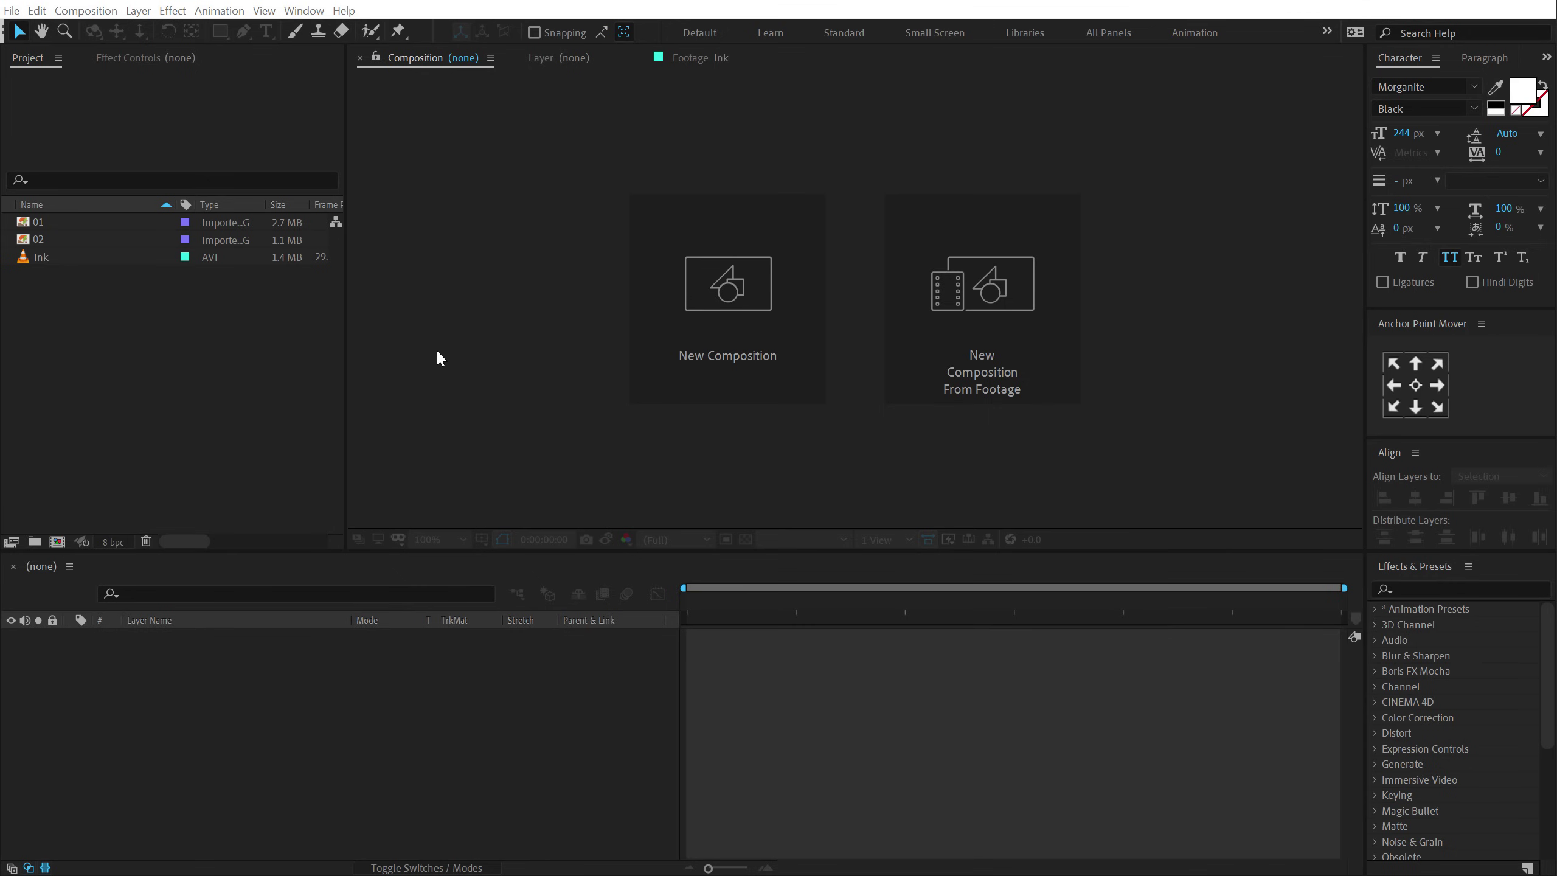
- Create a composition named Render, 1080 by 1350 px, at 30 frames per second
{"action": "left_click", "coordinate": [54, 542]}
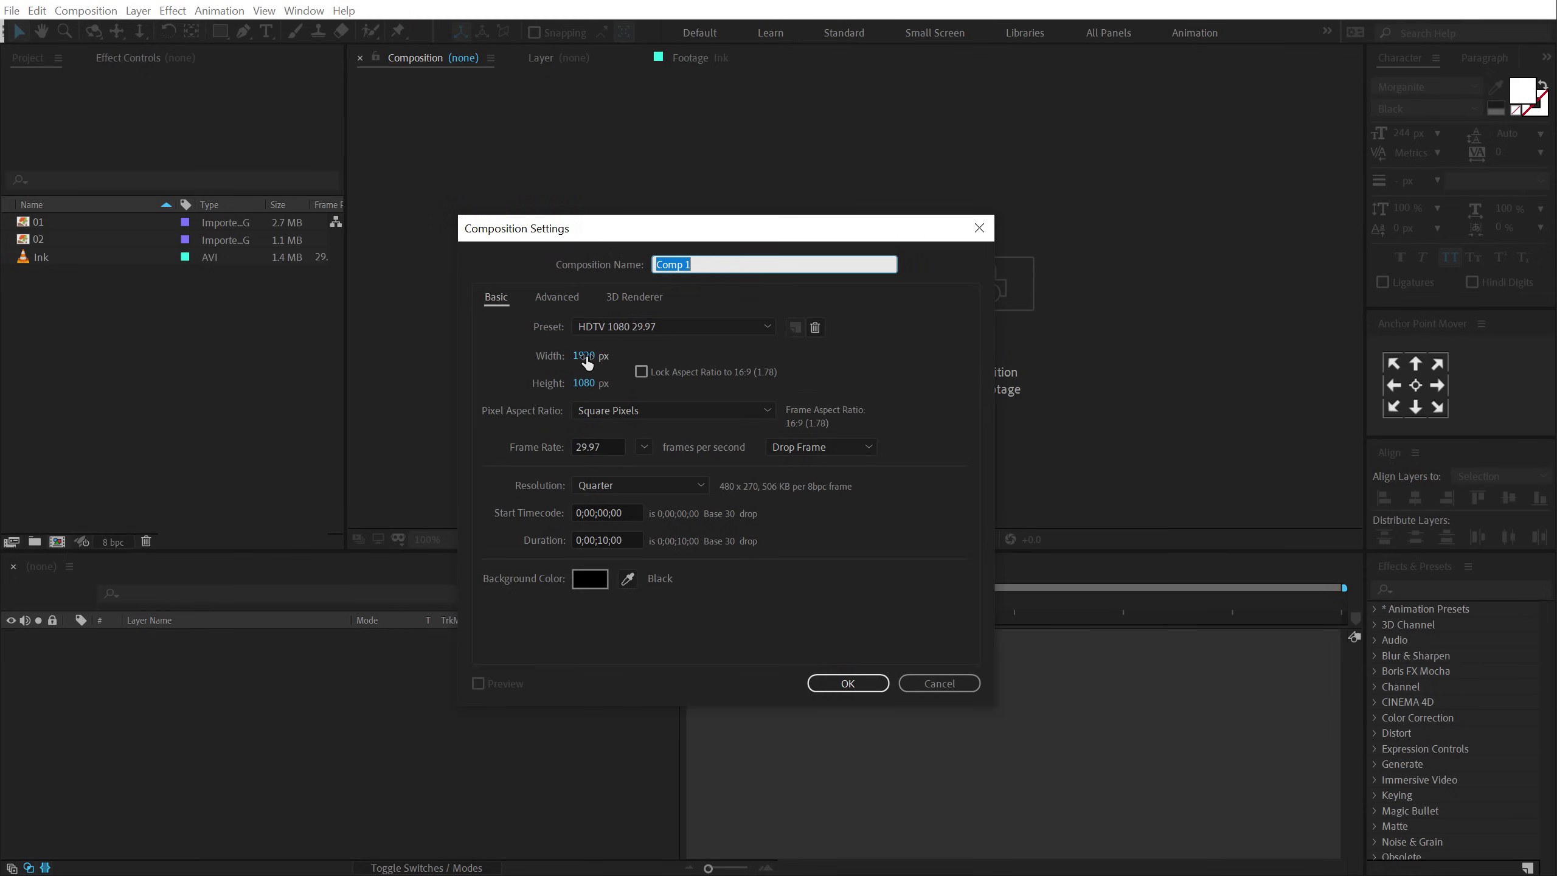
{"action": "left_click", "coordinate": [585, 356]}
{"action": "type", "text": "1080"}
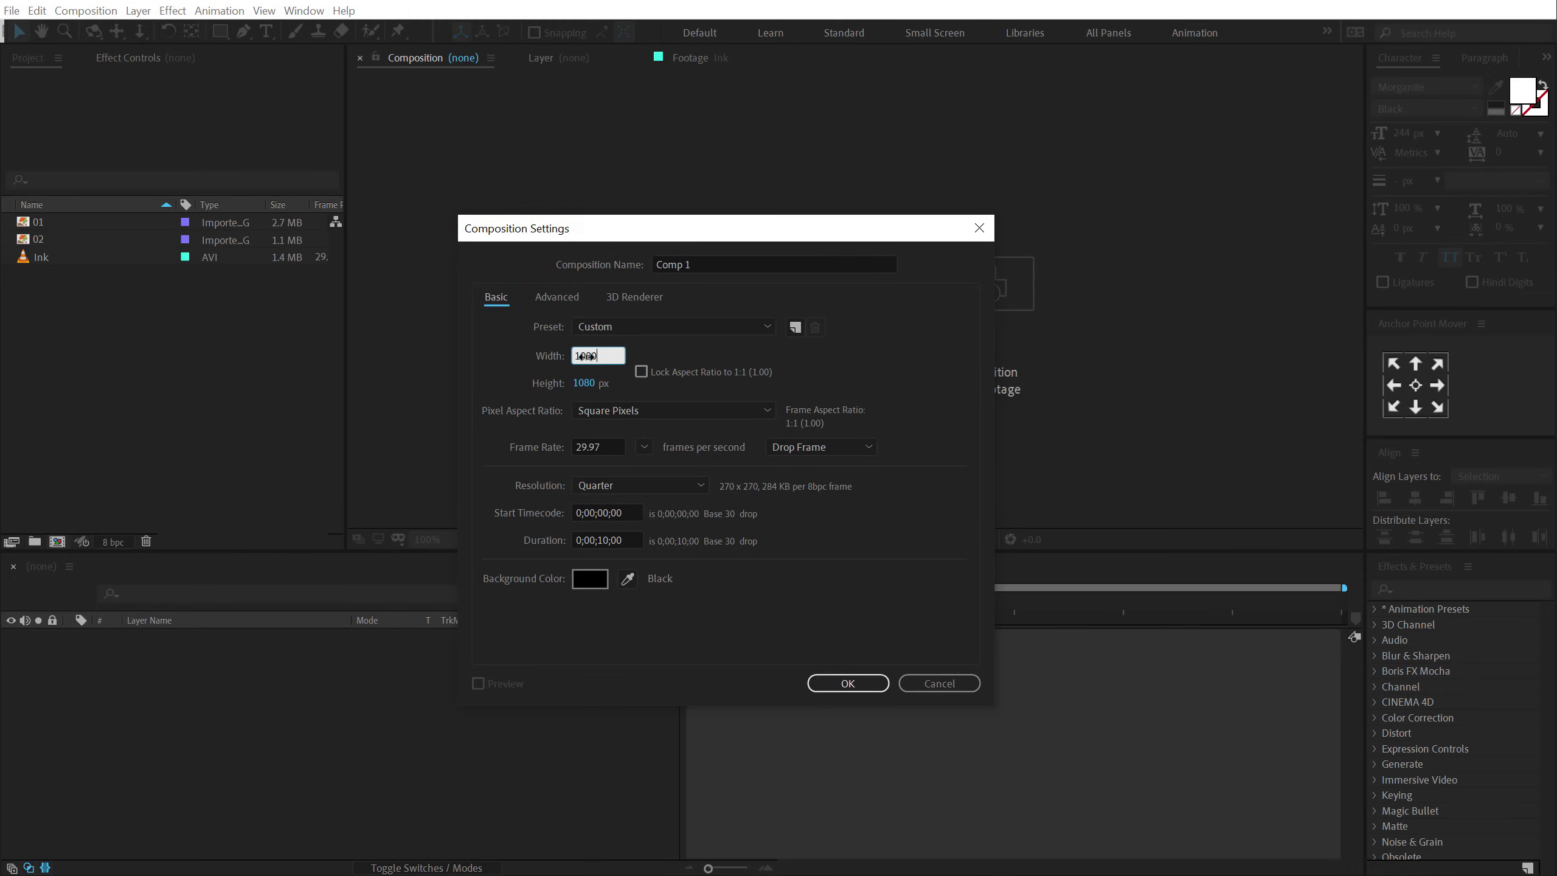
{"action": "left_click", "coordinate": [582, 382]}
{"action": "type", "text": "1350"}
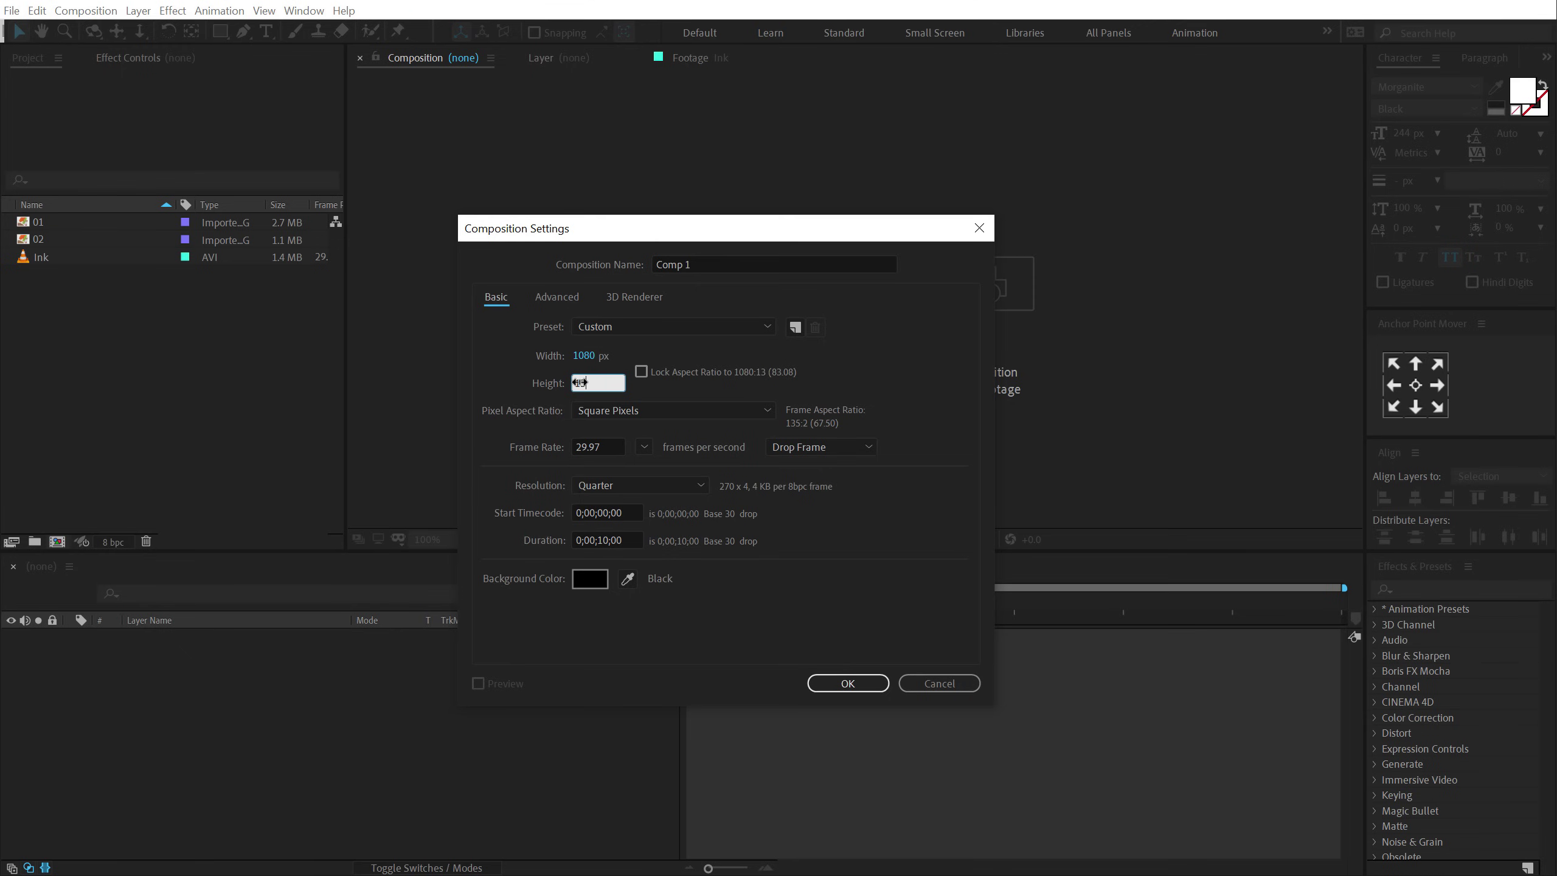
{"action": "left_click", "coordinate": [716, 267]}
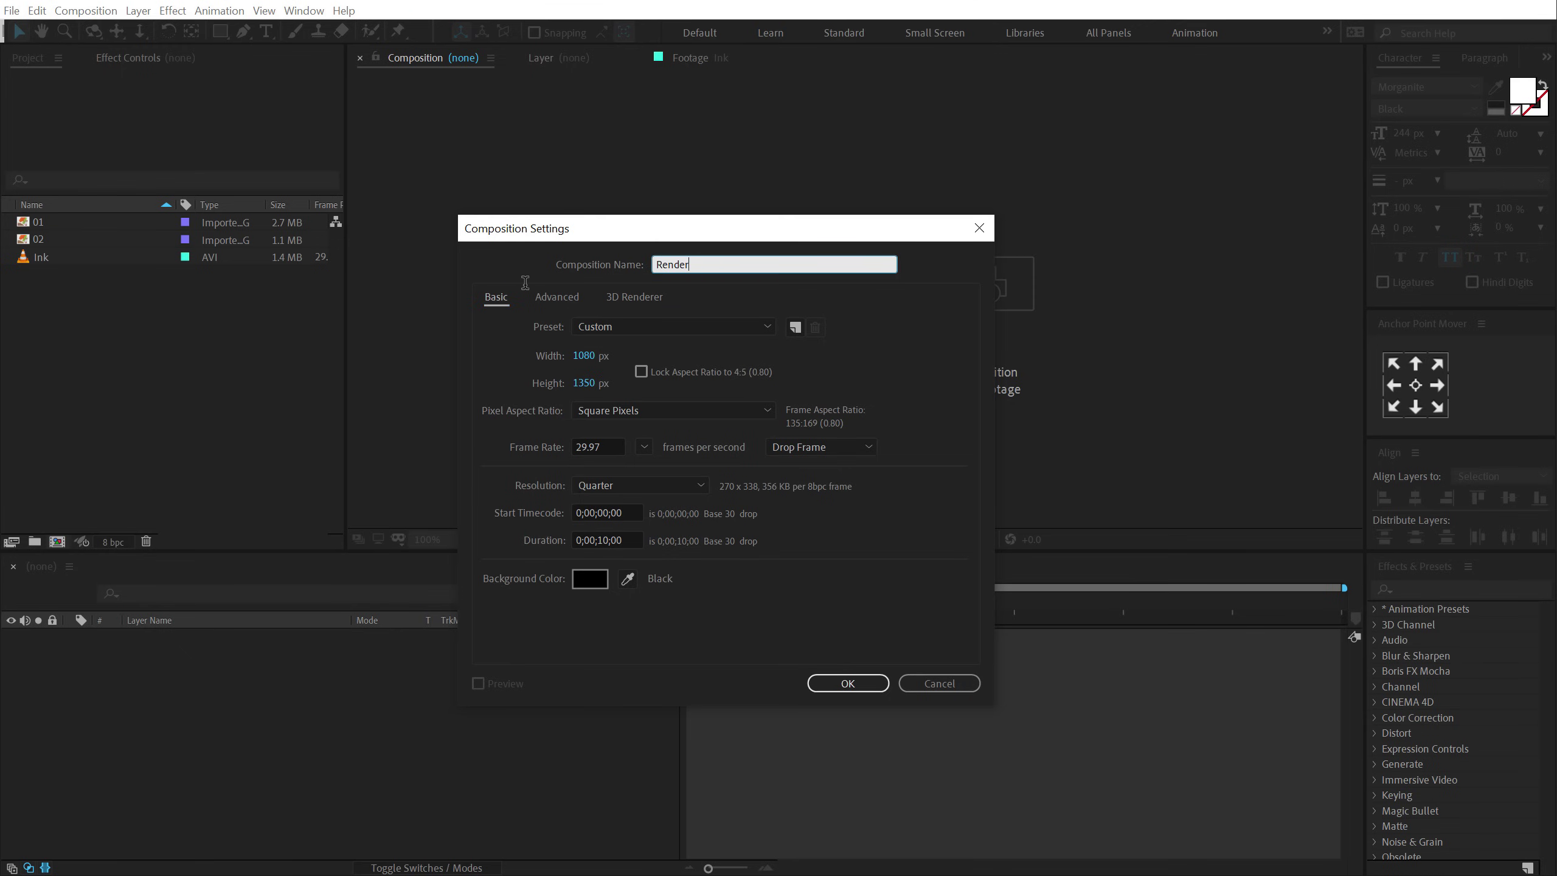
{"action": "type", "text": "Render"}
{"action": "left_click", "coordinate": [614, 446]}
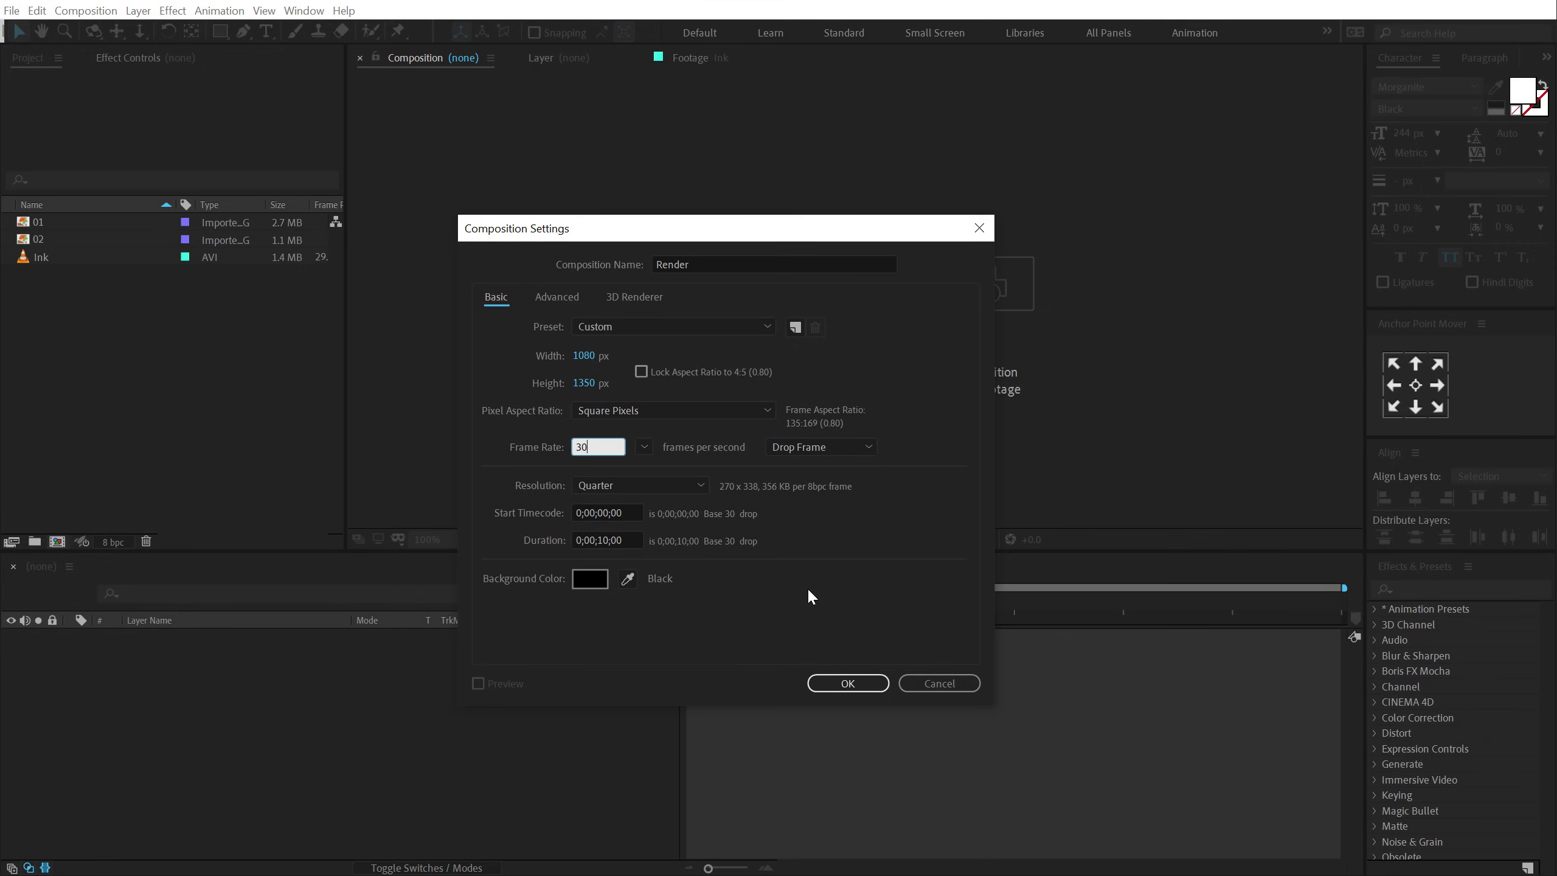
{"action": "left_click", "coordinate": [848, 686]}
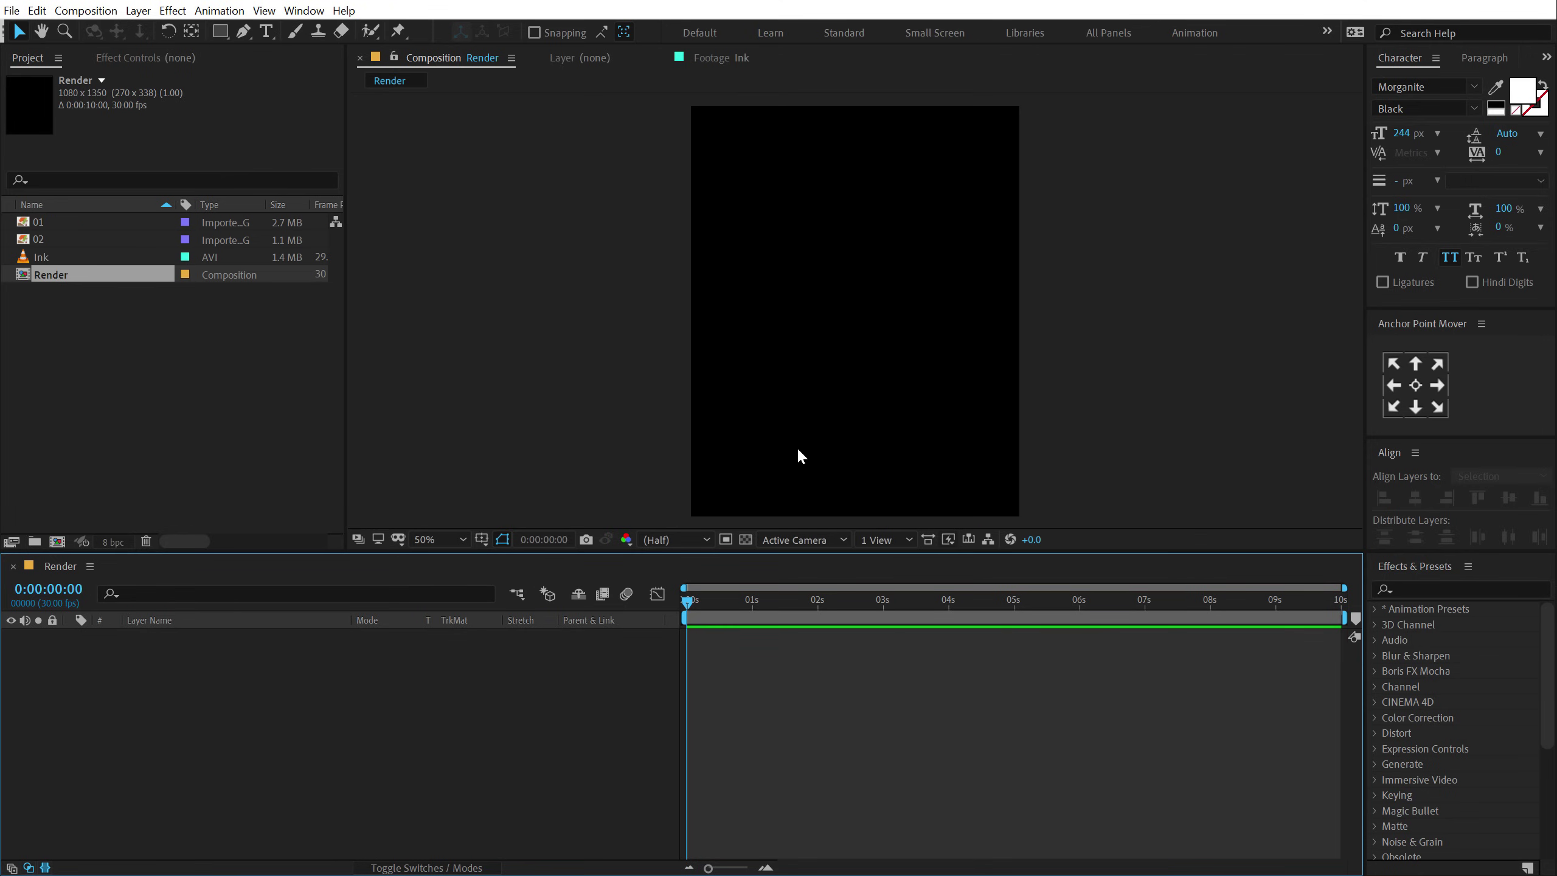
- Create a composition named Image_01 with the same settings and duplicate it as Image_02
{"action": "left_click_drag", "start_coordinate": [613, 557], "coordinate": [614, 596]}
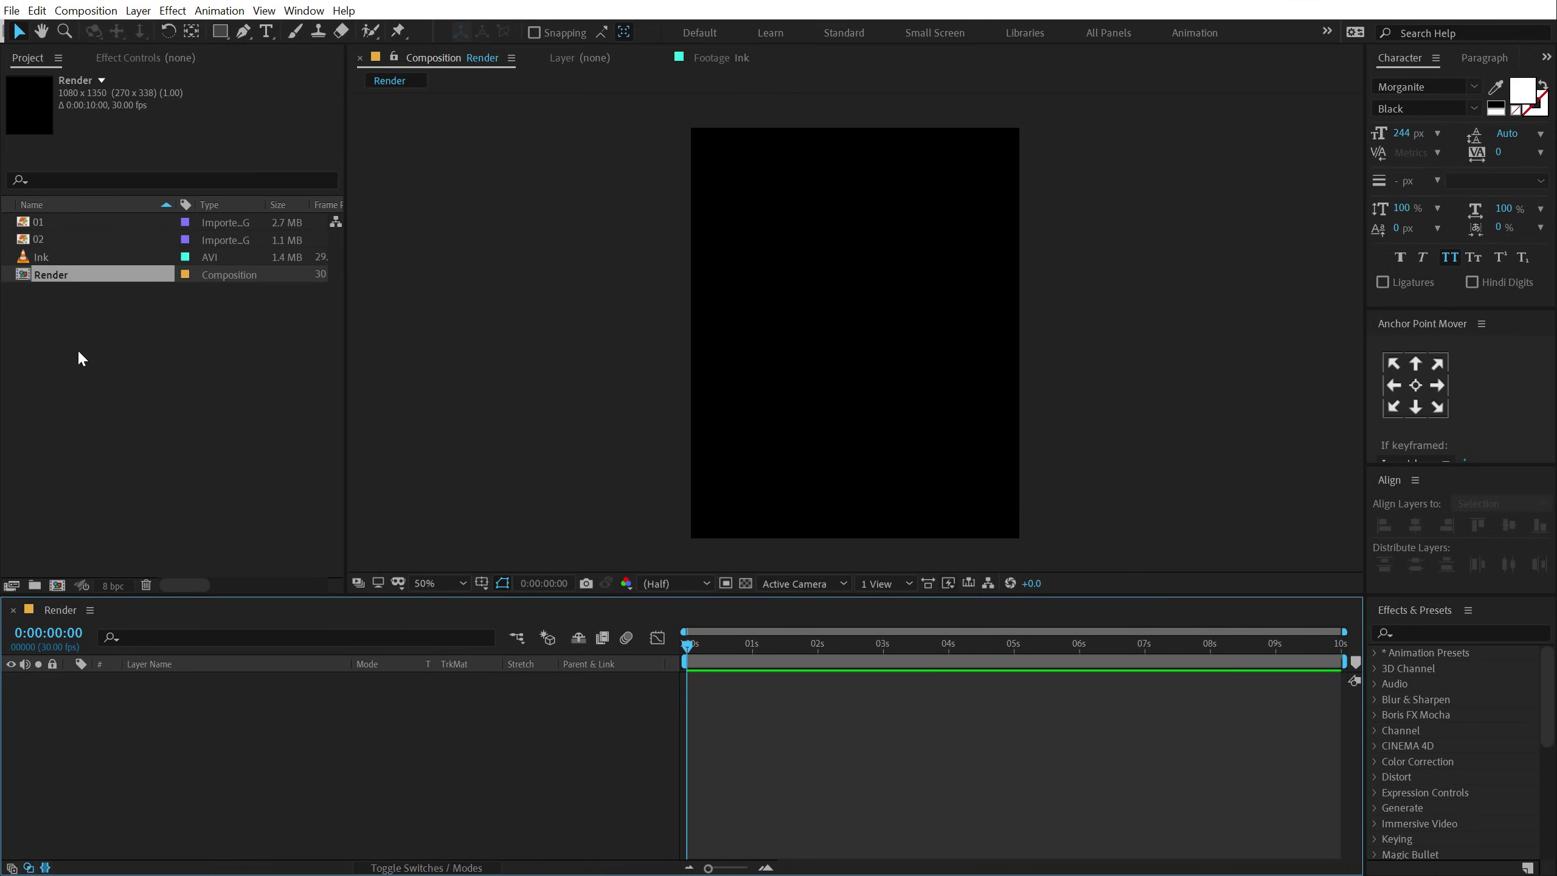
{"action": "left_click", "coordinate": [58, 585]}
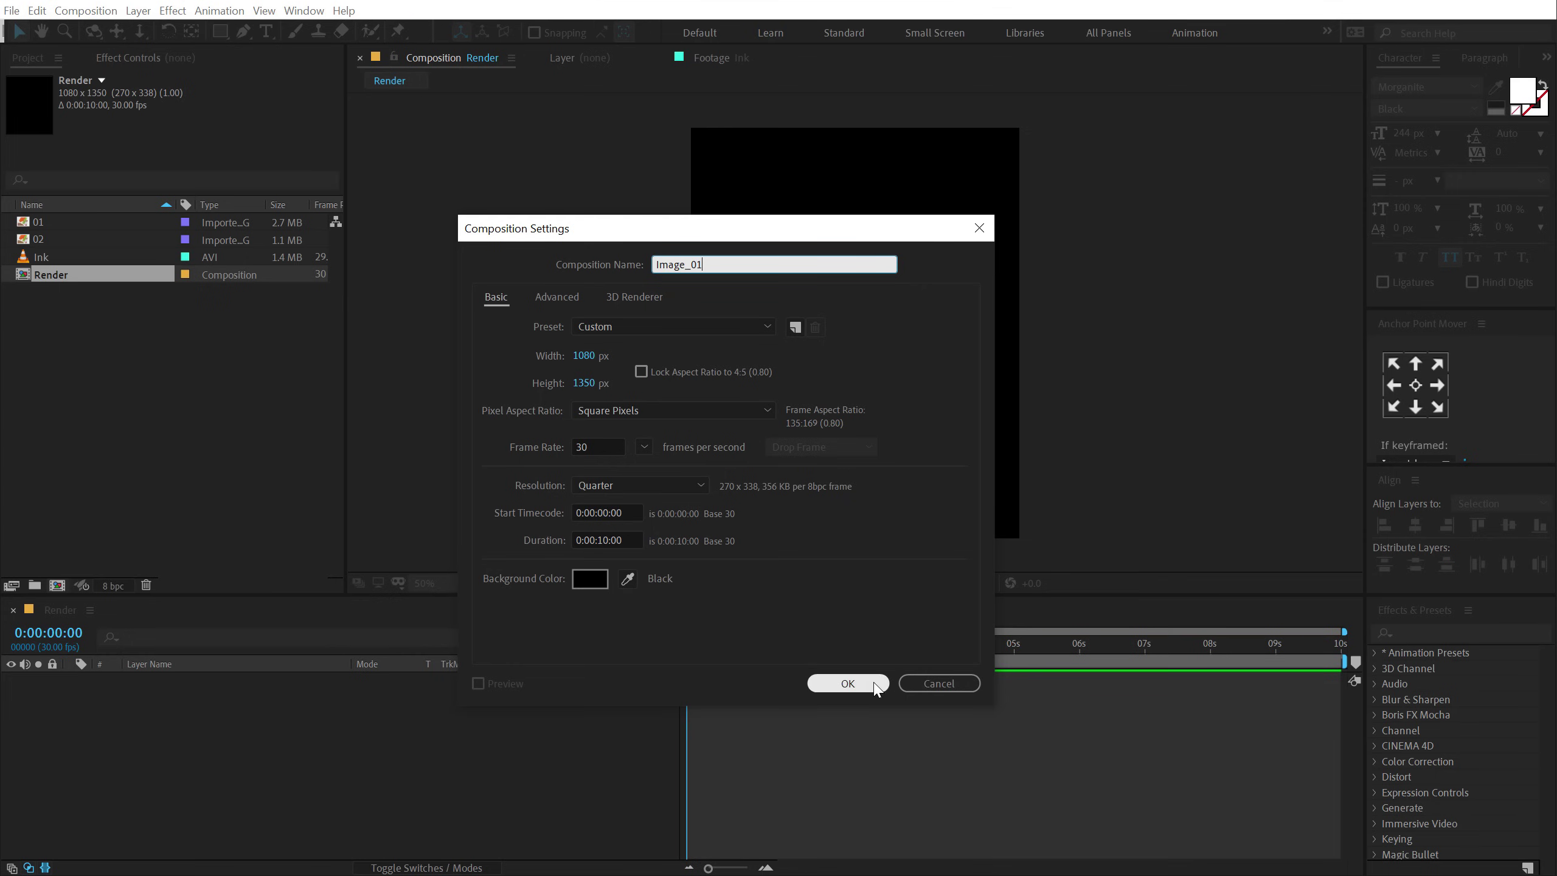
{"action": "left_click", "coordinate": [848, 682]}
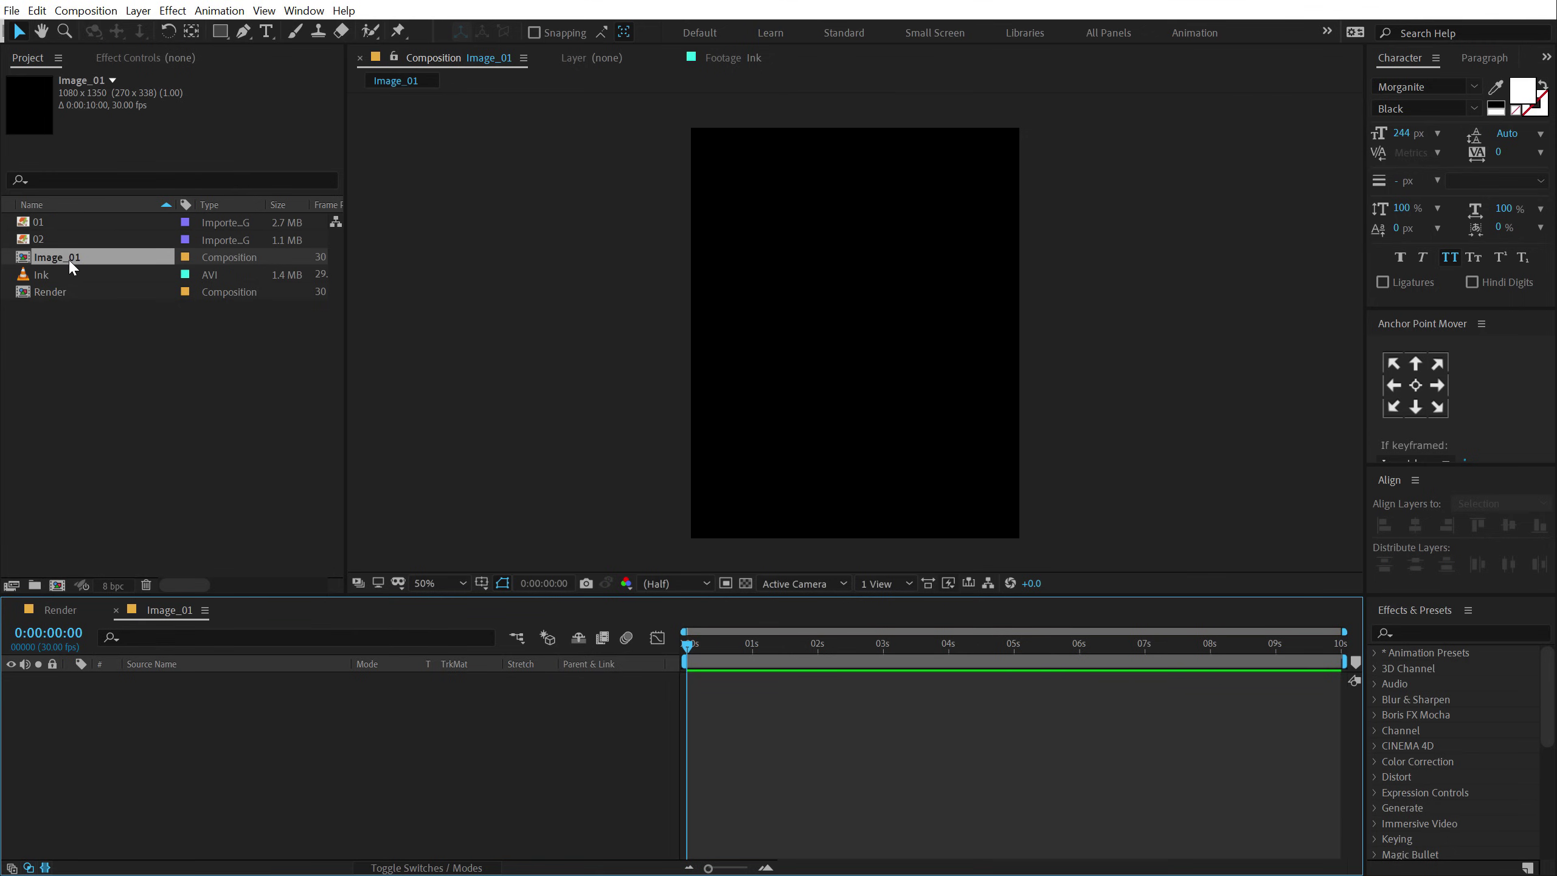
{"action": "left_click", "coordinate": [68, 257]}
{"action": "key", "text": "ctrl+d"}
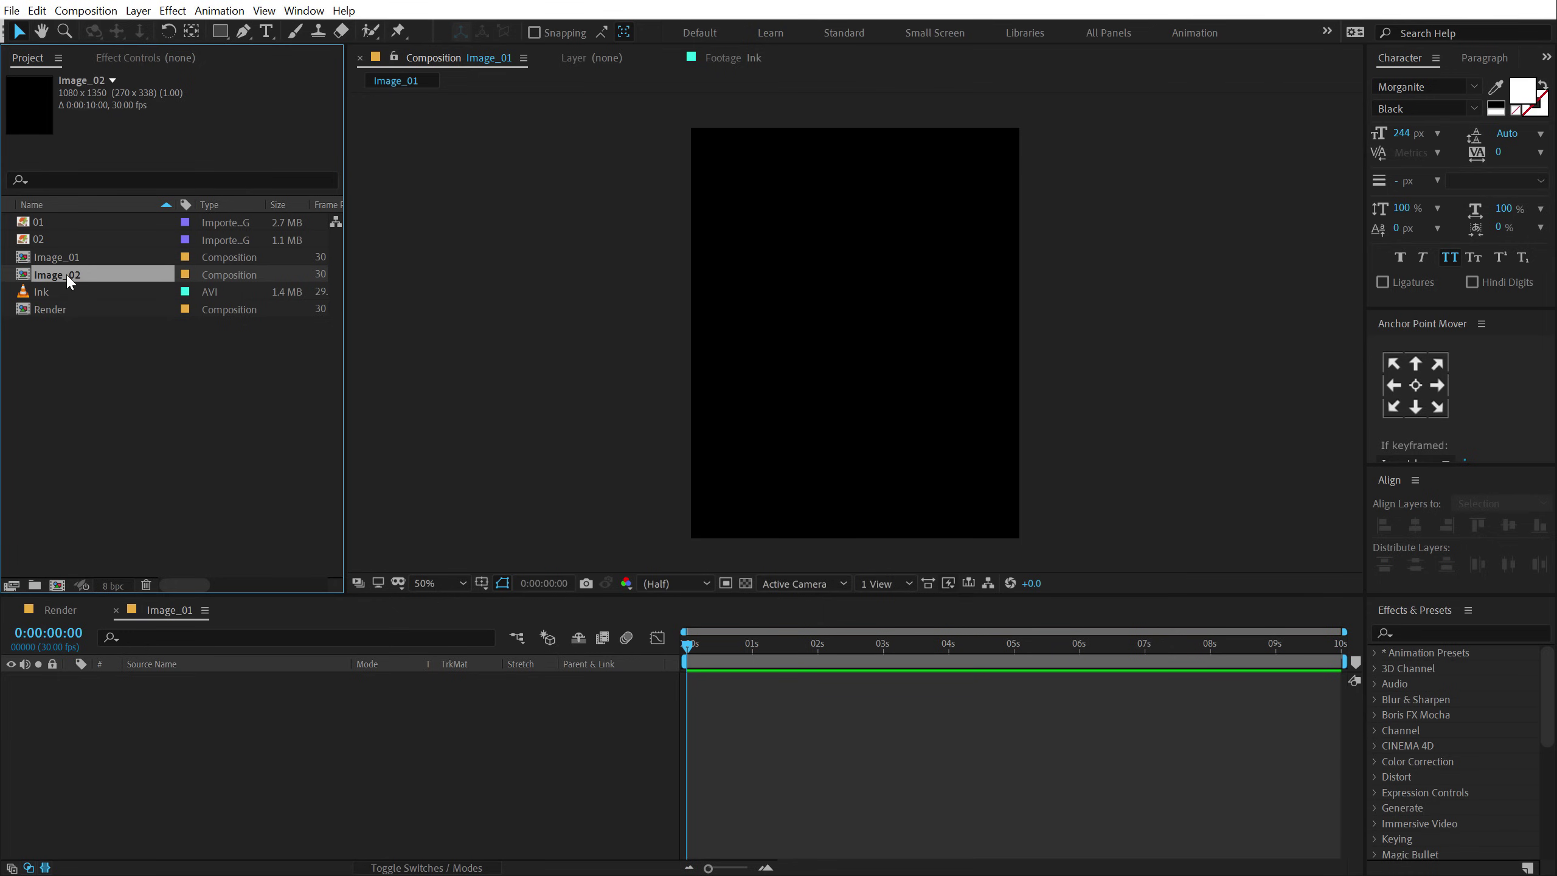
{"action": "double_click", "coordinate": [69, 276]}
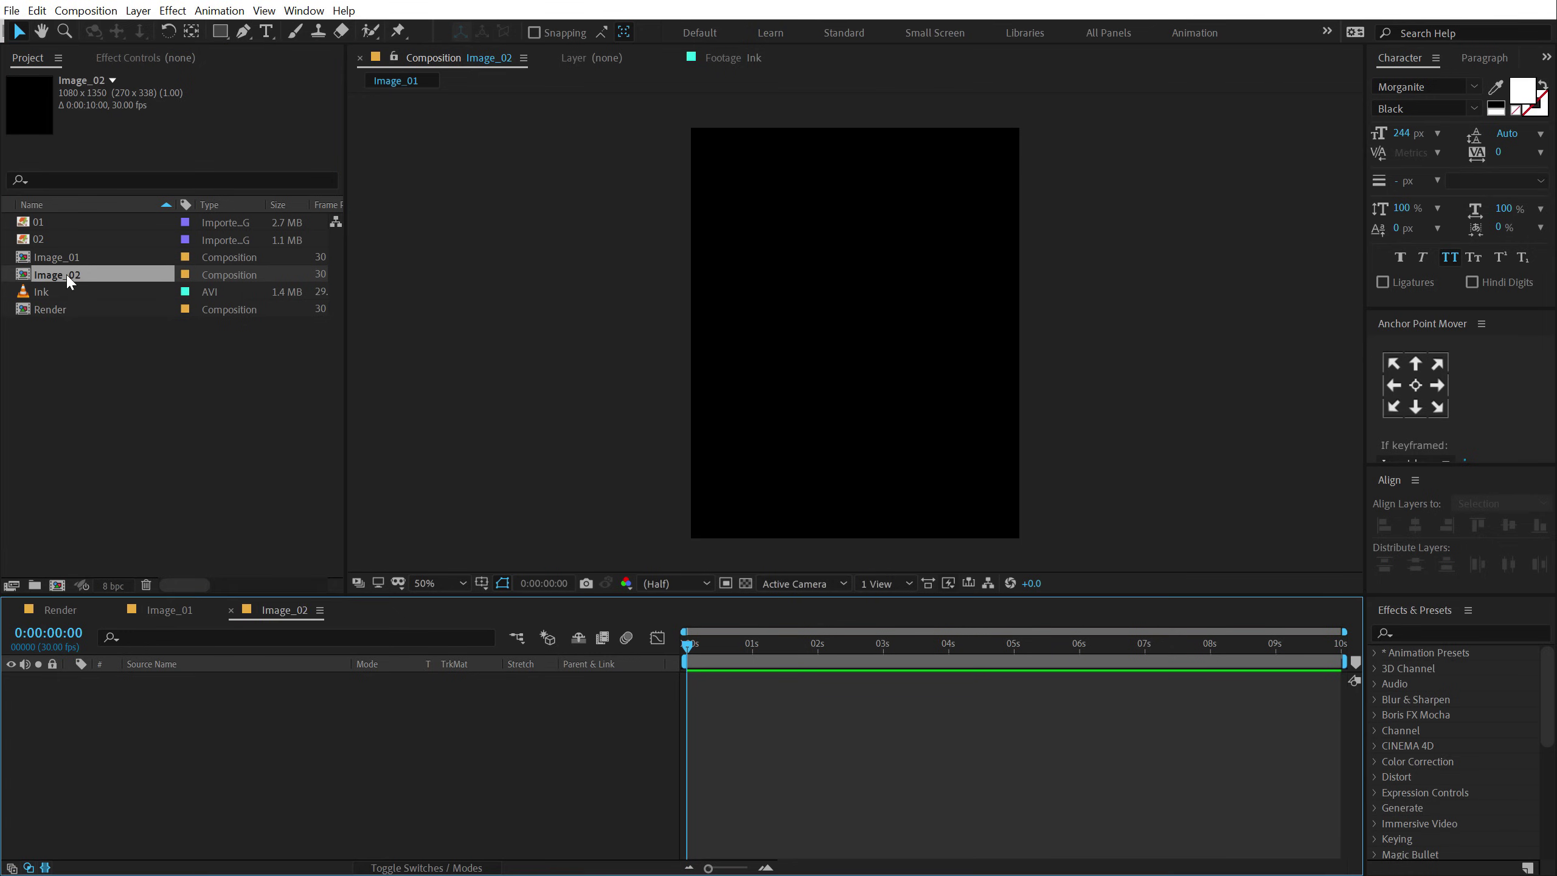
- Place image 01 in the Image_01 composition and scale it down until the man's head and crossed arms fit the frame
{"action": "left_click", "coordinate": [173, 610]}
{"action": "left_click_drag", "start_coordinate": [54, 222], "coordinate": [184, 700]}
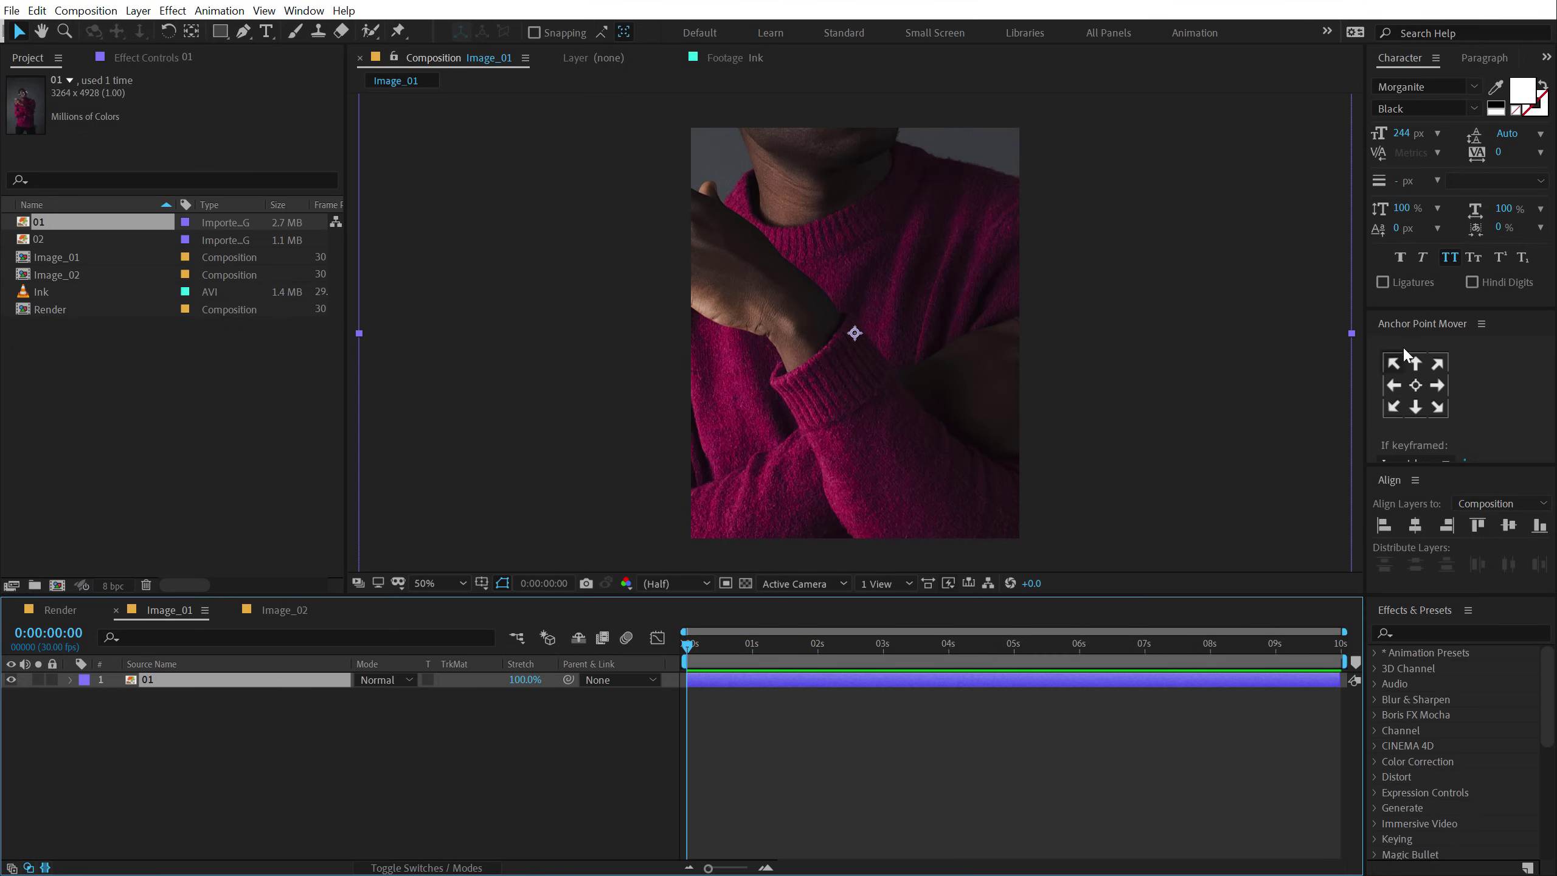
{"action": "left_click_drag", "start_coordinate": [1348, 333], "coordinate": [1060, 361]}
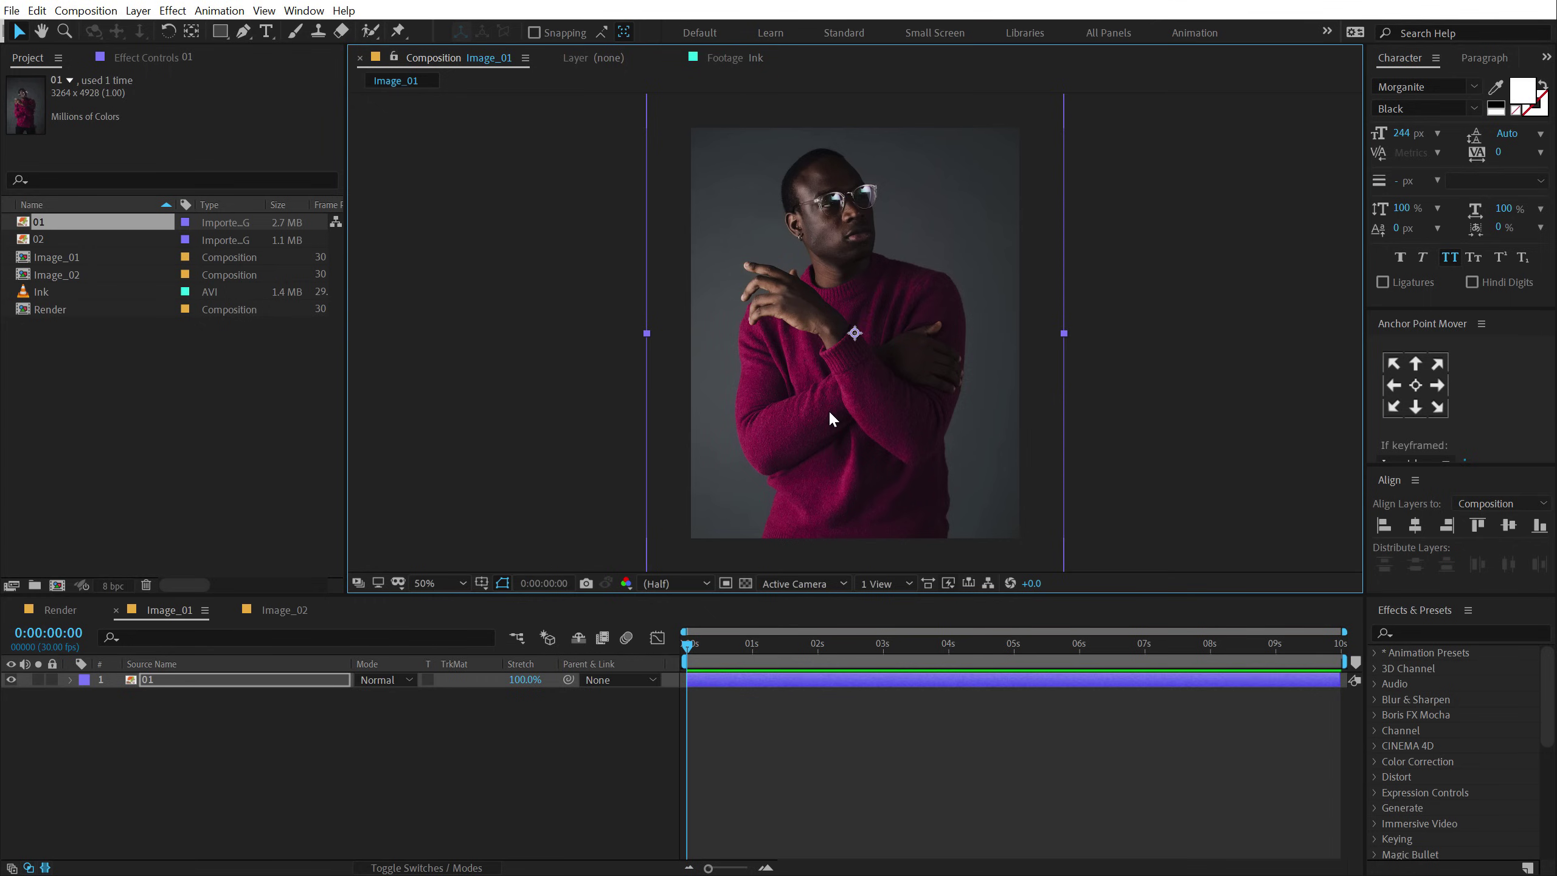
- Place image 02 in the Image_02 composition, scale it down to frame the seated man, and shift it slightly upward
{"action": "left_click", "coordinate": [275, 616]}
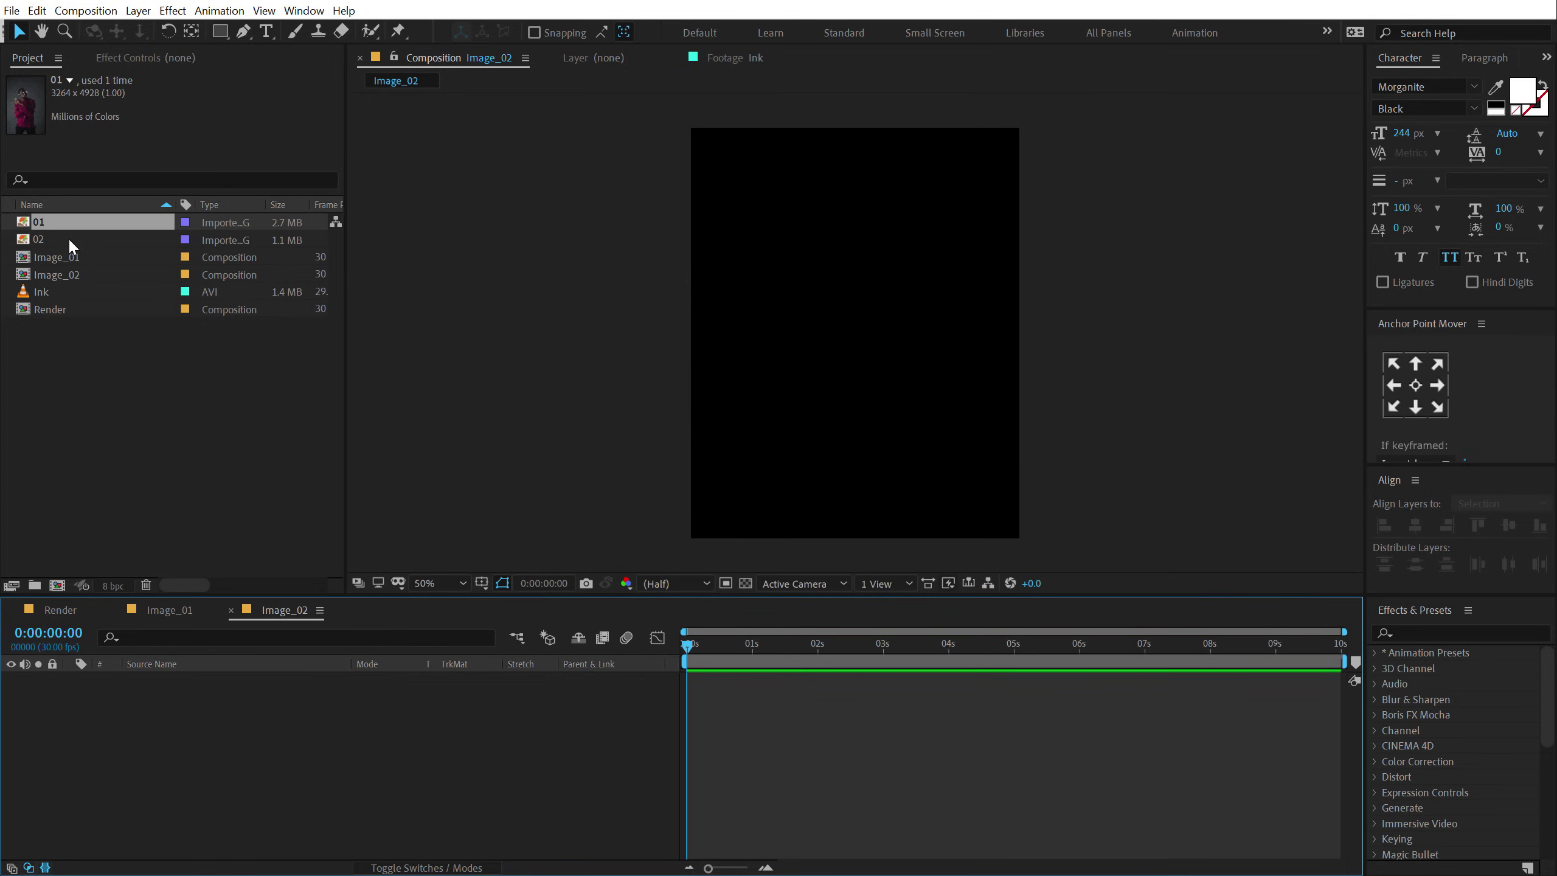
{"action": "left_click_drag", "start_coordinate": [54, 243], "coordinate": [203, 705]}
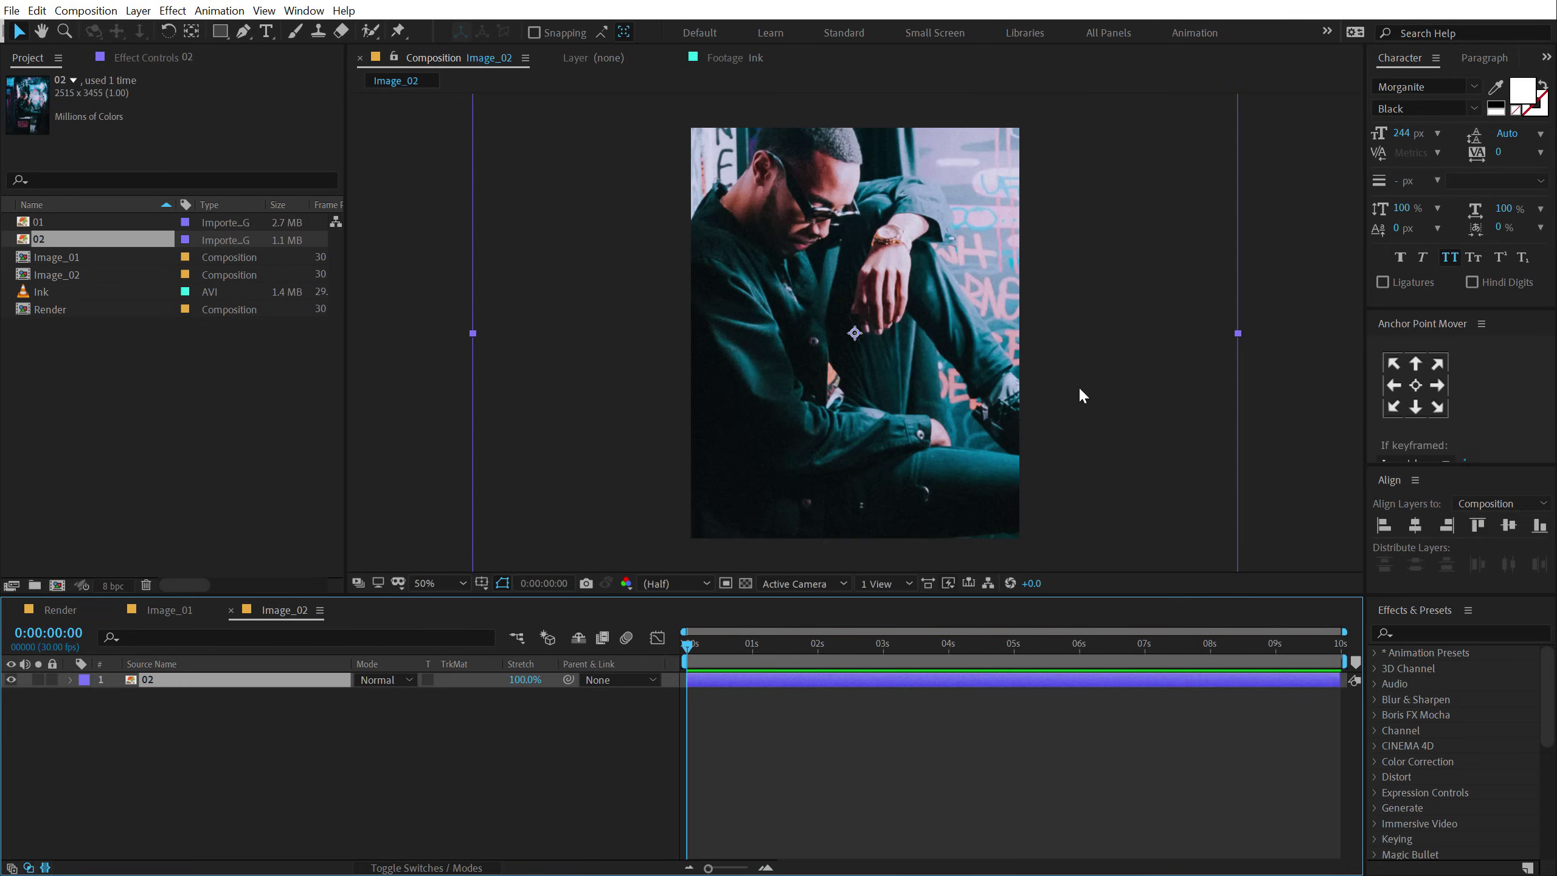
{"action": "left_click_drag", "start_coordinate": [1238, 332], "coordinate": [1049, 353]}
{"action": "left_click_drag", "start_coordinate": [870, 399], "coordinate": [870, 375]}
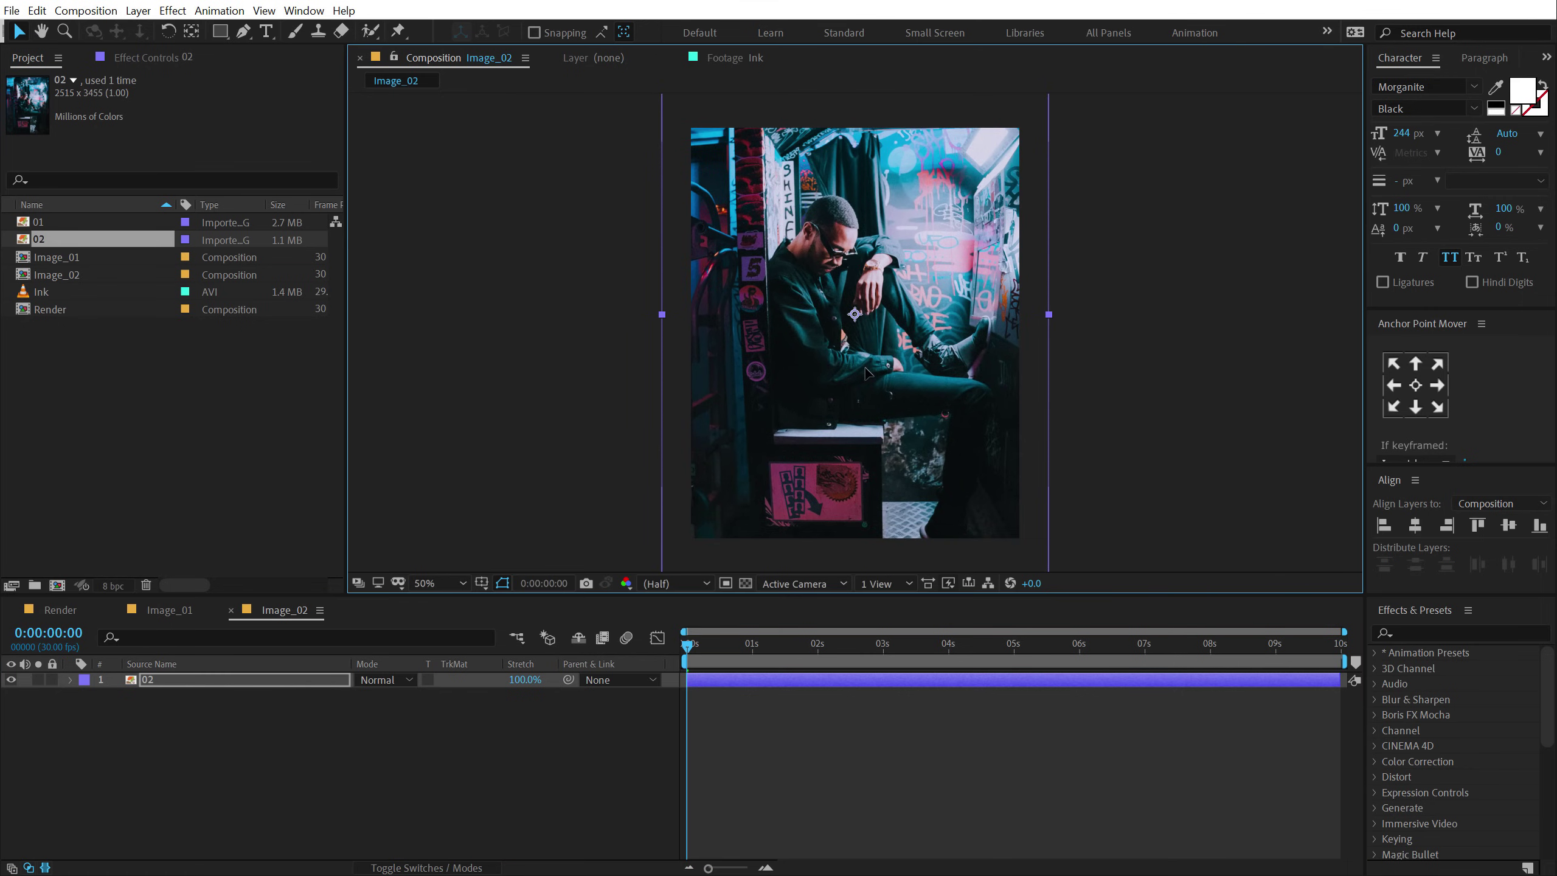
{"action": "left_click", "coordinate": [455, 722]}
- Scrub through the Ink footage to examine how the ink spreads, and return to the Render composition
{"action": "left_click", "coordinate": [60, 611]}
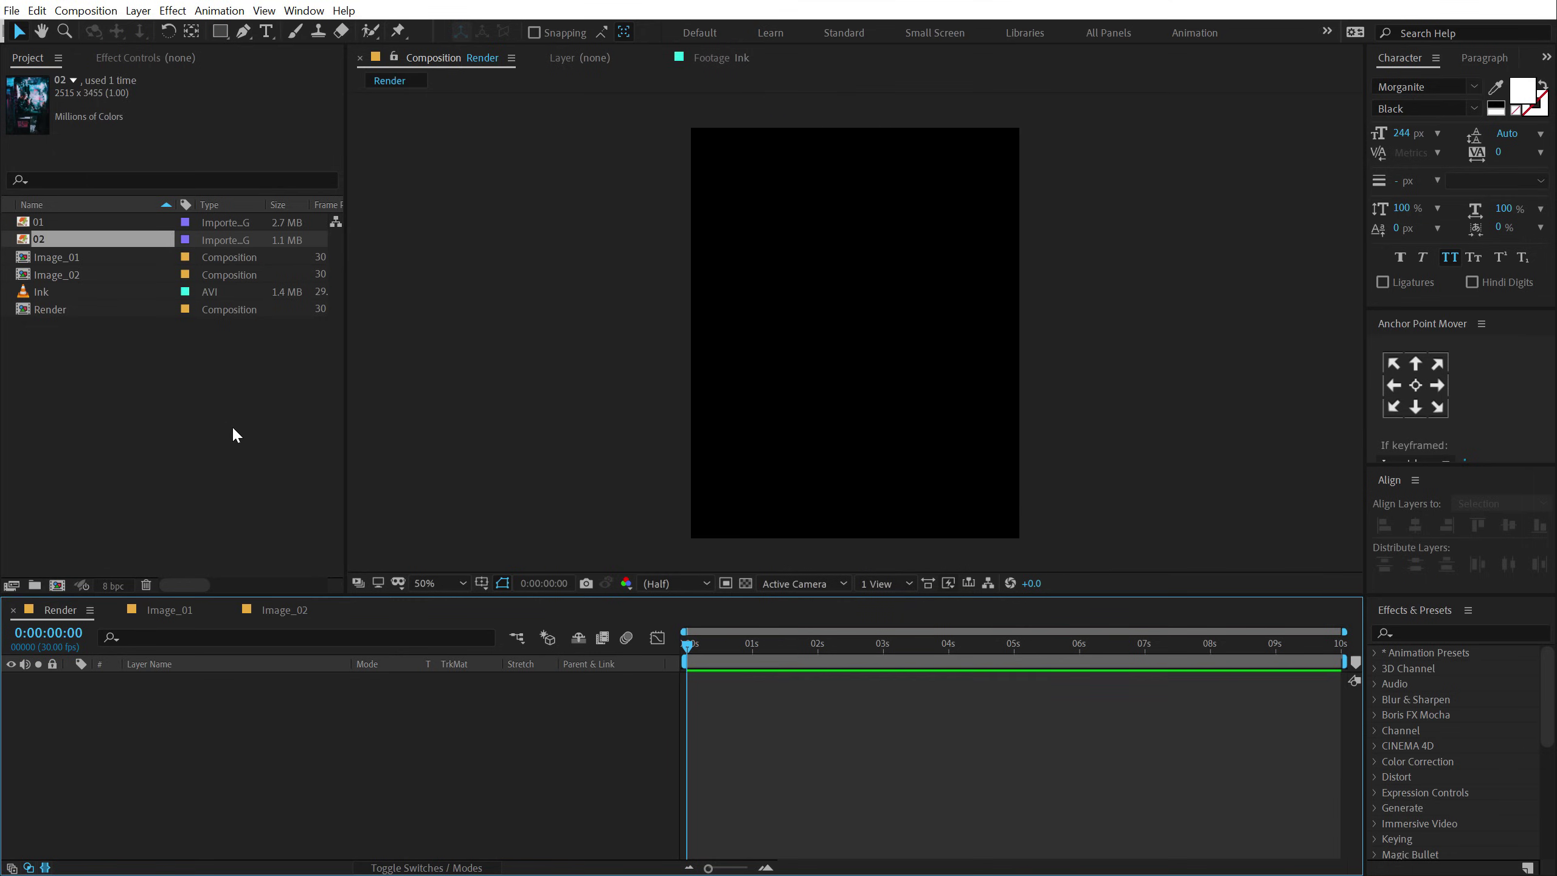
{"action": "left_click", "coordinate": [234, 430]}
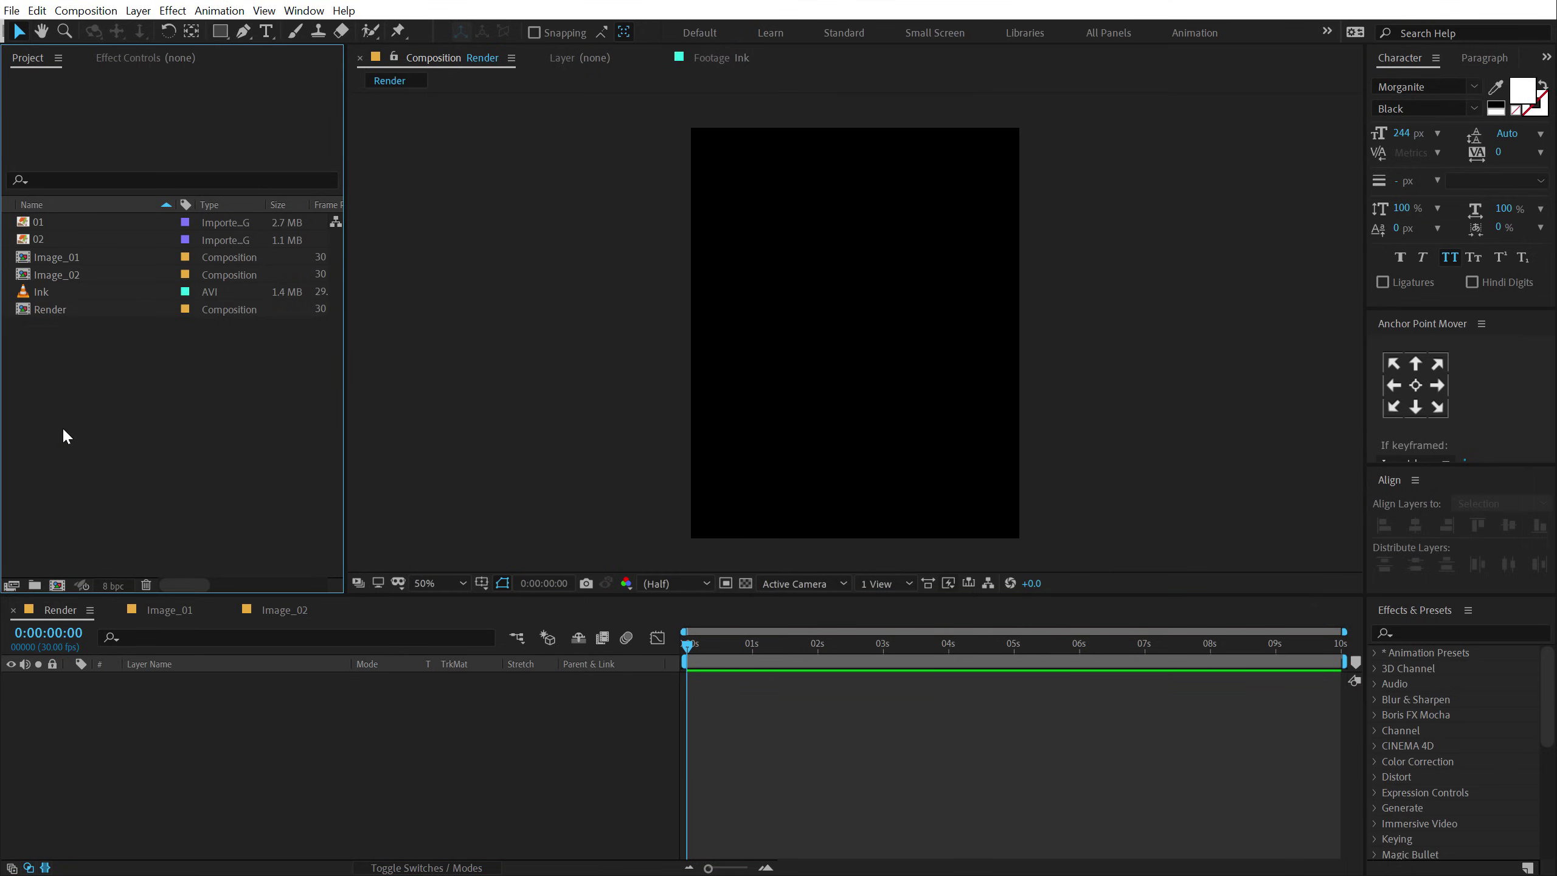
{"action": "double_click", "coordinate": [52, 290]}
{"action": "left_click_drag", "start_coordinate": [427, 546], "coordinate": [619, 546]}
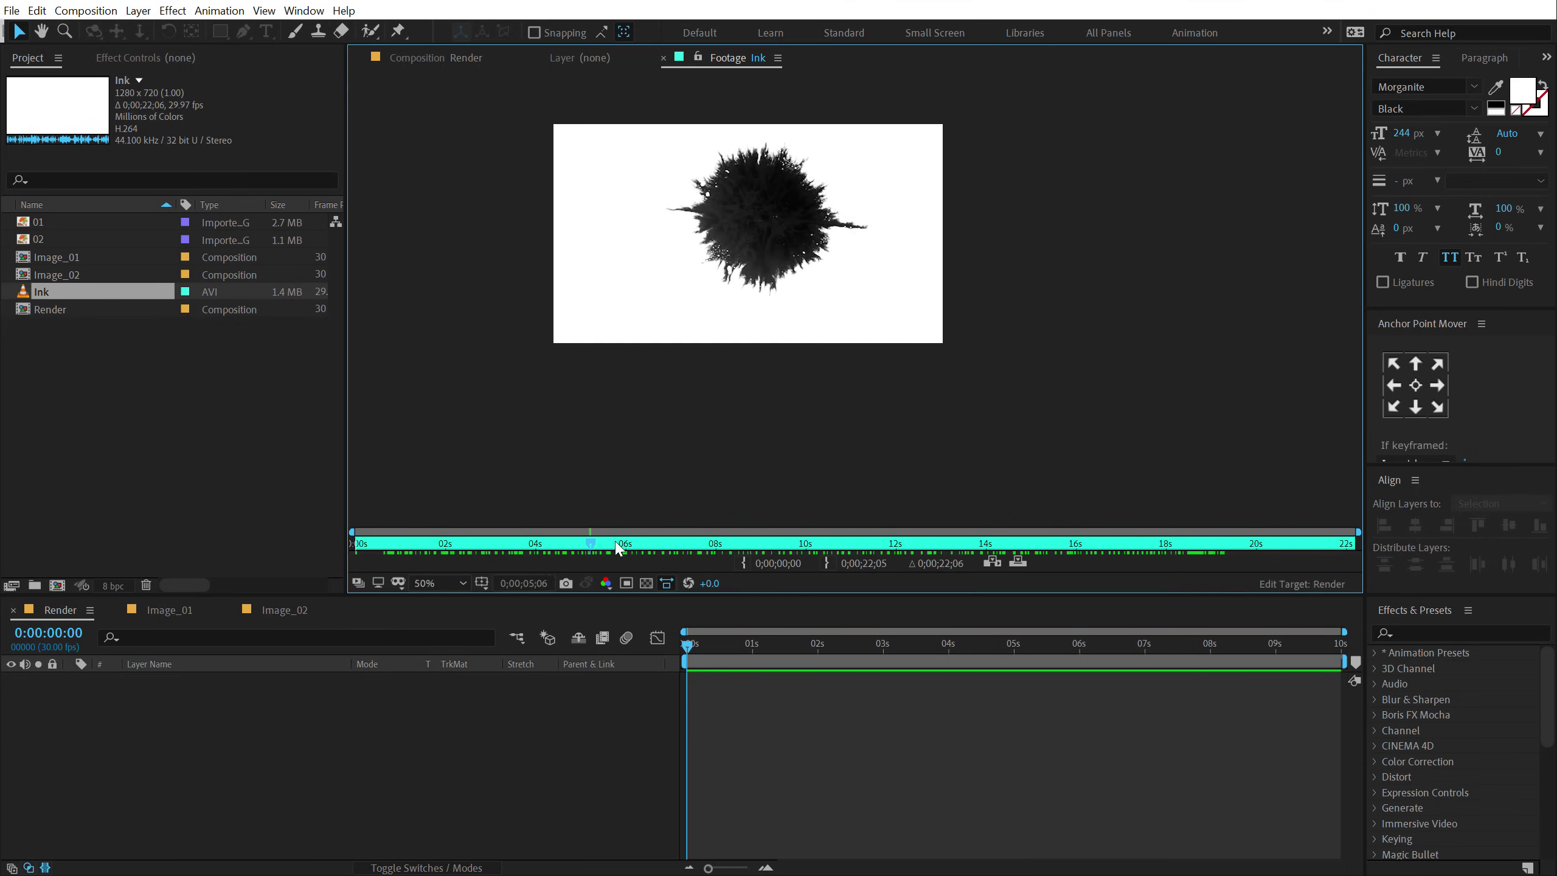
{"action": "left_click_drag", "start_coordinate": [737, 306], "coordinate": [782, 382]}
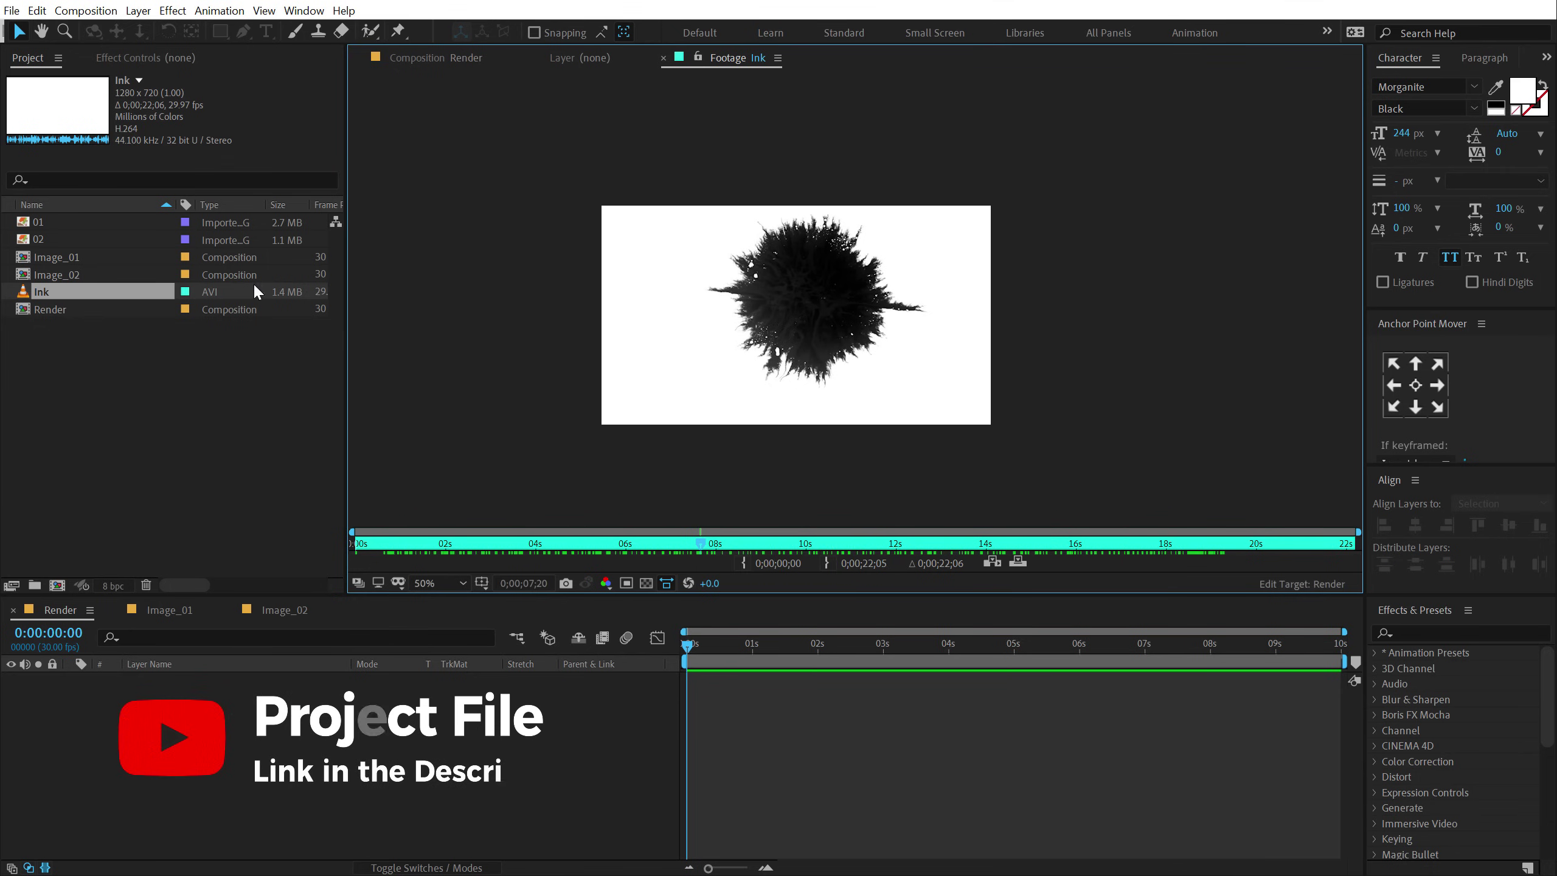
{"action": "mouse_move", "coordinate": [701, 543]}
{"action": "left_mouse_down"}
{"action": "mouse_move", "coordinate": [963, 545]}
{"action": "mouse_move", "coordinate": [374, 544]}
{"action": "left_mouse_up"}
{"action": "left_click", "coordinate": [437, 58]}
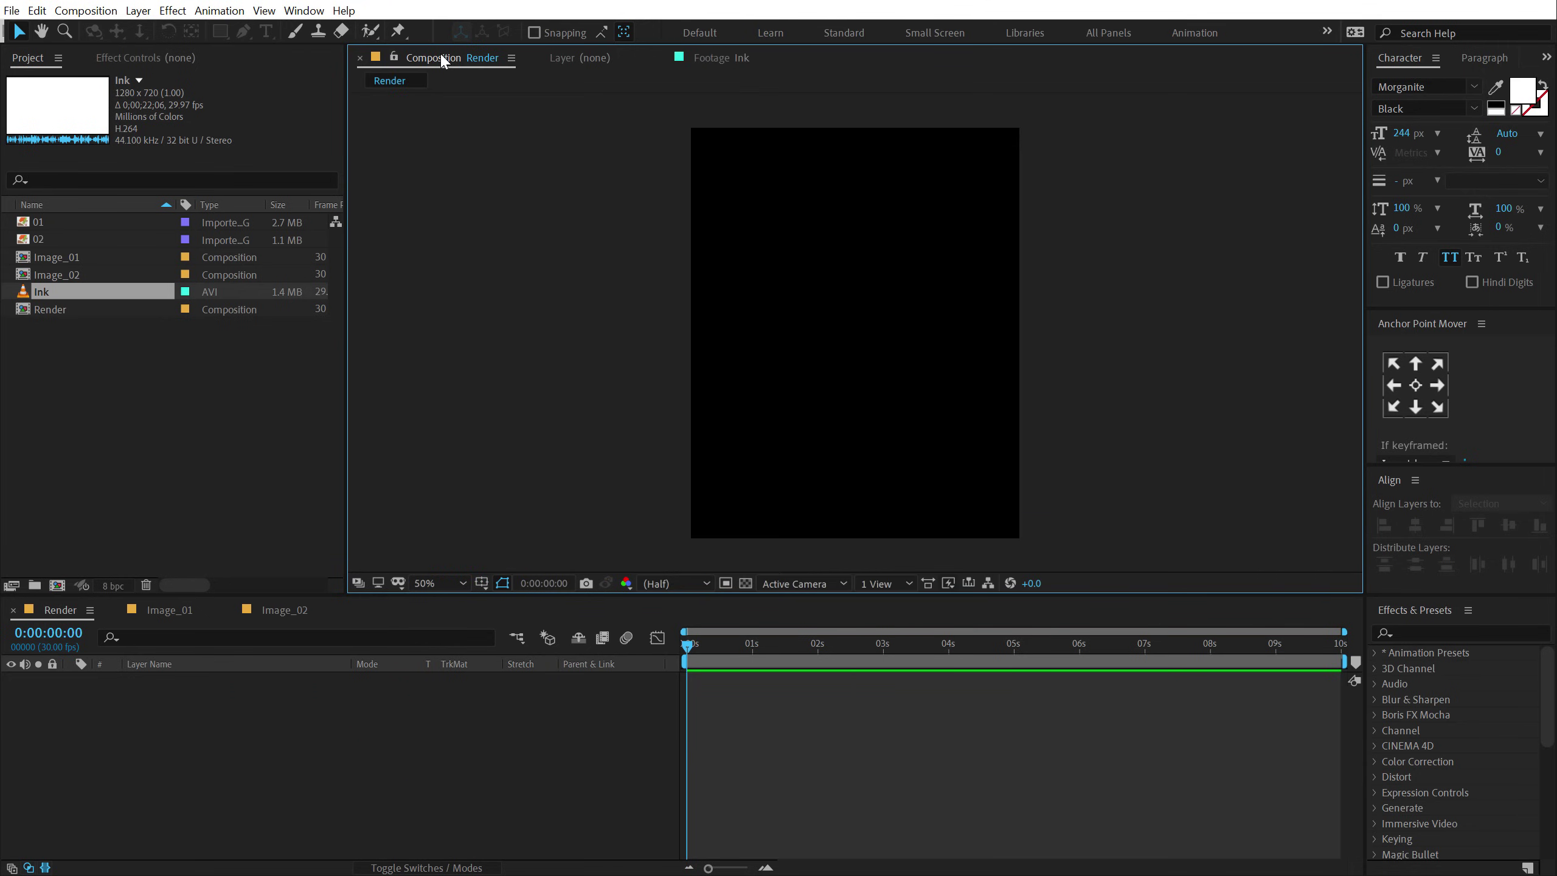
- Create a 1080 by 1350 px composition named Matte and add the Ink footage to it
{"action": "left_click", "coordinate": [131, 484]}
{"action": "key", "text": "ctrl+n"}
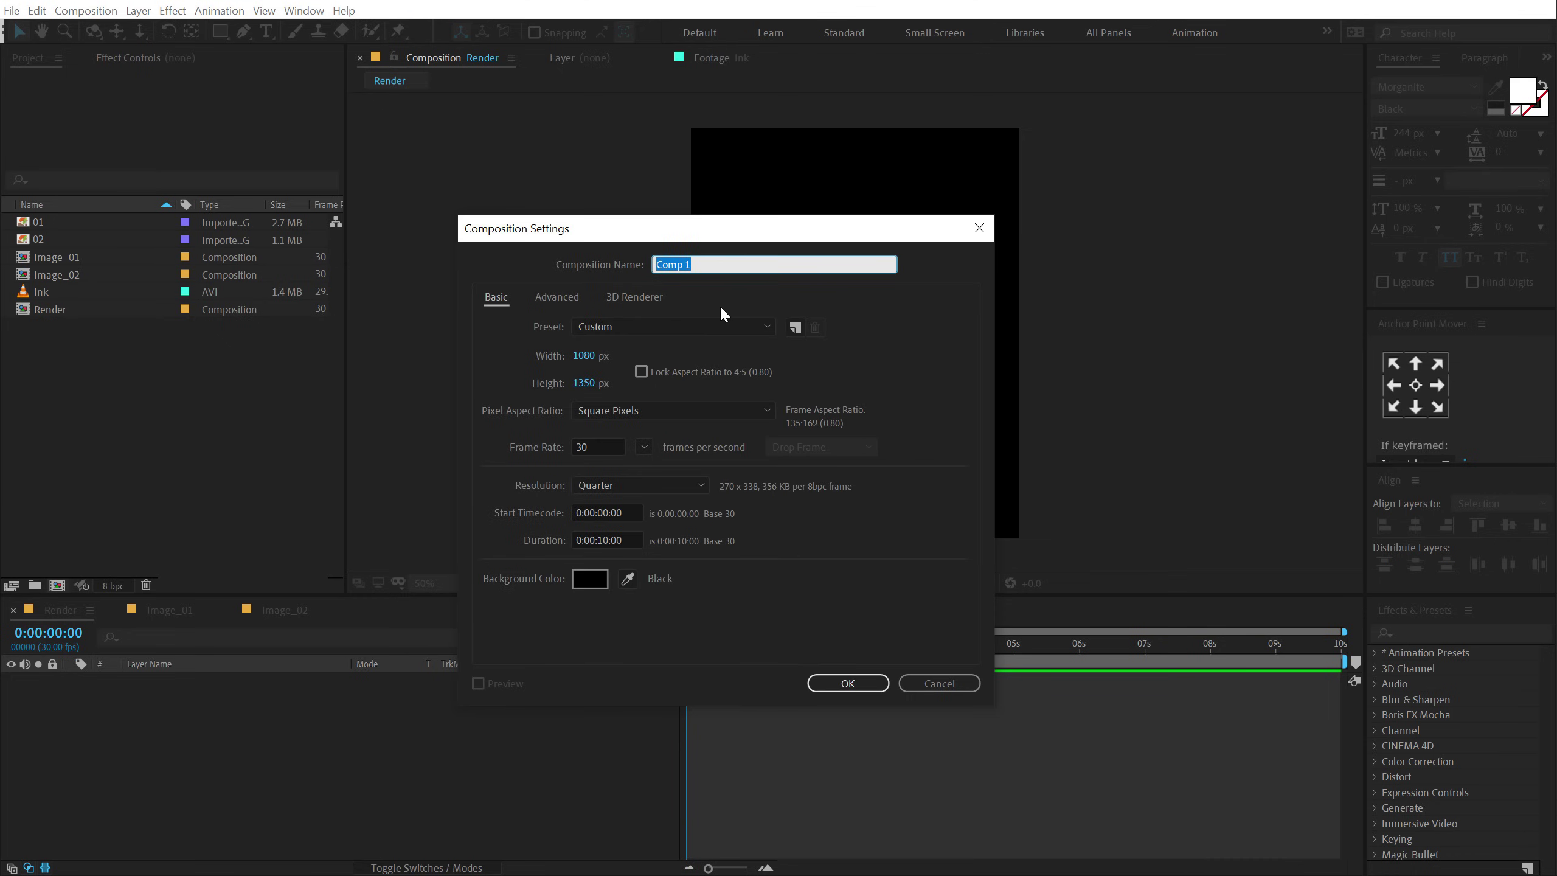
{"action": "type", "text": "Matte"}
{"action": "key", "text": "Return"}
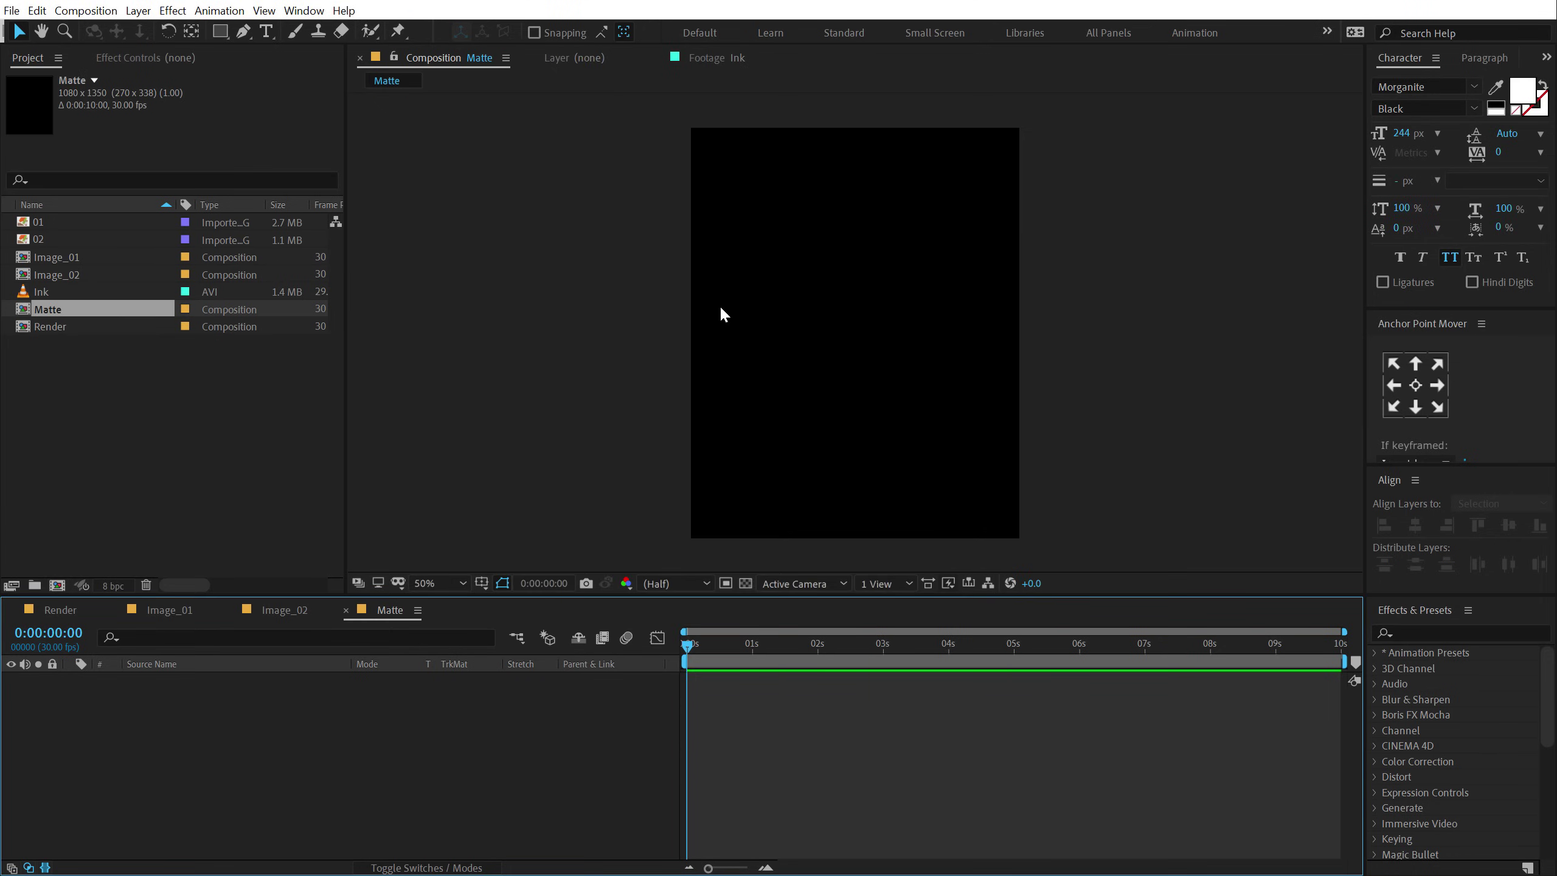
{"action": "key", "text": "period"}
{"action": "left_click_drag", "start_coordinate": [58, 292], "coordinate": [195, 746]}
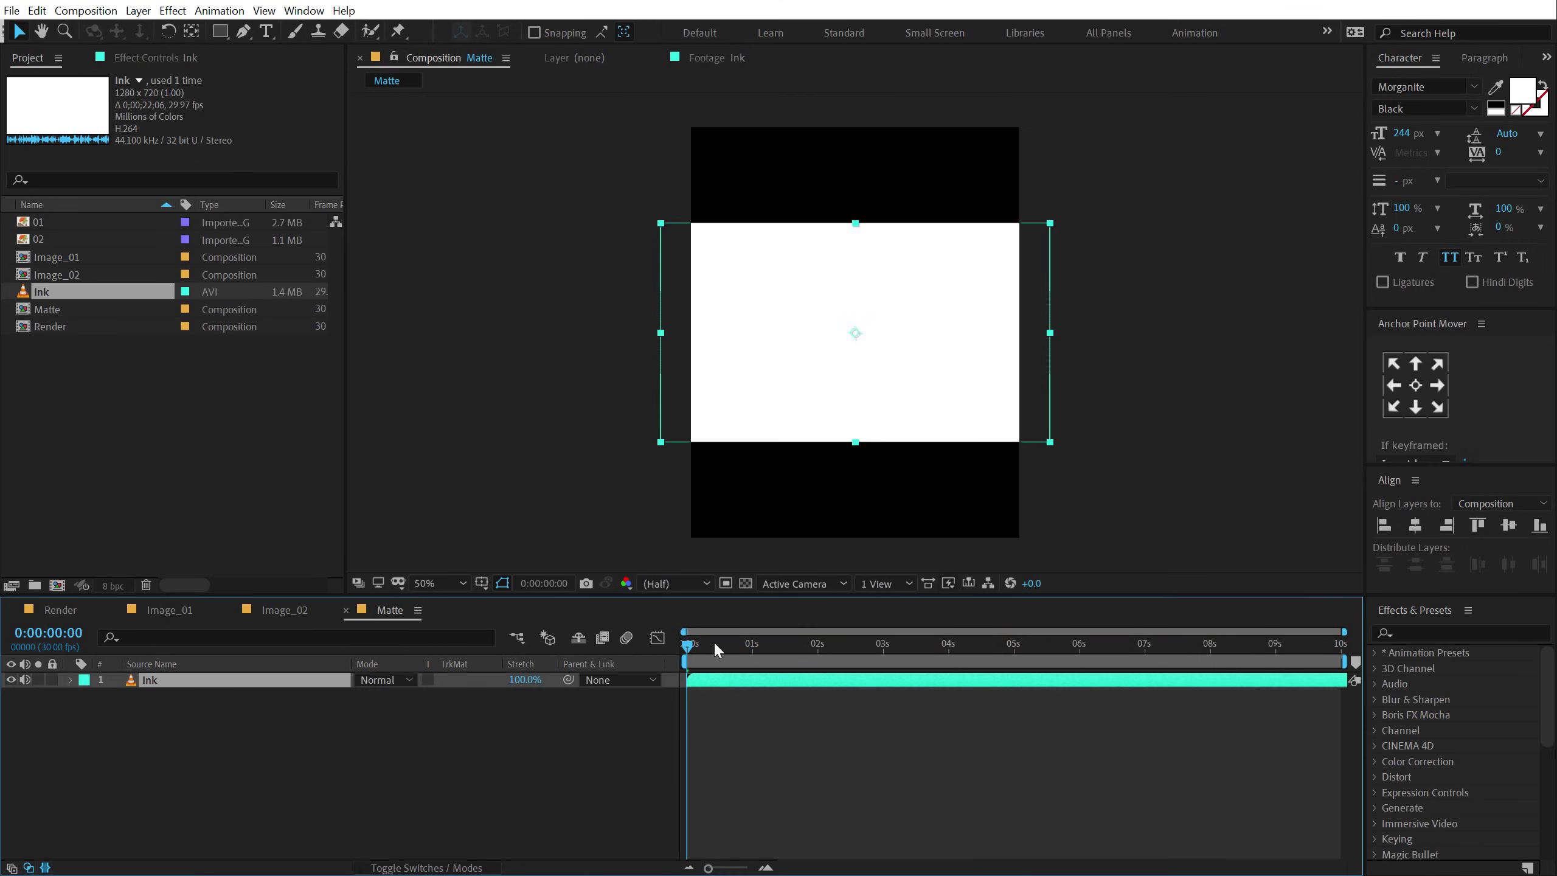
- Preview the ink animation in the Matte composition and enable time remapping on the Ink layer
{"action": "mouse_move", "coordinate": [715, 644]}
{"action": "left_mouse_down"}
{"action": "mouse_move", "coordinate": [921, 639]}
{"action": "mouse_move", "coordinate": [632, 647]}
{"action": "left_mouse_up"}
{"action": "key", "text": "space"}
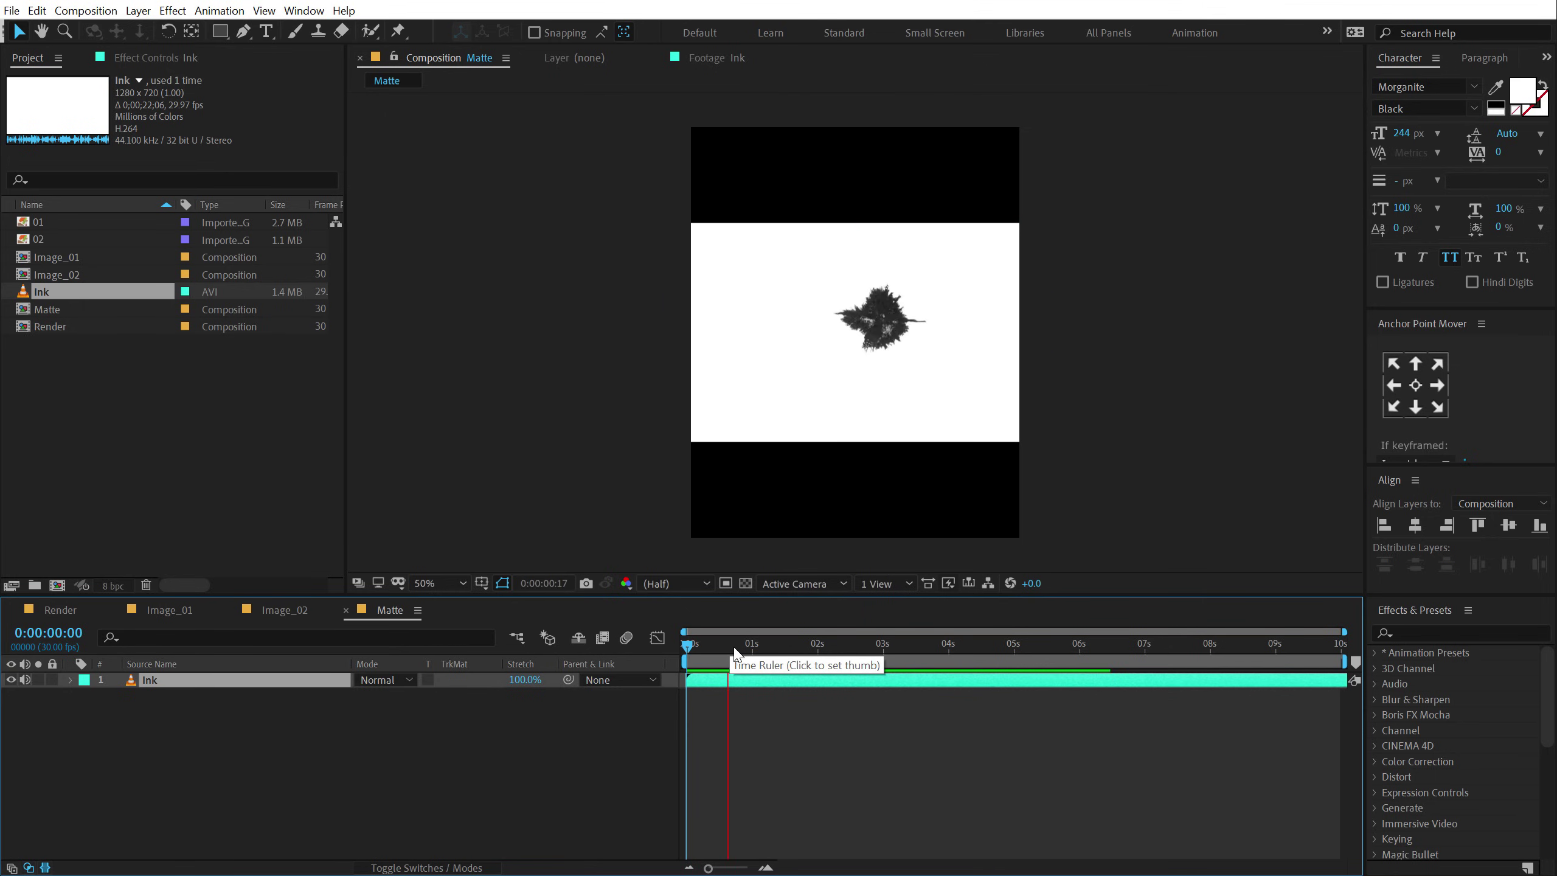
{"action": "left_click", "coordinate": [771, 646]}
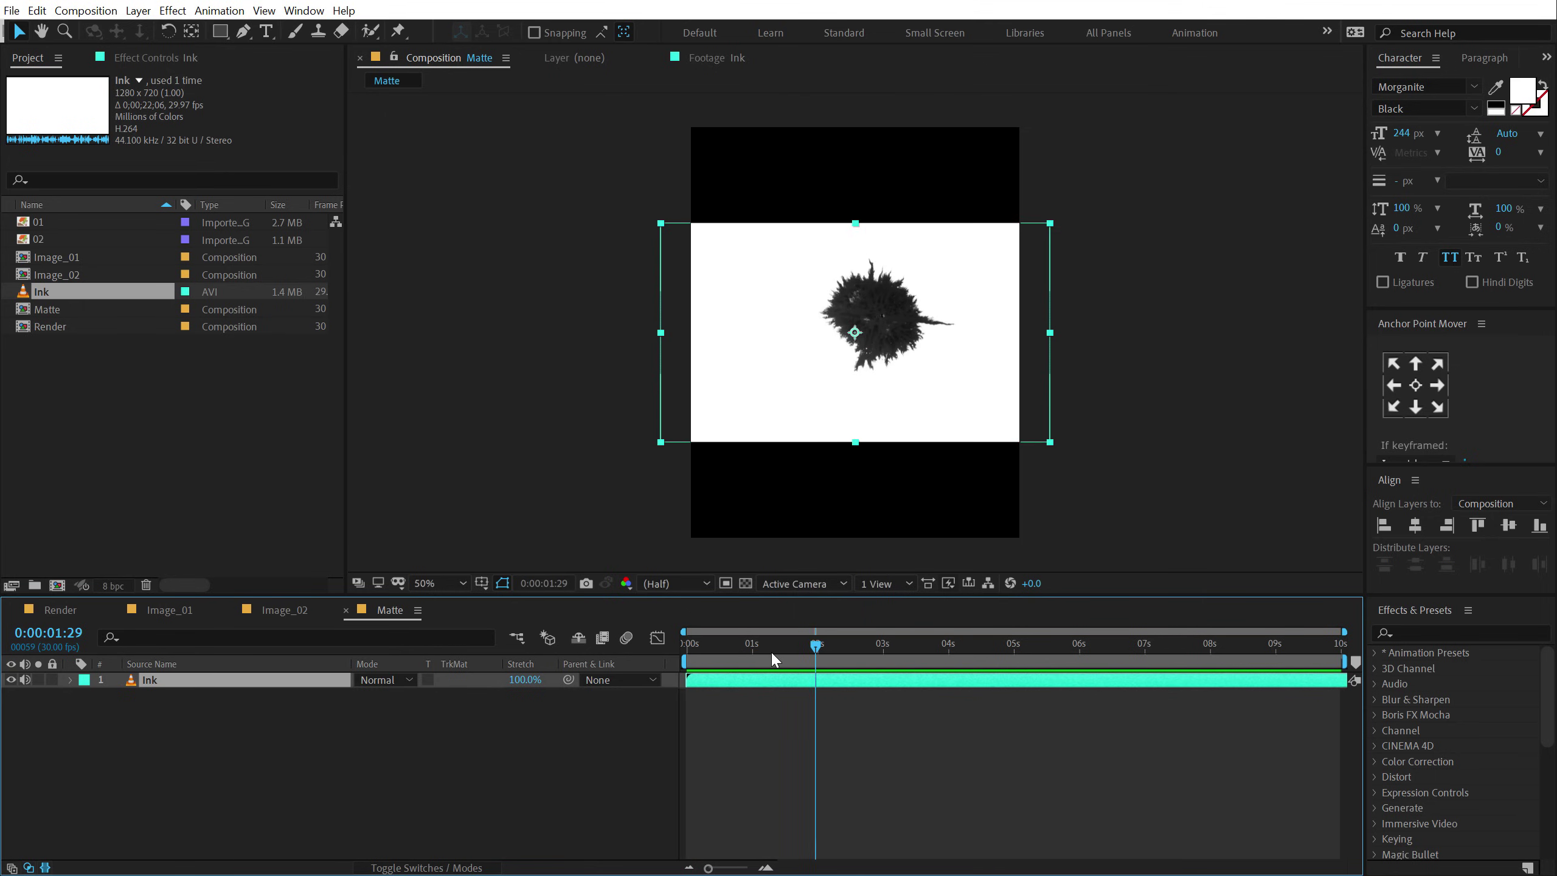
{"action": "right_click", "coordinate": [254, 681]}
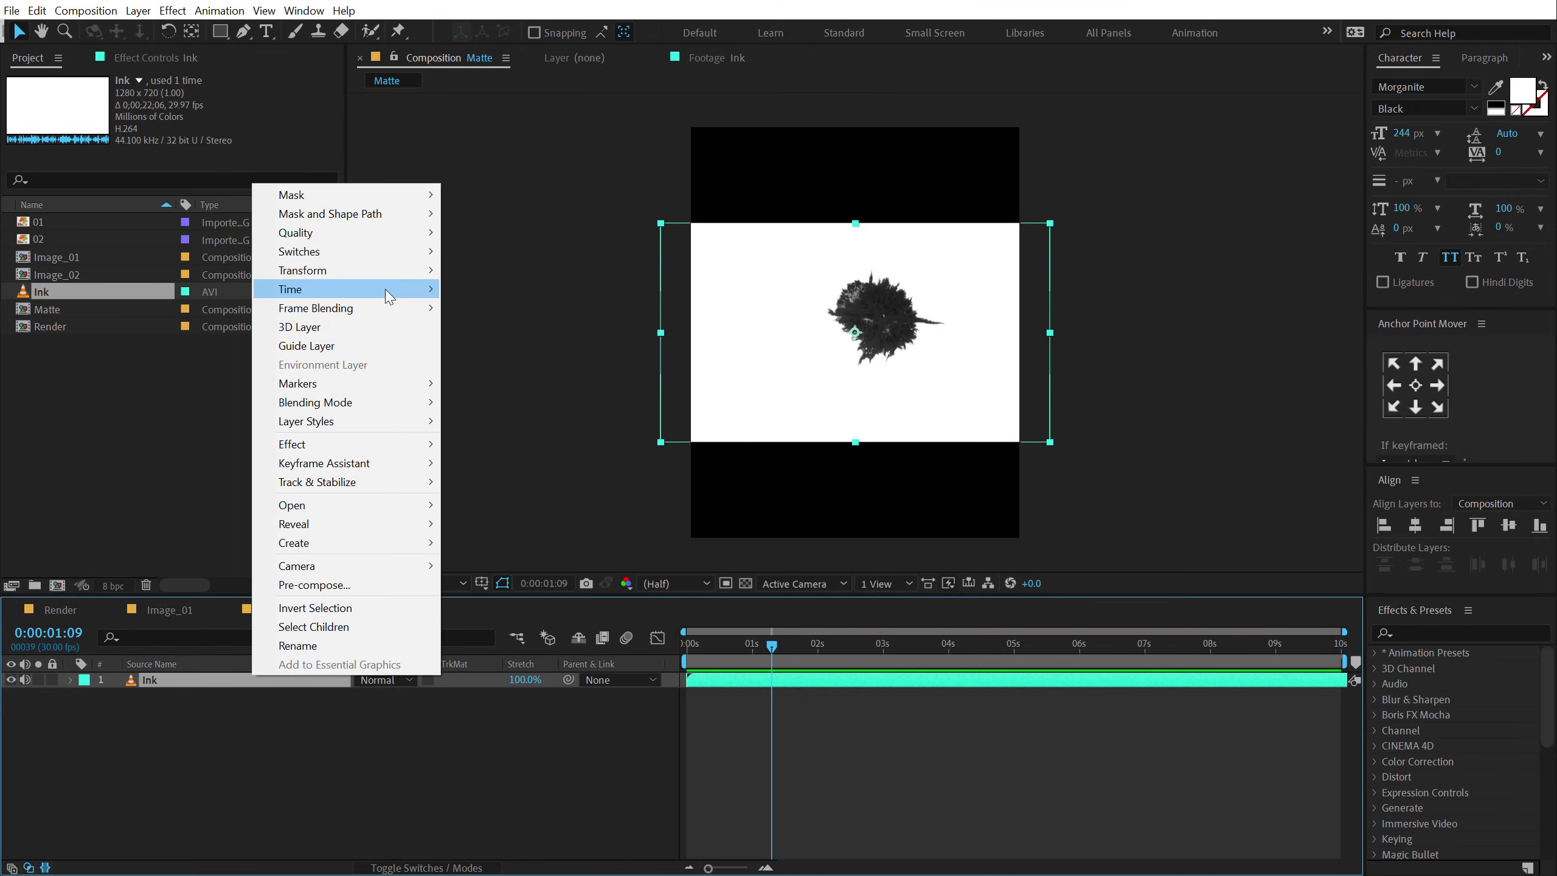
{"action": "mouse_move", "coordinate": [392, 290]}
{"action": "left_click", "coordinate": [496, 289]}
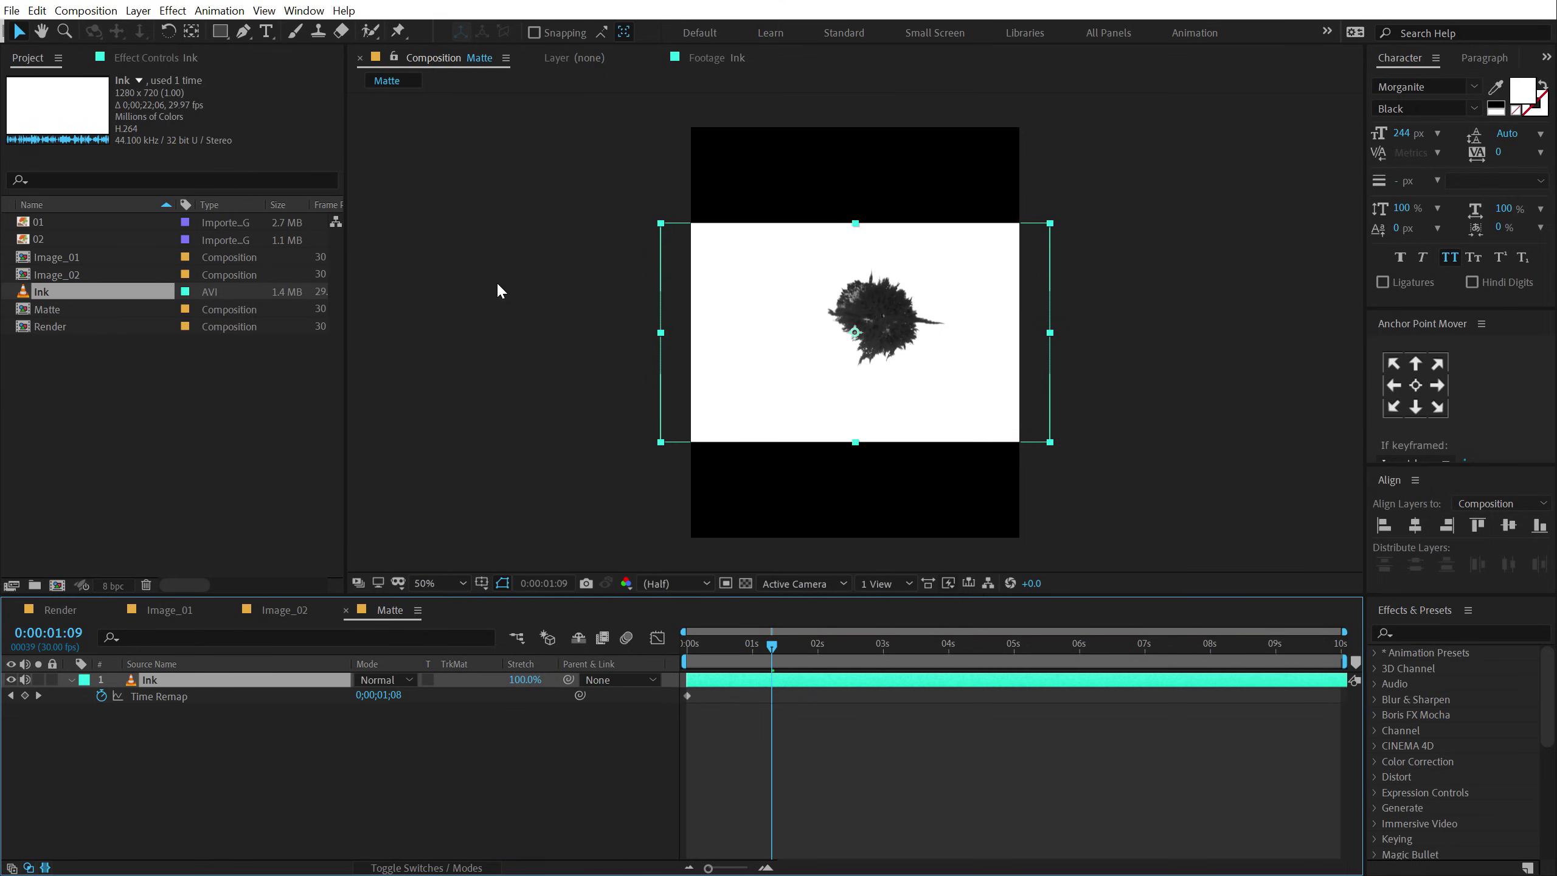
{"action": "left_click", "coordinate": [401, 786]}
{"action": "key", "text": "space"}
- Set the Matte composition's duration to 30 seconds
{"action": "key", "text": "ctrl+k"}
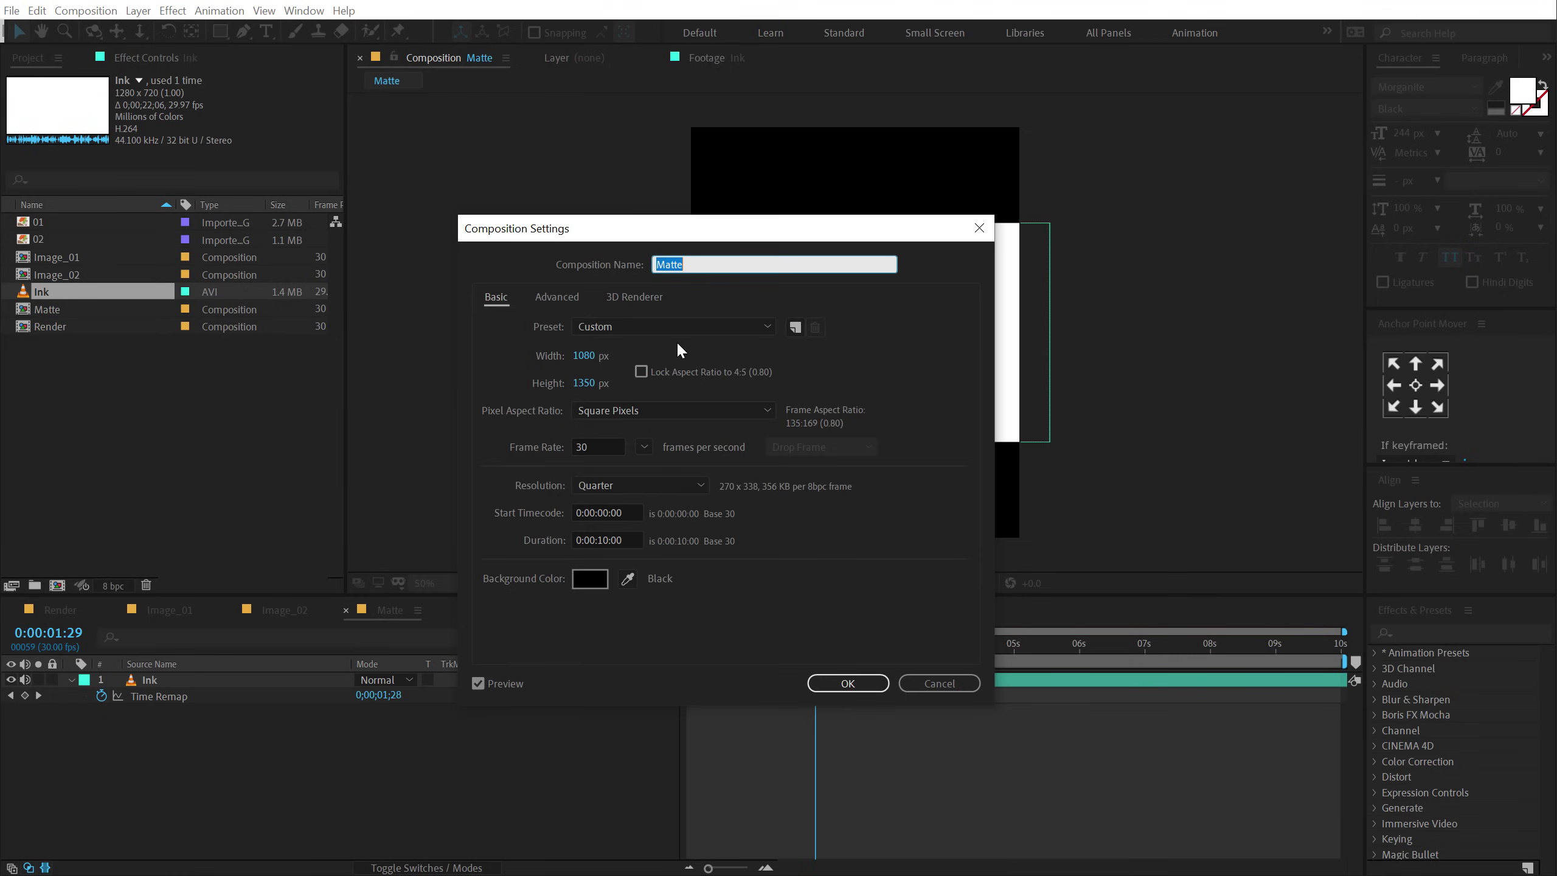
{"action": "left_click", "coordinate": [638, 537]}
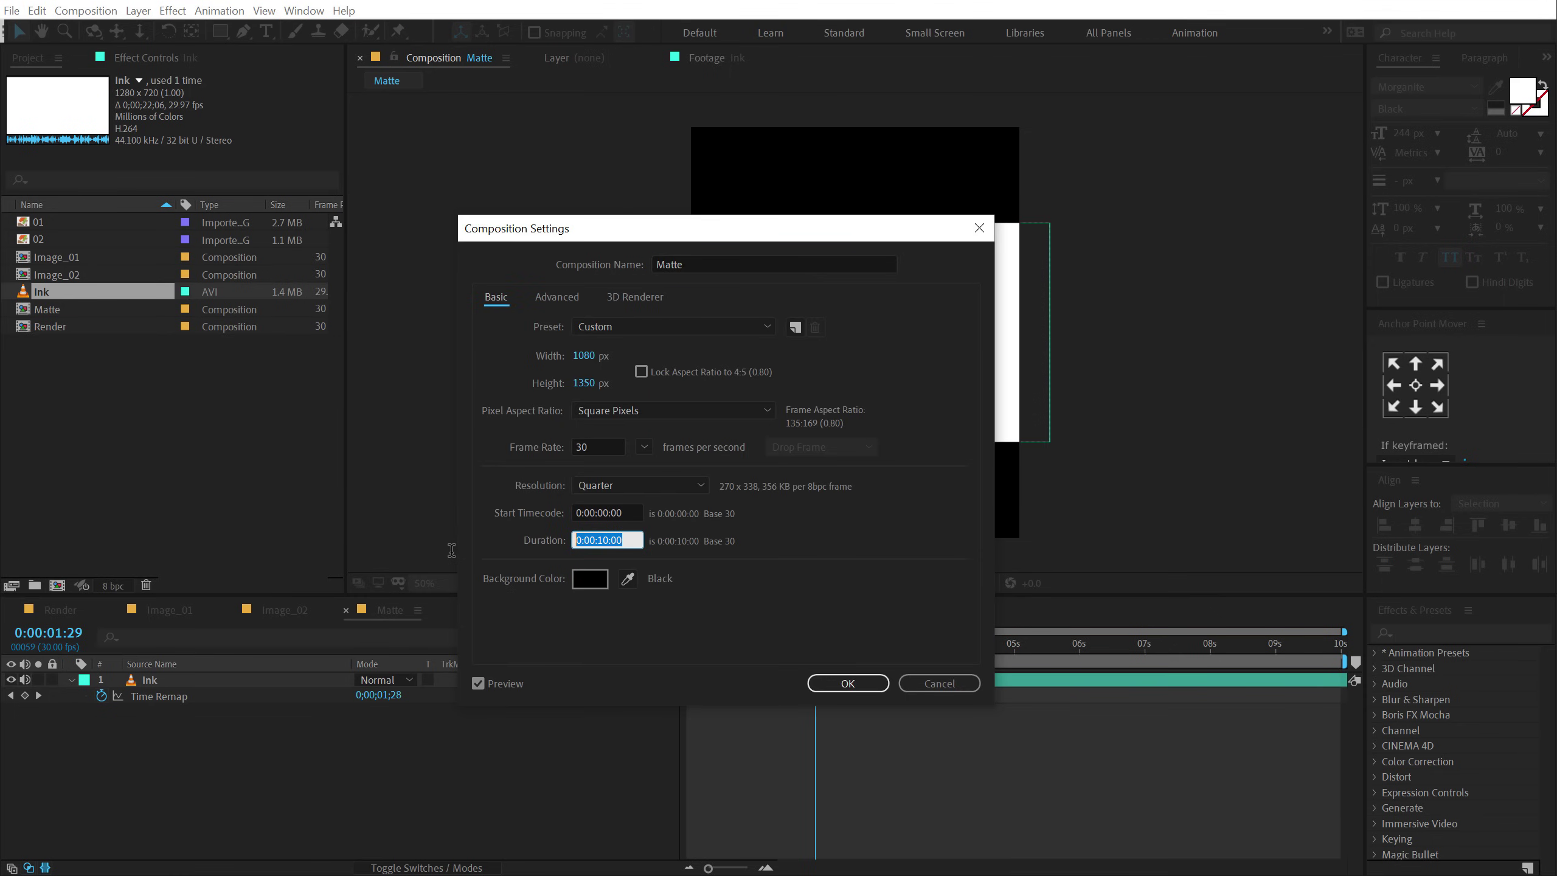
{"action": "type", "text": "30"}
{"action": "left_click", "coordinate": [832, 681]}
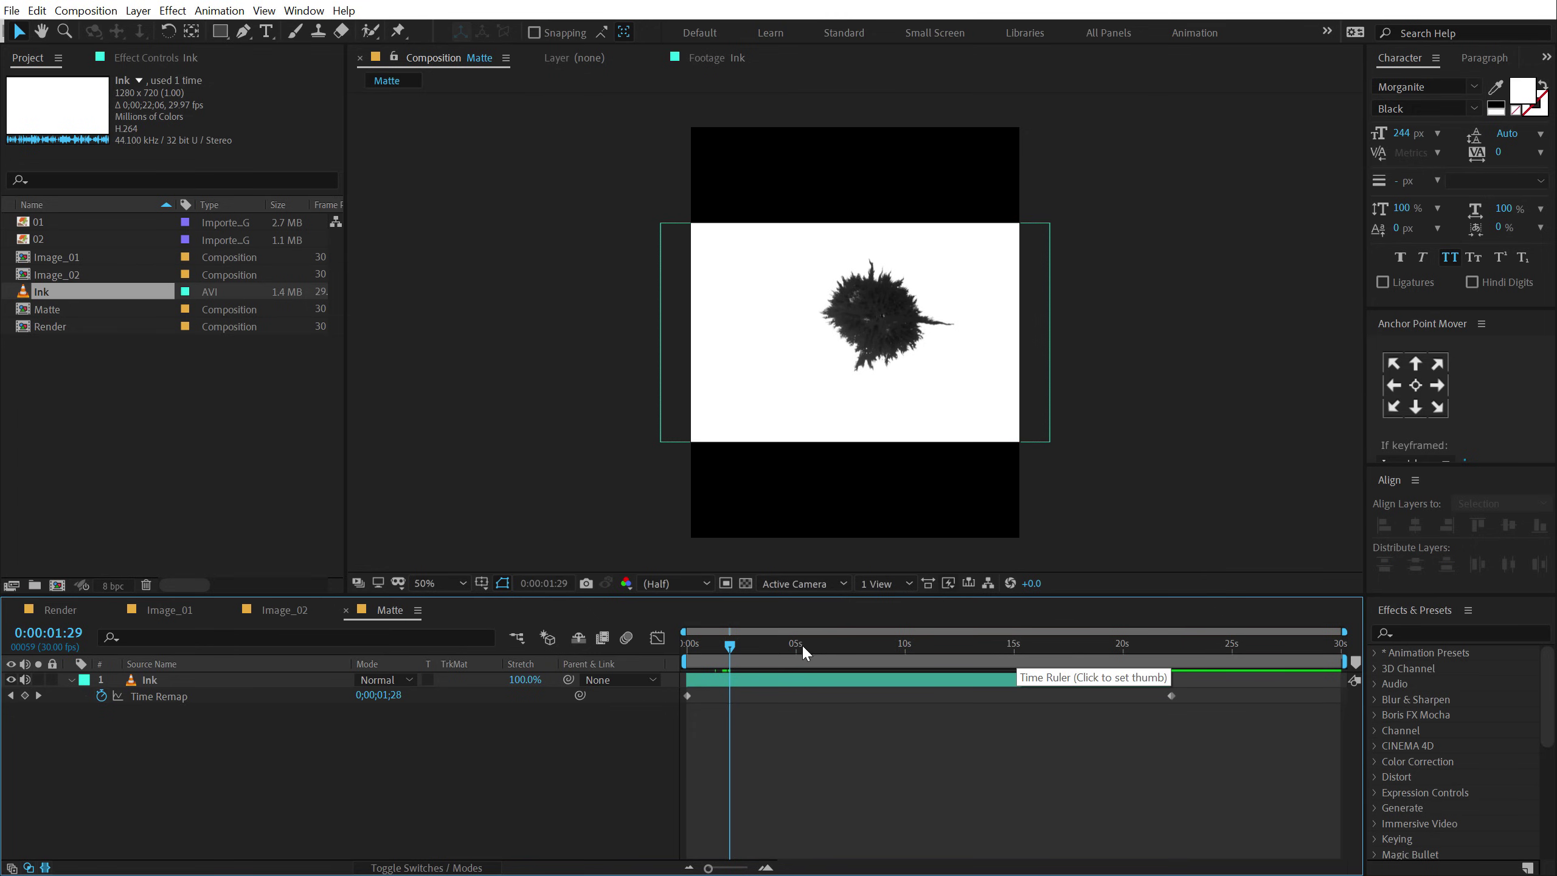
- Move the Ink layer's last Time Remap keyframe to 0:00:02:00 and preview the sped-up ink from the start
{"action": "left_click", "coordinate": [734, 649]}
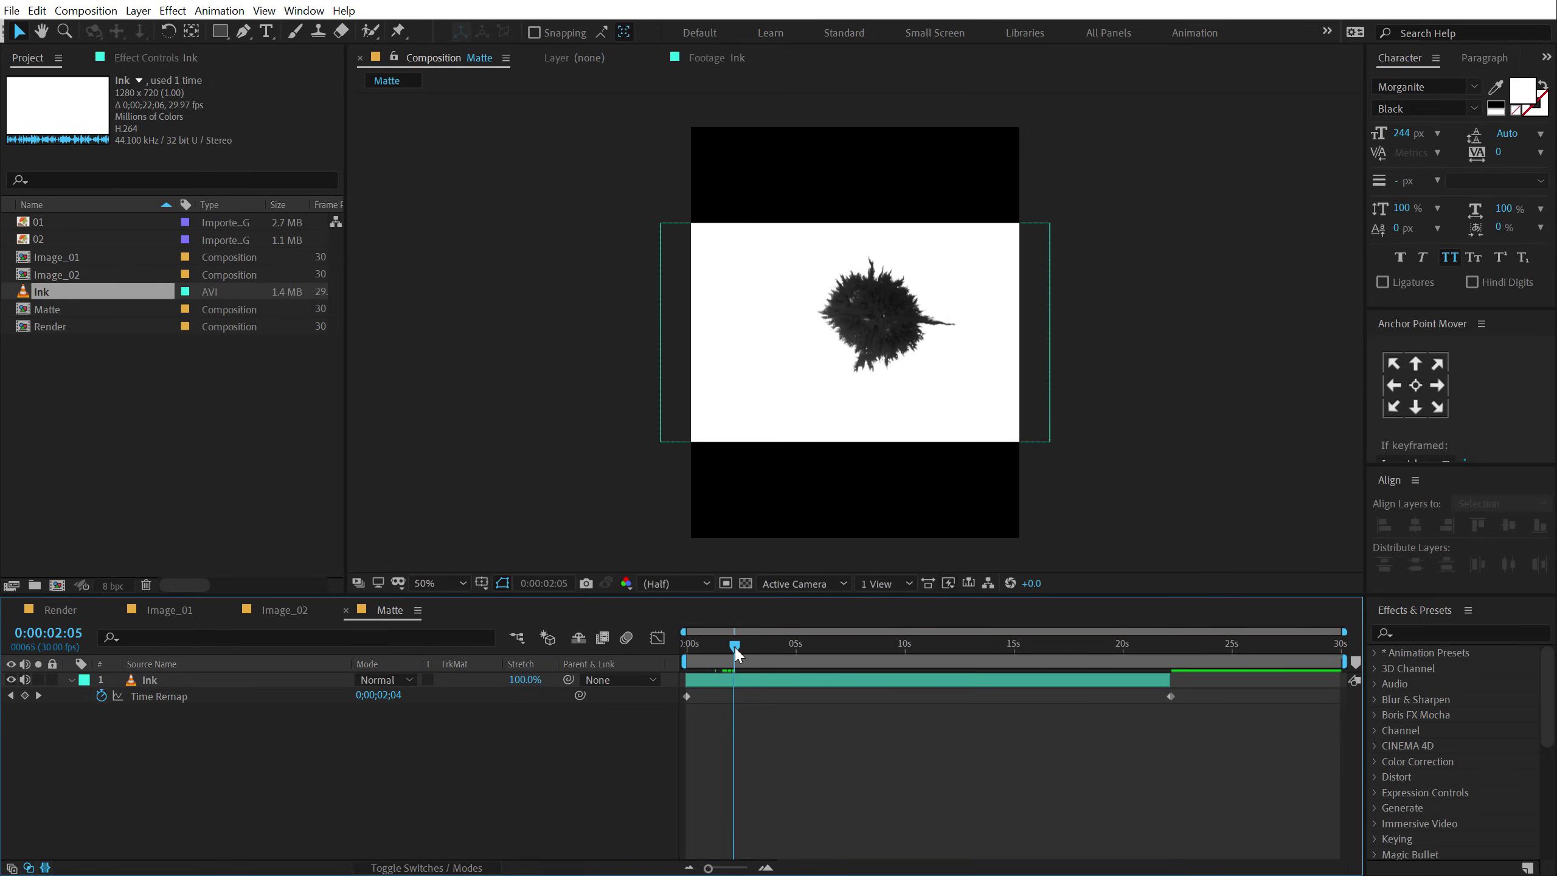
{"action": "key", "text": "Page_Up"}
{"action": "key", "text": "Page_Up"}
{"action": "key", "text": "Page_Up"}
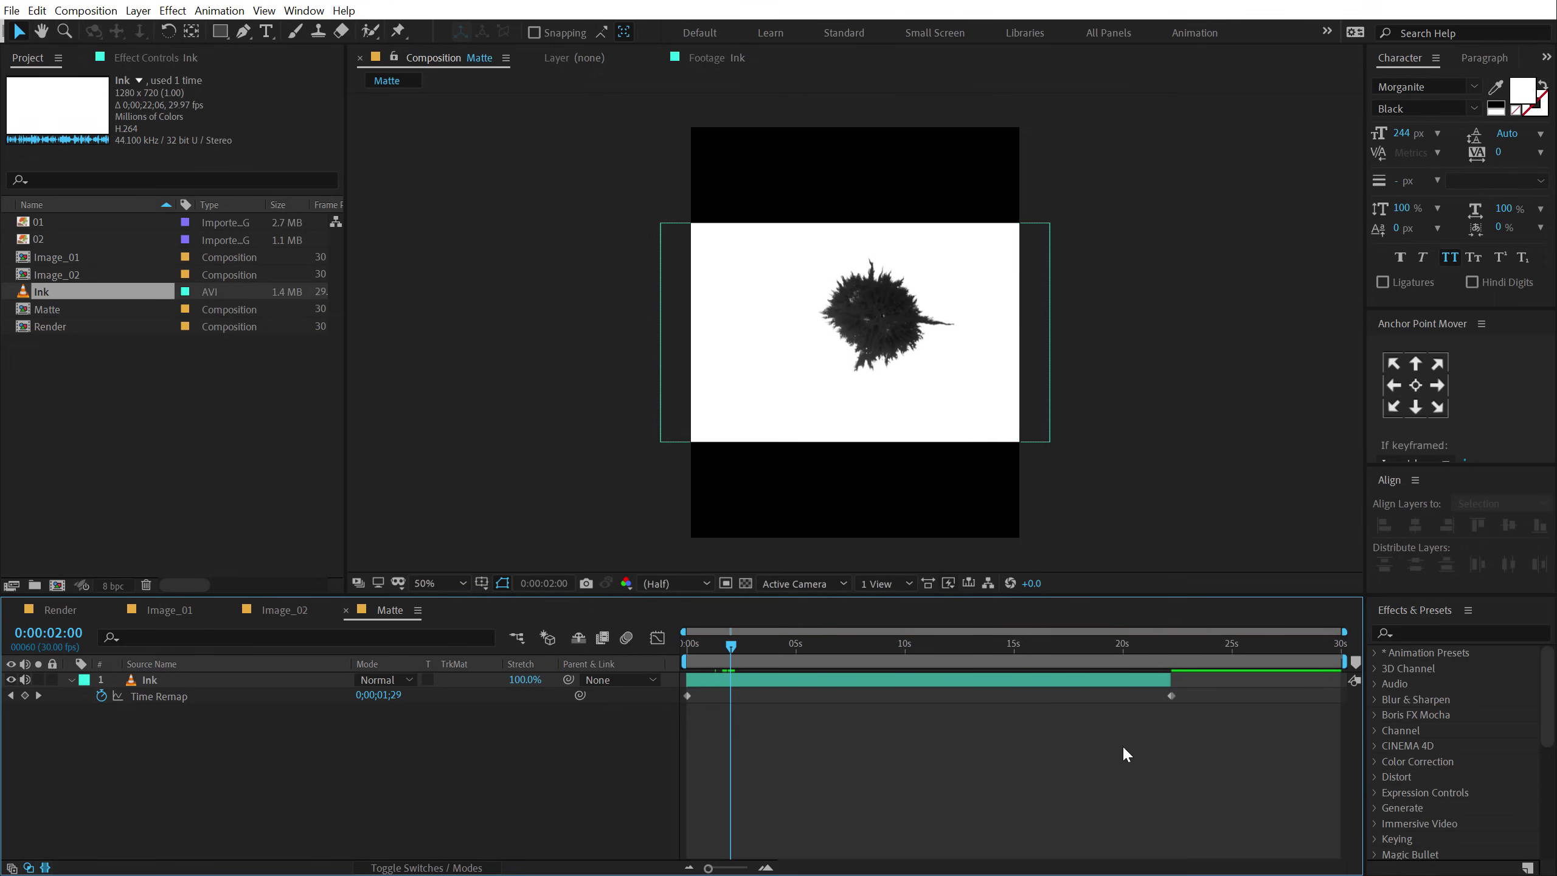
{"action": "left_click_drag", "start_coordinate": [1172, 694], "coordinate": [730, 719]}
{"action": "left_click", "coordinate": [729, 717]}
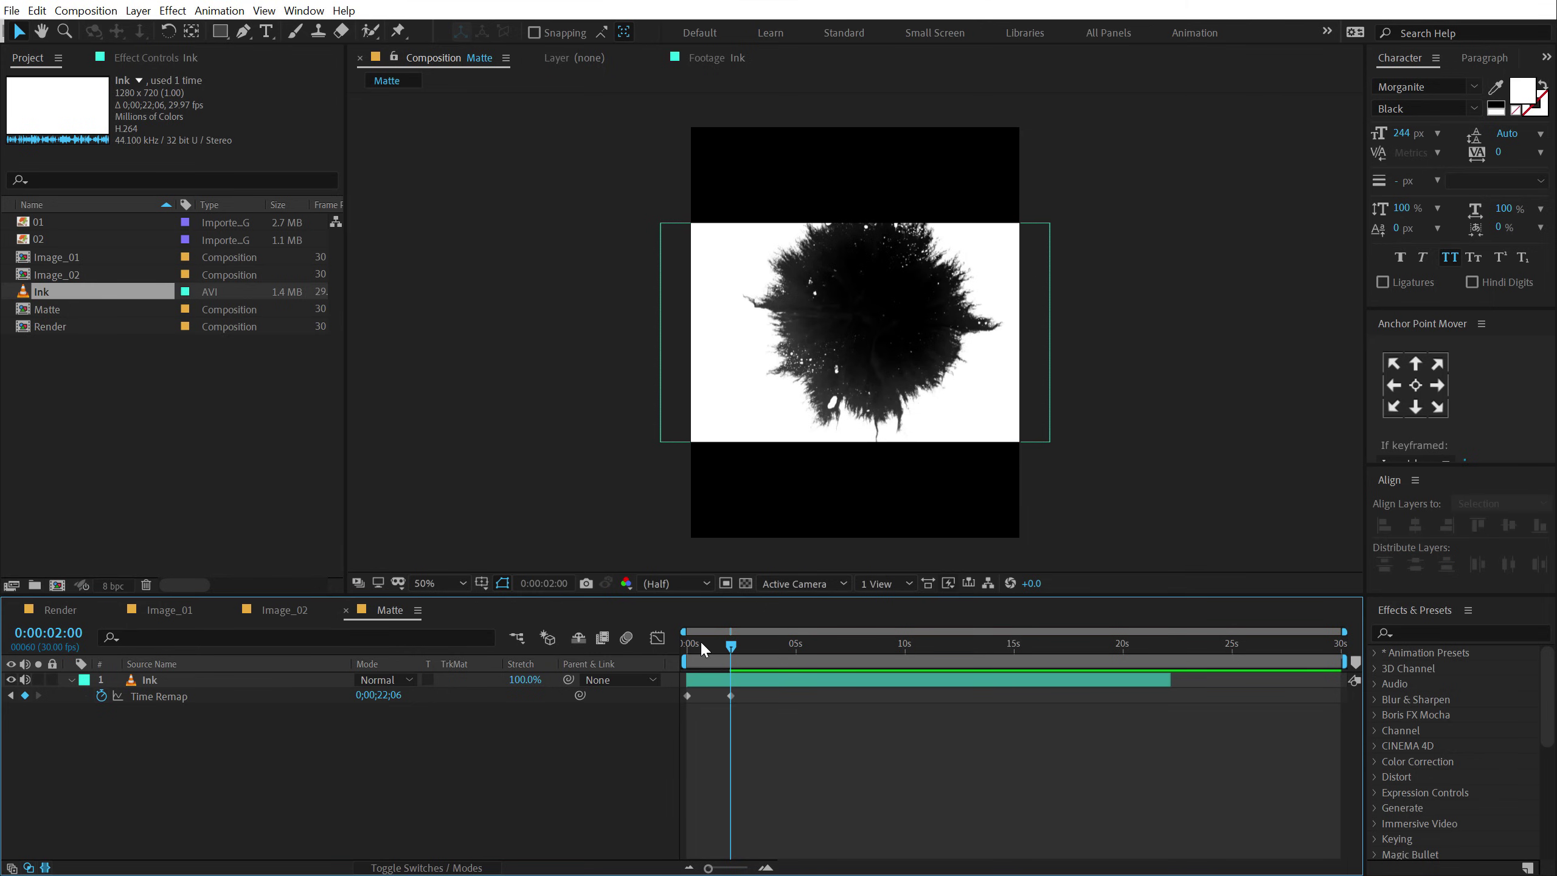
{"action": "left_click_drag", "start_coordinate": [701, 641], "coordinate": [625, 651]}
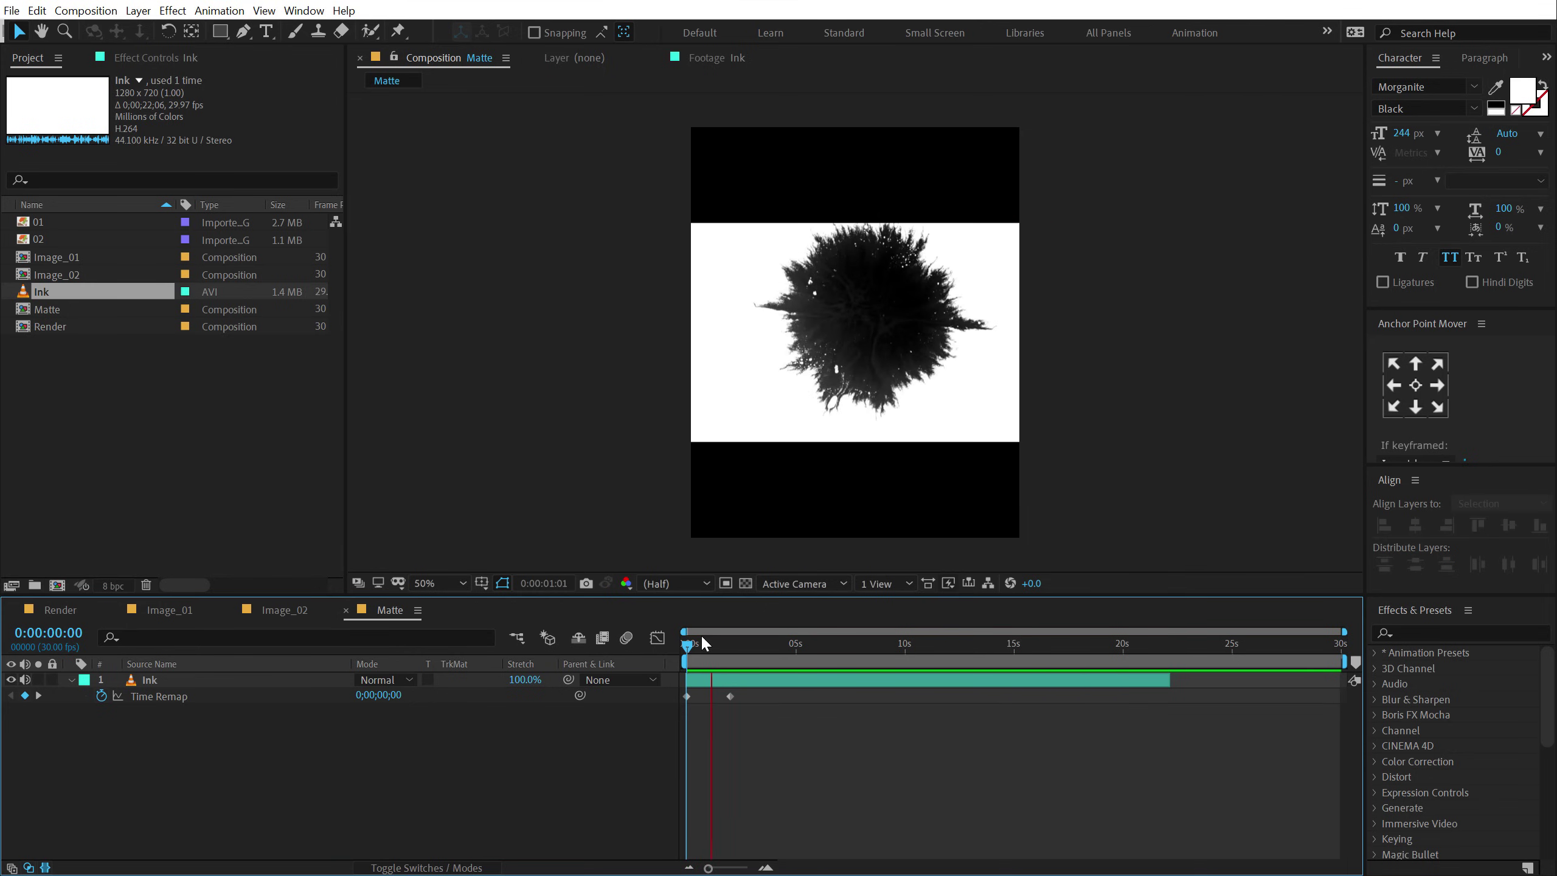
- Ease both Time Remap keyframes of the Ink layer and reshape their speed graph to peak early and slow down gradually
{"action": "mouse_move", "coordinate": [720, 651]}
{"action": "left_mouse_down"}
{"action": "mouse_move", "coordinate": [759, 649]}
{"action": "mouse_move", "coordinate": [706, 657]}
{"action": "mouse_move", "coordinate": [728, 655]}
{"action": "left_mouse_up"}
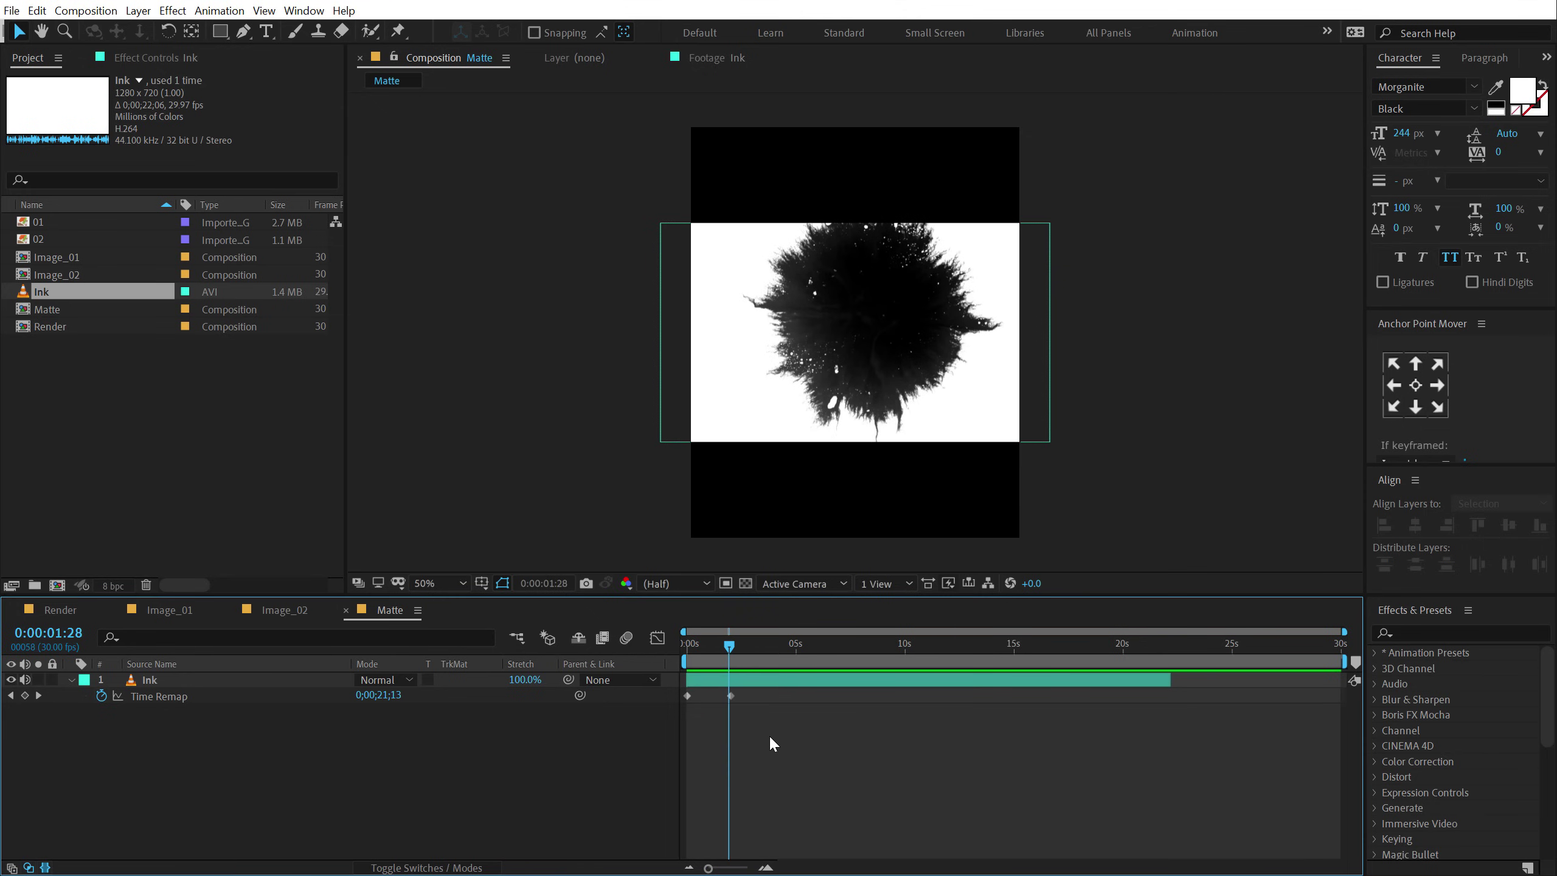
{"action": "left_click_drag", "start_coordinate": [783, 737], "coordinate": [655, 683]}
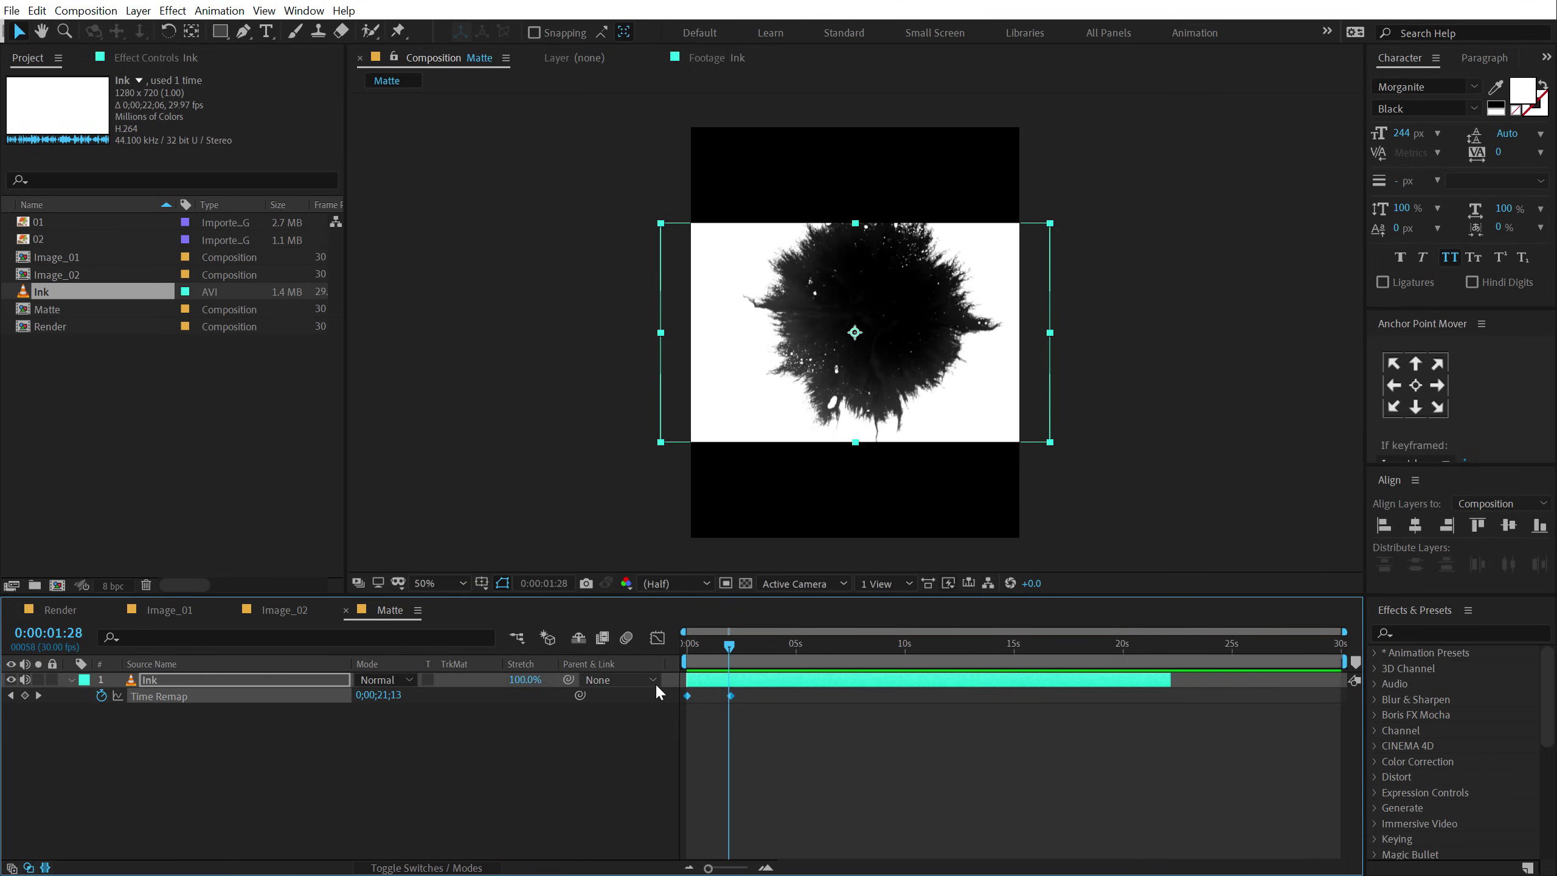
{"action": "left_click", "coordinate": [657, 639]}
{"action": "scroll", "coordinate": [828, 859], "scroll_direction": "up", "scroll_amount": 6}
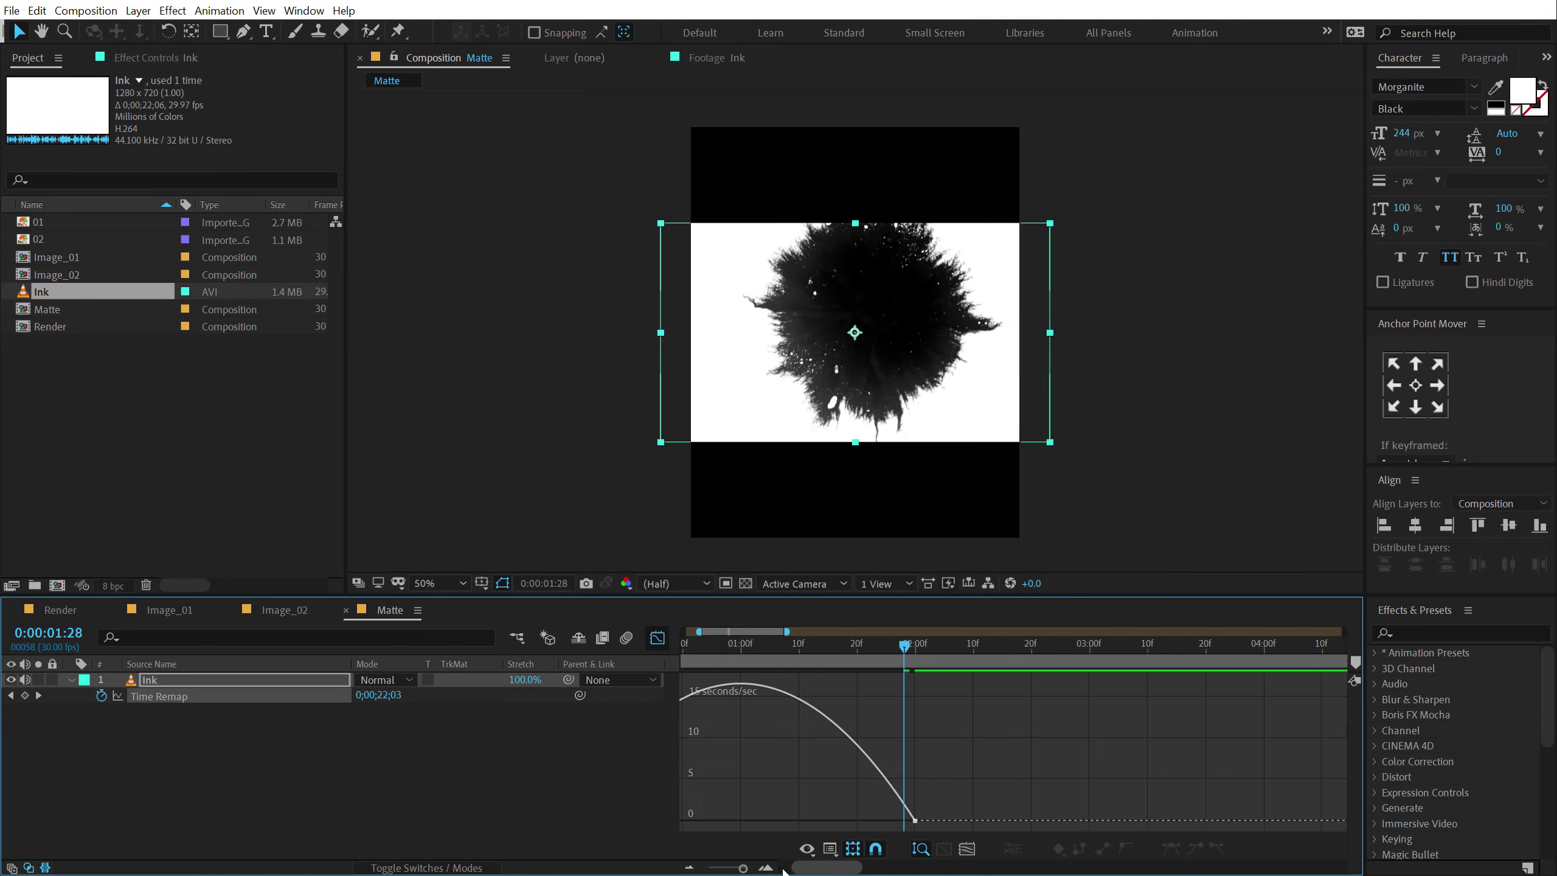
{"action": "right_click", "coordinate": [1079, 740]}
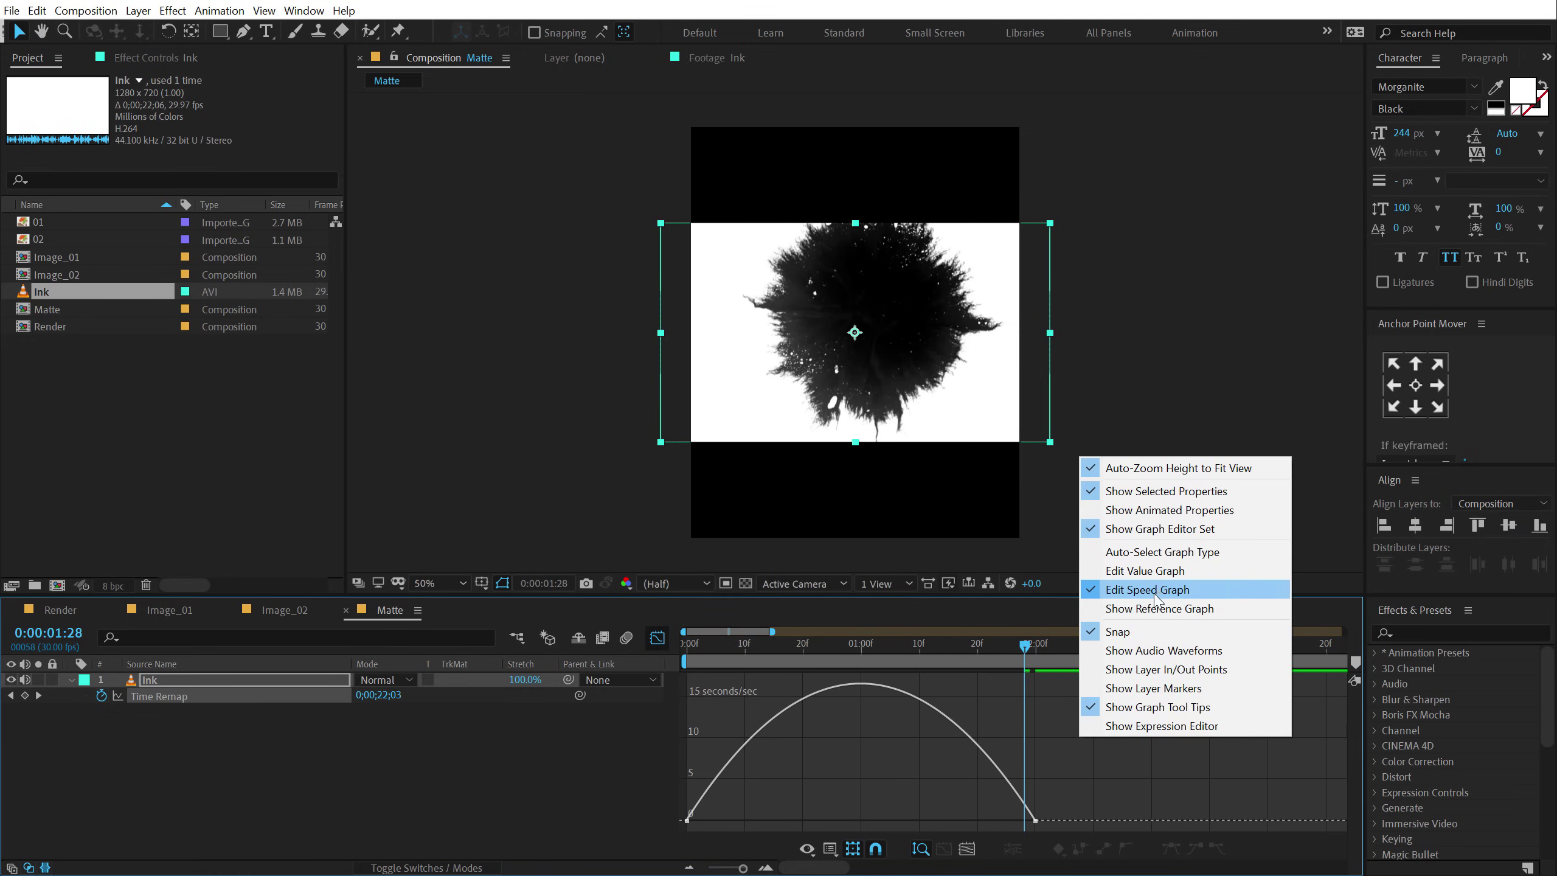
{"action": "left_click", "coordinate": [1078, 781]}
{"action": "left_click_drag", "start_coordinate": [974, 822], "coordinate": [845, 826]}
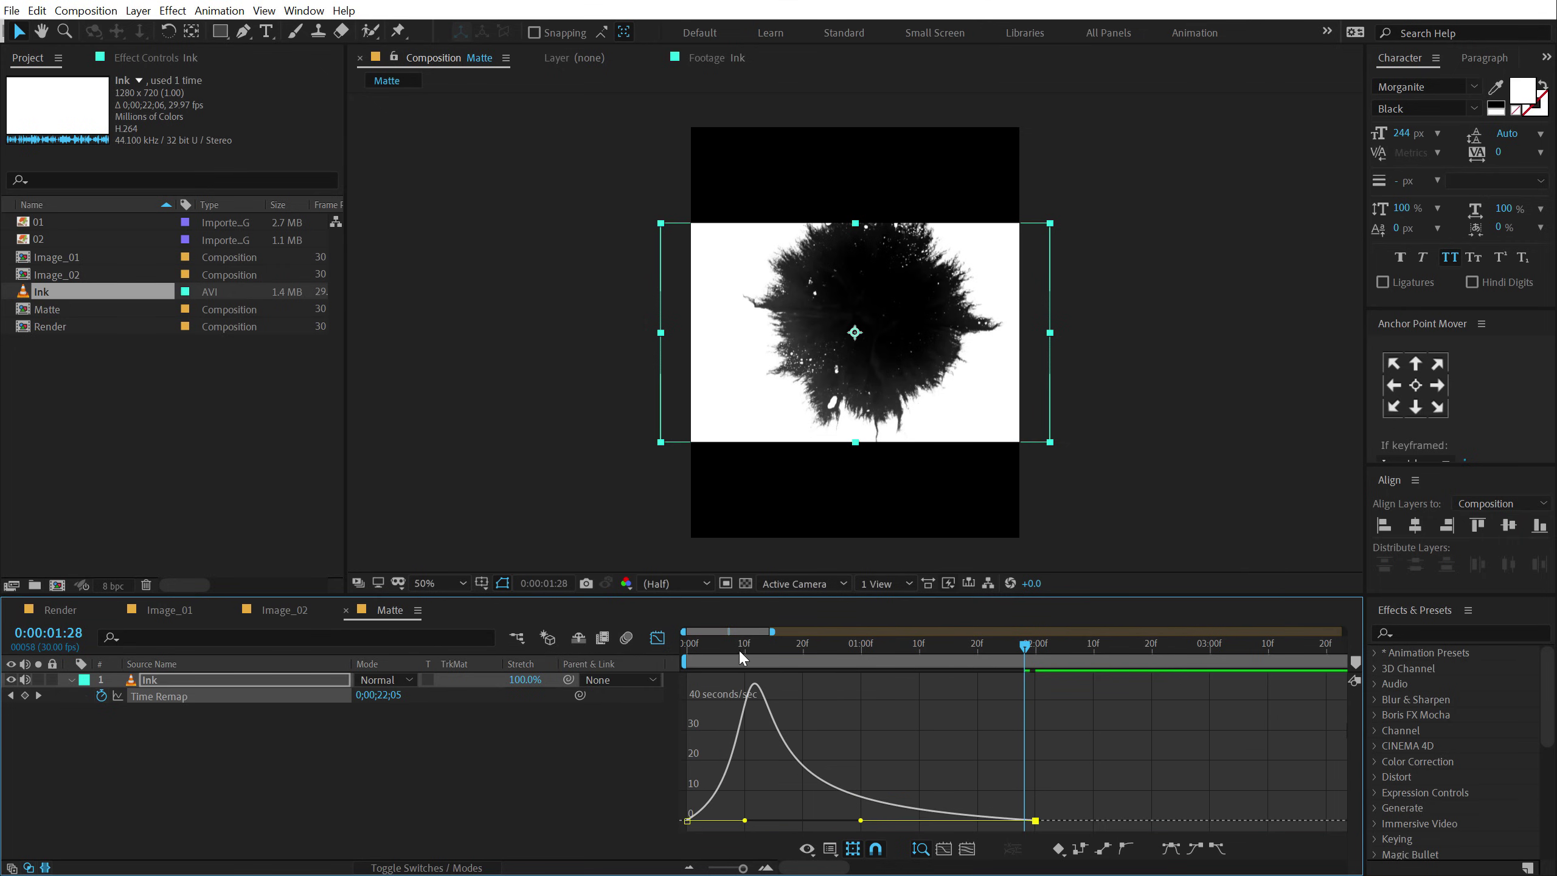
- Preview the eased ink animation from the start and return from the Graph Editor to the layer bars
{"action": "key", "text": "space"}
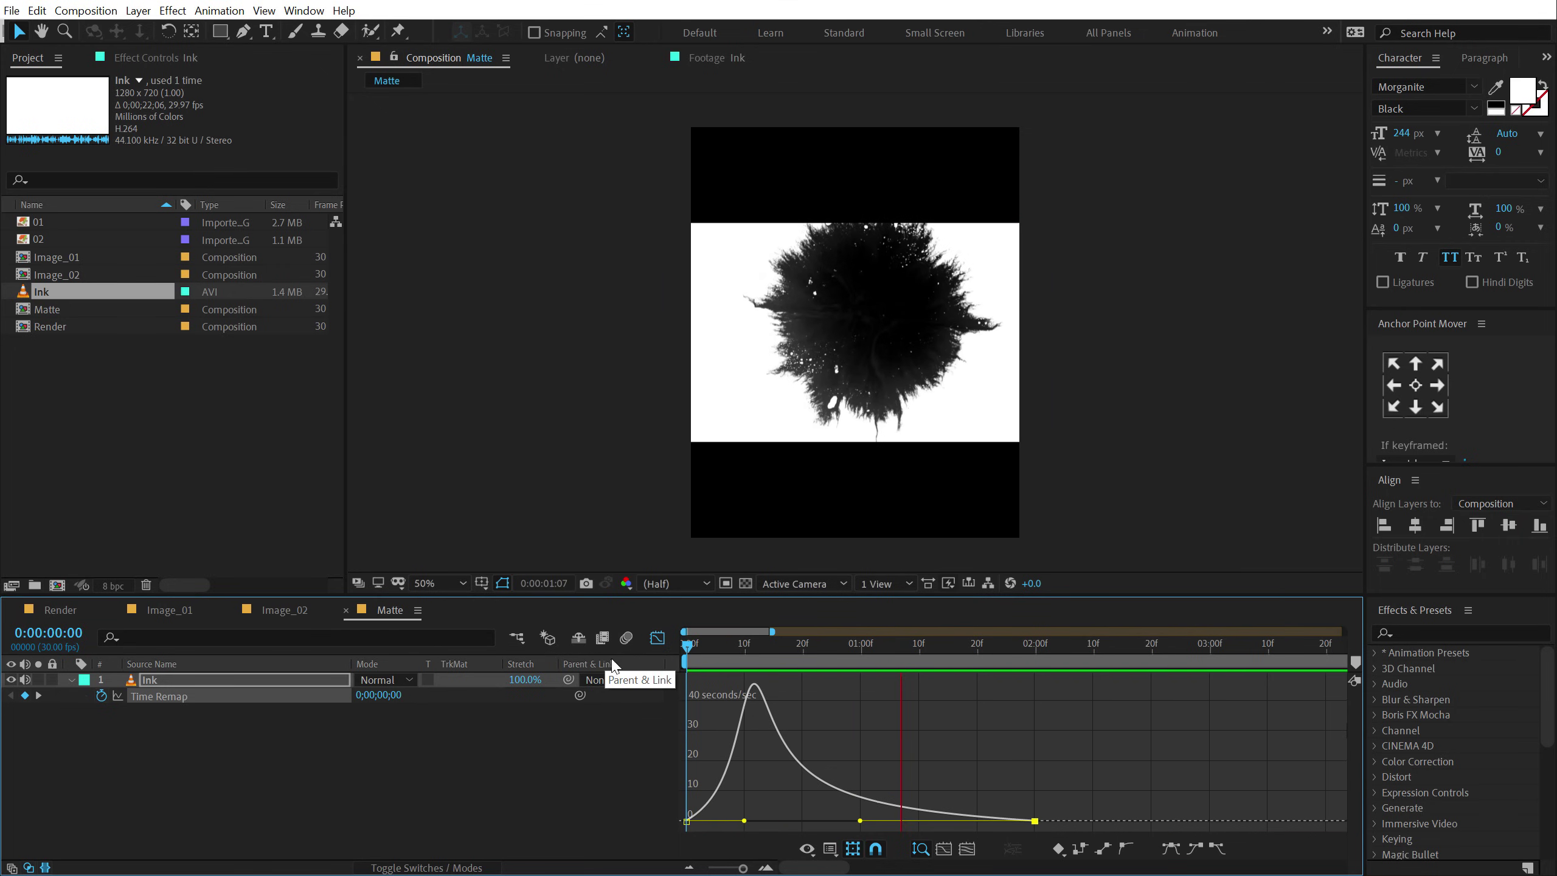
{"action": "left_click_drag", "start_coordinate": [895, 651], "coordinate": [826, 675]}
{"action": "left_click", "coordinate": [657, 638]}
{"action": "key", "text": "semicolon"}
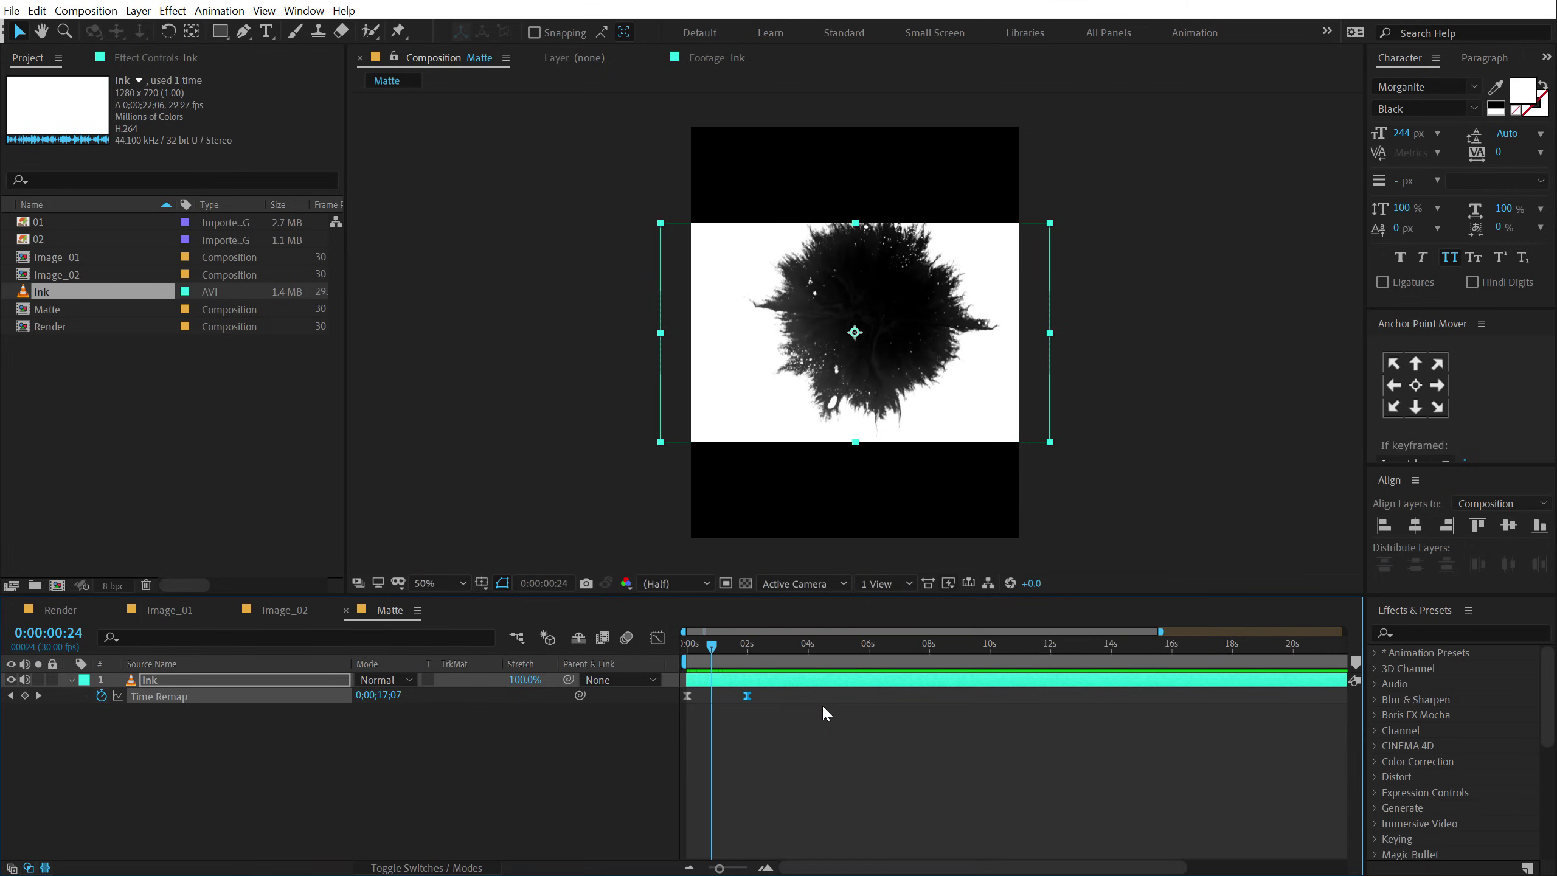
- Set the Matte composition's duration to 10 seconds
{"action": "left_click", "coordinate": [435, 786]}
{"action": "key", "text": "ctrl+k"}
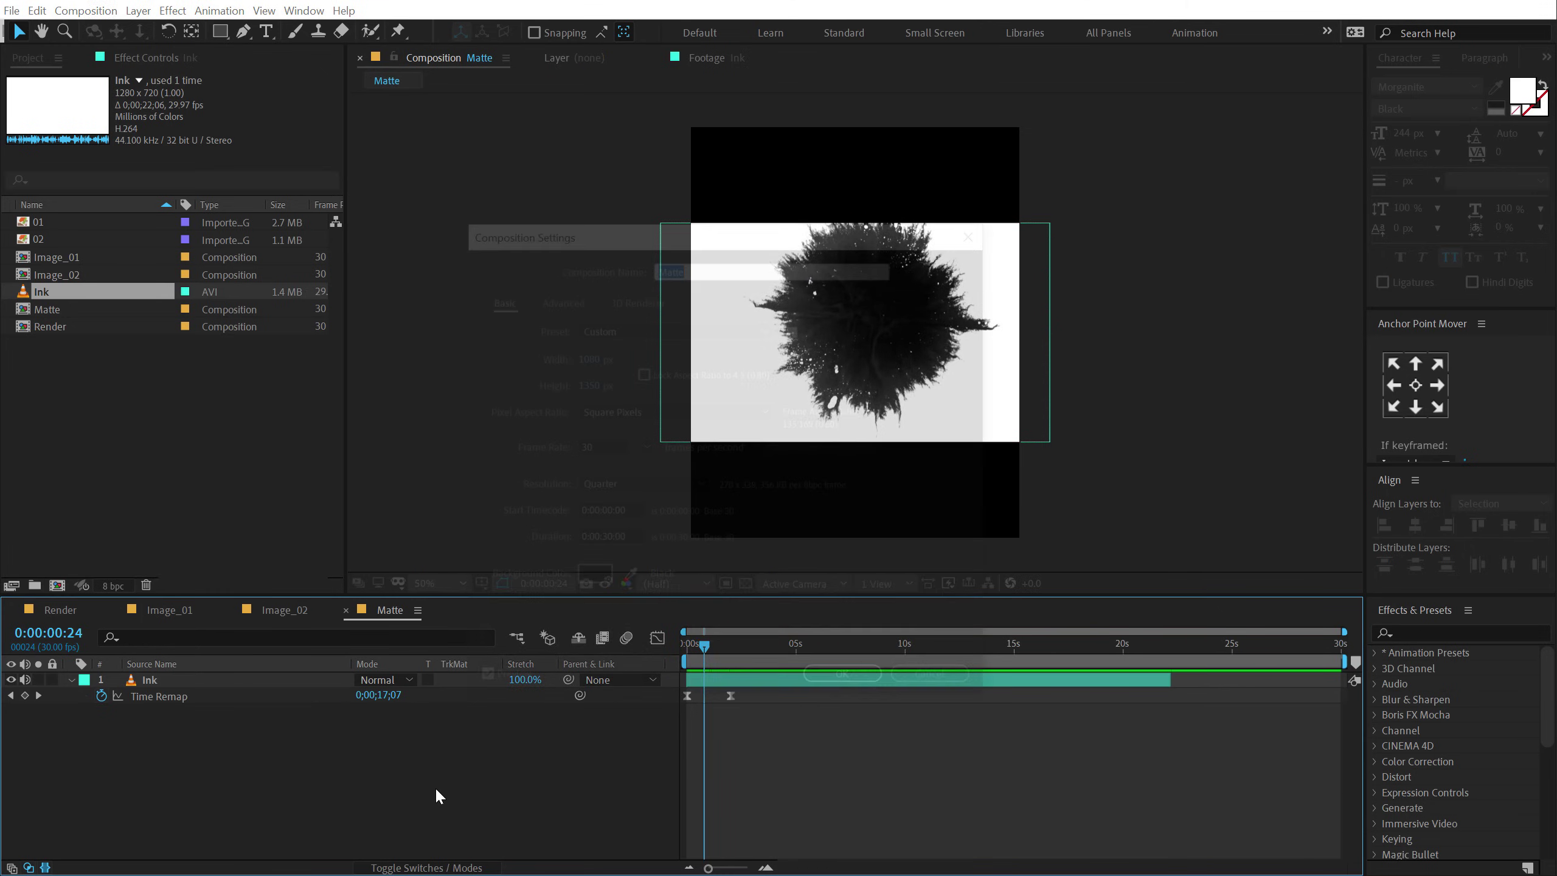
{"action": "left_click", "coordinate": [629, 539]}
{"action": "type", "text": "1"}
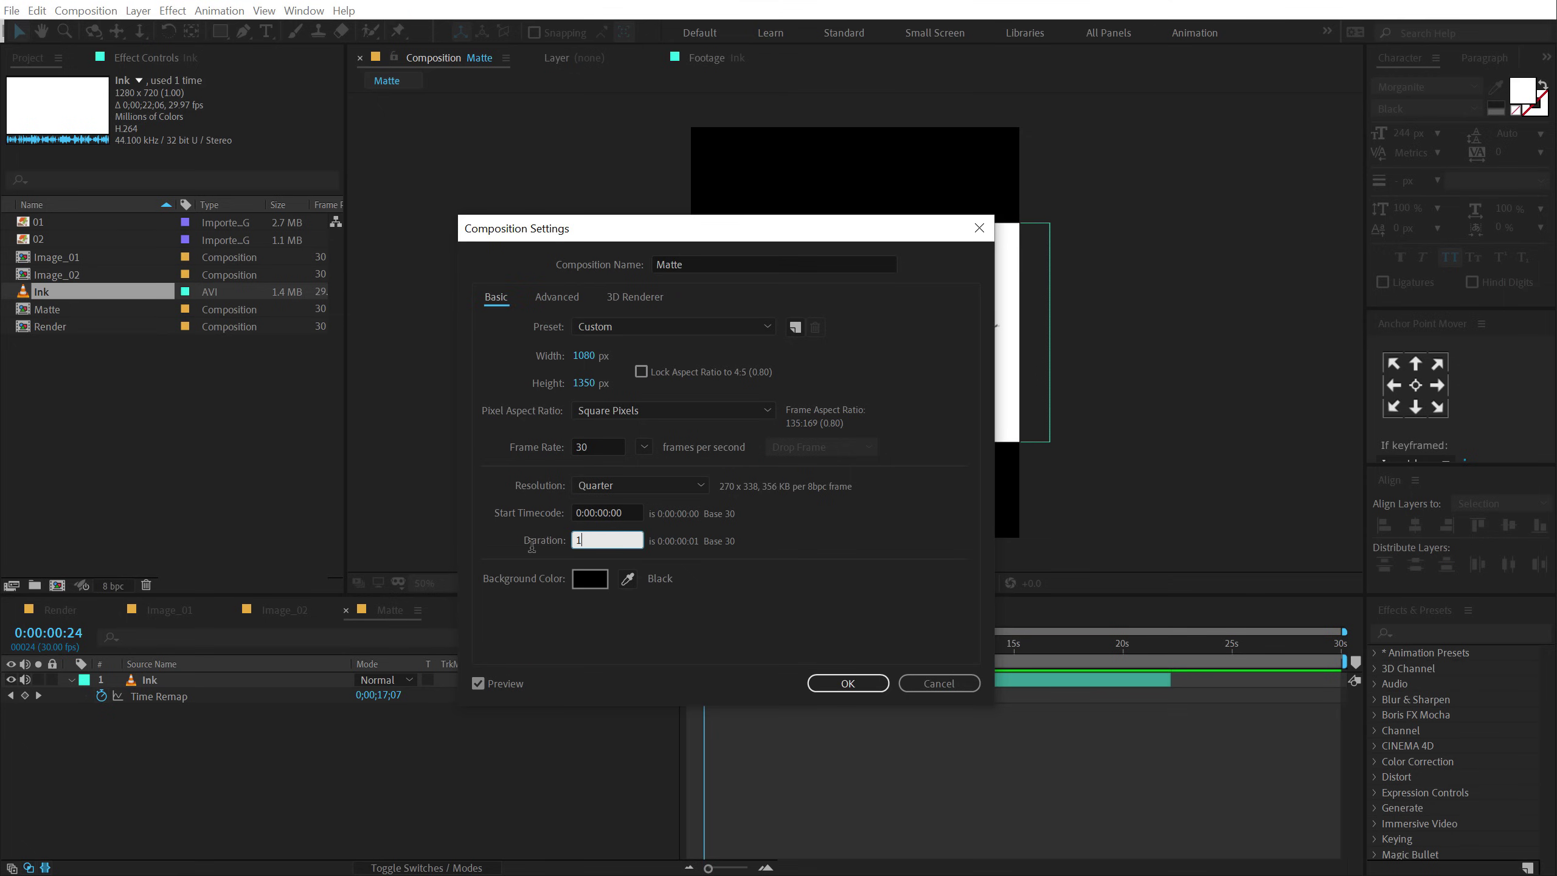
{"action": "left_click", "coordinate": [849, 680]}
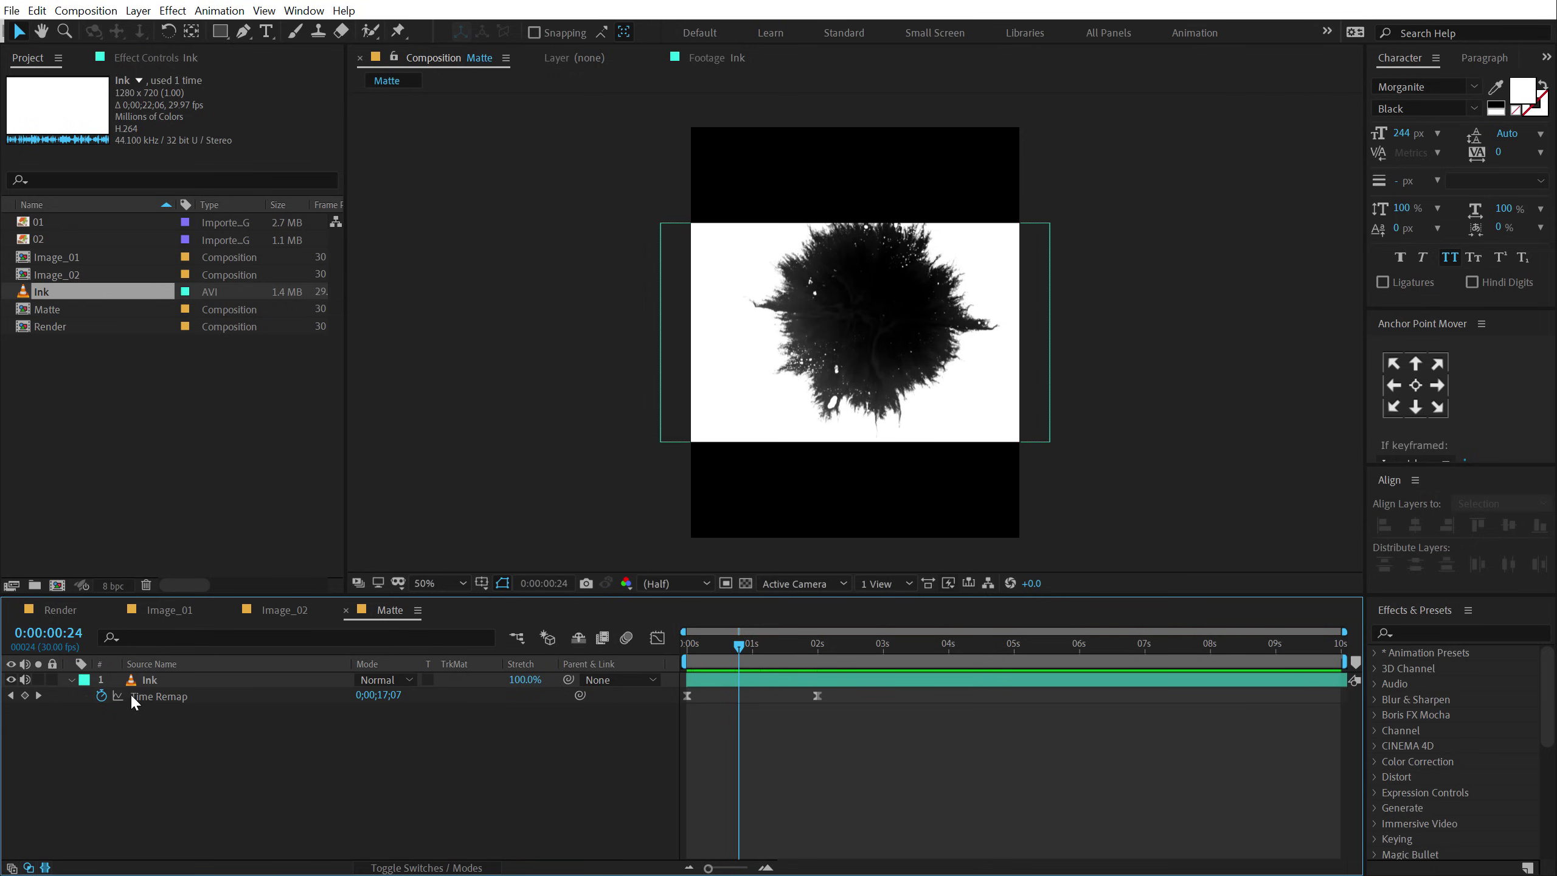
- Apply the Invert effect to the Ink layer and set its blending mode to Add
{"action": "left_click", "coordinate": [69, 681]}
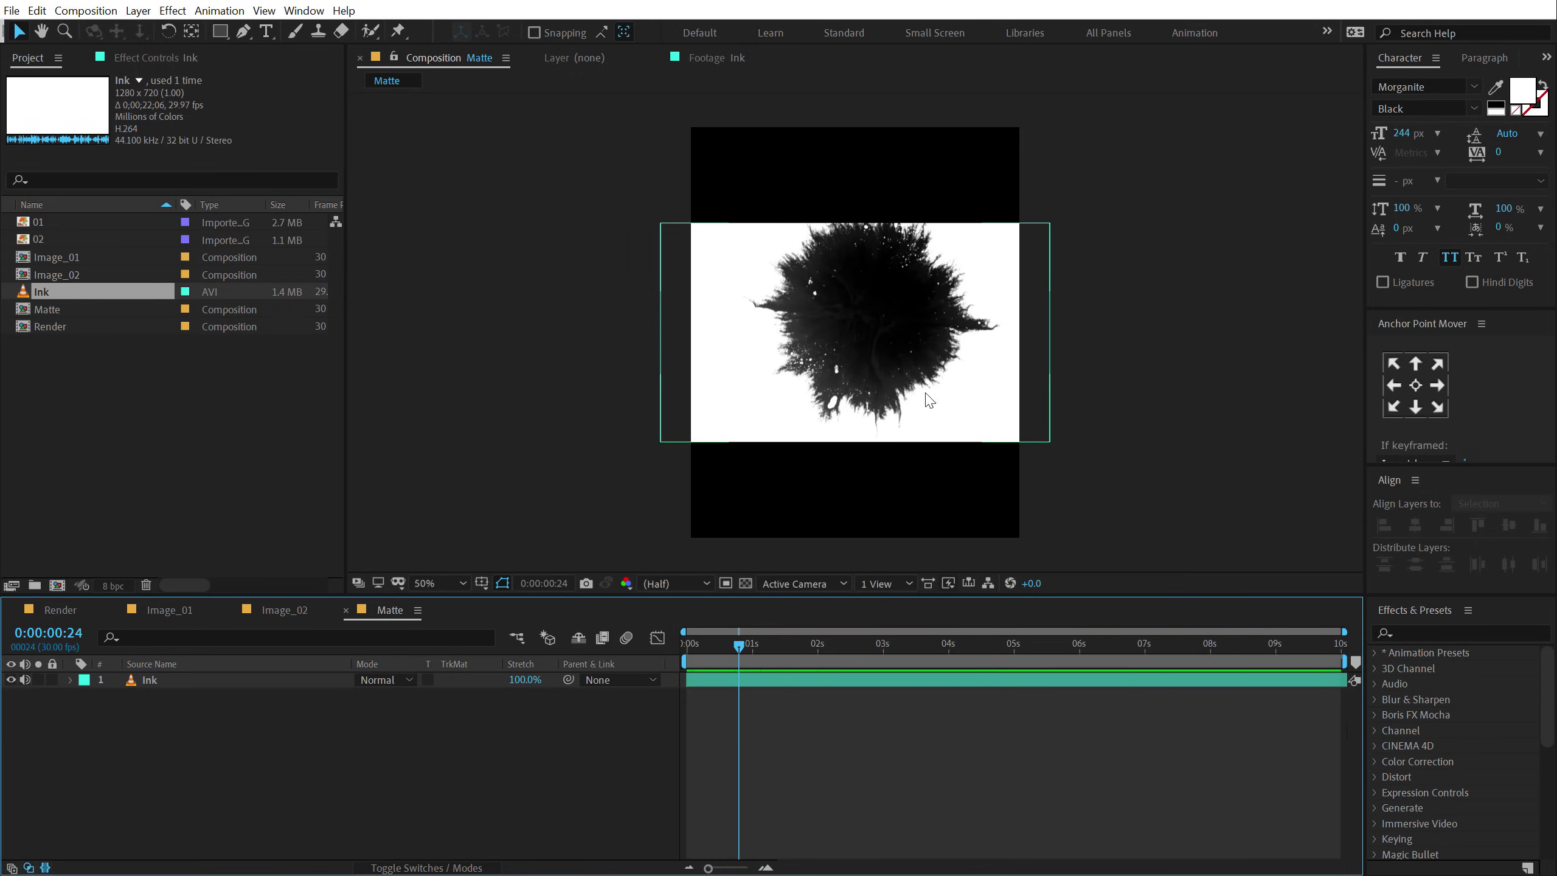
{"action": "left_click", "coordinate": [158, 681]}
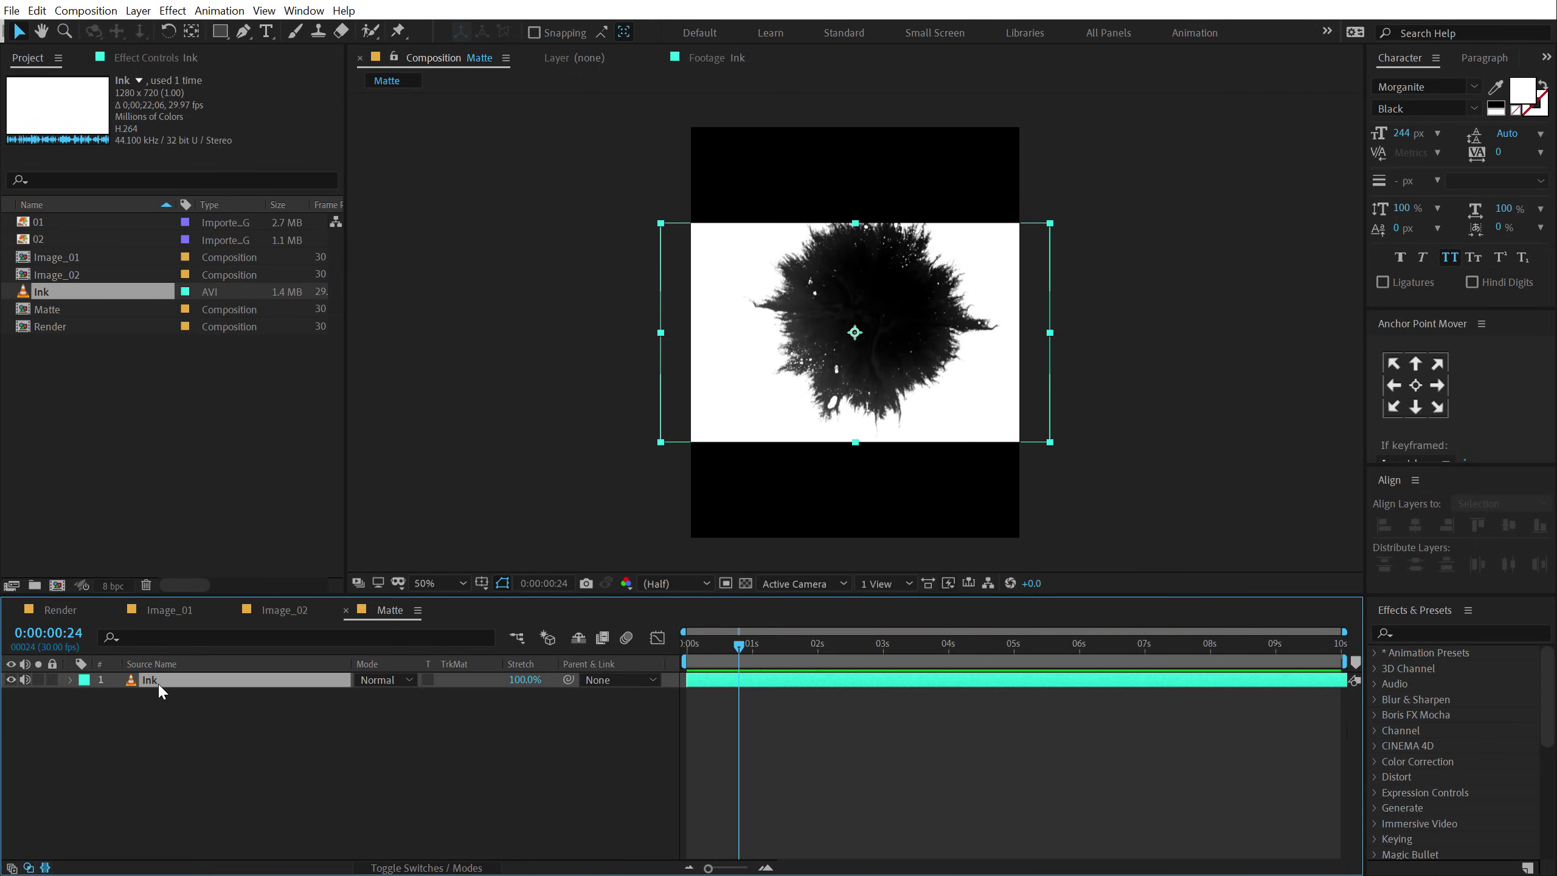
{"action": "left_click", "coordinate": [1456, 635]}
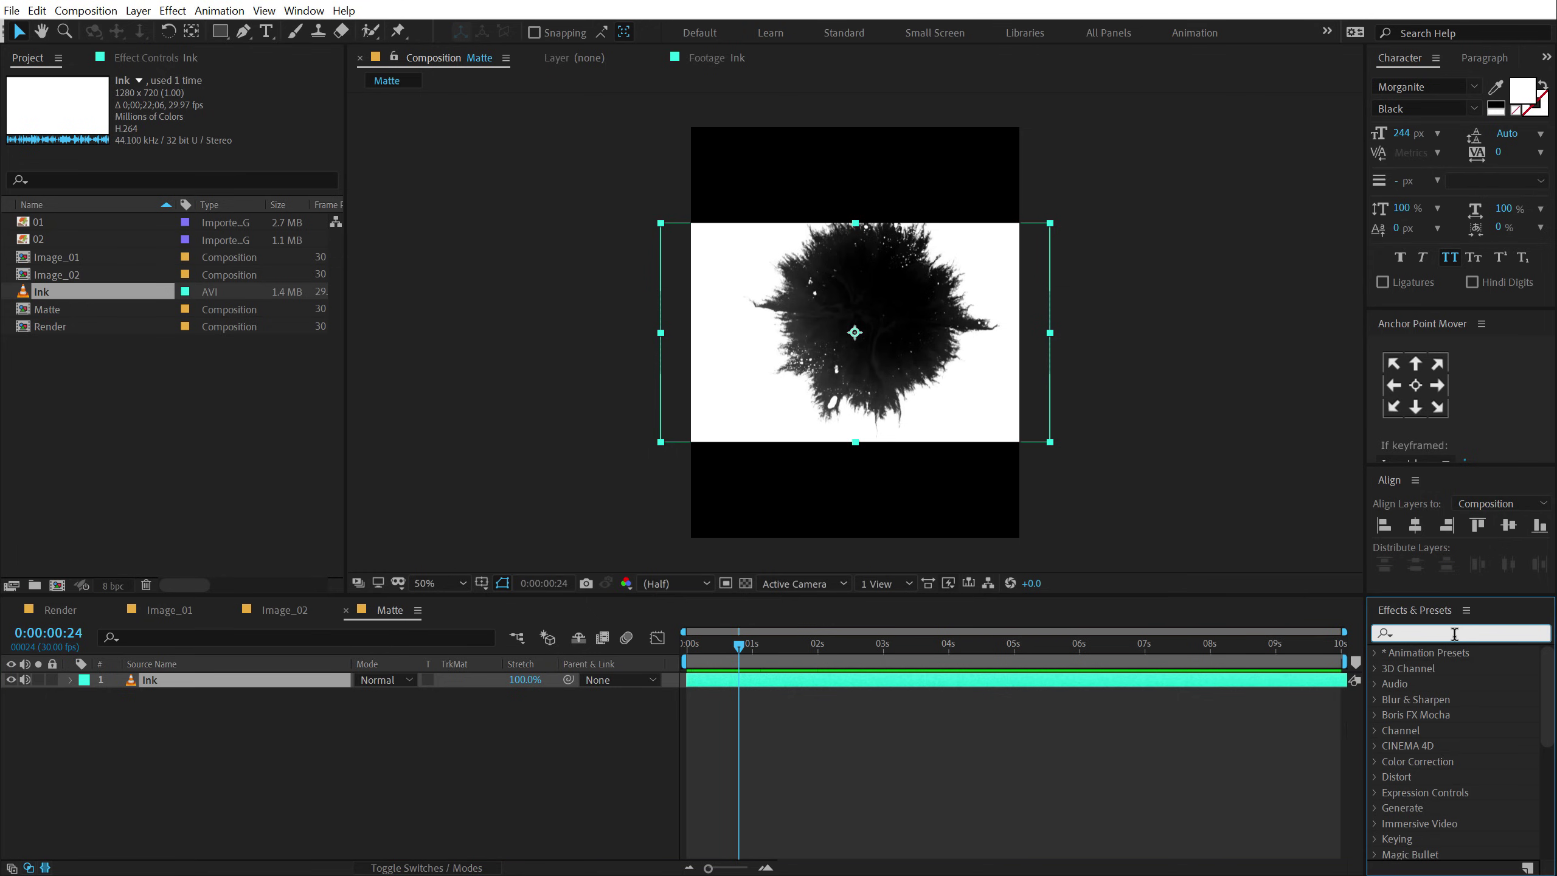
{"action": "type", "text": "inve"}
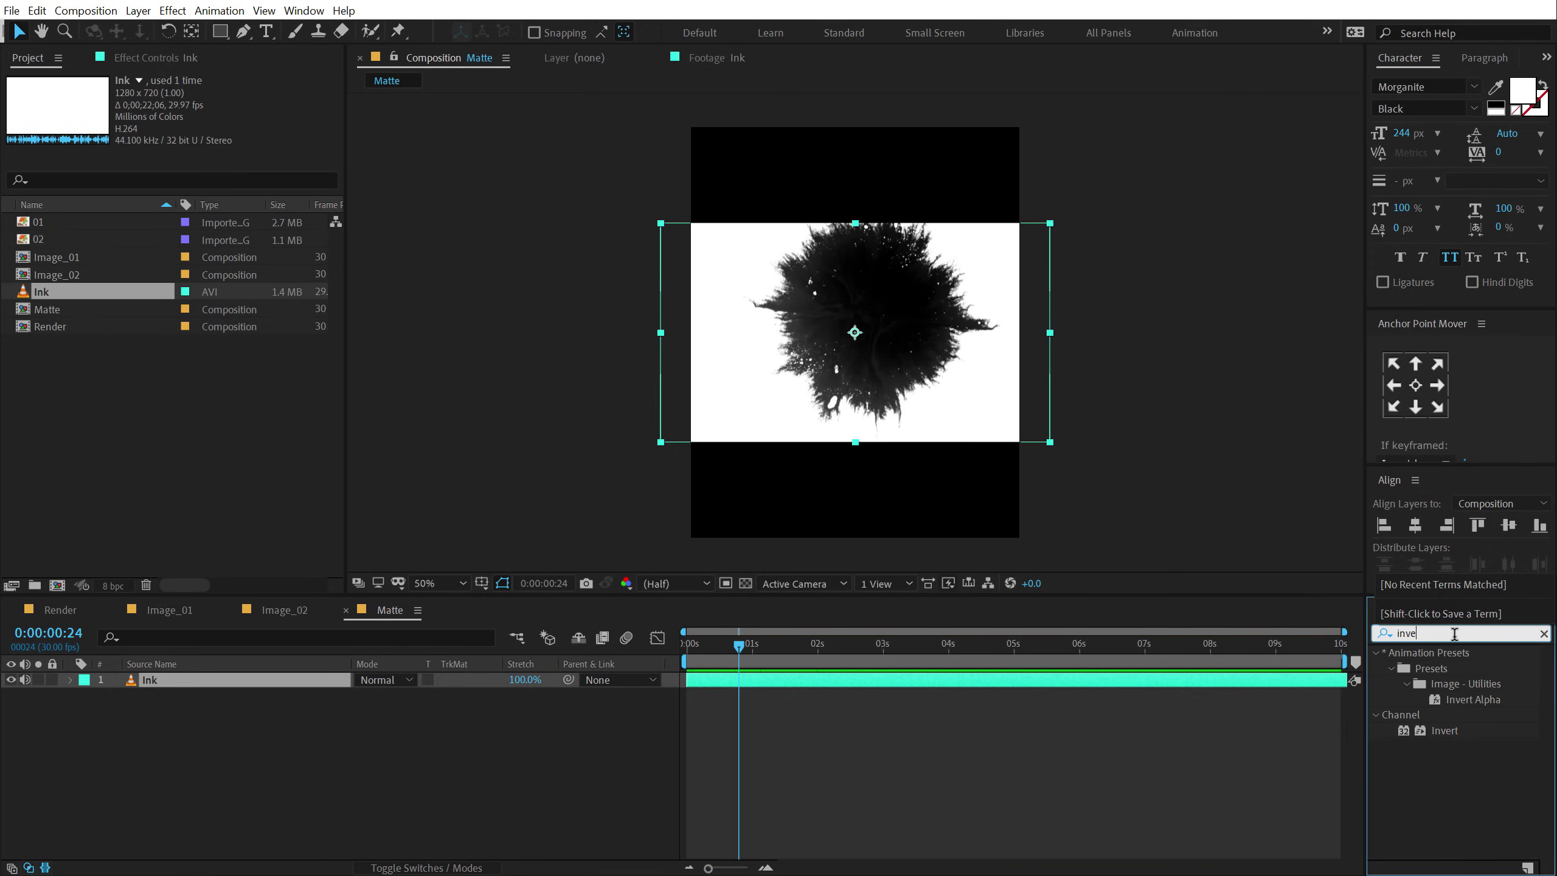
{"action": "double_click", "coordinate": [1451, 731]}
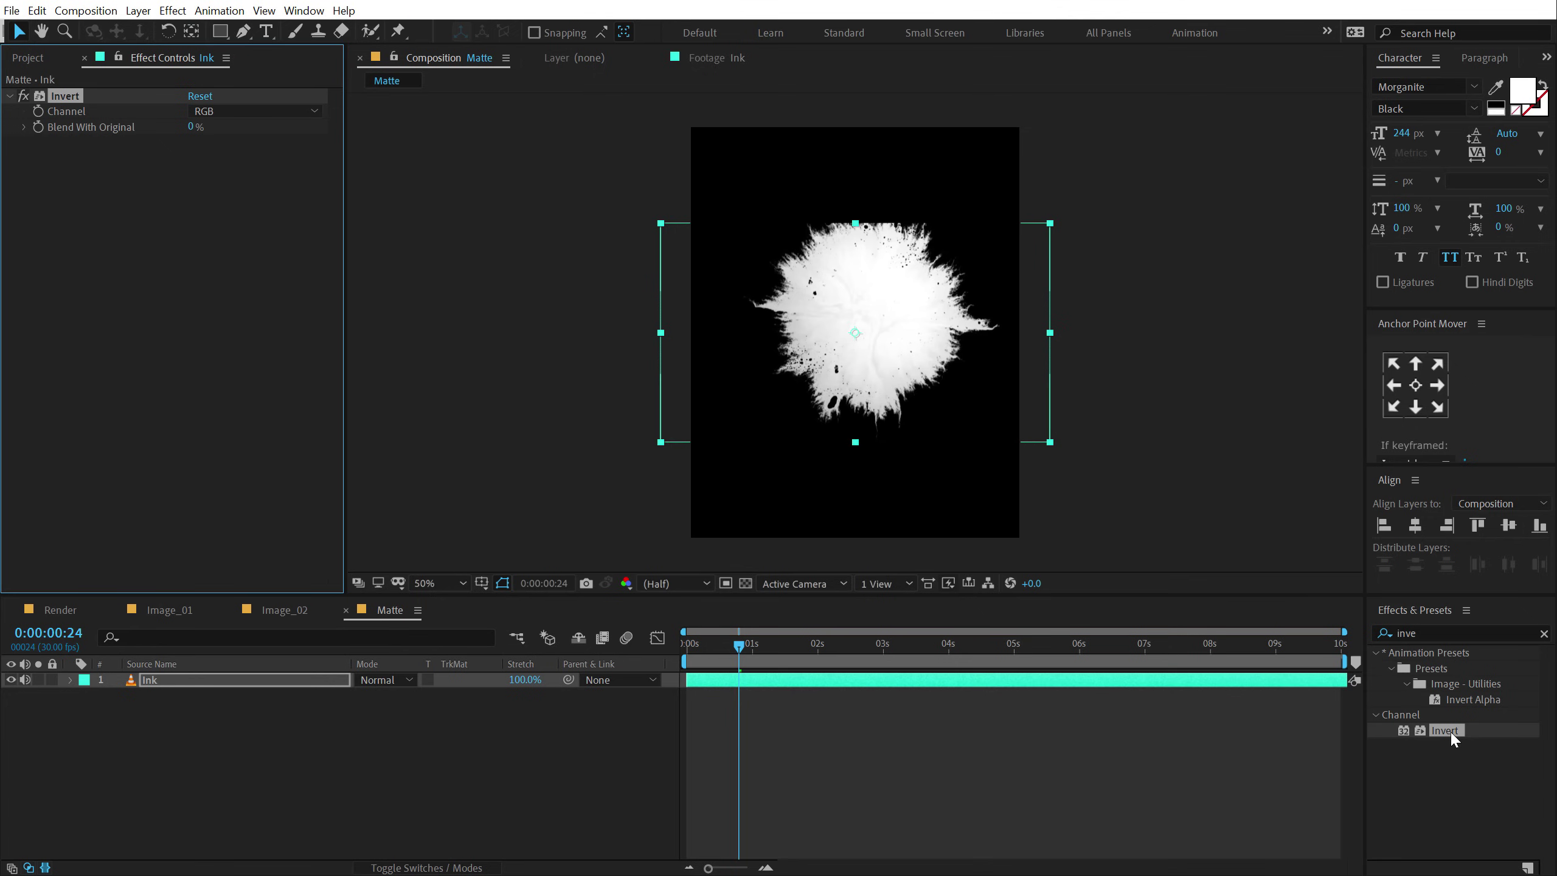
{"action": "left_click", "coordinate": [381, 677]}
{"action": "left_click", "coordinate": [399, 114]}
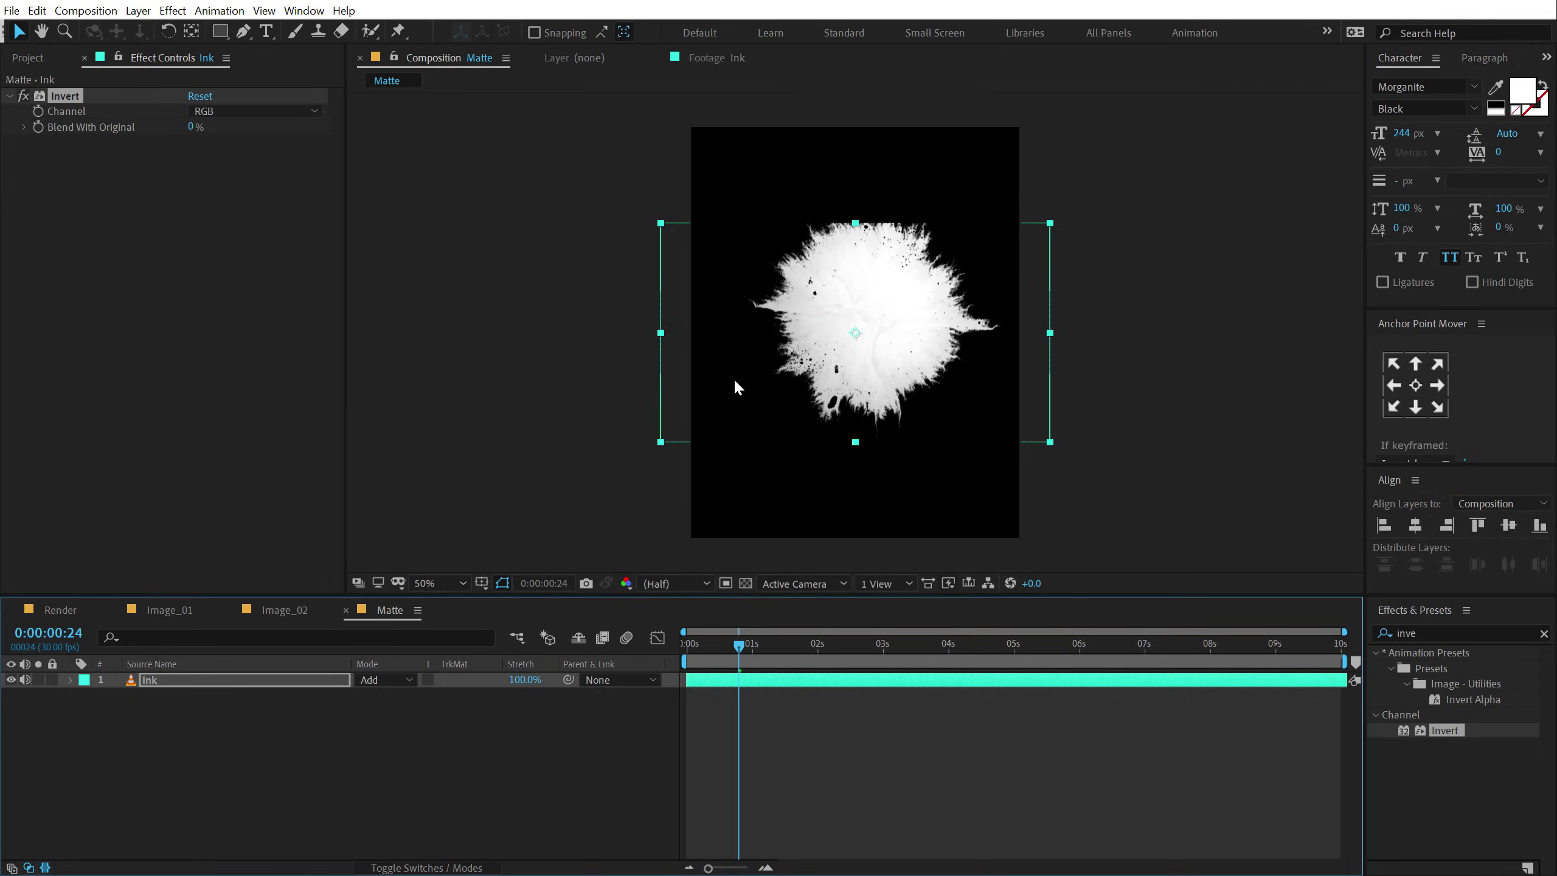
- Move the Ink layer near the top of the frame and scale it to 84%
{"action": "left_click_drag", "start_coordinate": [878, 323], "coordinate": [891, 206]}
{"action": "key", "text": "s"}
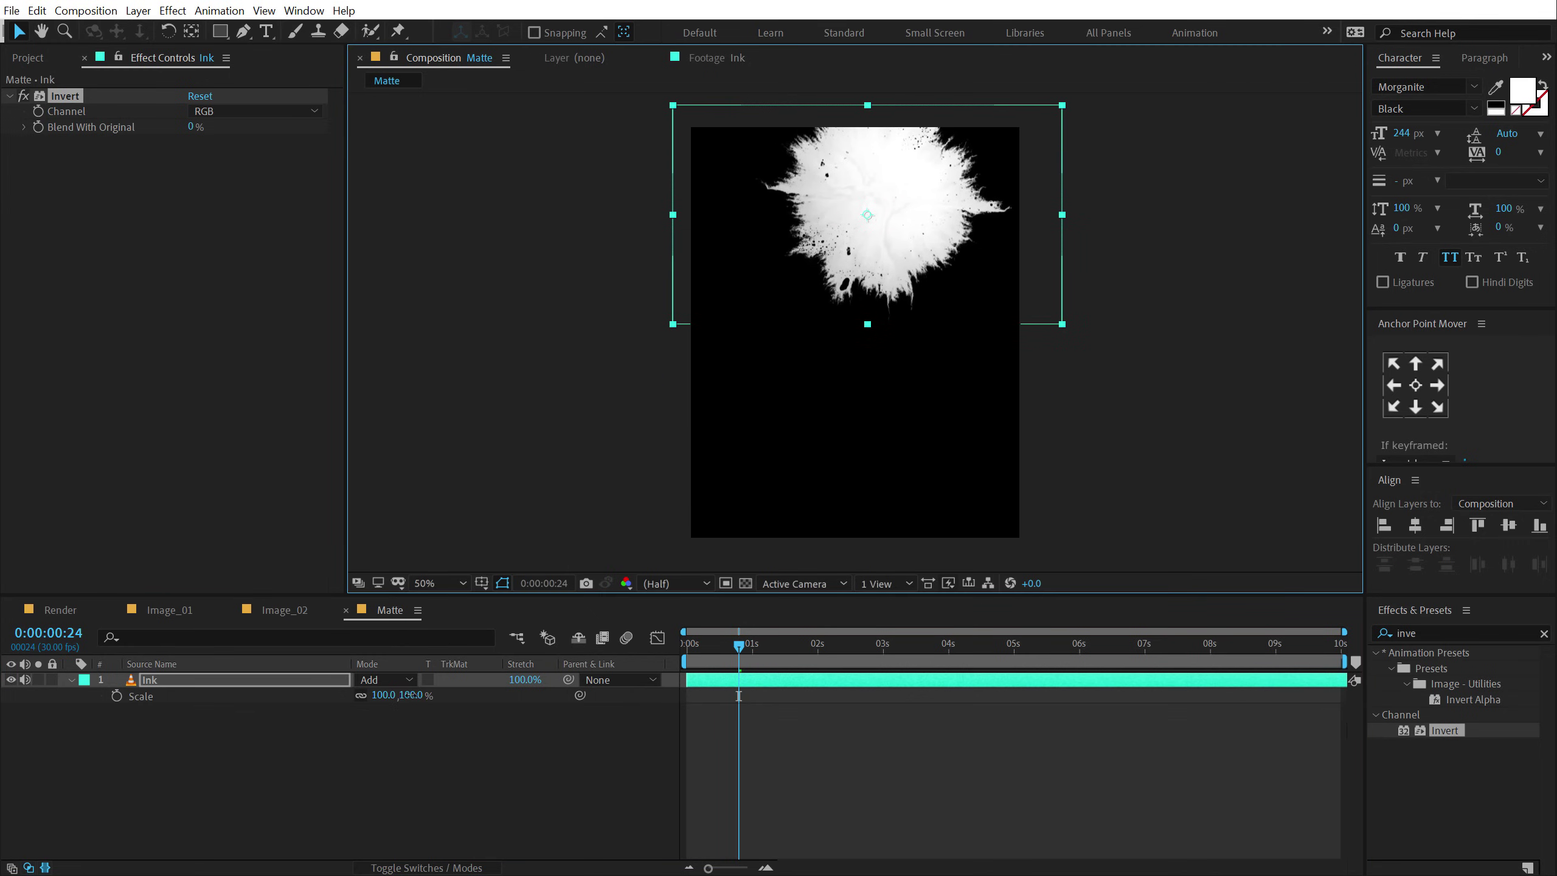
{"action": "left_click_drag", "start_coordinate": [407, 695], "coordinate": [398, 696]}
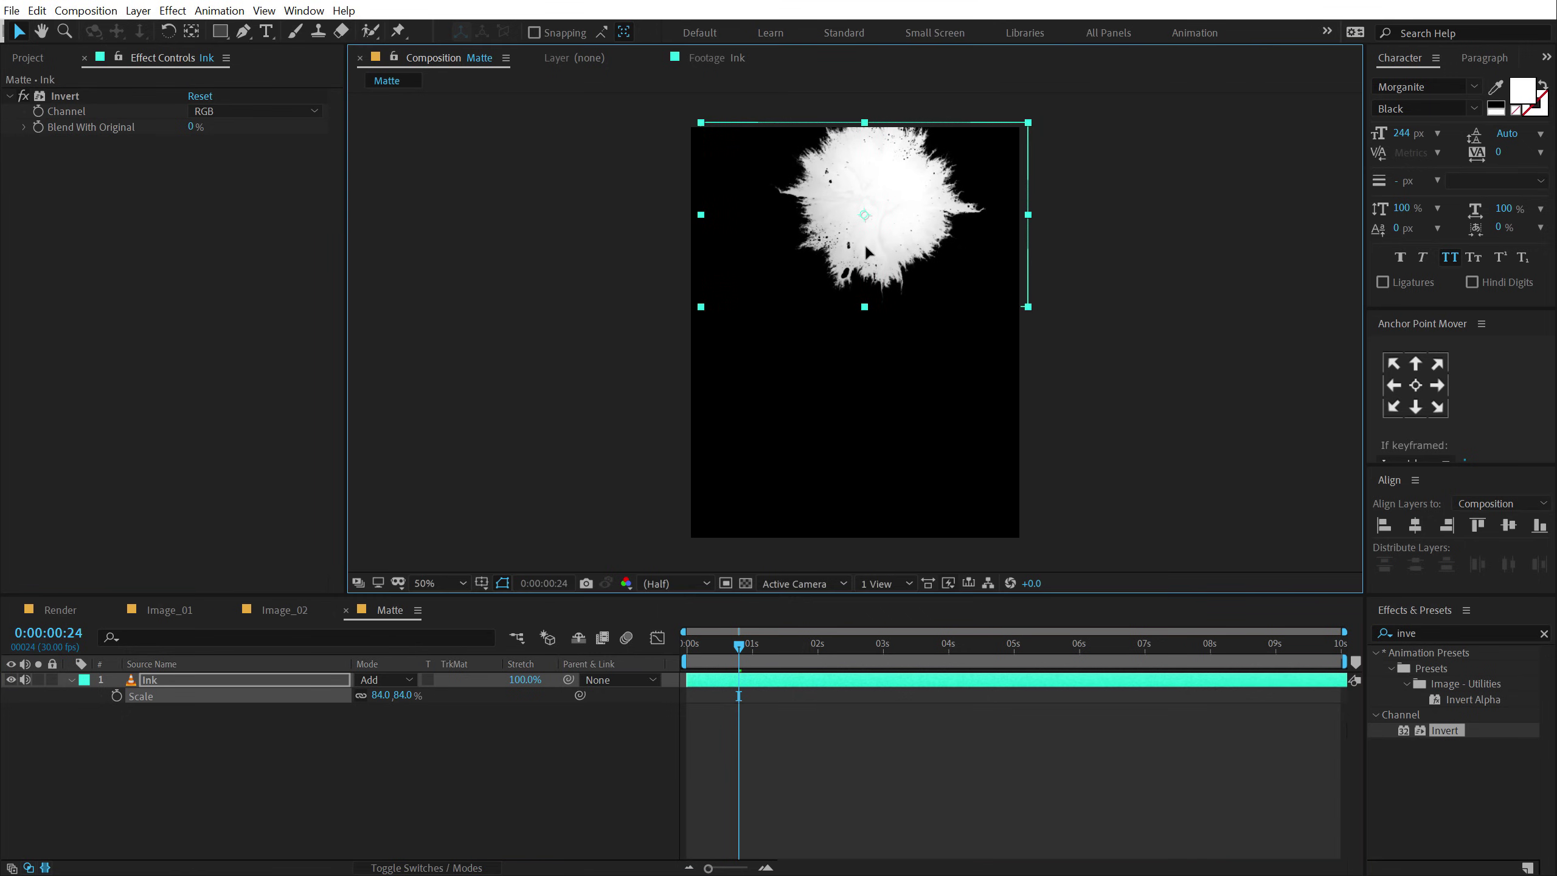
- Duplicate the Ink layer, place the copy in the frame's upper-right corner and rotate it to 101°
{"action": "left_click", "coordinate": [172, 680]}
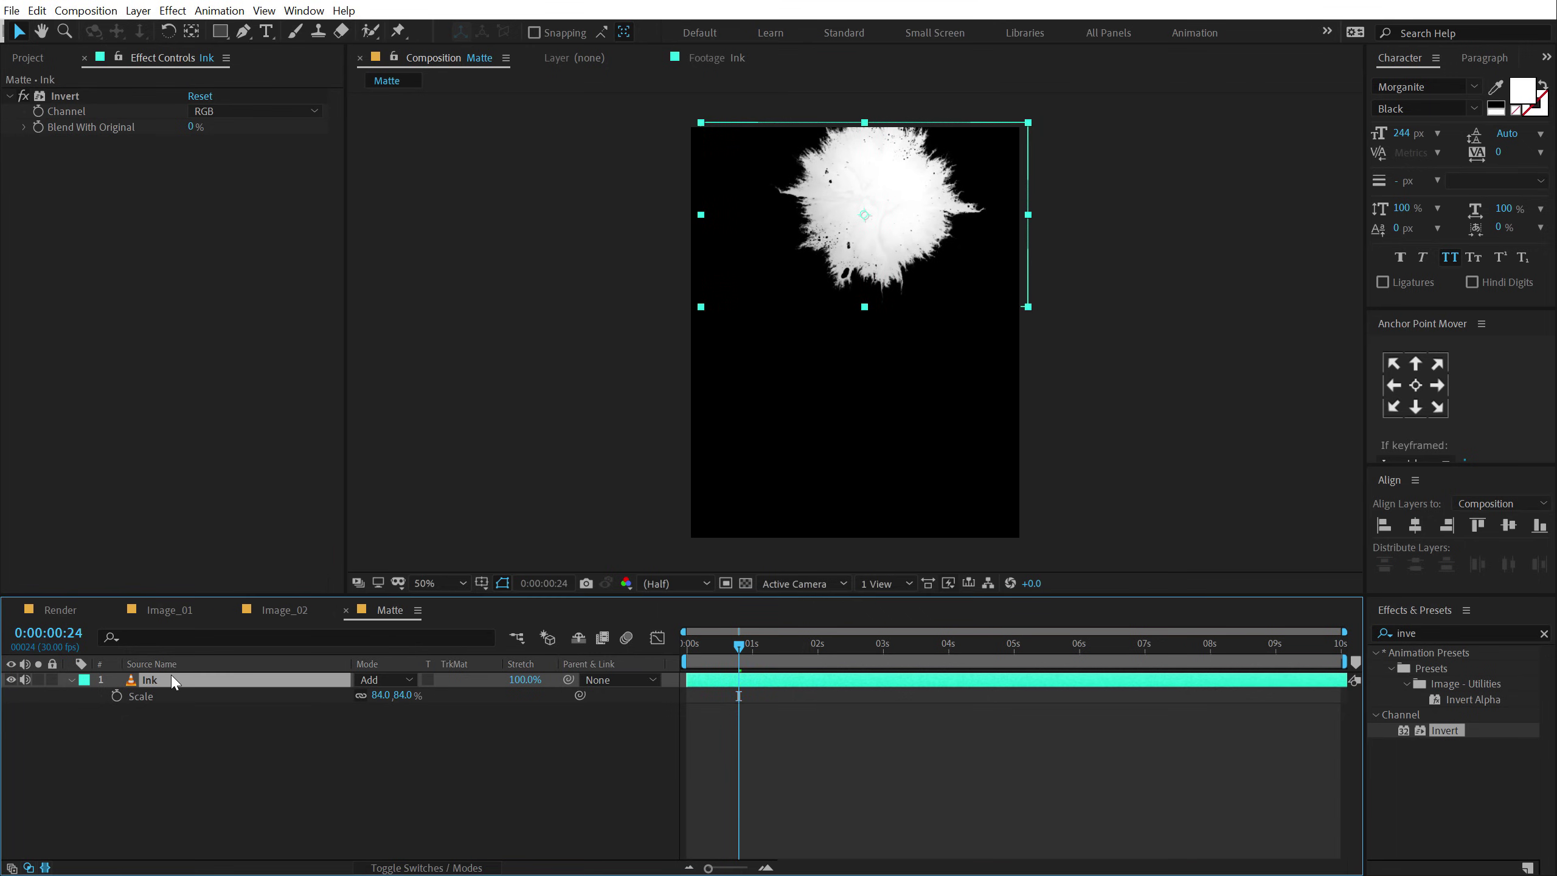
{"action": "key", "text": "ctrl+d"}
{"action": "mouse_move", "coordinate": [858, 274]}
{"action": "left_mouse_down"}
{"action": "mouse_move", "coordinate": [1004, 204]}
{"action": "mouse_move", "coordinate": [990, 213]}
{"action": "left_mouse_up"}
{"action": "key", "text": "r"}
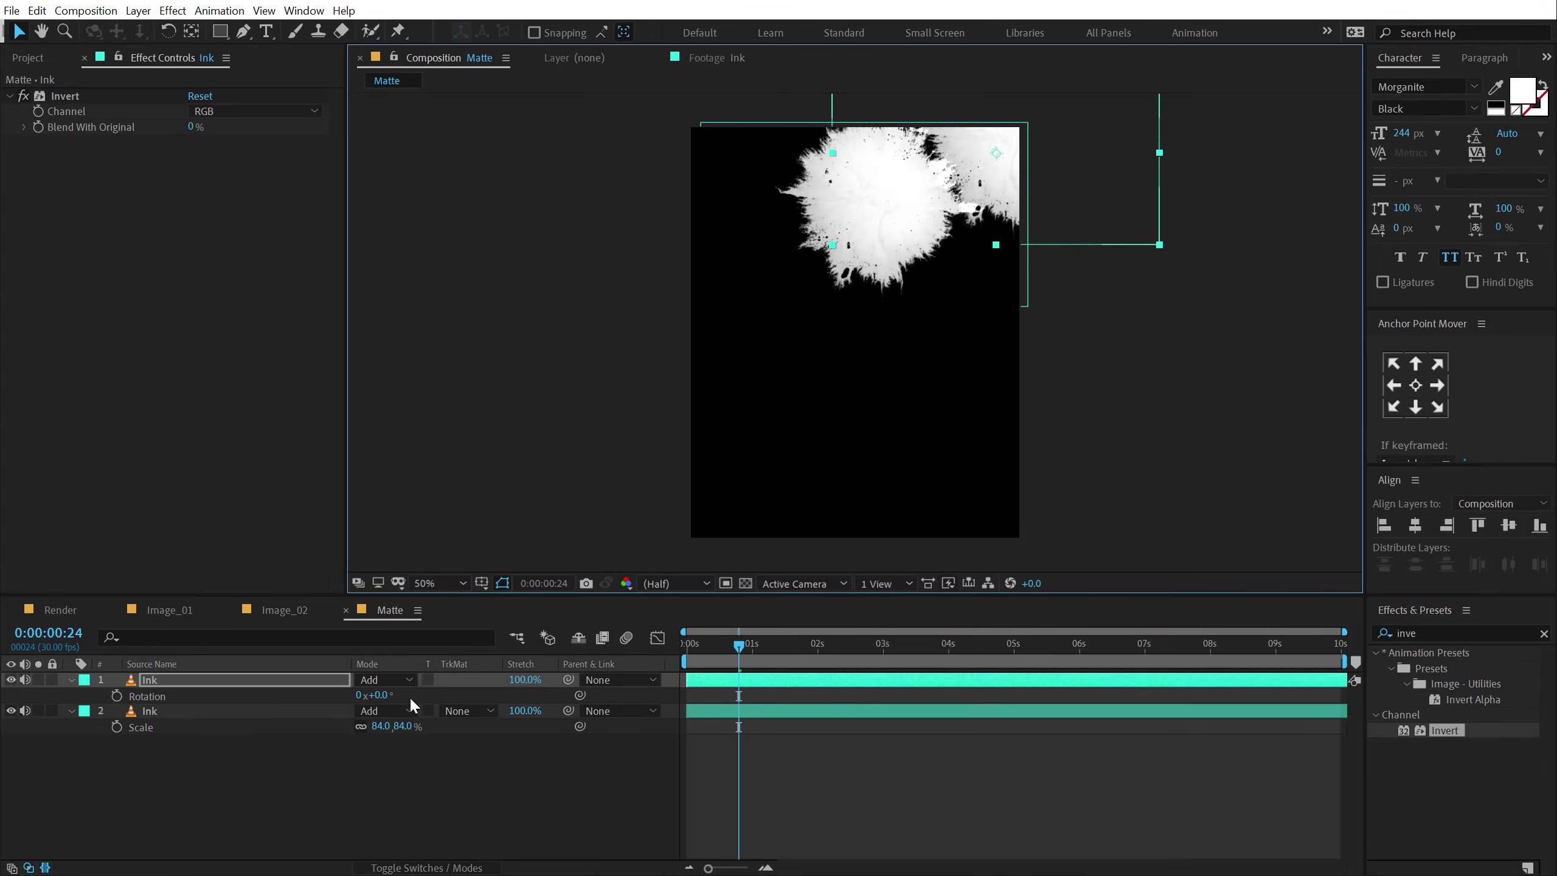
{"action": "left_click_drag", "start_coordinate": [385, 701], "coordinate": [453, 673]}
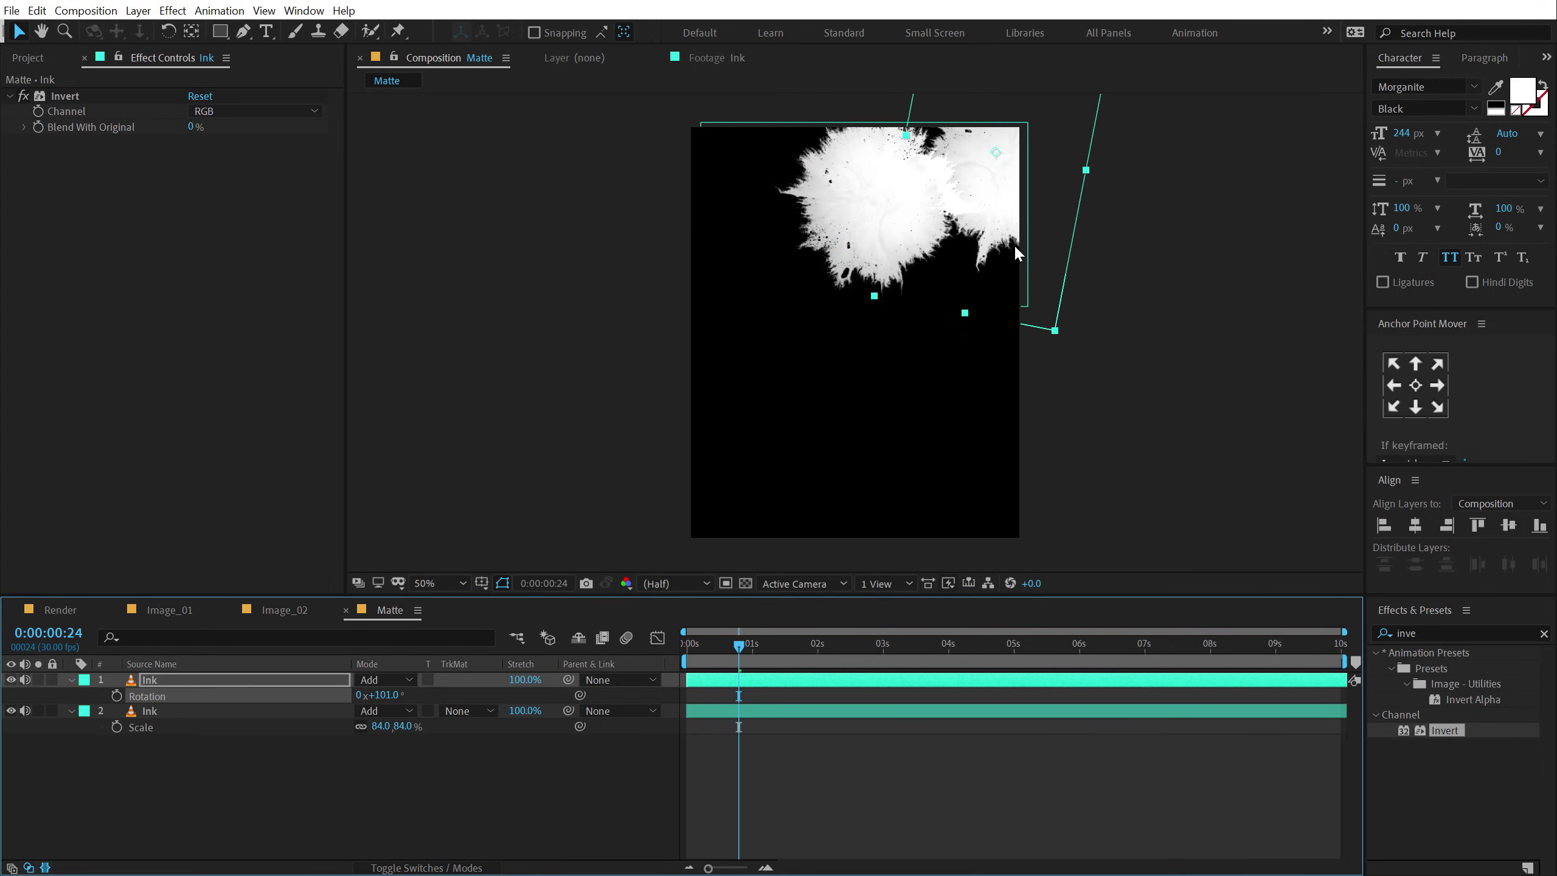
- Duplicate the rotated ink, place one at the frame's upper-left edge and set its rotation to 211°
{"action": "mouse_move", "coordinate": [1083, 172]}
{"action": "left_mouse_down"}
{"action": "mouse_move", "coordinate": [740, 207]}
{"action": "mouse_move", "coordinate": [777, 224]}
{"action": "mouse_move", "coordinate": [772, 241]}
{"action": "left_mouse_up"}
{"action": "key", "text": "ctrl+d"}
{"action": "key", "text": "r"}
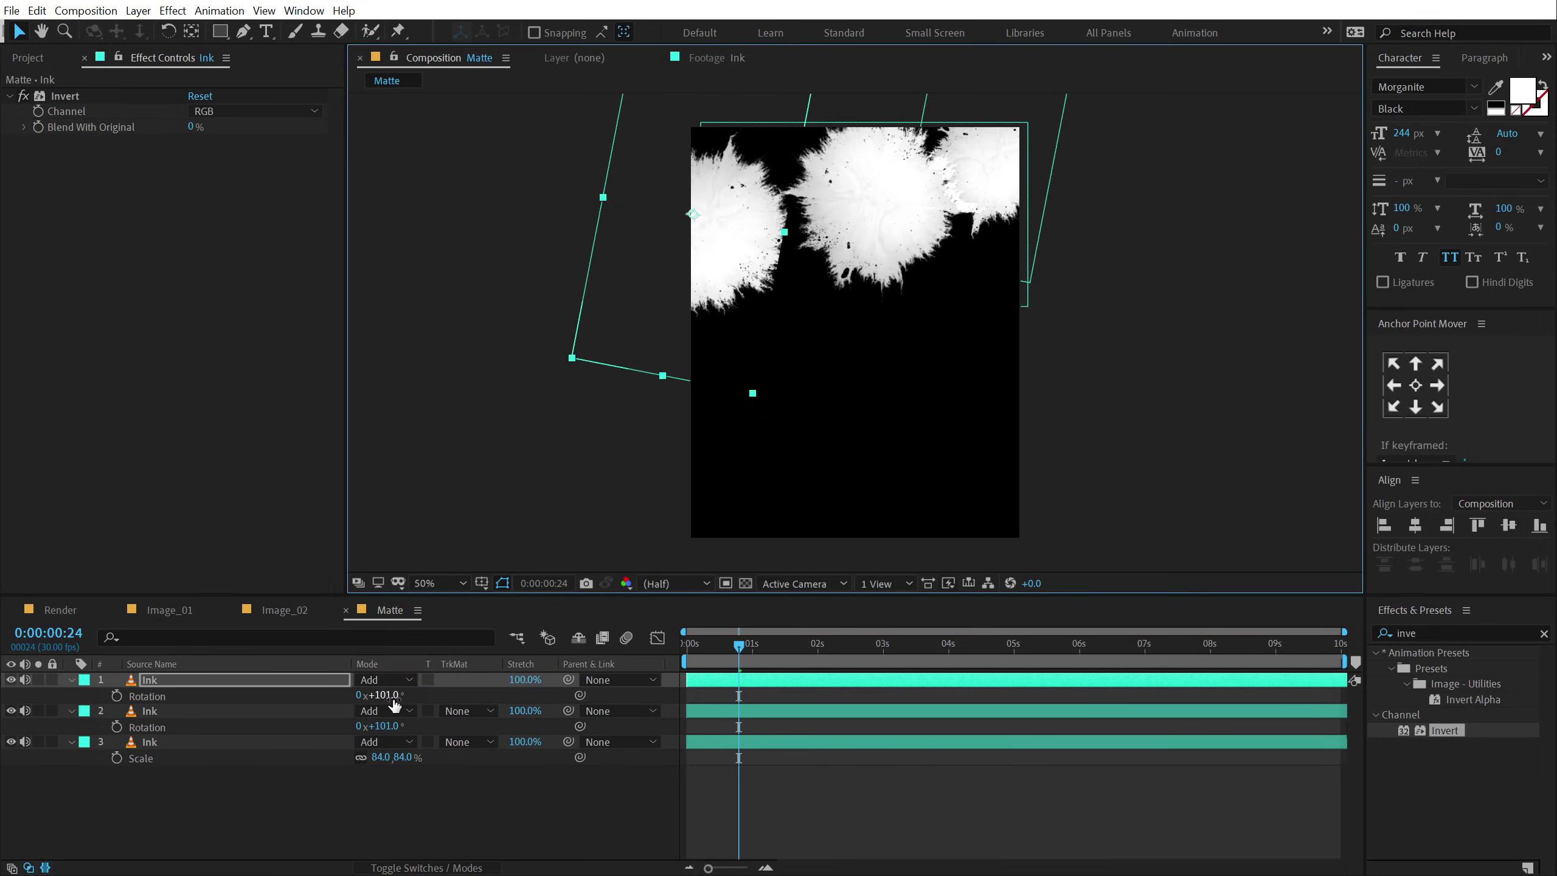
{"action": "left_click_drag", "start_coordinate": [381, 695], "coordinate": [468, 674]}
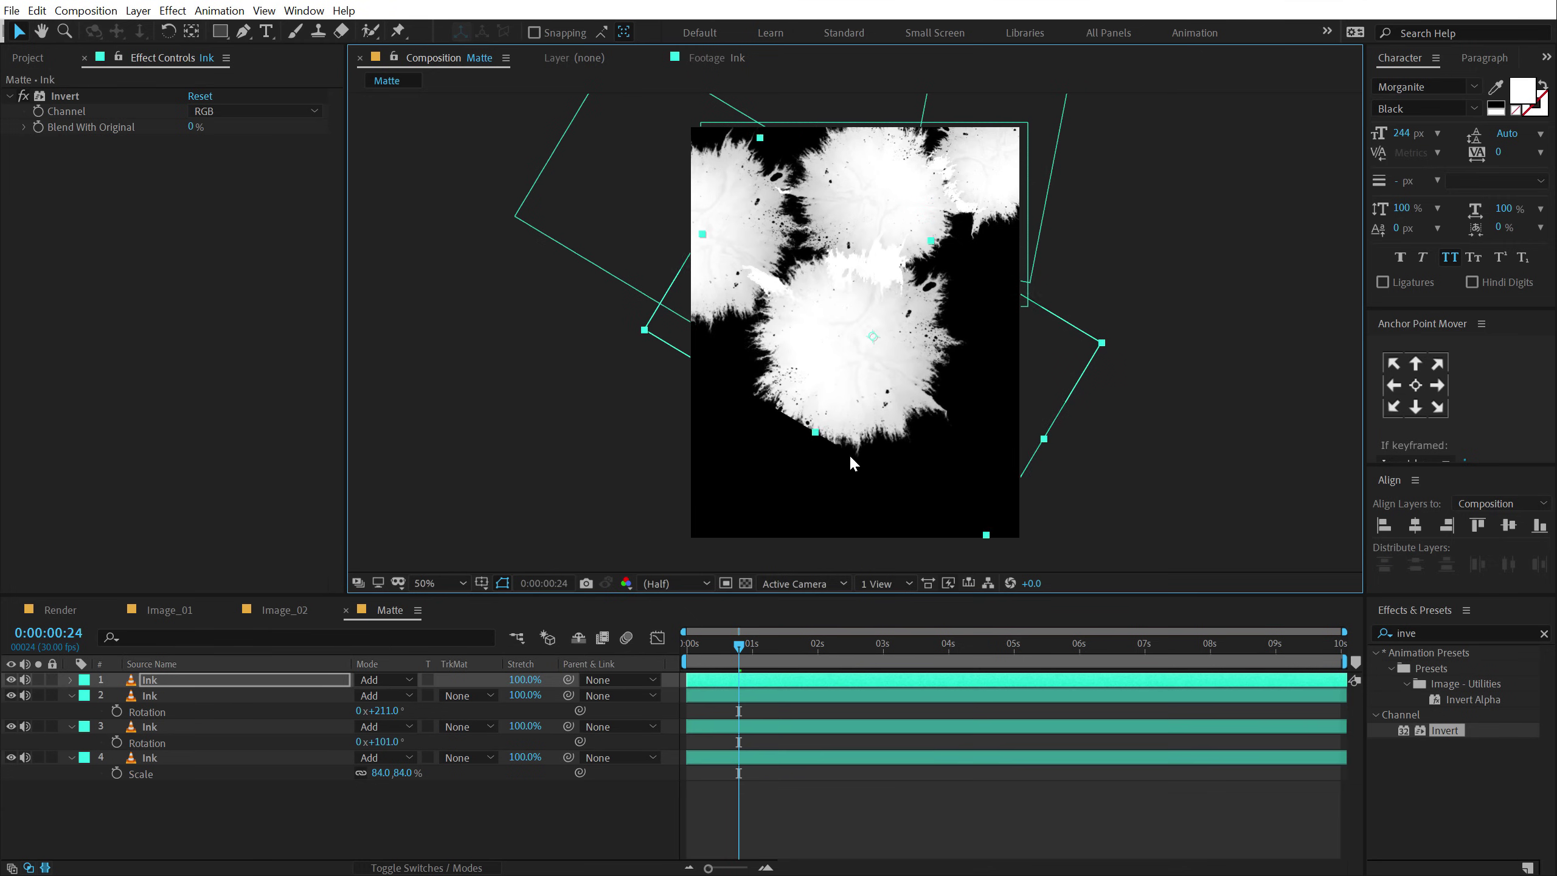
- Keep duplicating the Ink layer, spreading the copies across the frame with varied rotations until they cover it
{"action": "key", "text": "ctrl+d"}
{"action": "key", "text": "ctrl+d"}
{"action": "key", "text": "ctrl+d"}
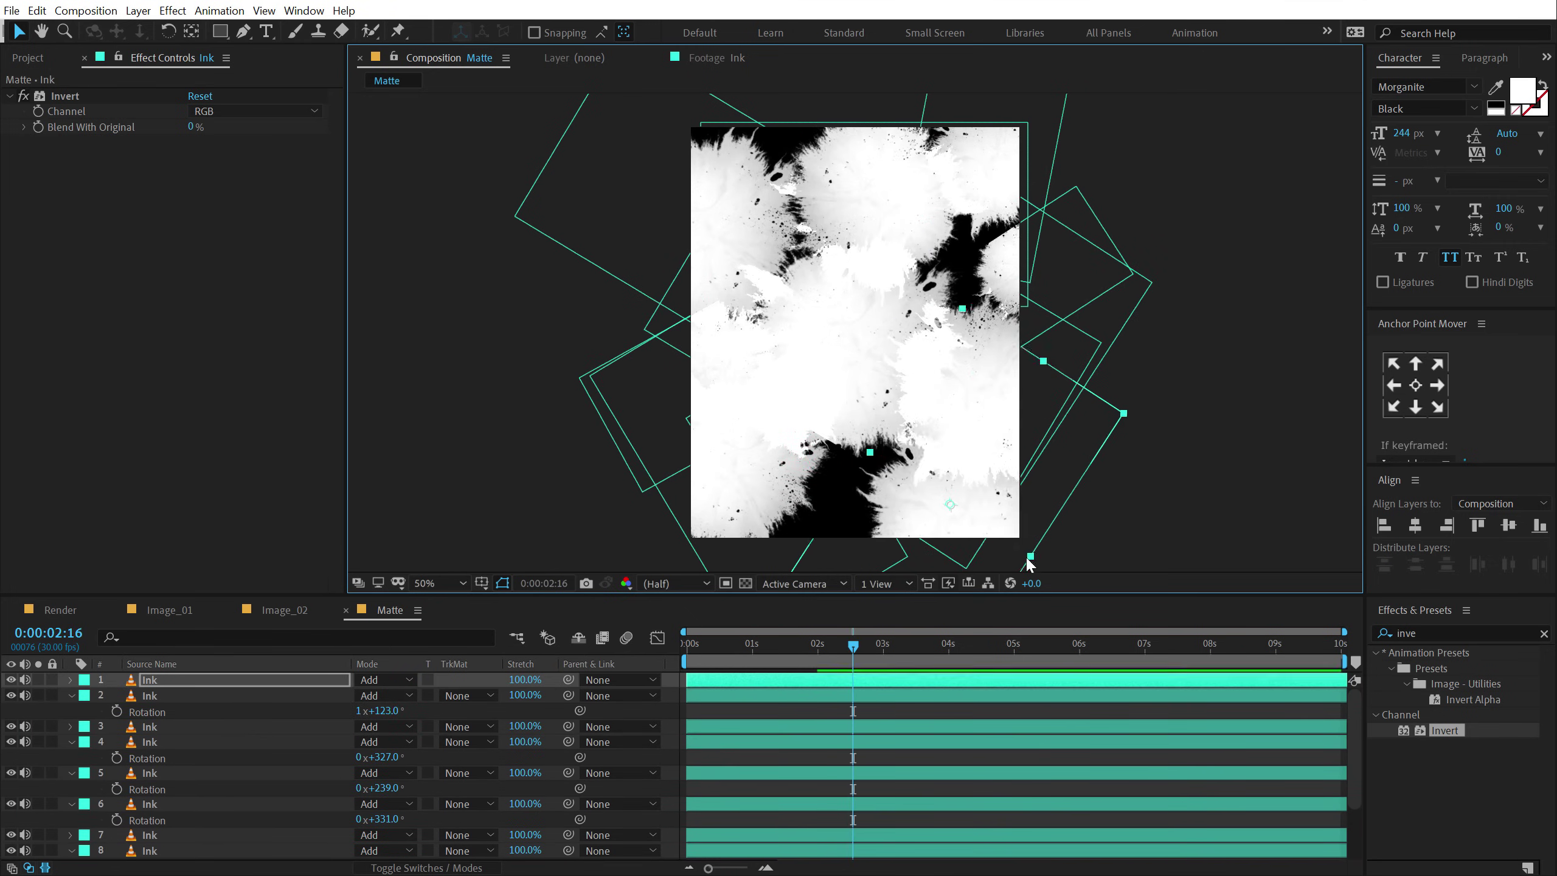
{"action": "key", "text": "ctrl+d"}
{"action": "key", "text": "ctrl+d"}
{"action": "key", "text": "ctrl+d"}
{"action": "key", "text": "ctrl+d"}
{"action": "key", "text": "ctrl+d"}
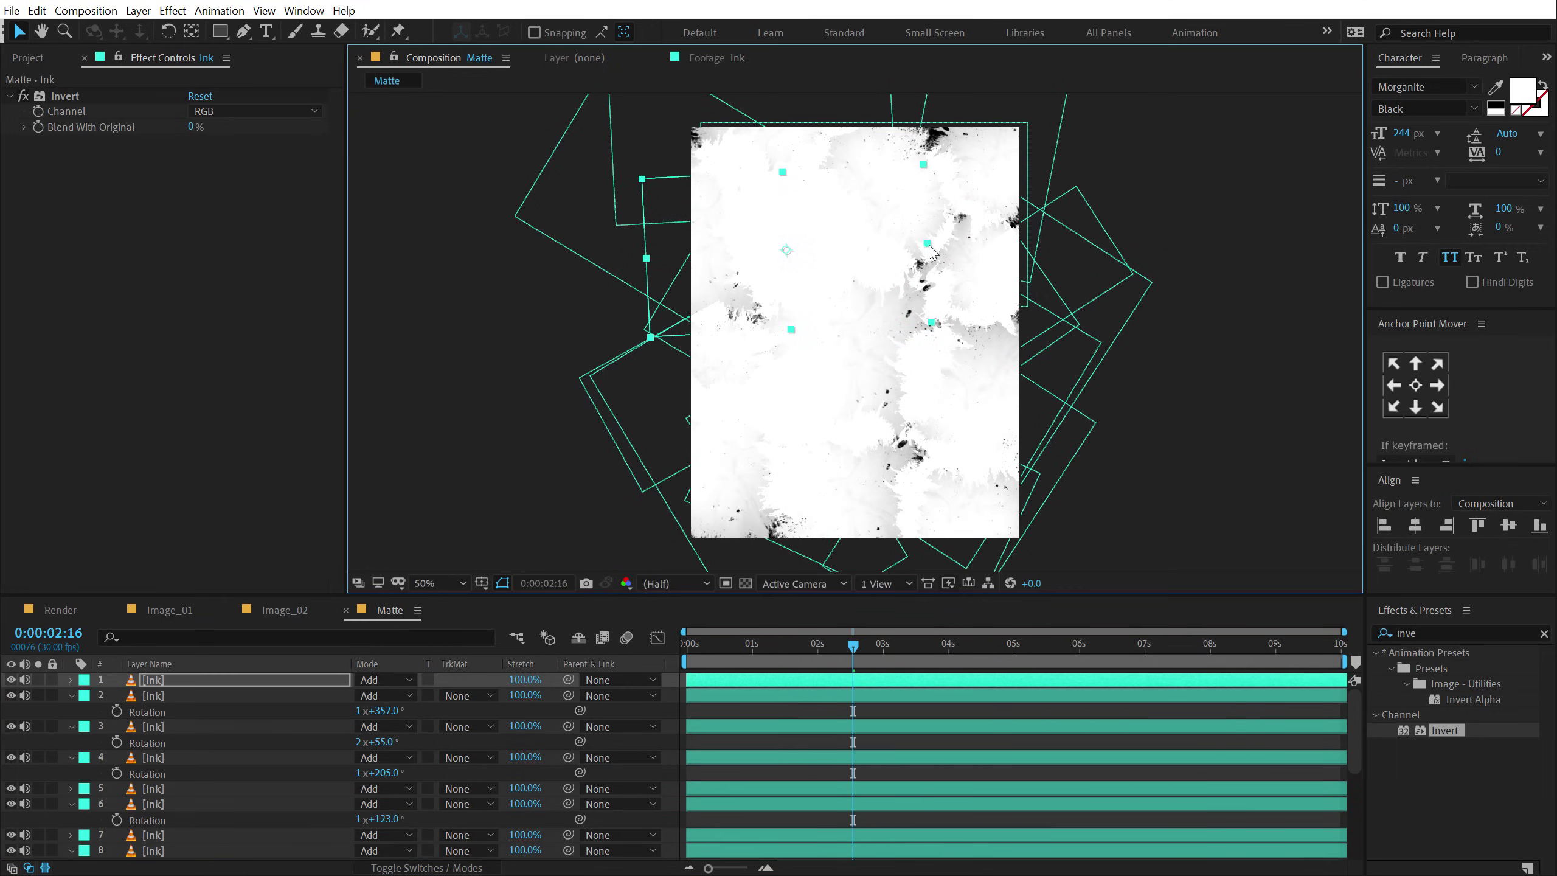
- Scale down the newest Ink copy, rotate it to 2x+167° and reposition it in the frame's upper-left area
{"action": "mouse_move", "coordinate": [929, 245]}
{"action": "left_mouse_down"}
{"action": "mouse_move", "coordinate": [862, 258]}
{"action": "mouse_move", "coordinate": [874, 254]}
{"action": "left_mouse_up"}
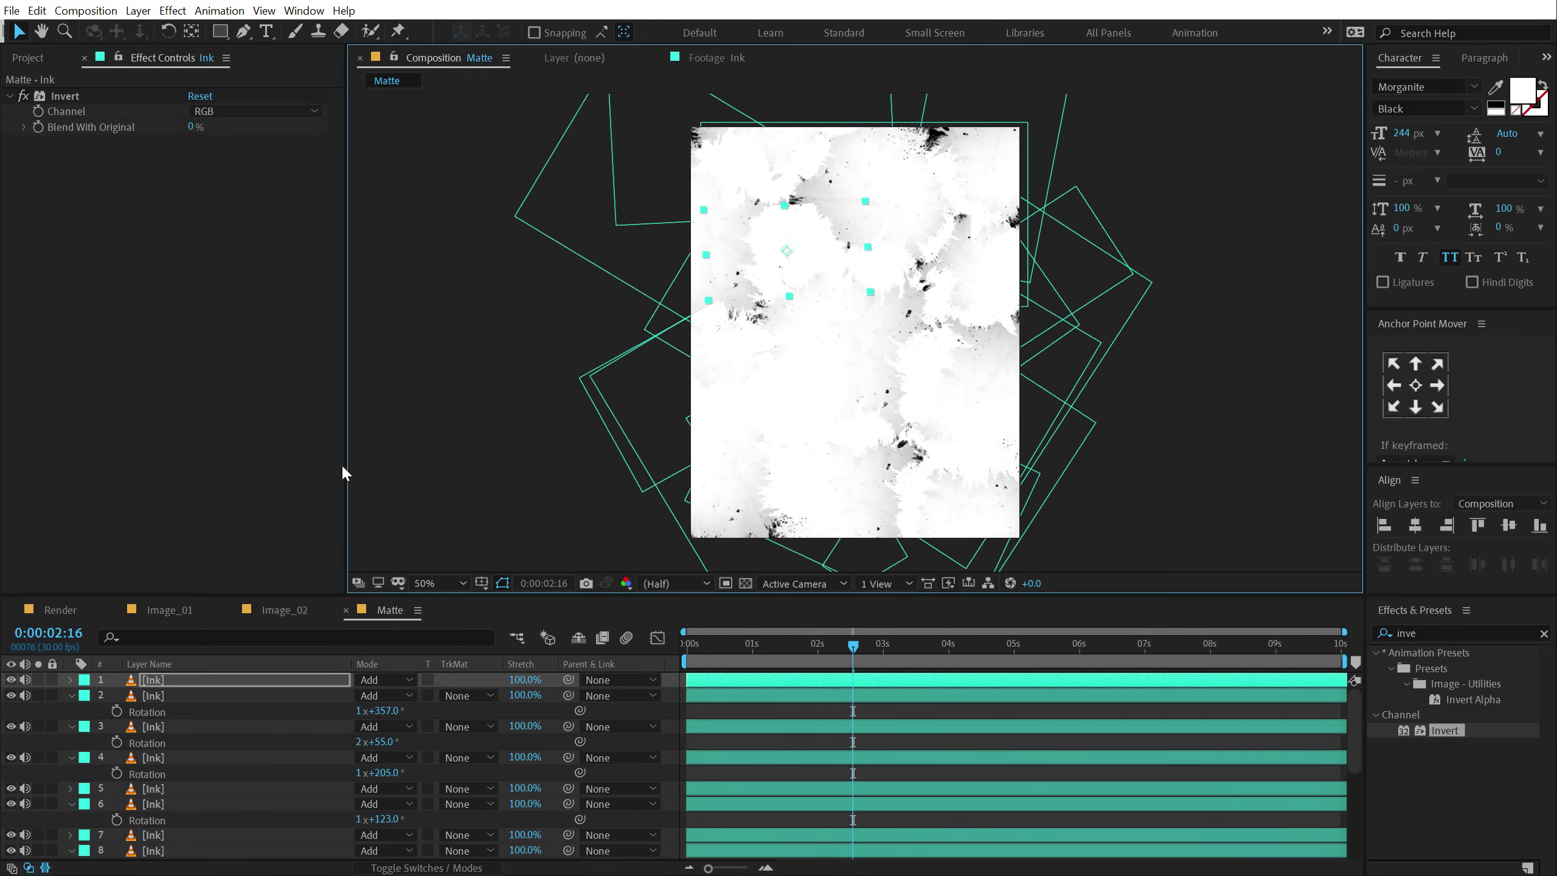
{"action": "key", "text": "r"}
{"action": "mouse_move", "coordinate": [371, 695]}
{"action": "left_mouse_down"}
{"action": "mouse_move", "coordinate": [436, 681]}
{"action": "mouse_move", "coordinate": [763, 348]}
{"action": "left_mouse_up"}
{"action": "left_click_drag", "start_coordinate": [787, 244], "coordinate": [794, 226]}
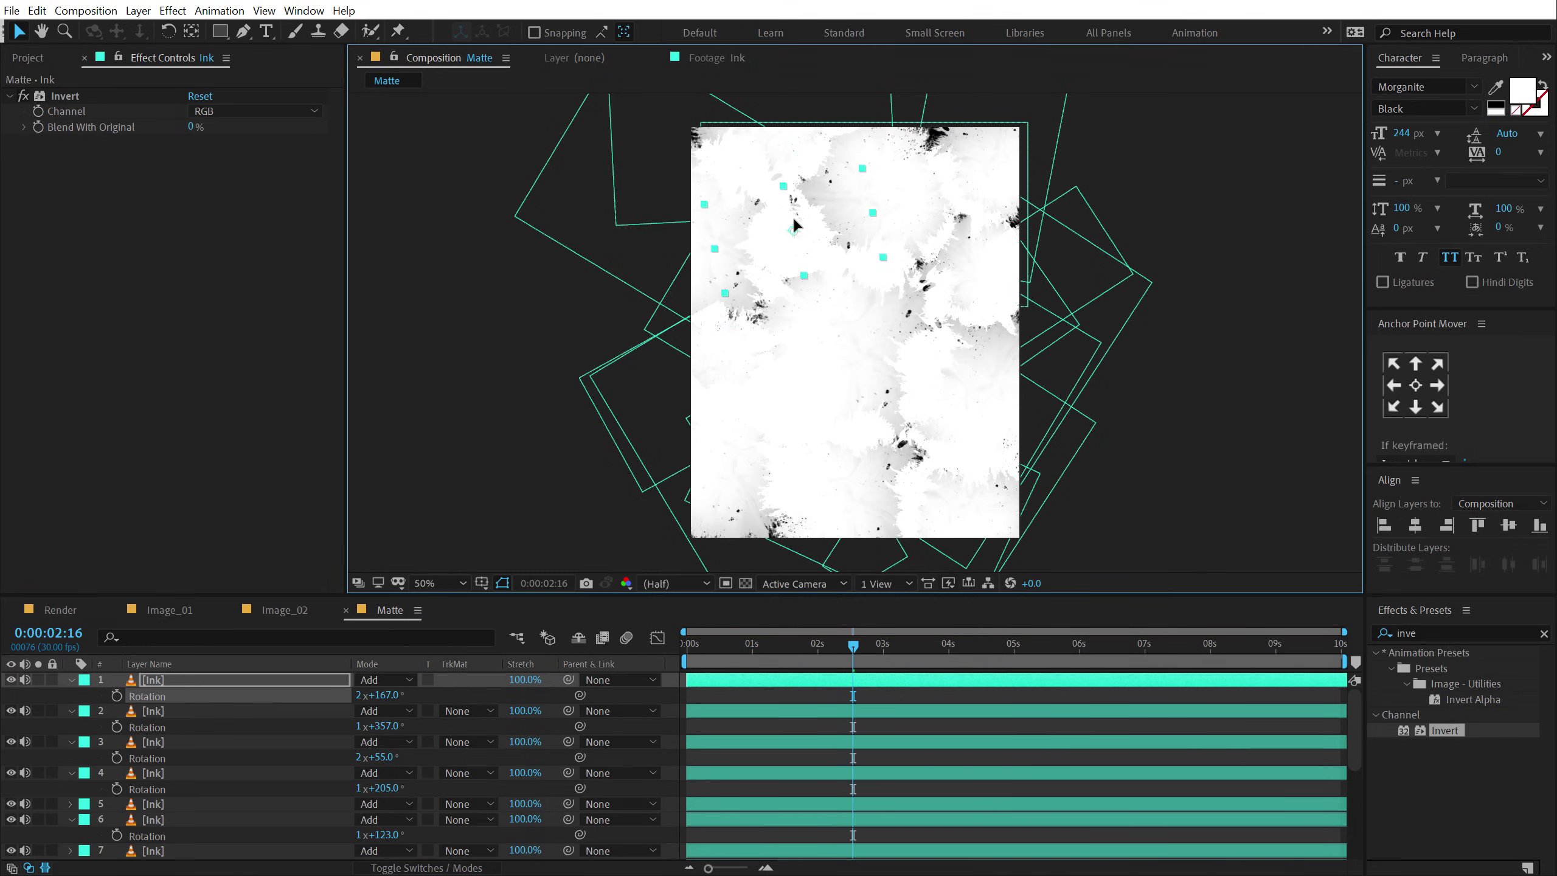
- Shift Ink layers 1, 3, 5, 7, 9 and 11 in time to start at about 0:00:00:05
{"action": "left_click_drag", "start_coordinate": [791, 636], "coordinate": [701, 651]}
{"action": "left_click", "coordinate": [1032, 288]}
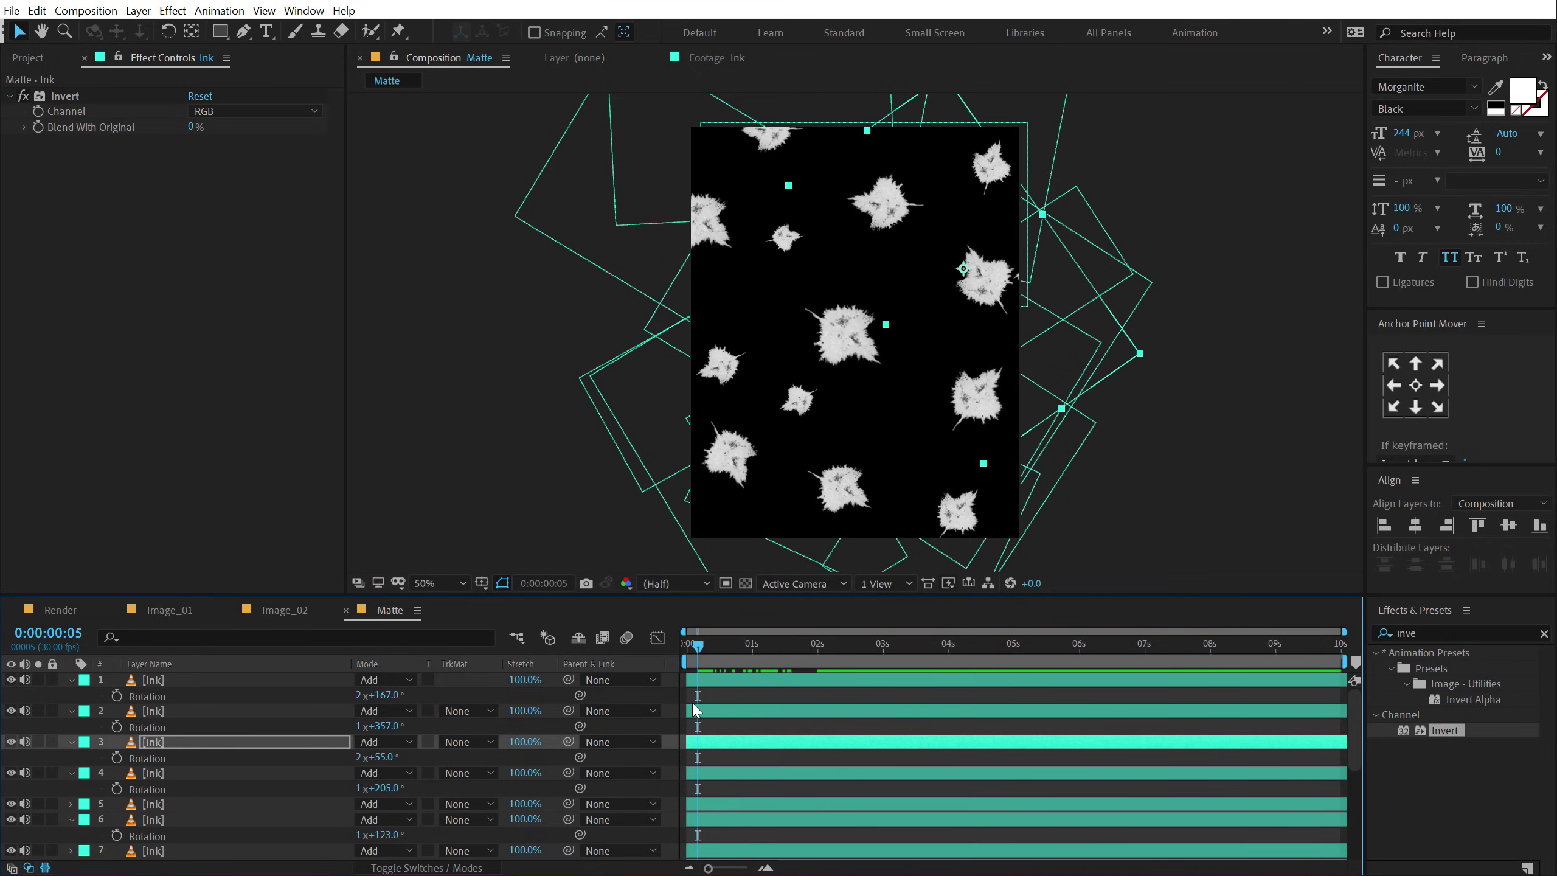
{"action": "left_click", "coordinate": [705, 681]}
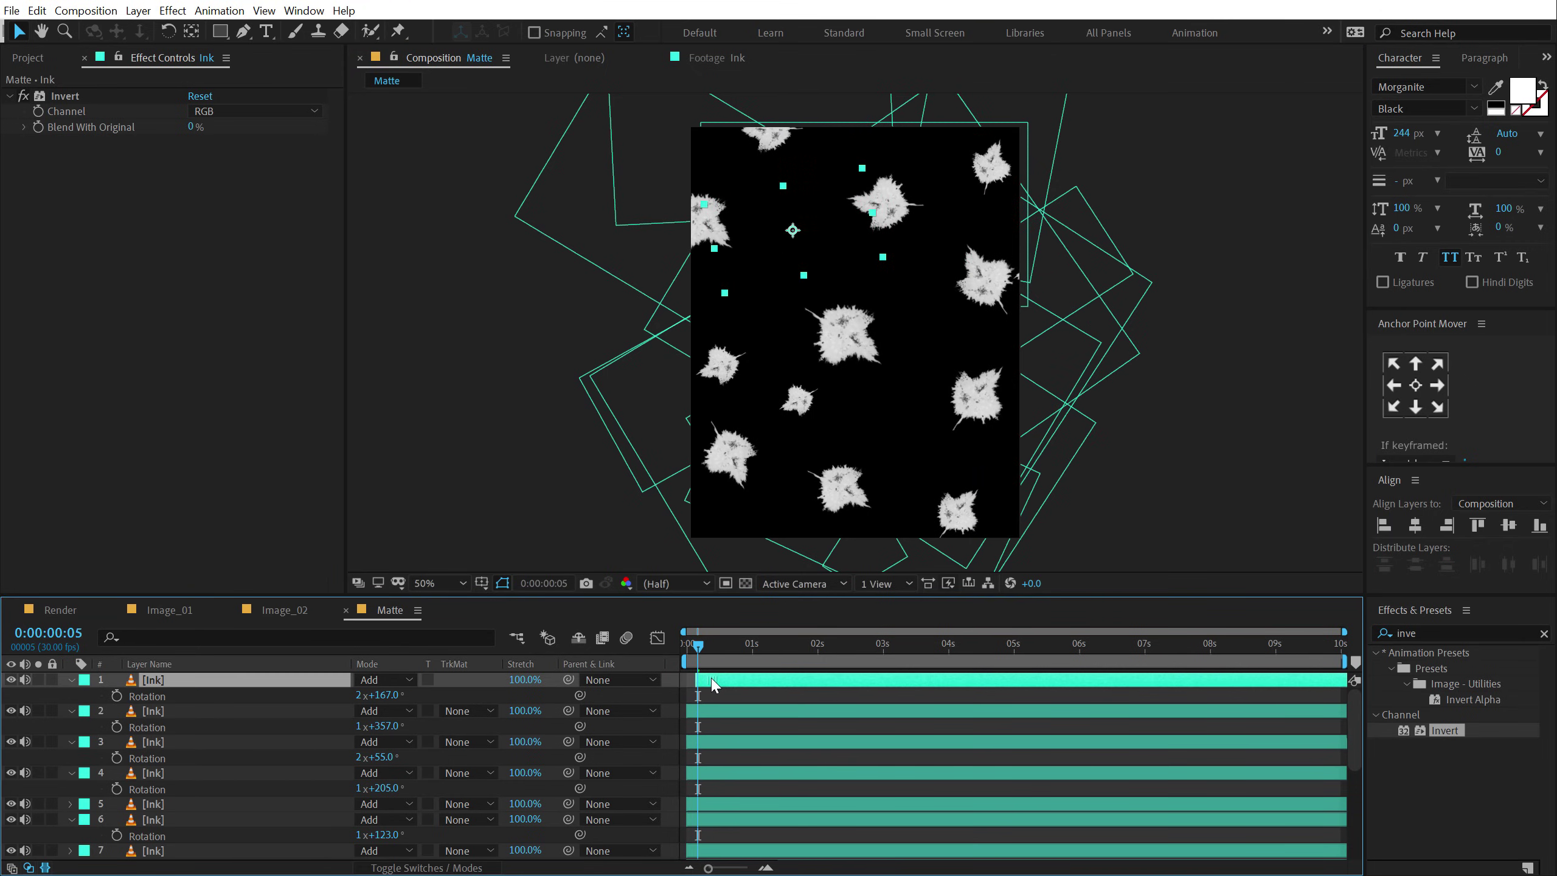
{"action": "left_click", "coordinate": [716, 743]}
{"action": "scroll", "coordinate": [722, 696], "scroll_direction": "down", "scroll_amount": 3}
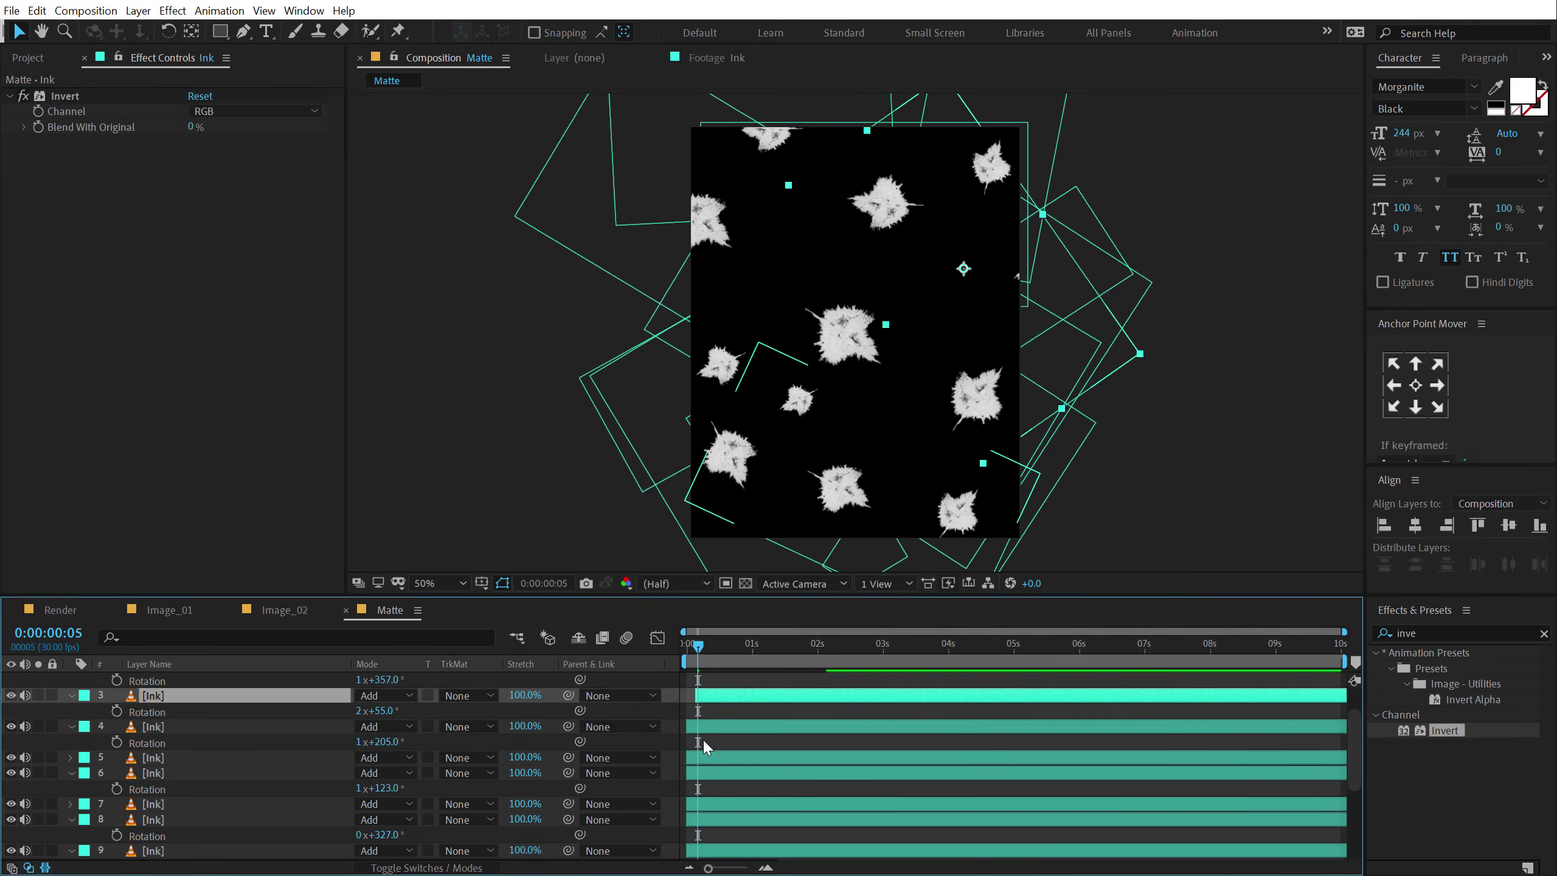
{"action": "left_click", "coordinate": [717, 758]}
{"action": "scroll", "coordinate": [718, 742], "scroll_direction": "down", "scroll_amount": 3}
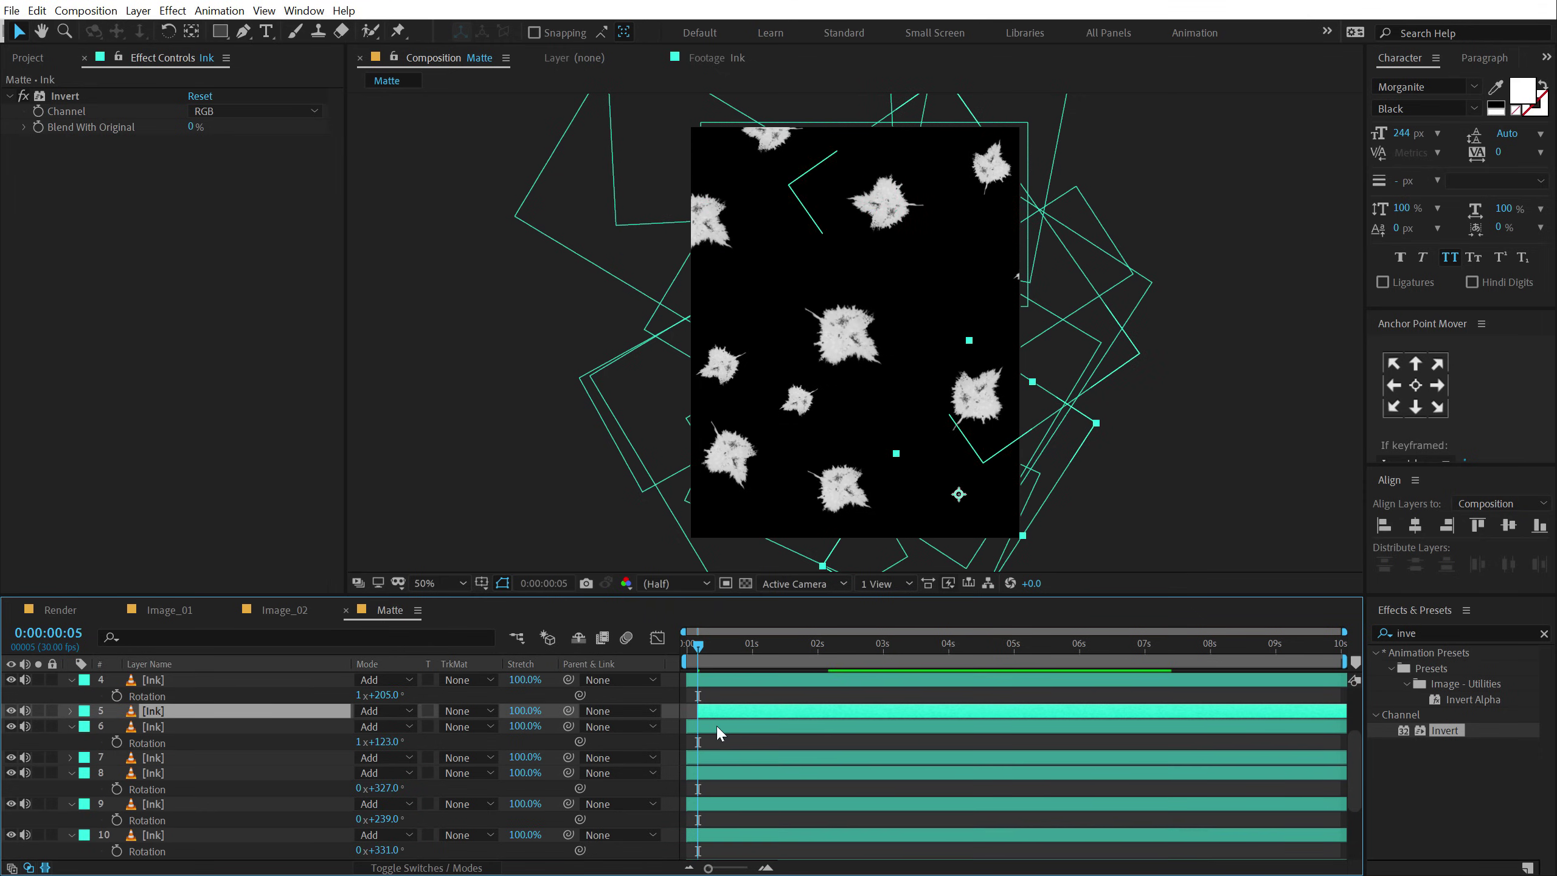
{"action": "left_click", "coordinate": [709, 758]}
{"action": "left_click", "coordinate": [706, 806]}
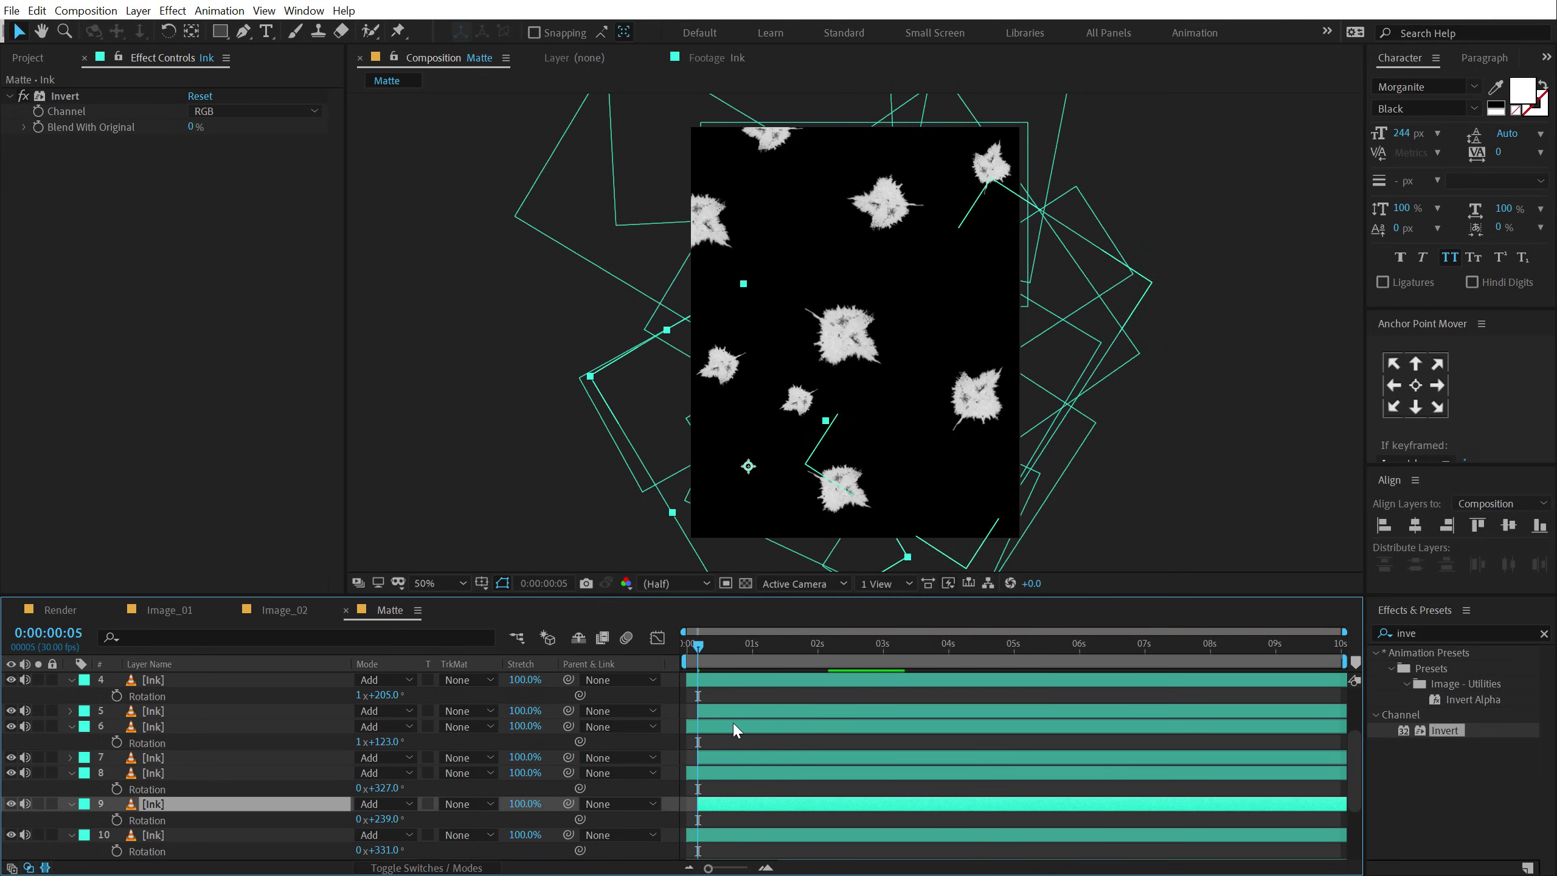
{"action": "scroll", "coordinate": [711, 811], "scroll_direction": "down", "scroll_amount": 3}
{"action": "left_click", "coordinate": [713, 819]}
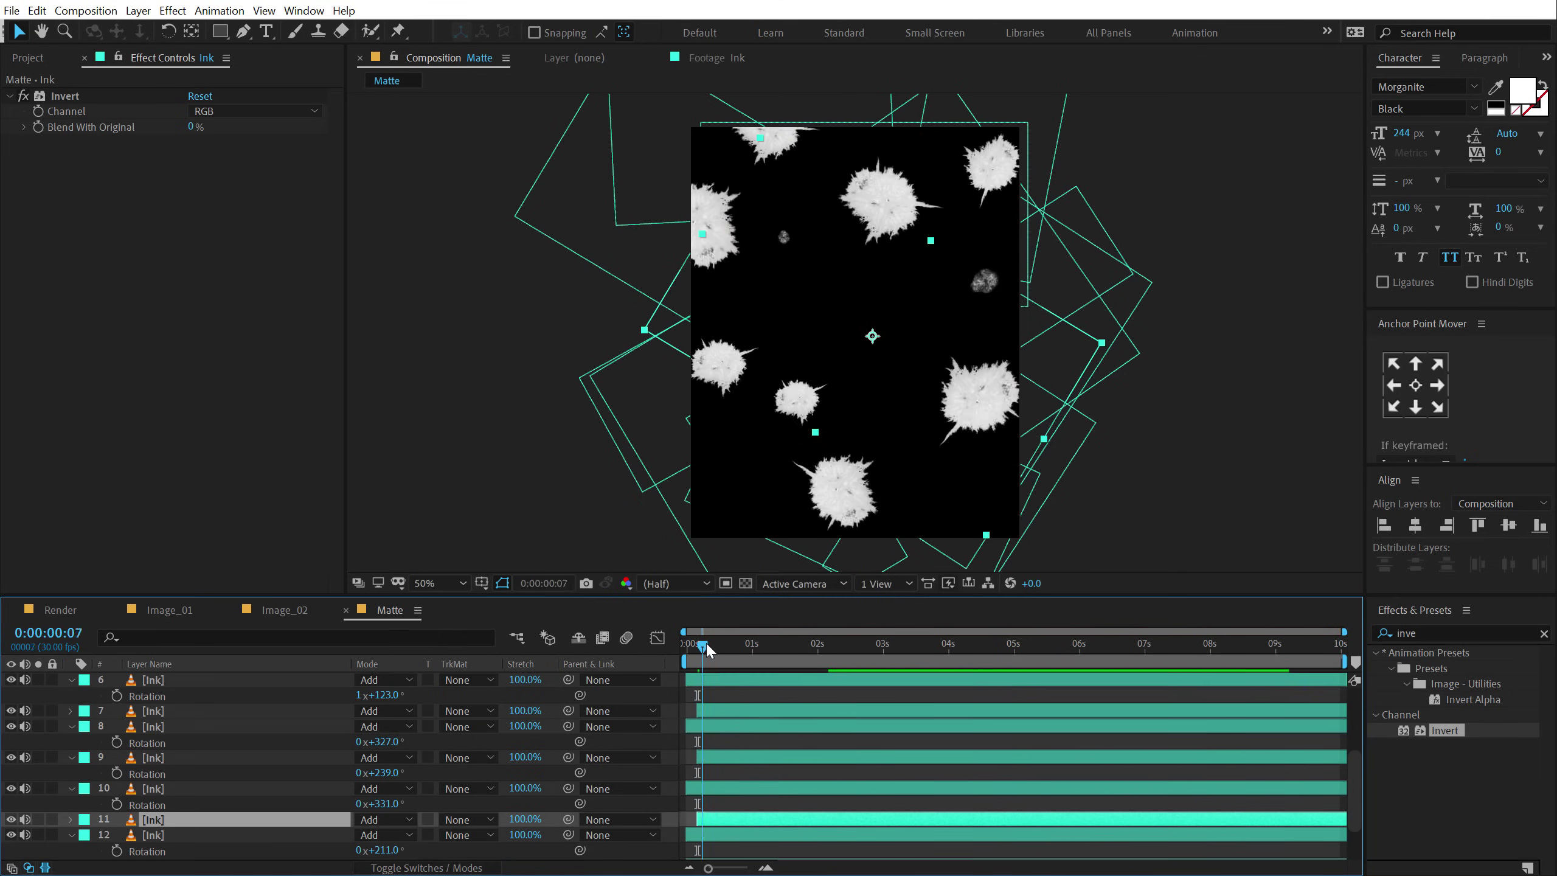
- Preview the staggered ink spread in the Matte composition up to 0:00:02:16
{"action": "key", "text": "space"}
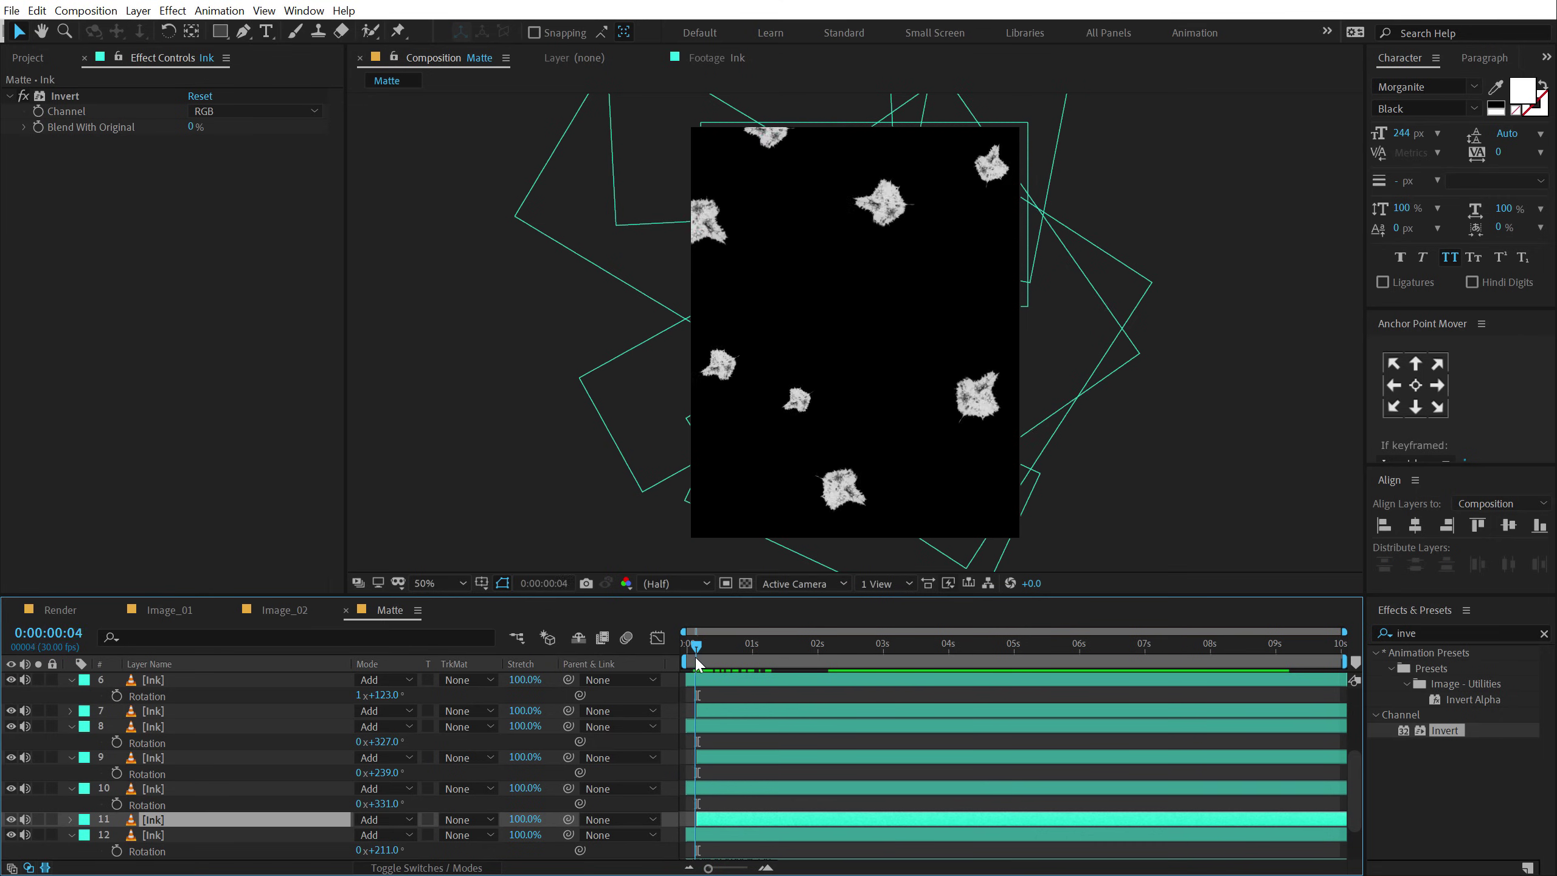
{"action": "left_click", "coordinate": [750, 644]}
{"action": "left_click_drag", "start_coordinate": [765, 650], "coordinate": [853, 645]}
- Collapse the properties of all Ink layers in the Matte composition and mute their audio
{"action": "left_click", "coordinate": [275, 711]}
{"action": "key", "text": "ctrl+a"}
{"action": "key", "text": "u"}
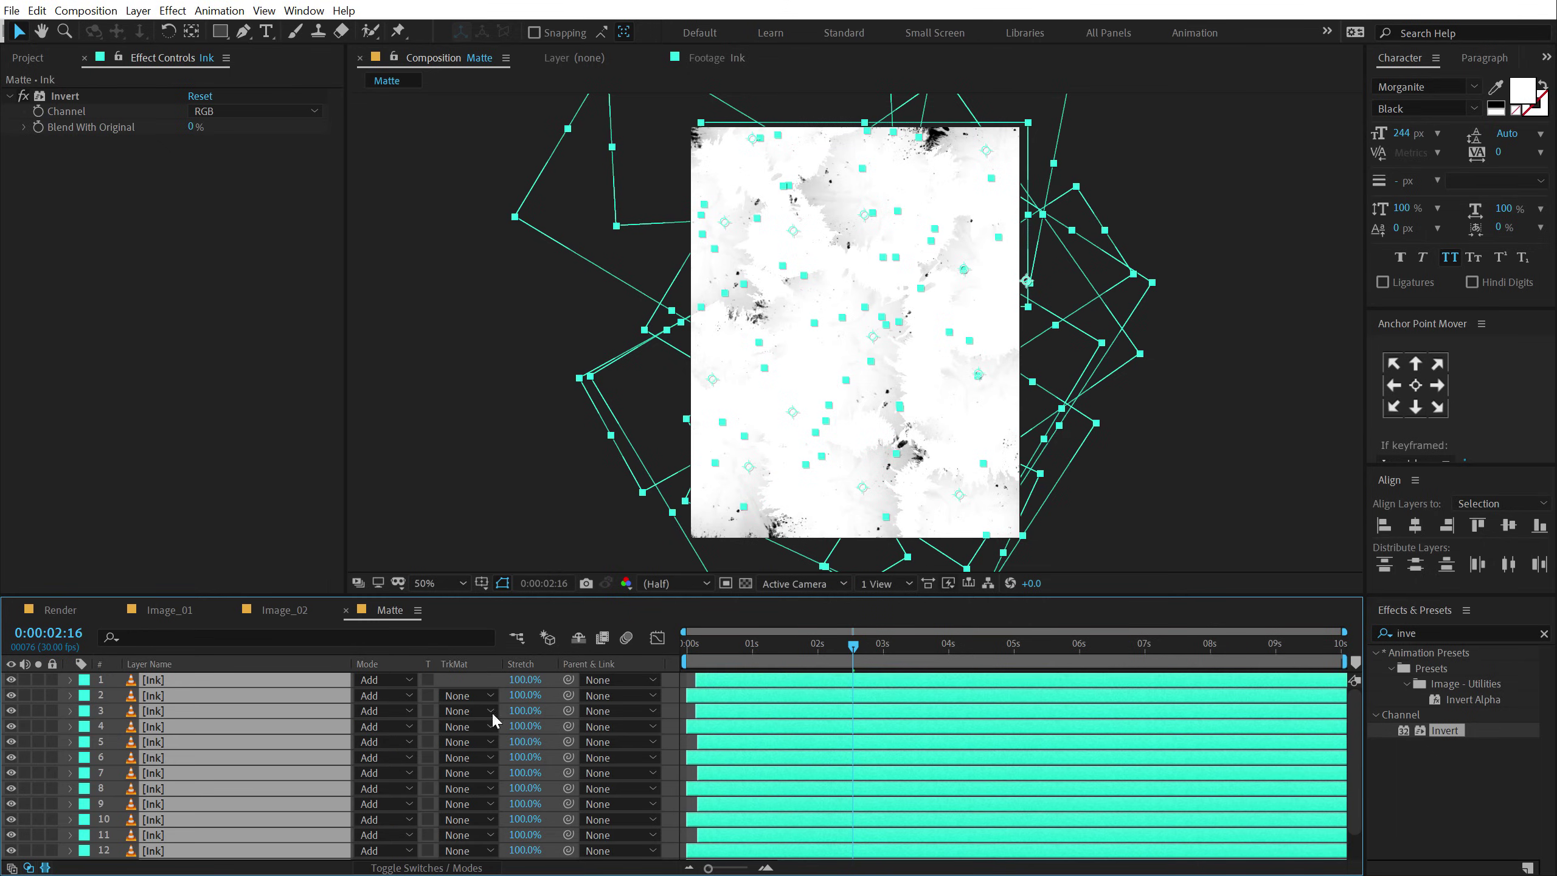
- Open the Render composition and add the Image_01 composition to it as a layer
{"action": "left_click", "coordinate": [56, 611]}
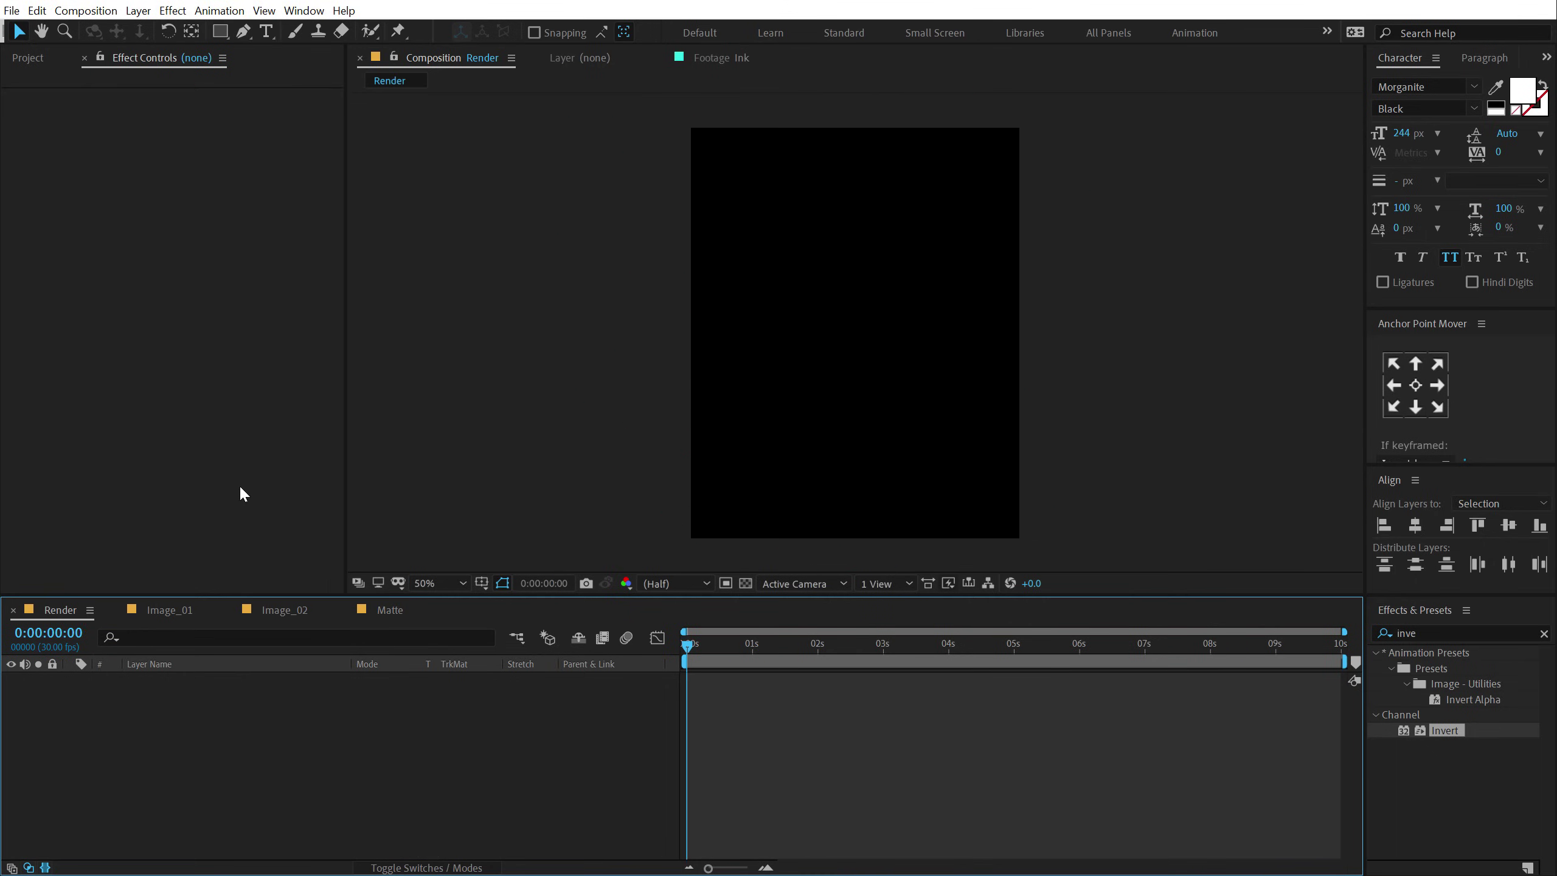
{"action": "left_click", "coordinate": [29, 63]}
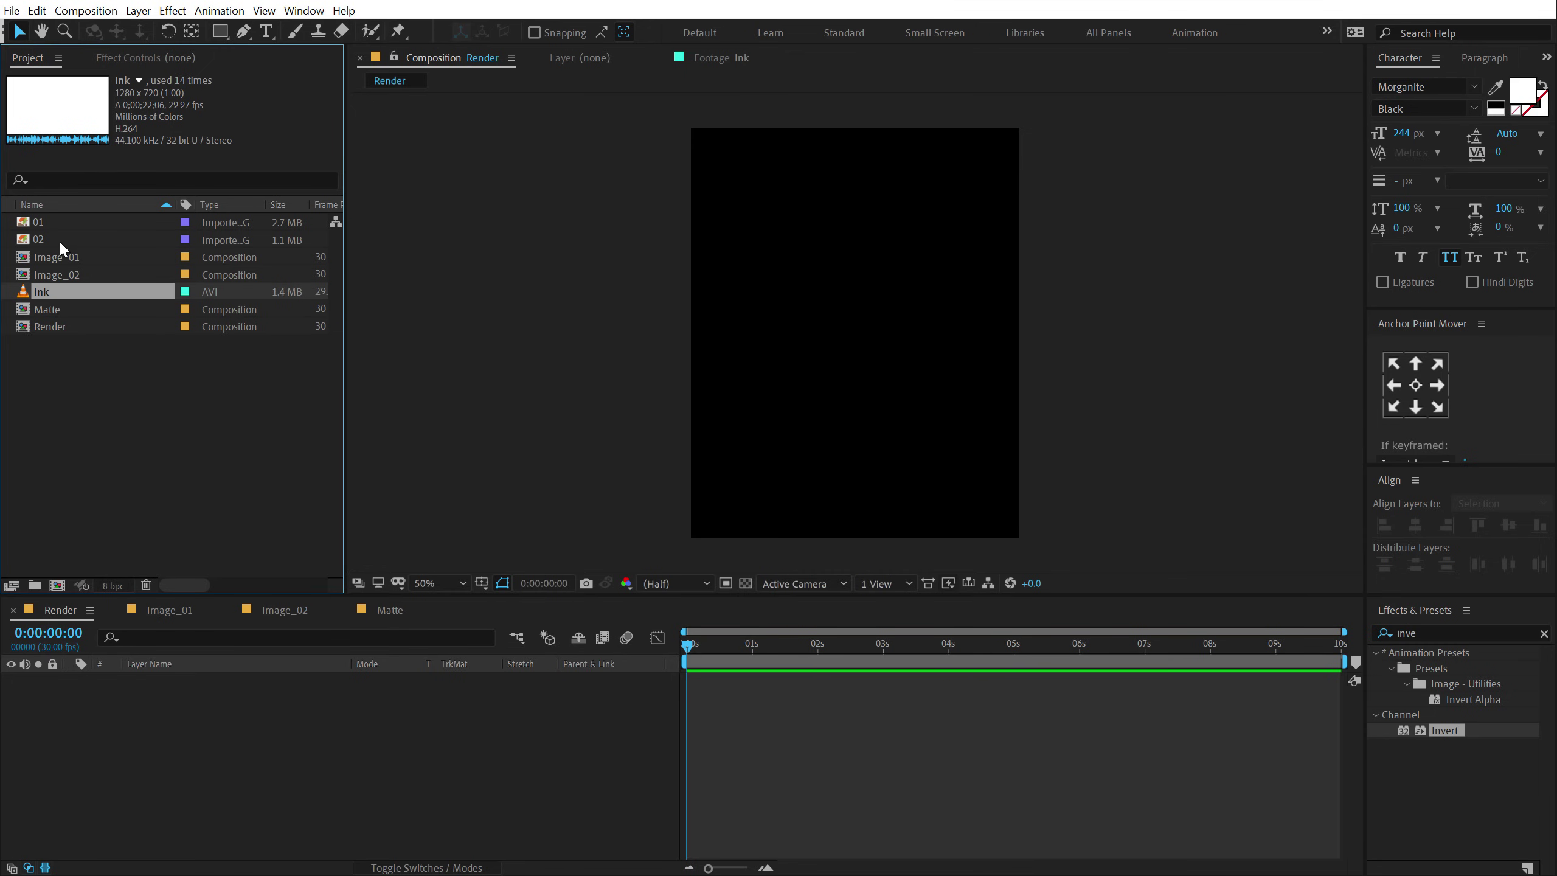
{"action": "left_click_drag", "start_coordinate": [58, 253], "coordinate": [156, 754]}
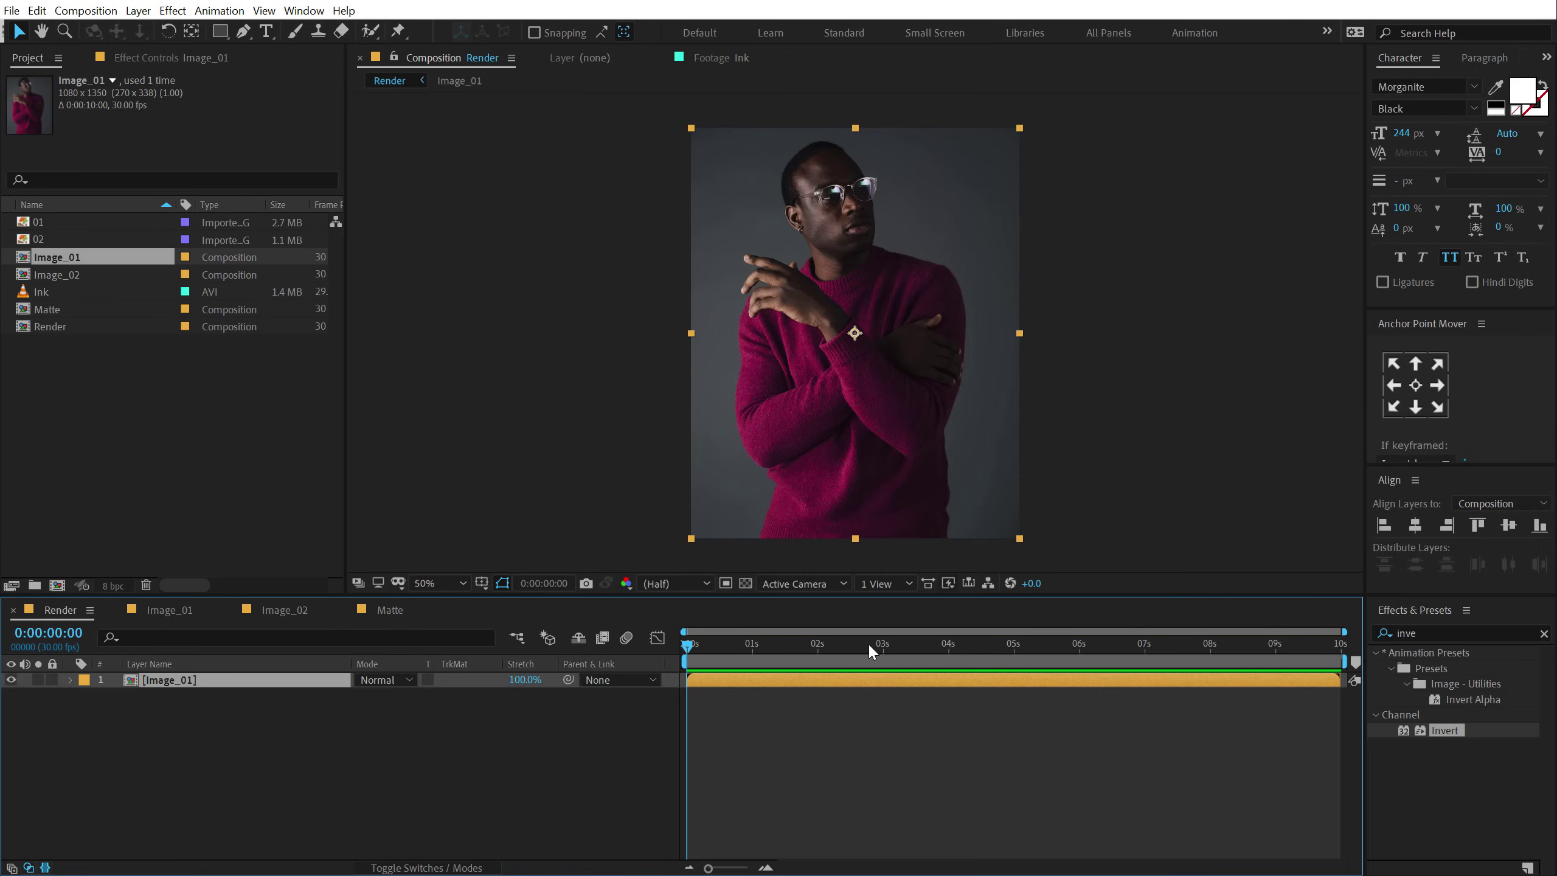
- Keyframe Image_01's Position to rise from below the frame at 0:00:00:00 to the centre at 0:00:01:00
{"action": "left_click_drag", "start_coordinate": [747, 641], "coordinate": [743, 649]}
{"action": "key", "text": "p"}
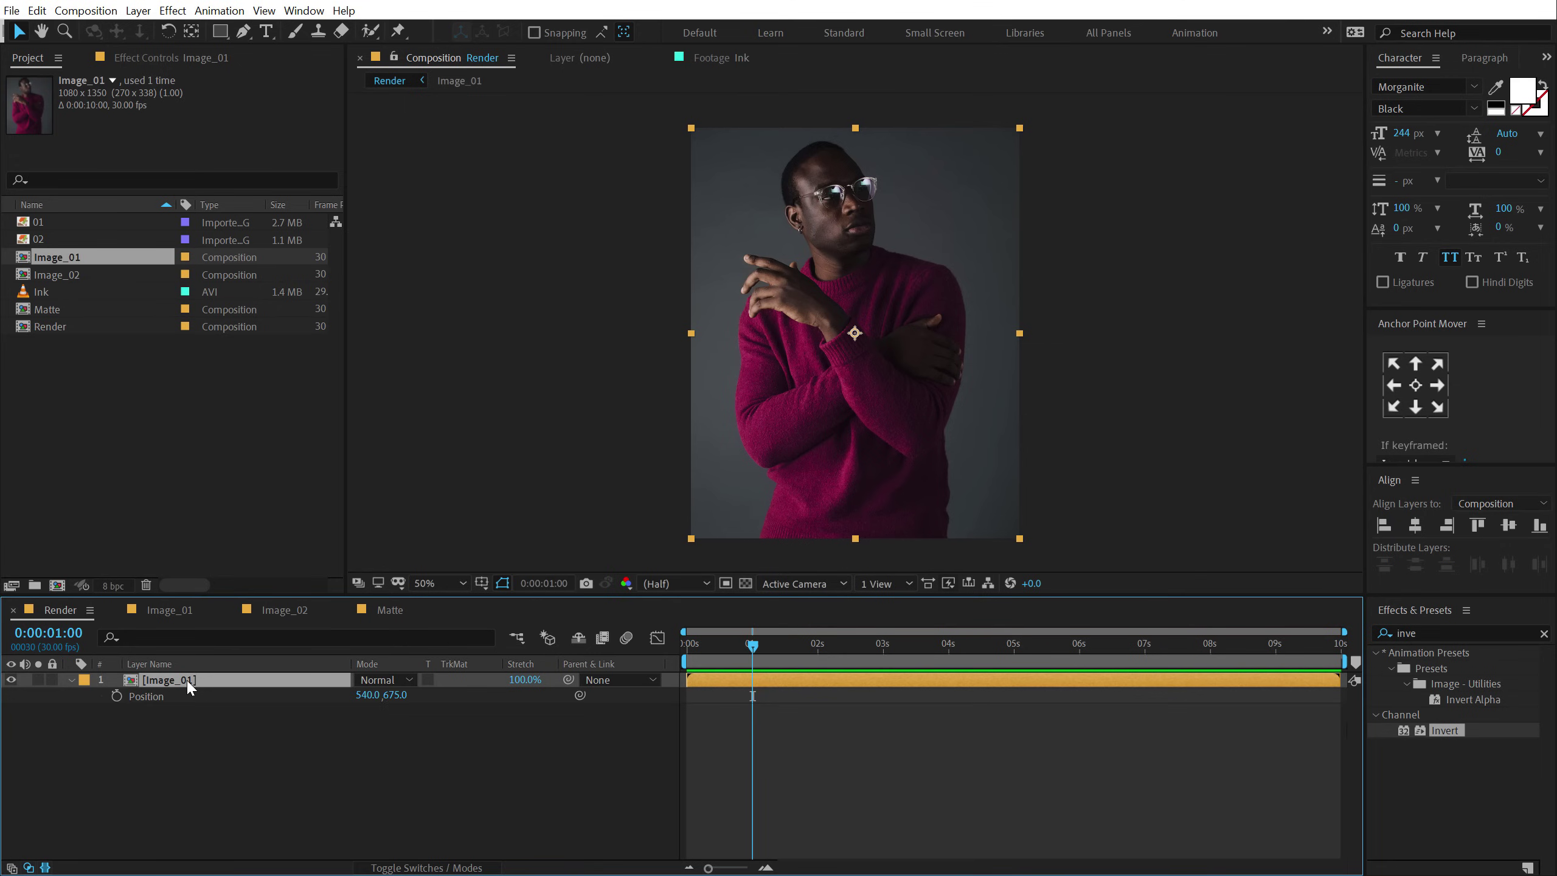
{"action": "left_click", "coordinate": [115, 696]}
{"action": "left_click_drag", "start_coordinate": [750, 651], "coordinate": [653, 650]}
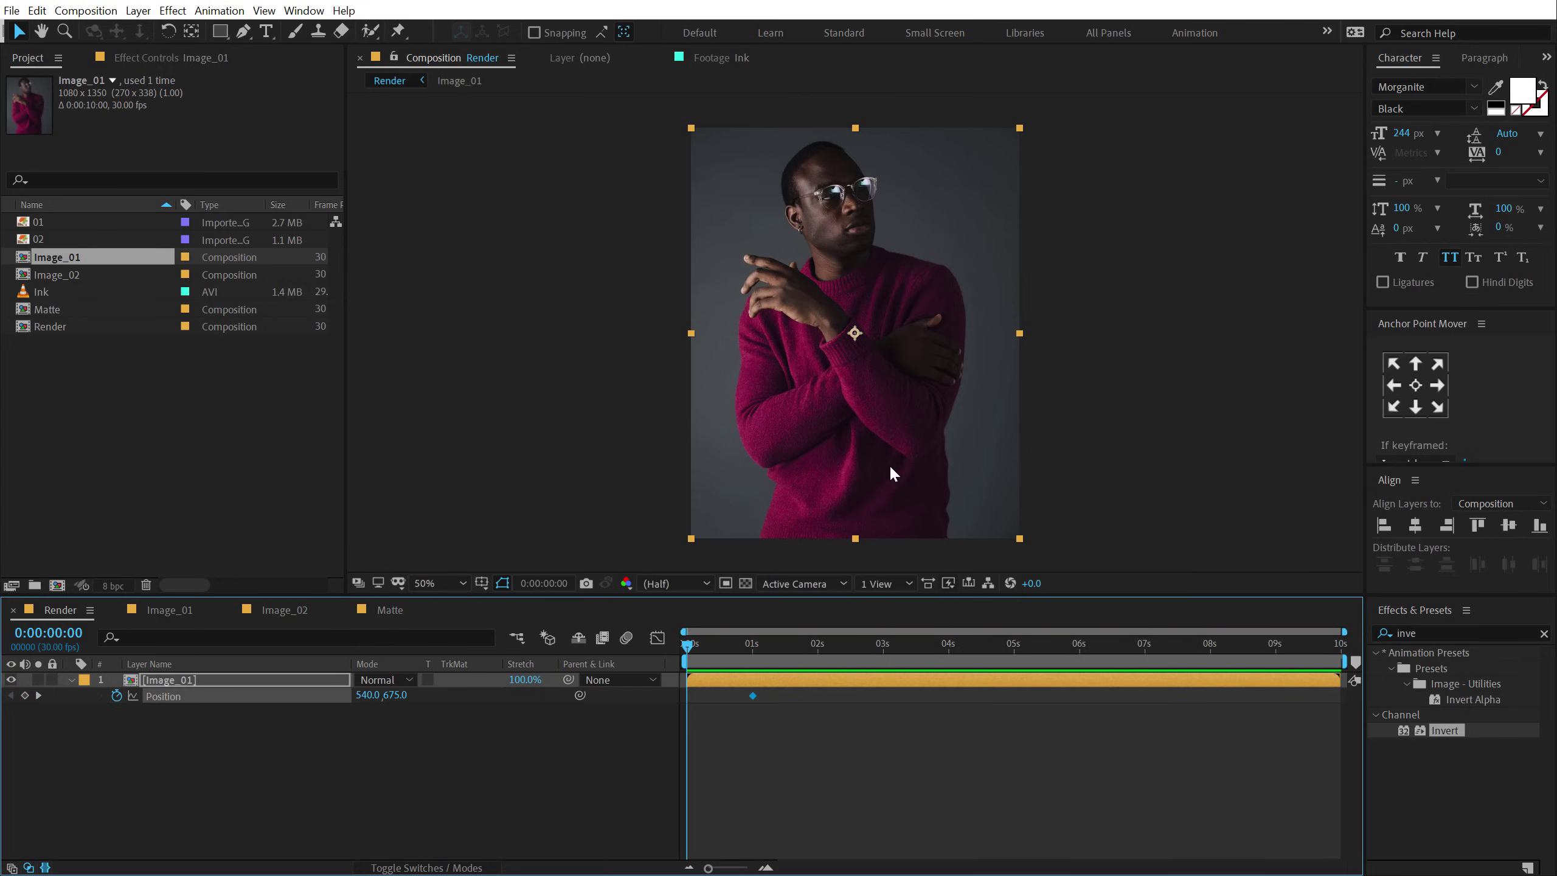
{"action": "left_click_drag", "start_coordinate": [881, 291], "coordinate": [870, 707]}
{"action": "left_click", "coordinate": [736, 653]}
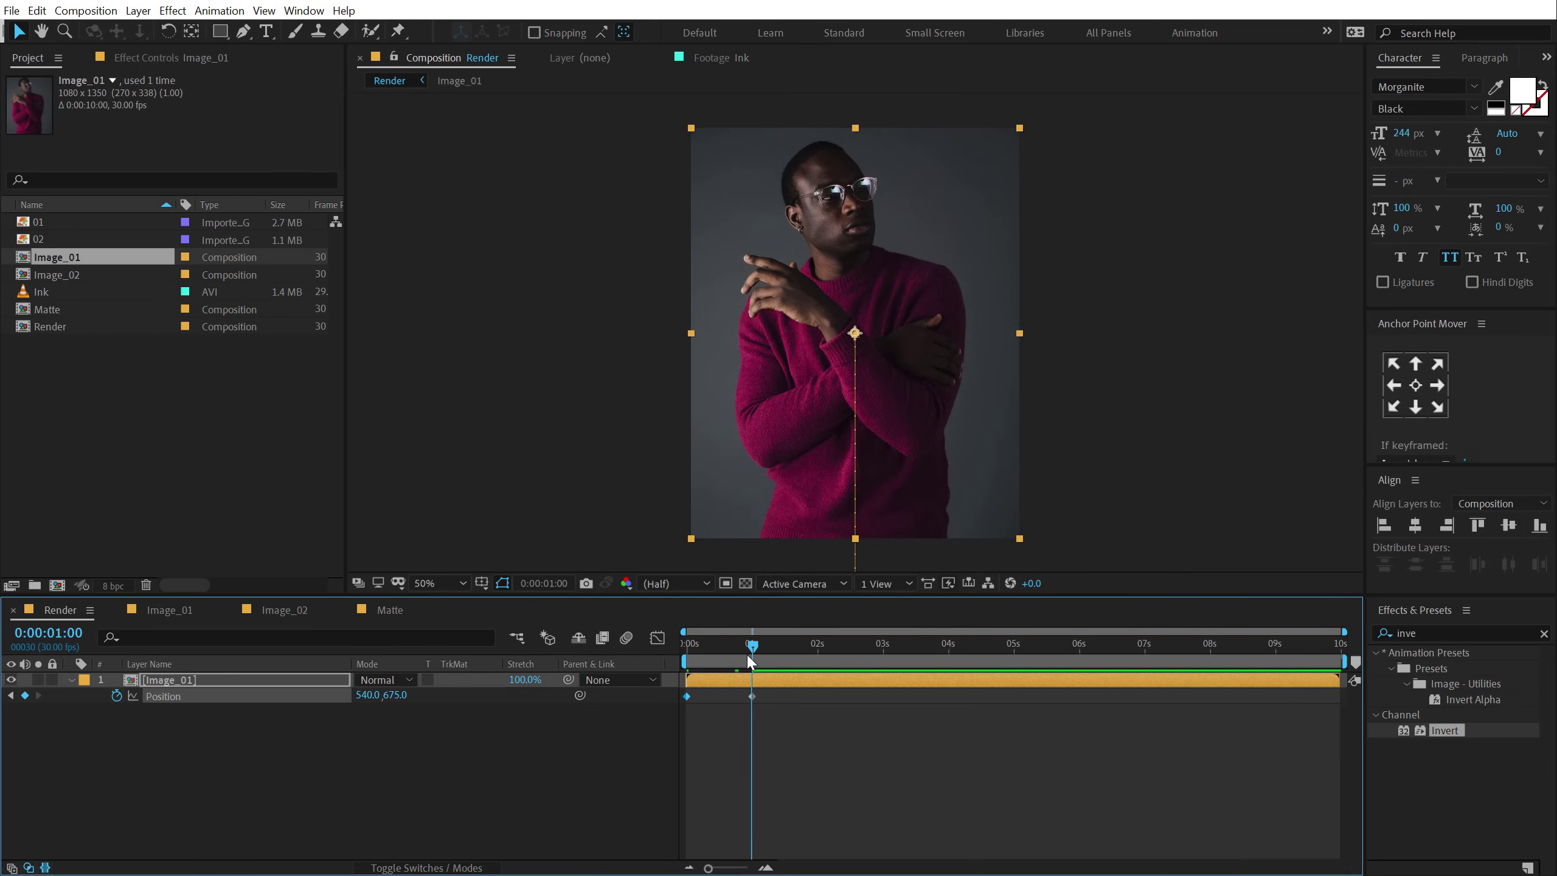
- Add a Scale keyframe of 130% to Image_01 at 0:00:01:00
{"action": "left_click", "coordinate": [206, 691]}
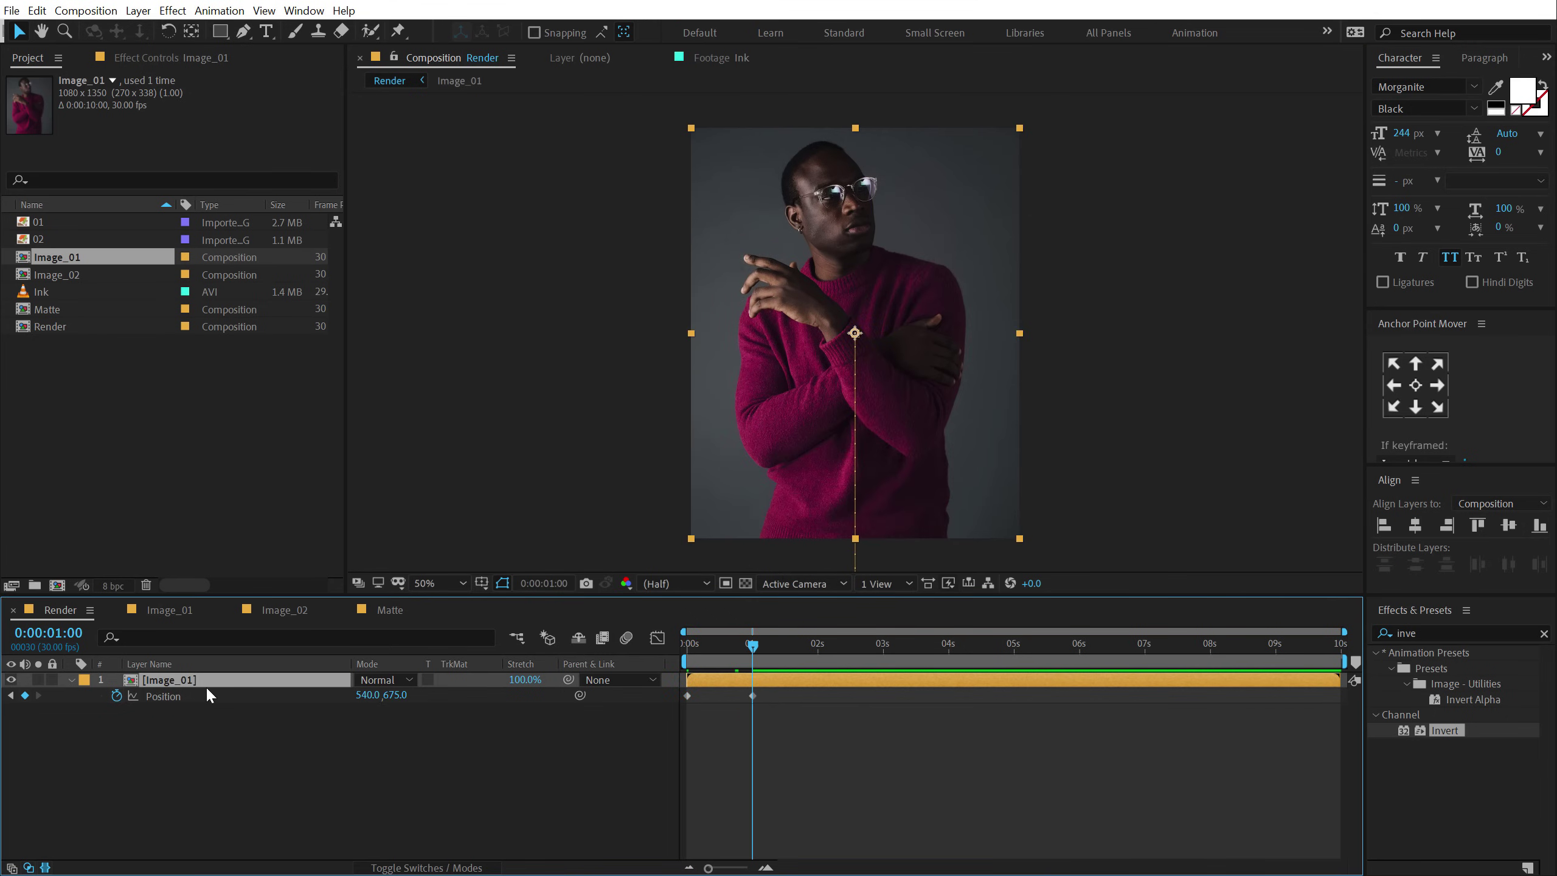
{"action": "key", "text": "s"}
{"action": "left_click", "coordinate": [116, 696]}
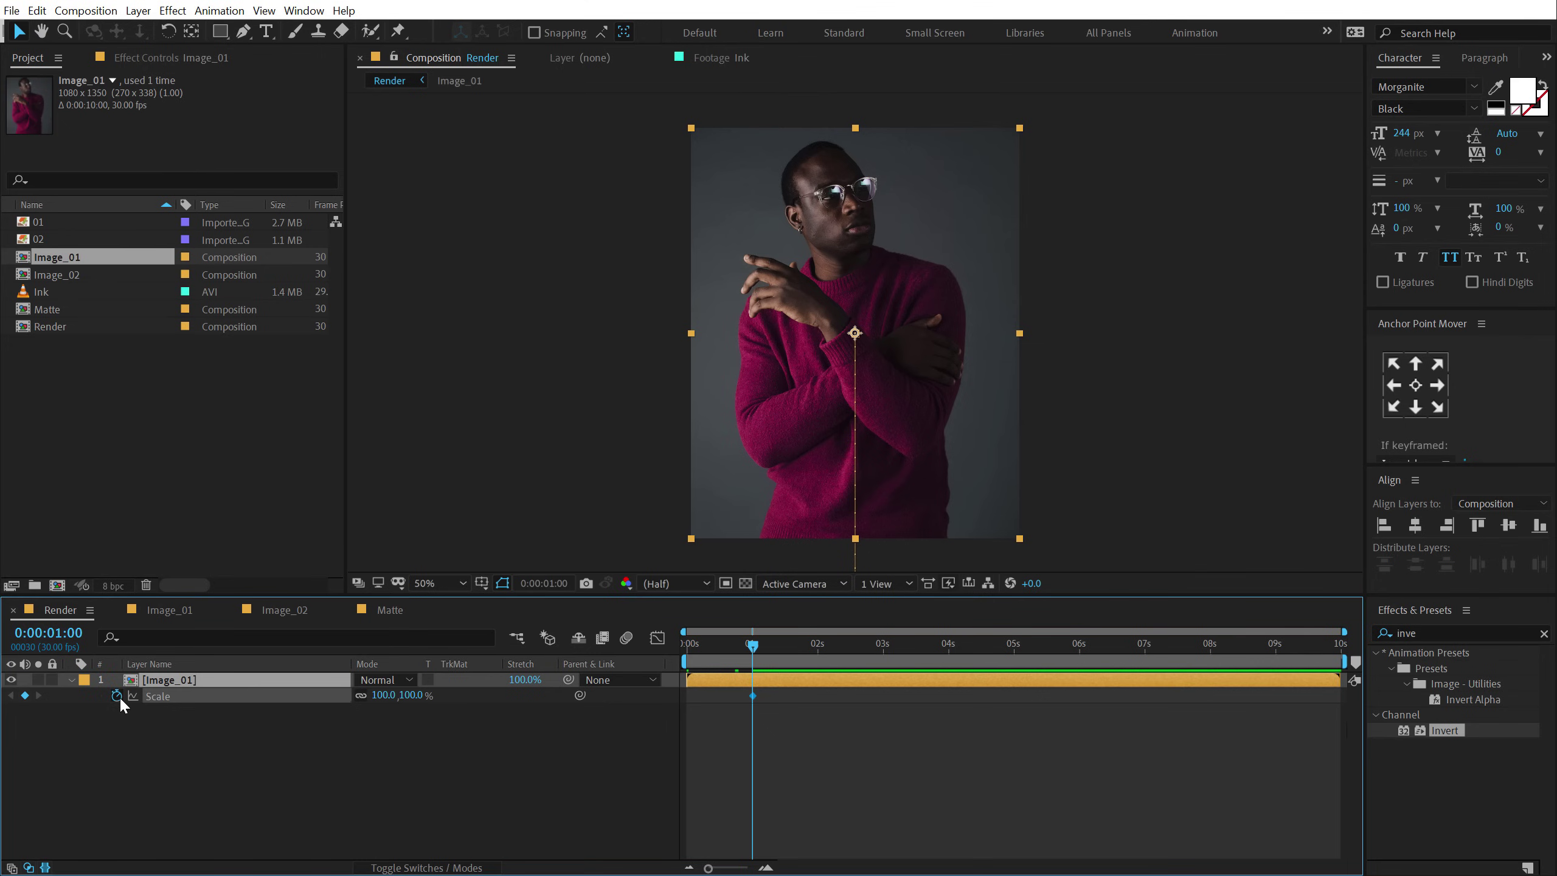
{"action": "left_click", "coordinate": [414, 696]}
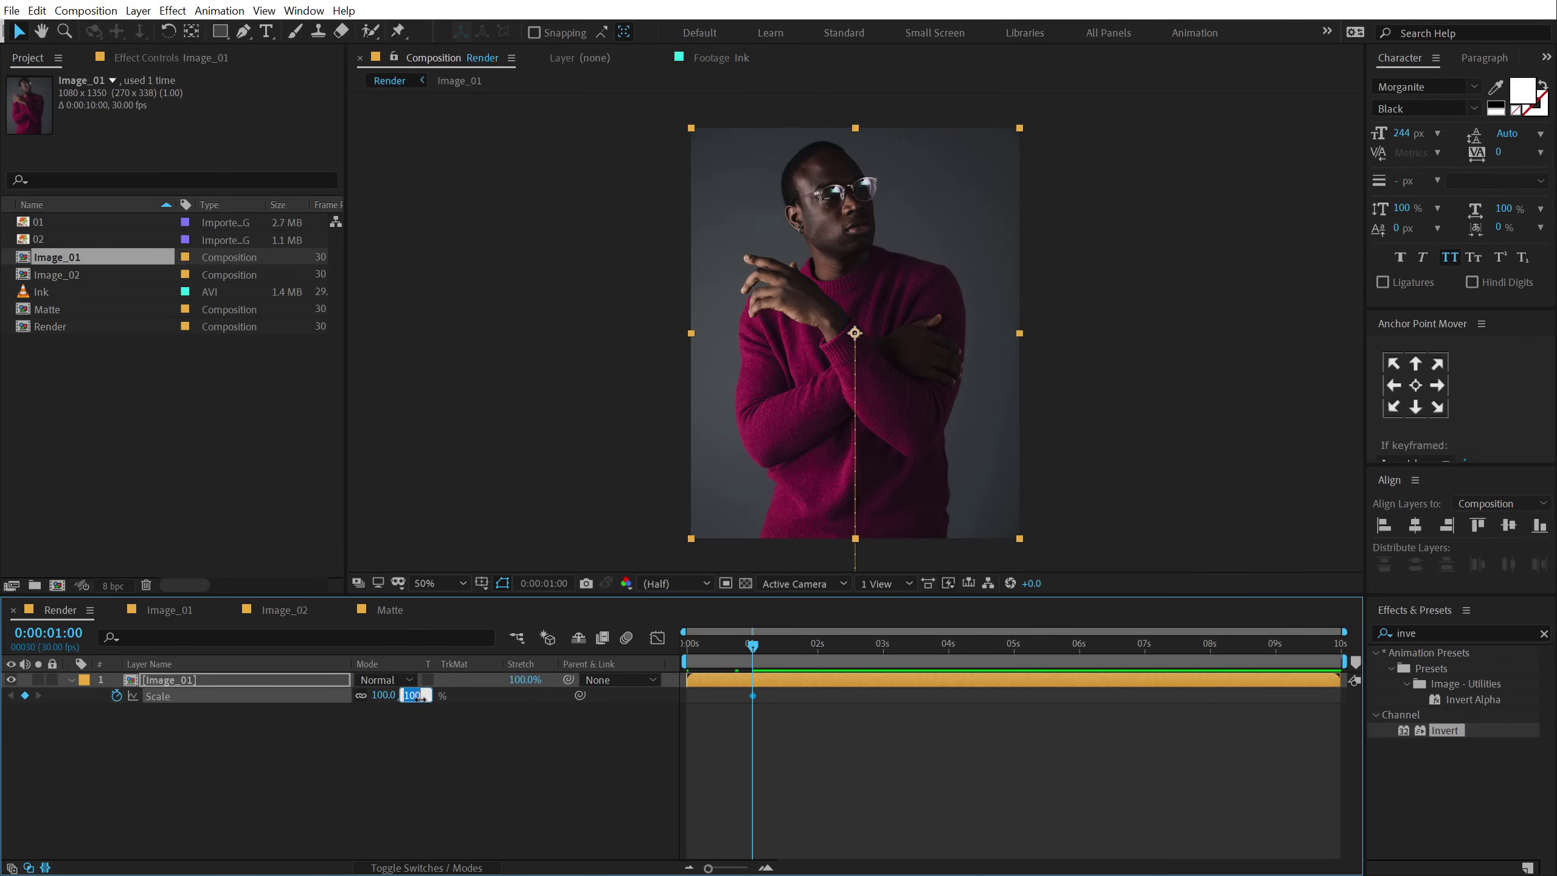
{"action": "type", "text": "130"}
{"action": "key", "text": "Return"}
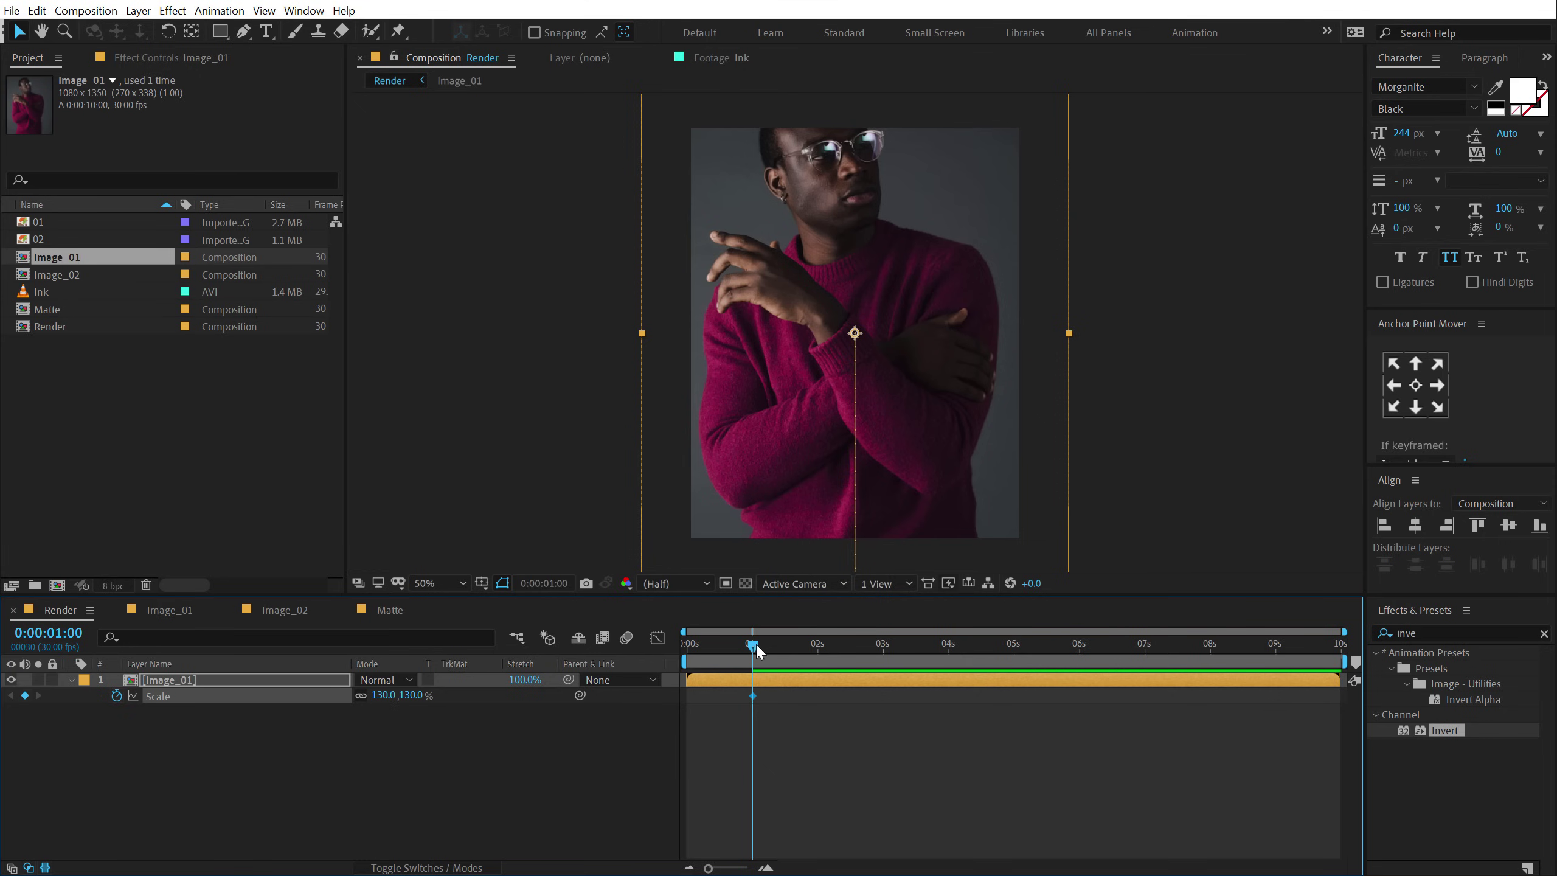
- Set Image_01's Scale to 100% at 0:00:02:00
{"action": "left_click_drag", "start_coordinate": [757, 651], "coordinate": [822, 664]}
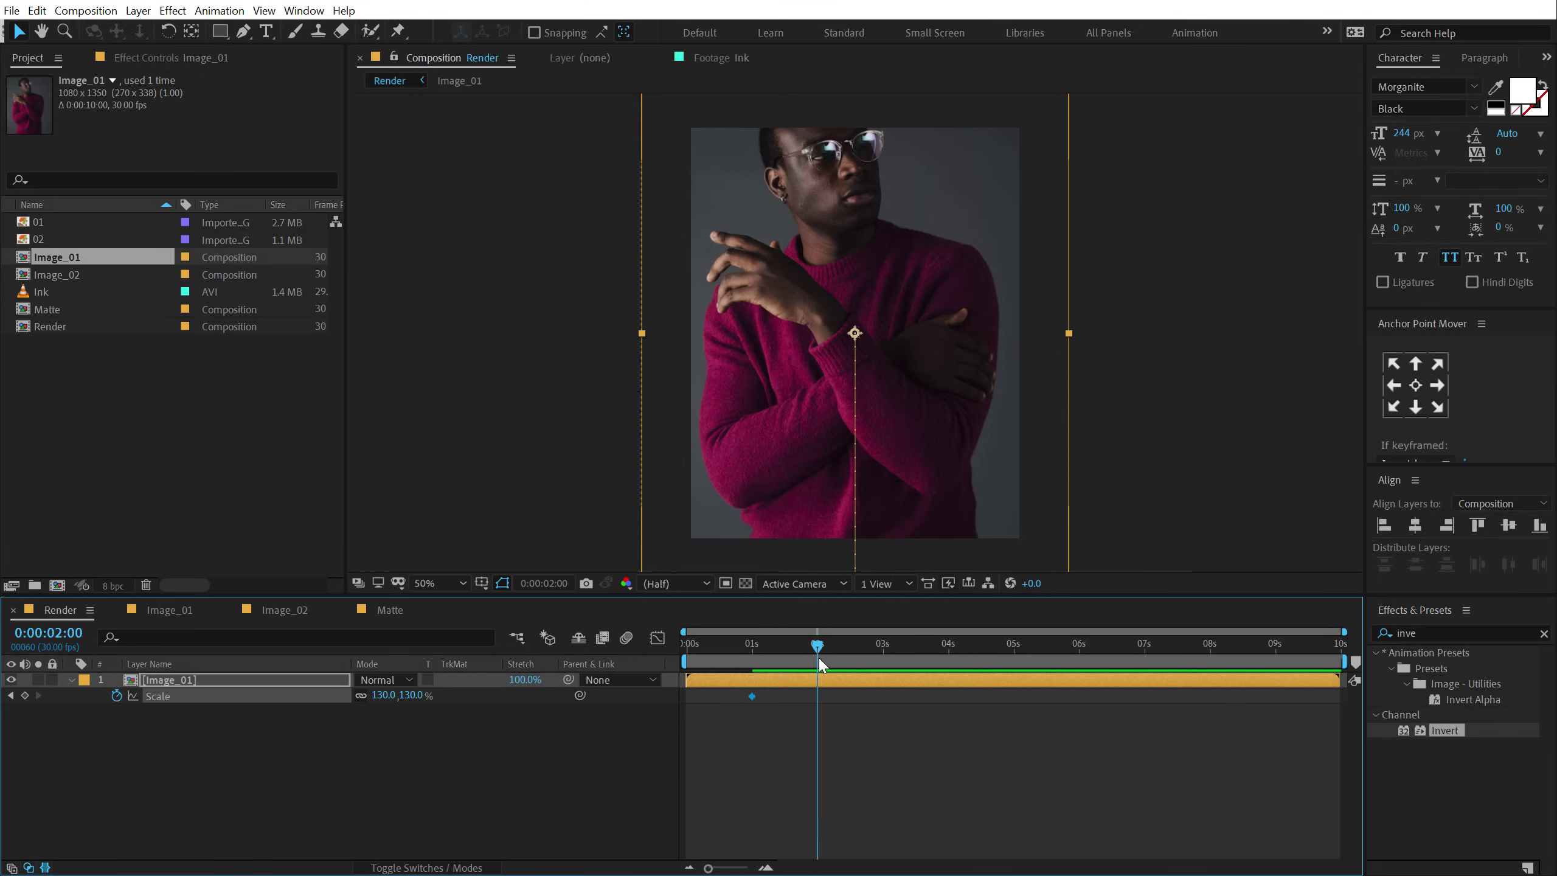
{"action": "left_click", "coordinate": [409, 696]}
{"action": "type", "text": "100"}
{"action": "key", "text": "Return"}
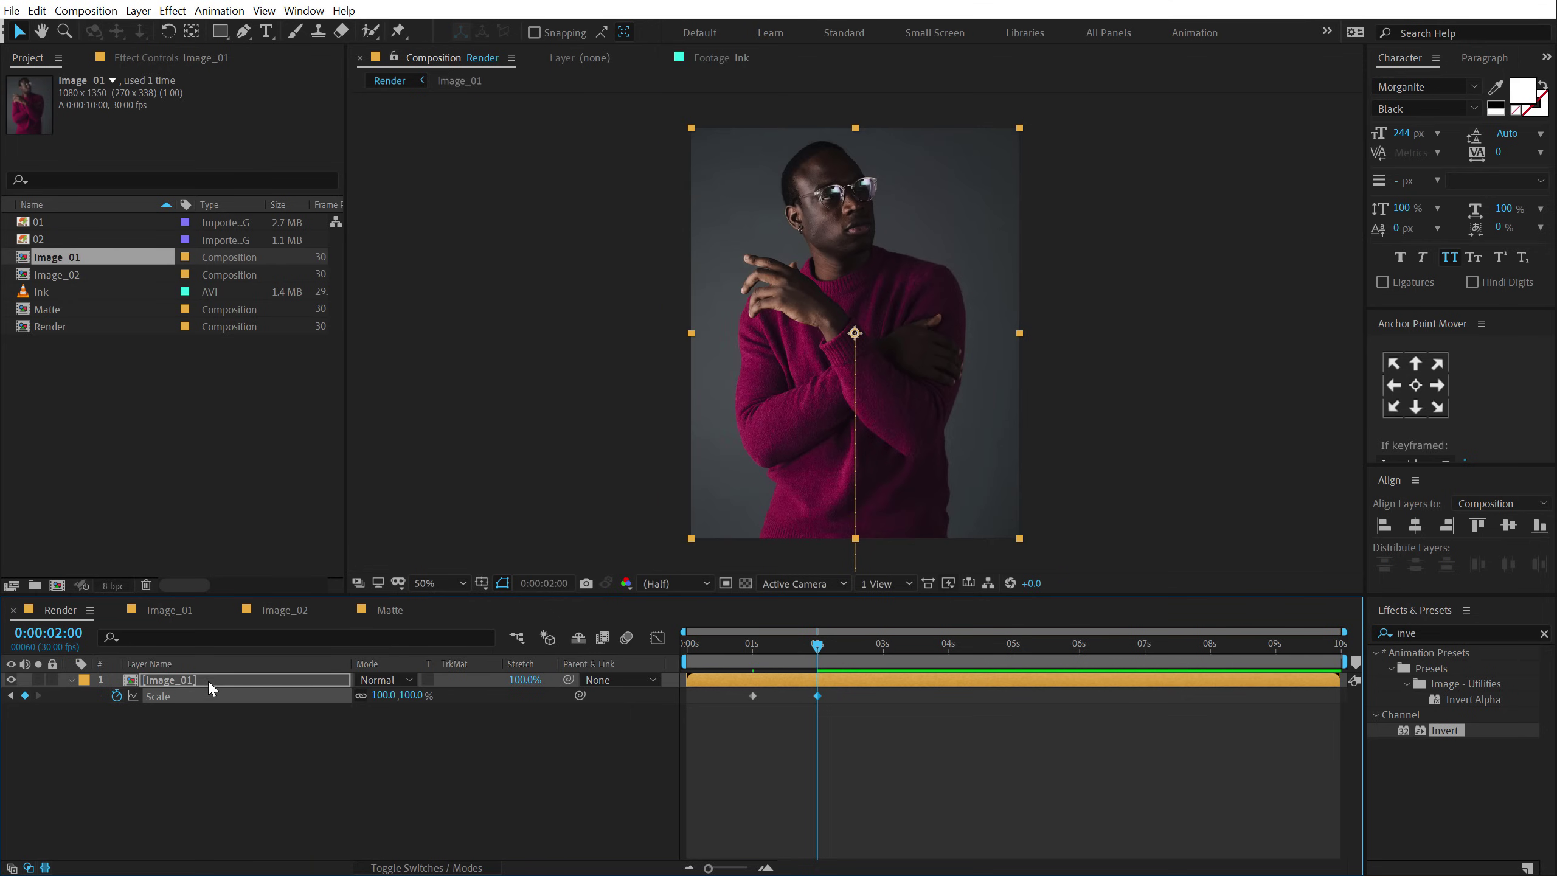
- Reveal Image_01's keyframed properties and shift both Scale keyframes earlier, to 0:00:00:15 and 0:00:01:15
{"action": "left_click", "coordinate": [210, 684]}
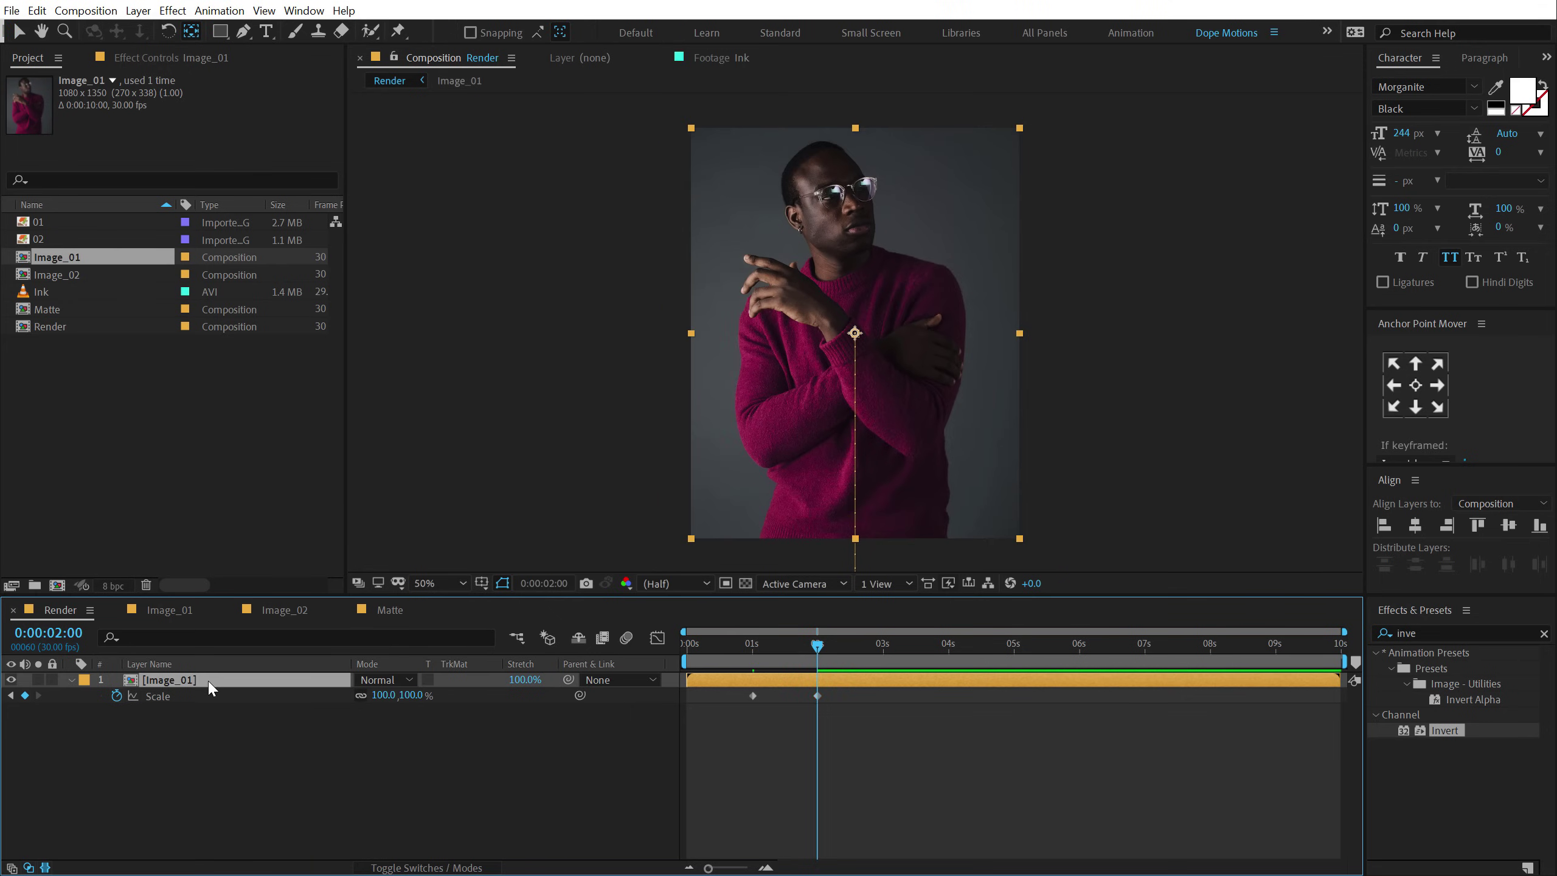
{"action": "key", "text": "u"}
{"action": "left_click_drag", "start_coordinate": [737, 739], "coordinate": [796, 713]}
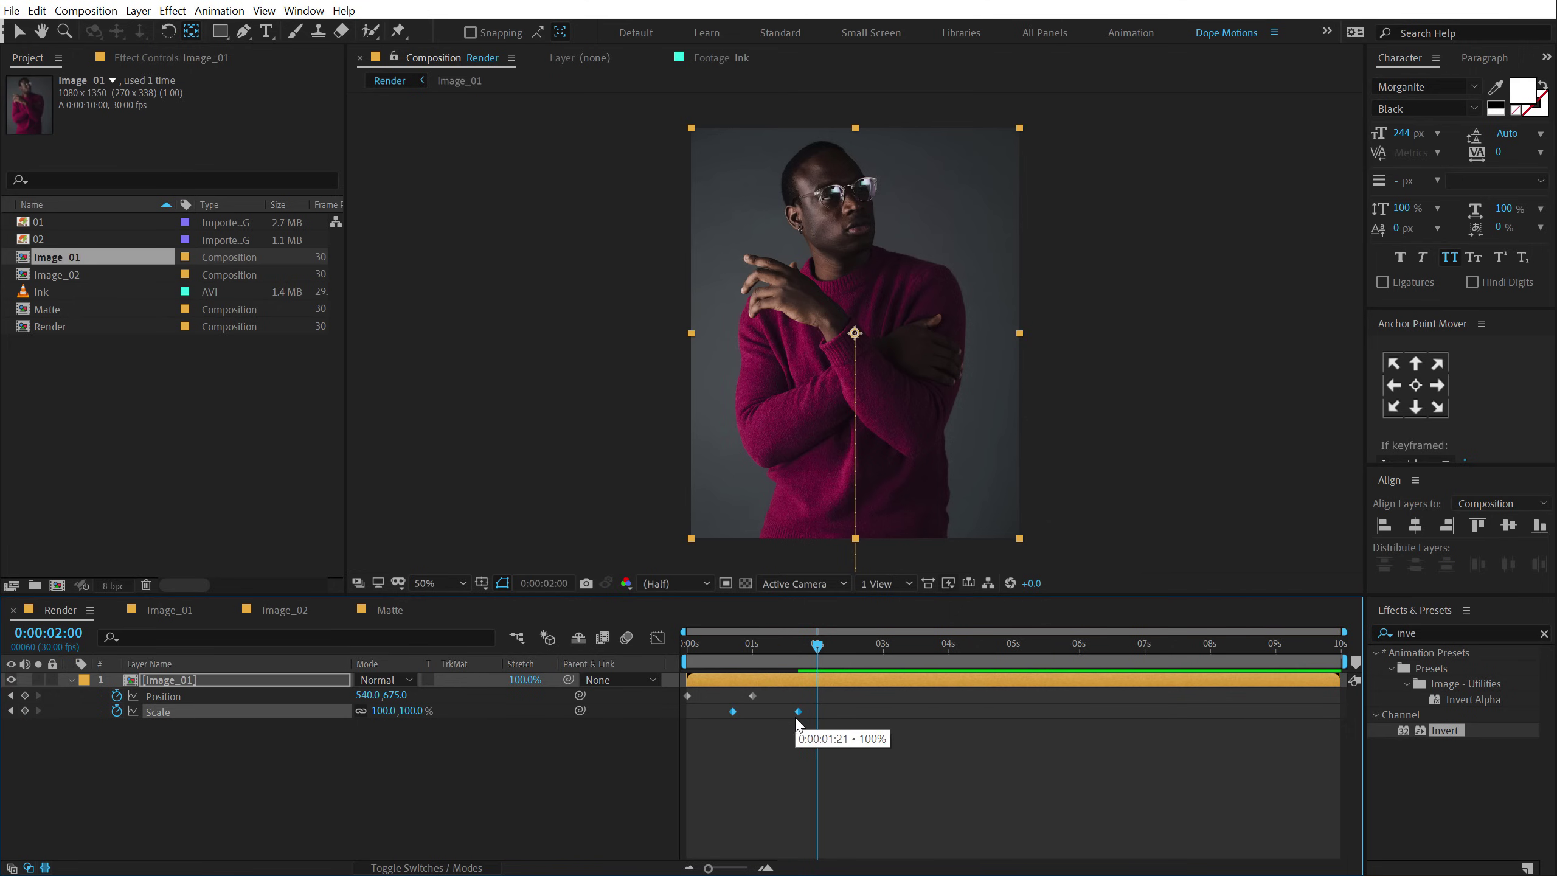
{"action": "key", "text": "equal"}
{"action": "key", "text": "equal"}
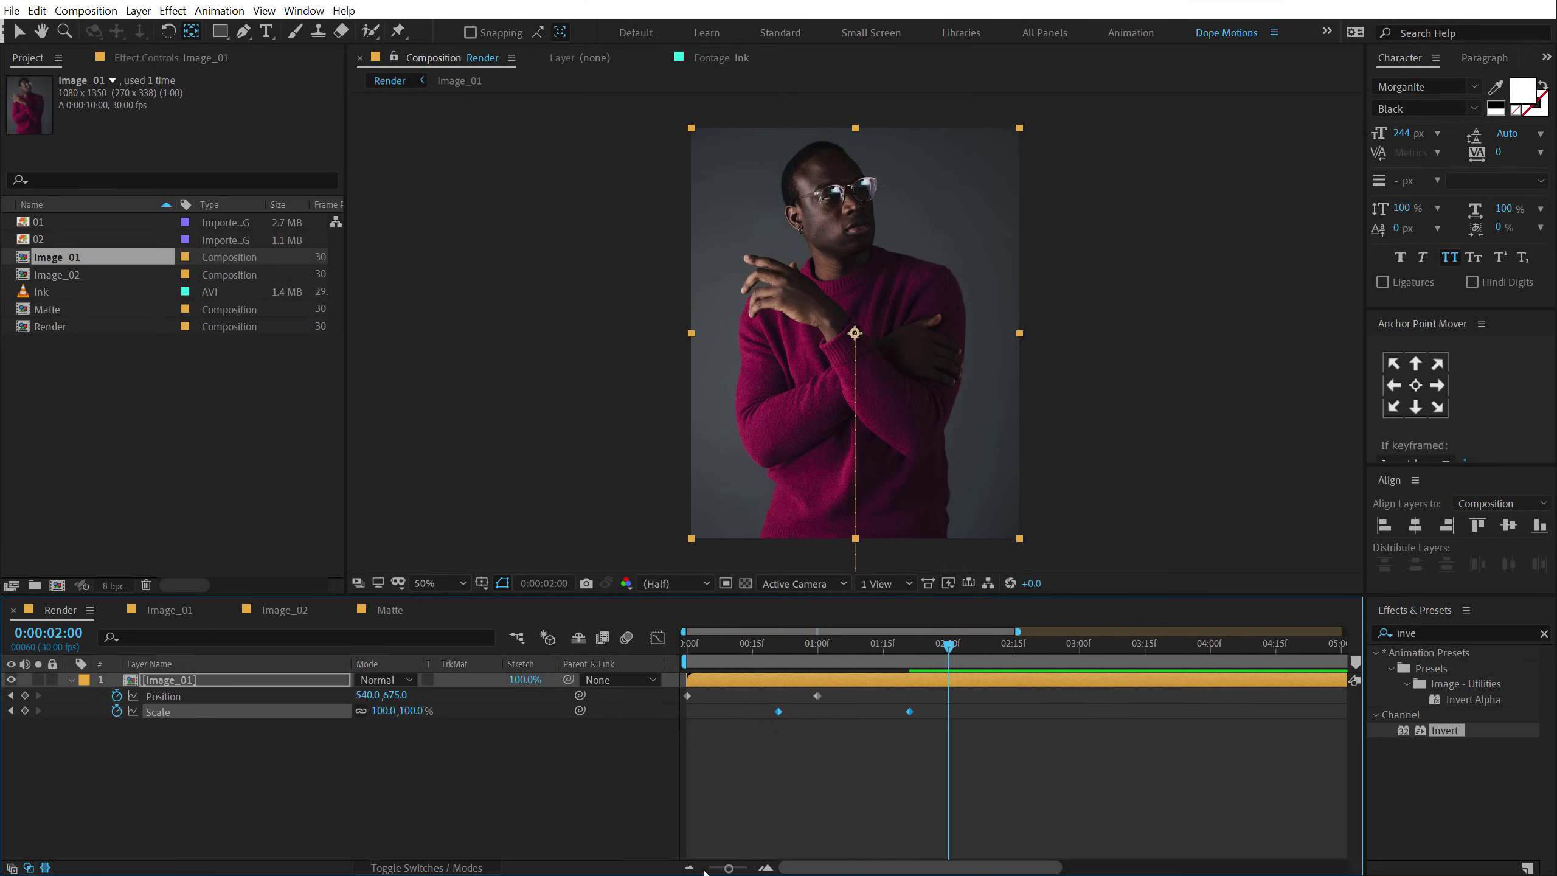
{"action": "left_click", "coordinate": [895, 643]}
{"action": "left_click_drag", "start_coordinate": [896, 648], "coordinate": [885, 652]}
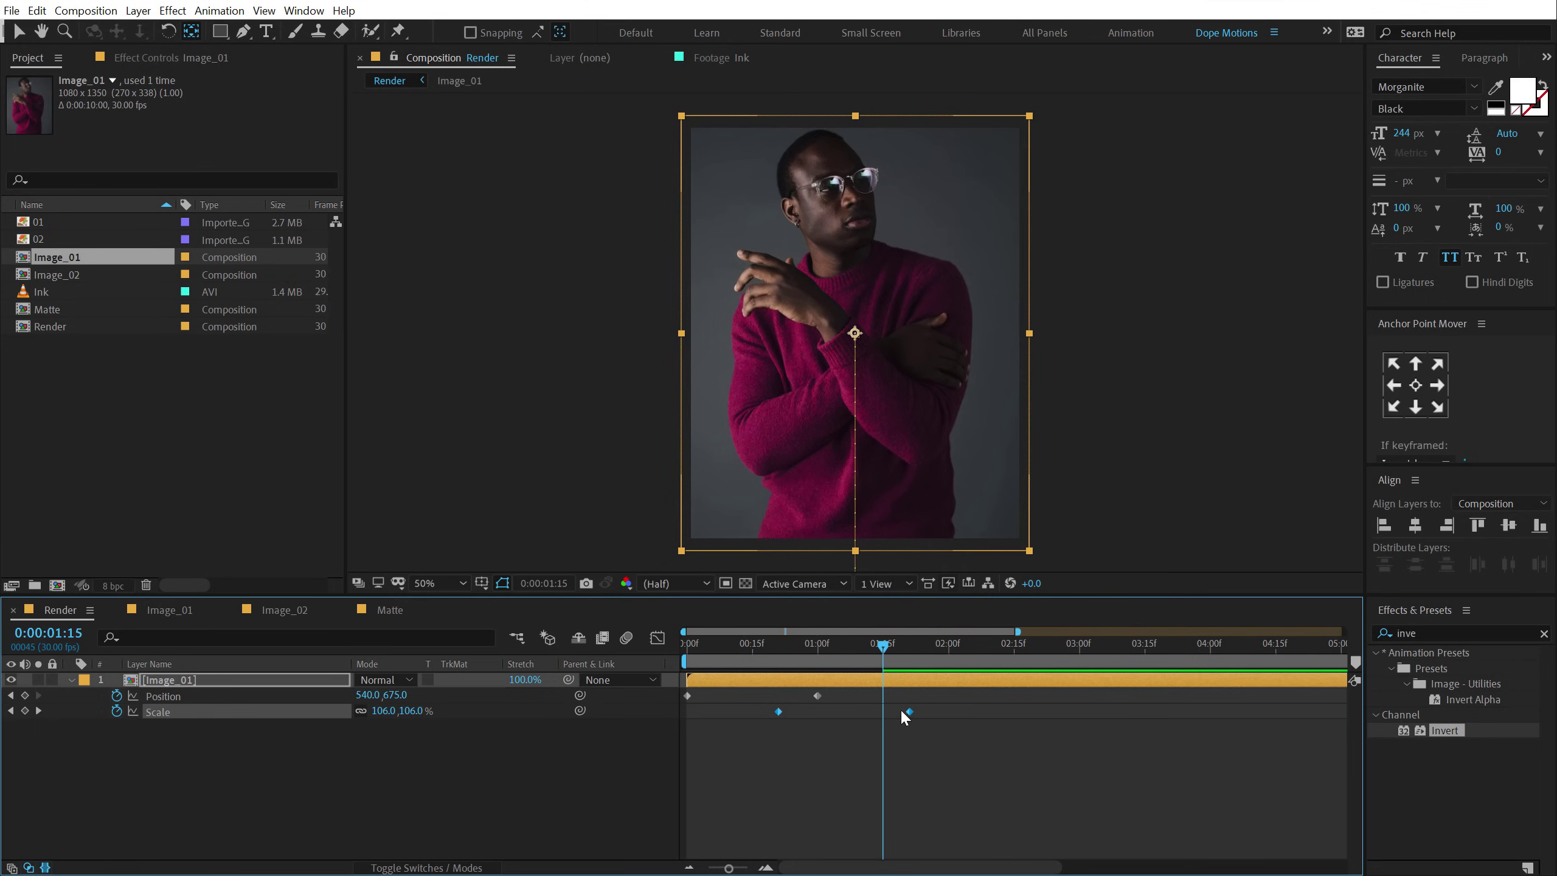
{"action": "left_click_drag", "start_coordinate": [908, 708], "coordinate": [892, 709]}
{"action": "left_click", "coordinate": [914, 727]}
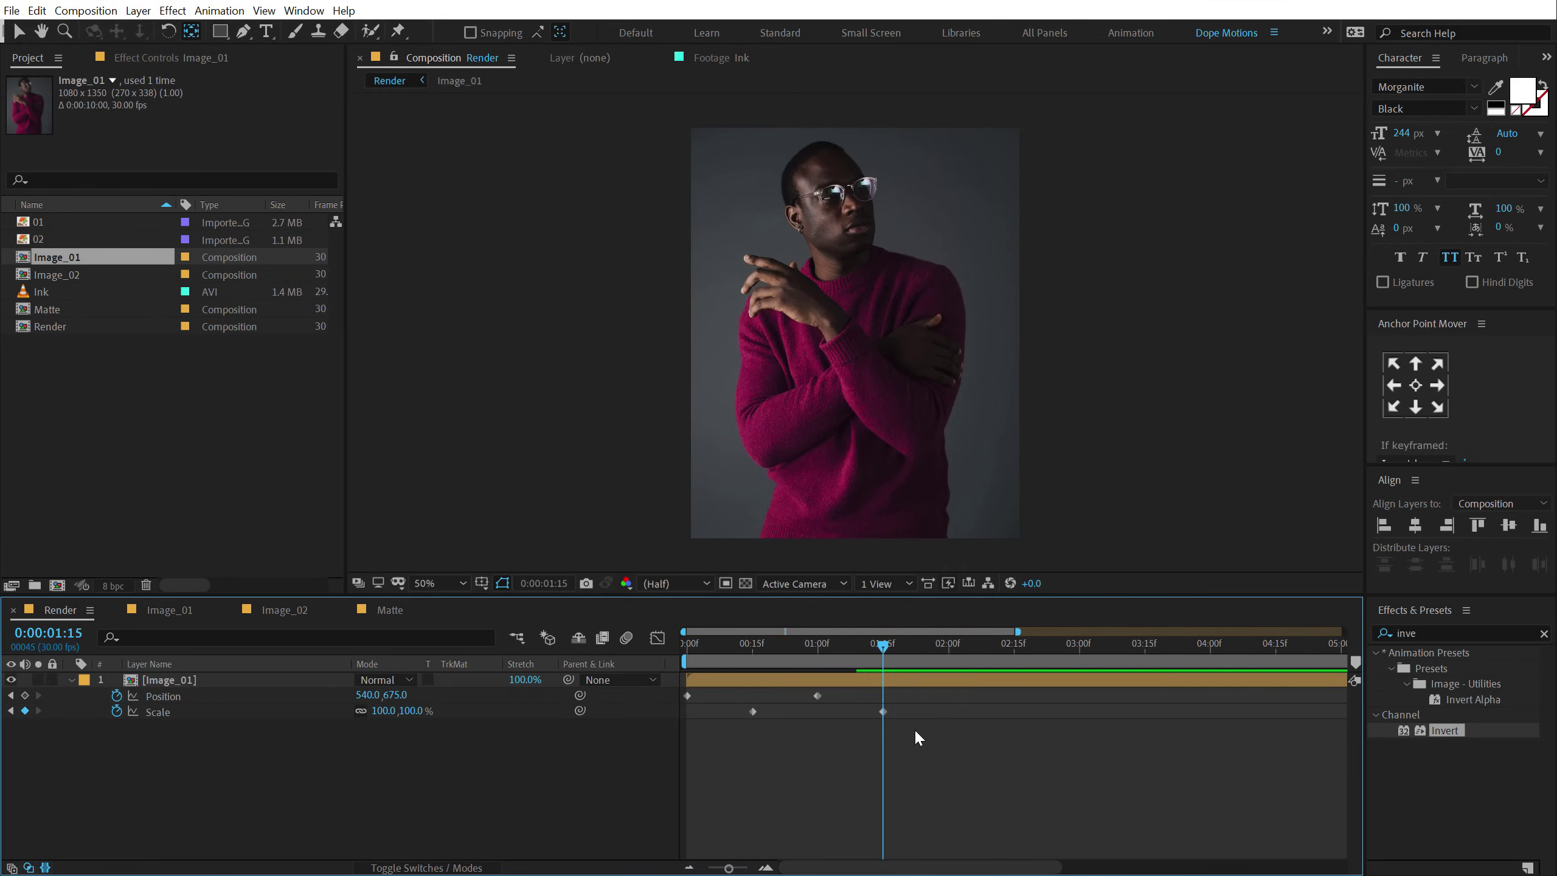
- Lower Image_01's starting Position at 0:00:00:00 to 540, 2236 so the enlarged layer sits fully below the frame
{"action": "left_click_drag", "start_coordinate": [716, 643], "coordinate": [687, 643]}
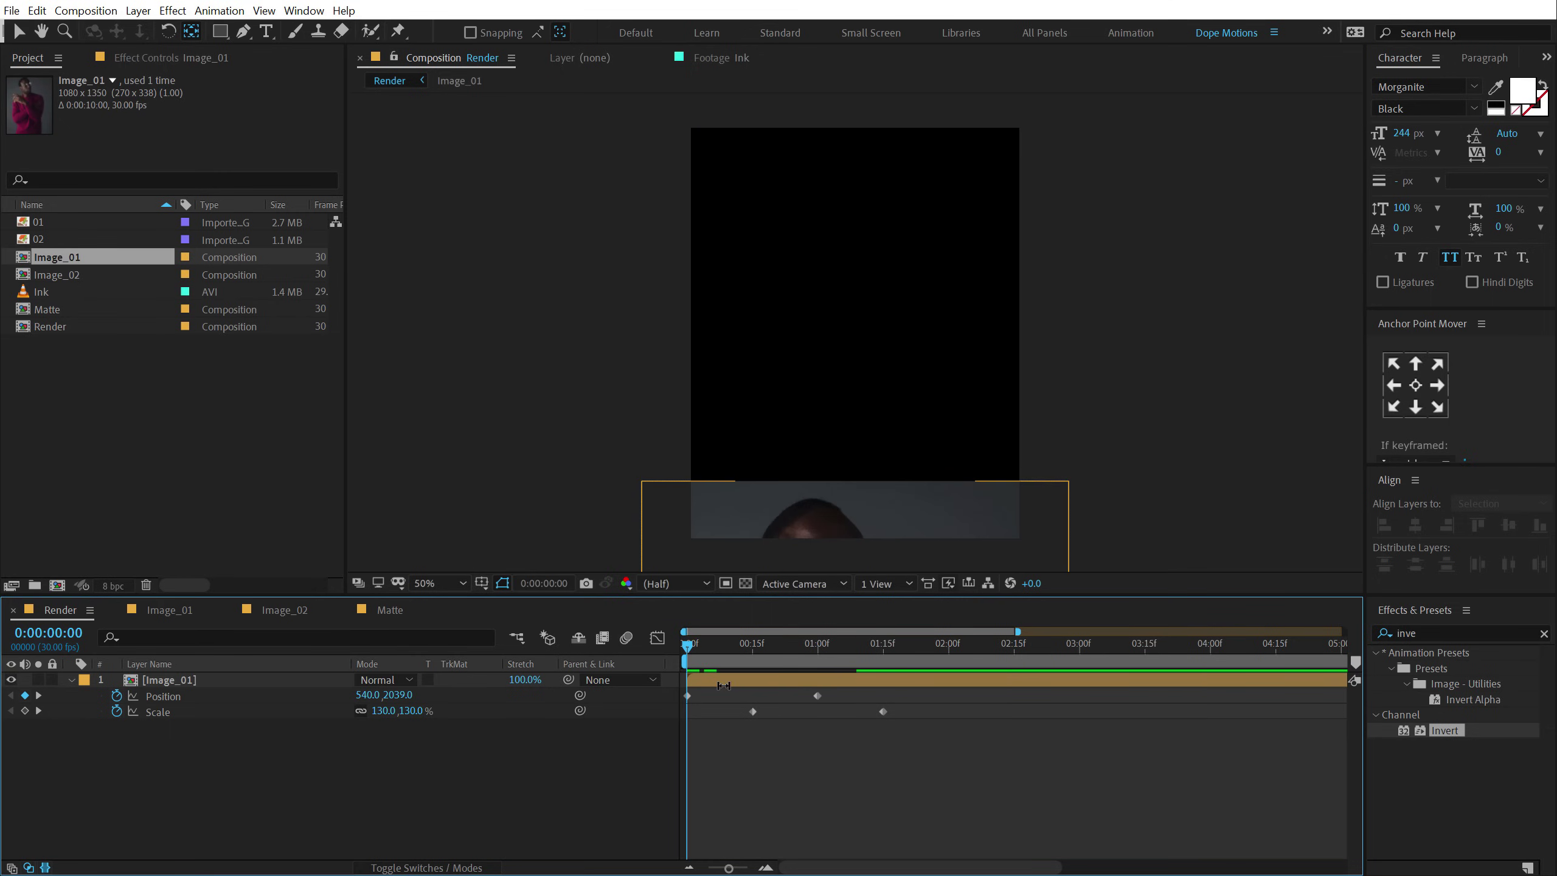
{"action": "left_click", "coordinate": [722, 682]}
{"action": "key", "text": "v"}
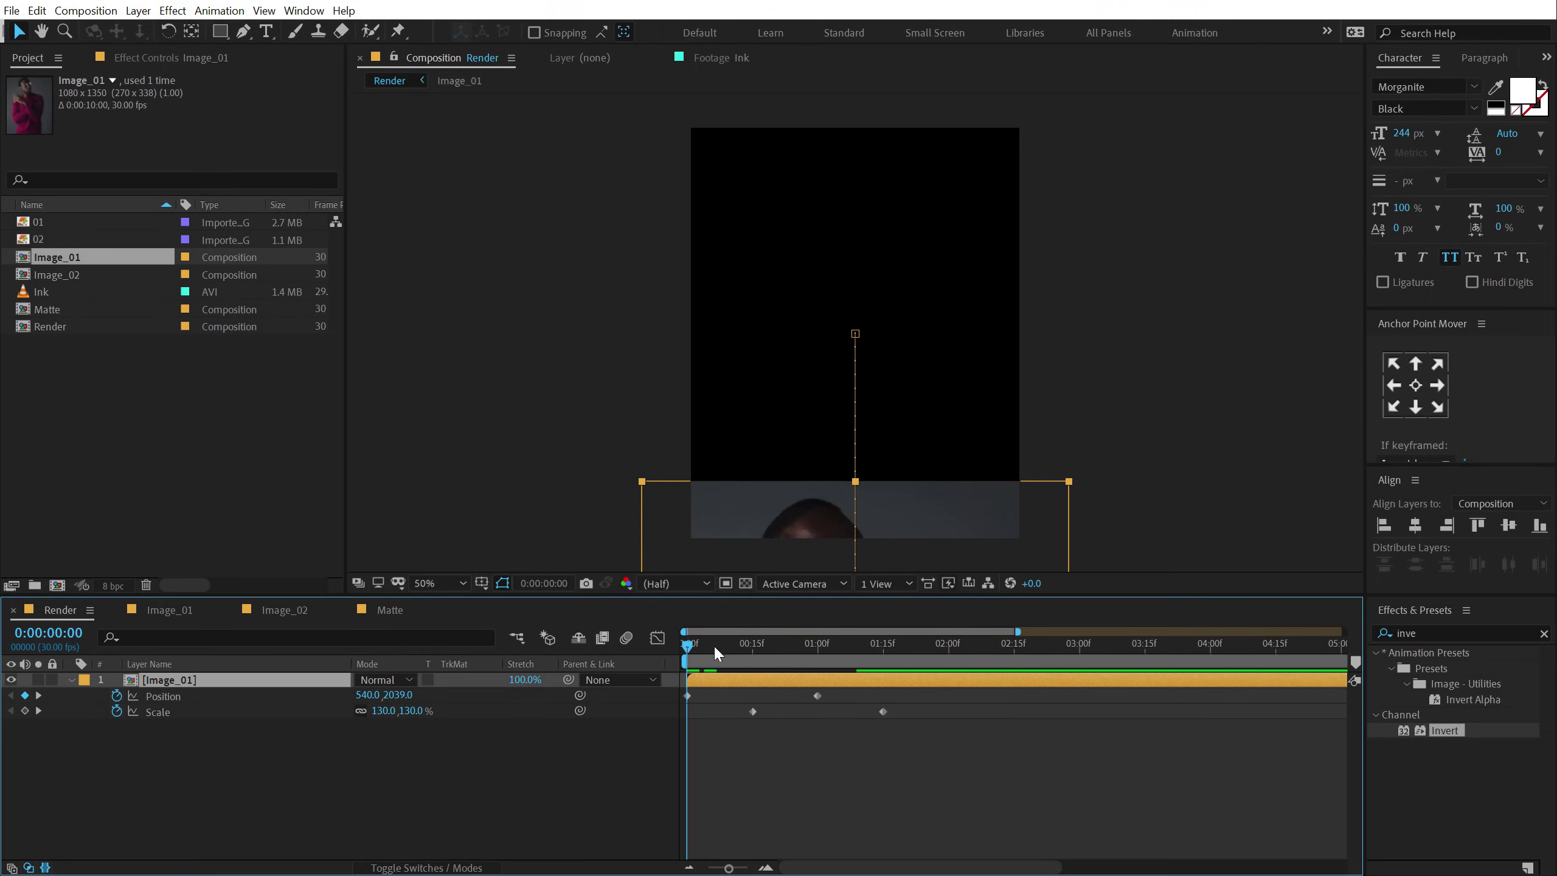
{"action": "left_click_drag", "start_coordinate": [402, 695], "coordinate": [593, 686]}
{"action": "left_click", "coordinate": [591, 816]}
- Shift both Scale keyframes five frames to the right, to 0:00:00:20 and 0:00:01:20
{"action": "left_click_drag", "start_coordinate": [700, 641], "coordinate": [776, 656]}
{"action": "key", "text": "Page_Down"}
{"action": "left_click_drag", "start_coordinate": [716, 713], "coordinate": [906, 713]}
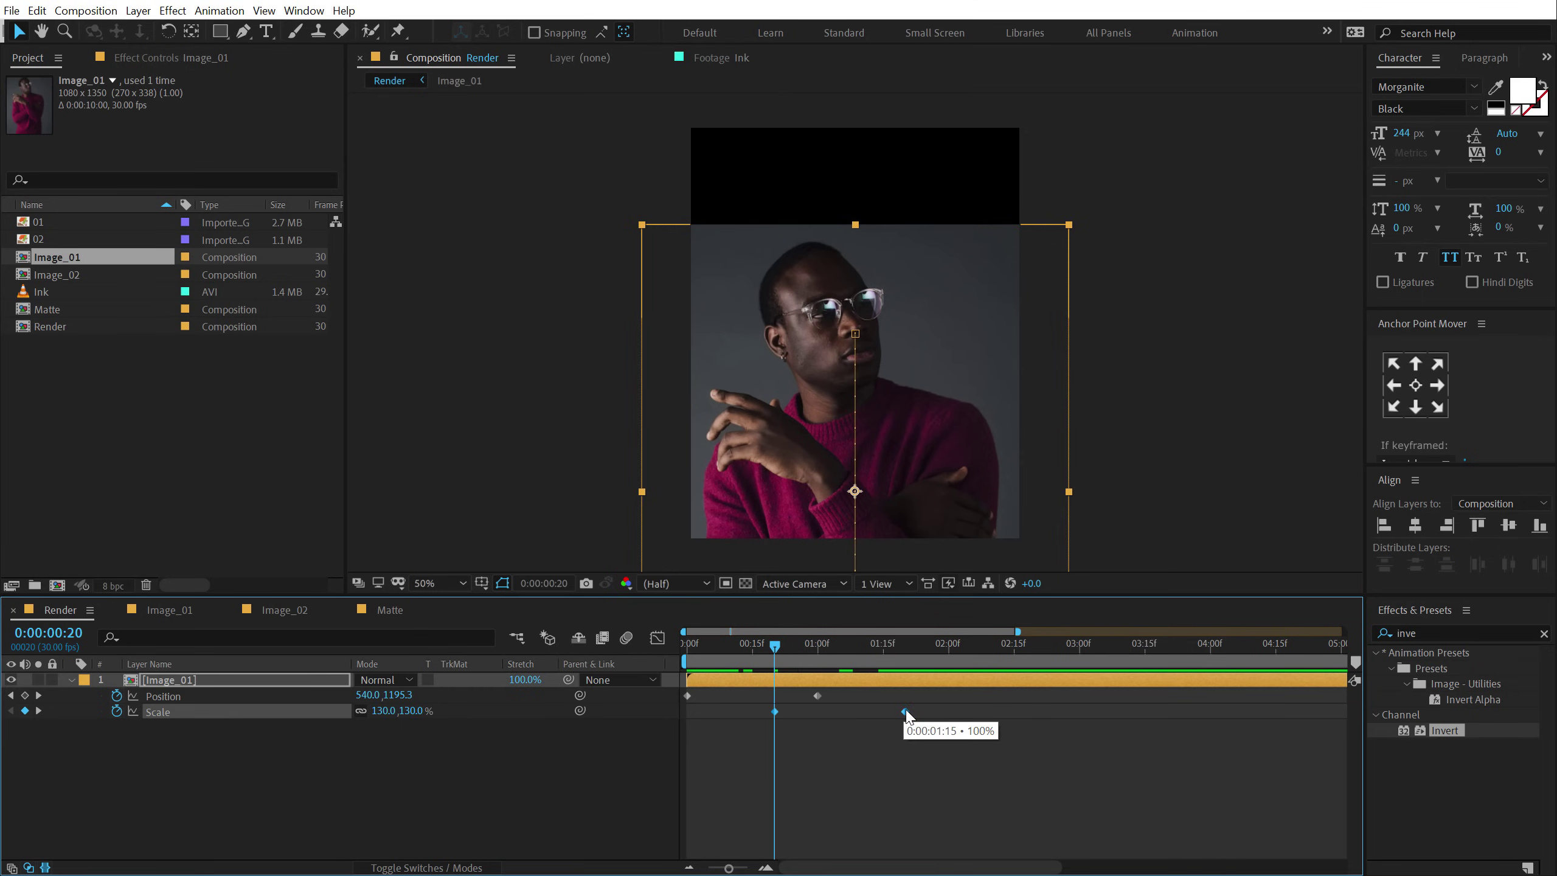
{"action": "left_click", "coordinate": [829, 752]}
- Easy-ease all of Image_01's keyframes and sharpen the Position speed curve into a peak around 0:00:00:15
{"action": "left_click_drag", "start_coordinate": [777, 644], "coordinate": [638, 699]}
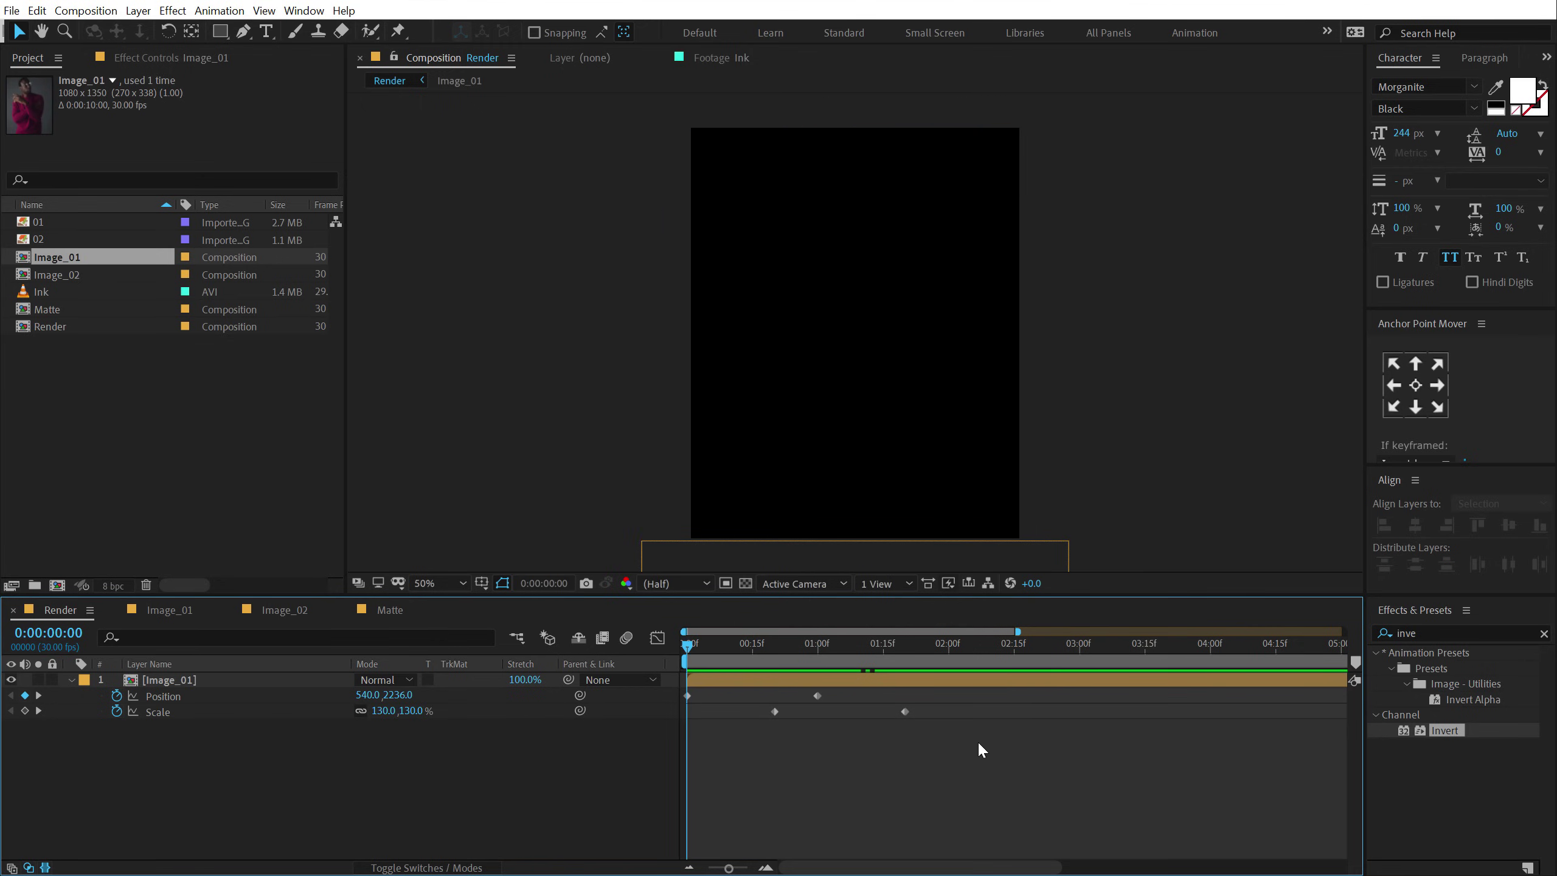
{"action": "left_click_drag", "start_coordinate": [1025, 764], "coordinate": [654, 663]}
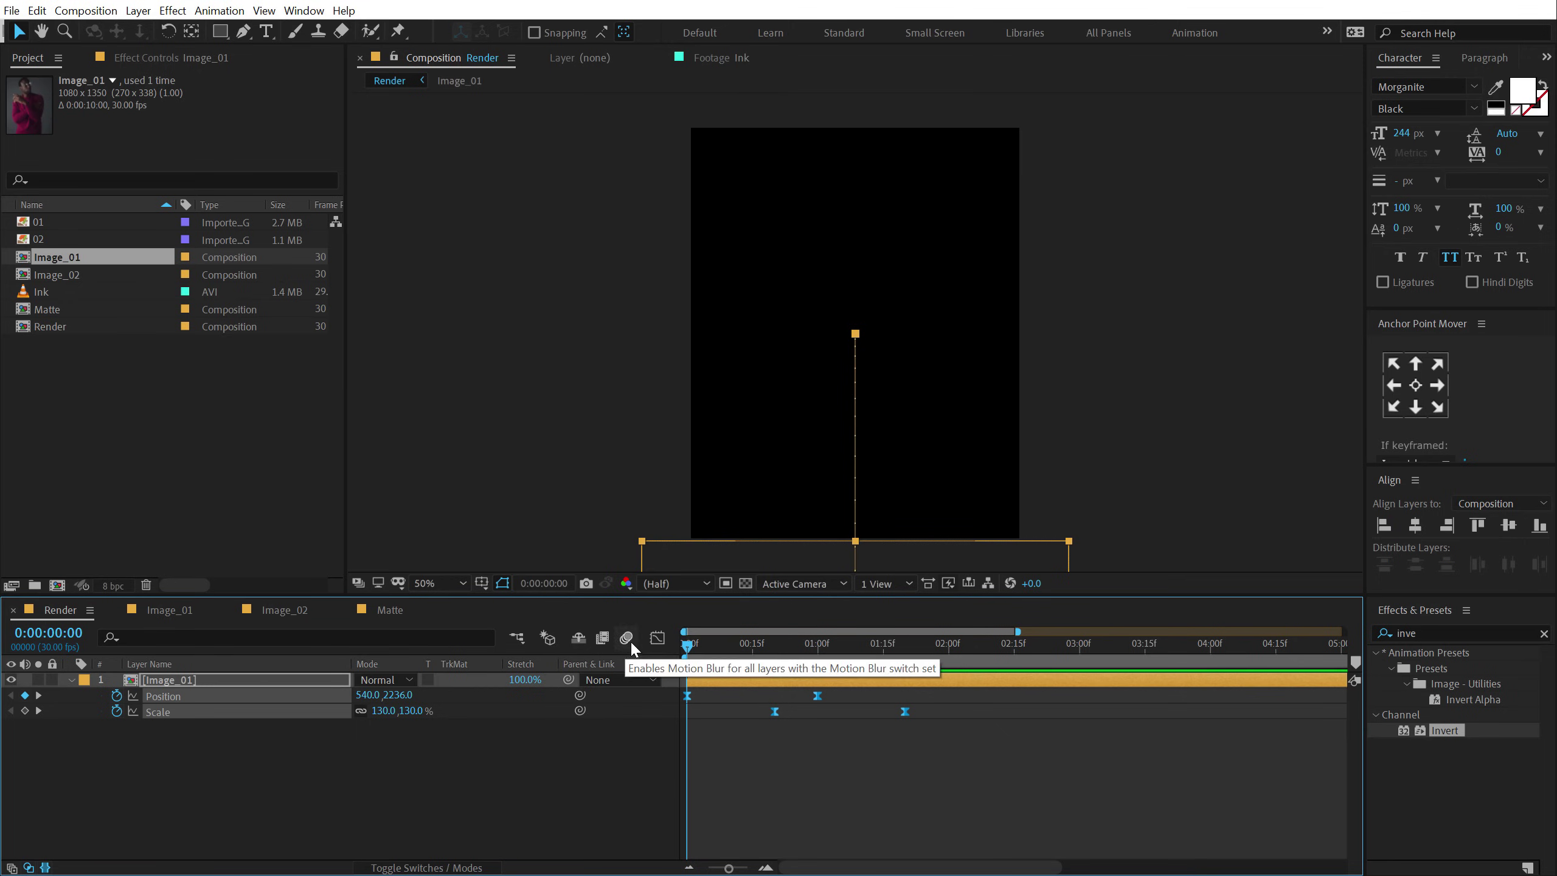
{"action": "left_click", "coordinate": [657, 638]}
{"action": "scroll", "coordinate": [760, 780], "scroll_direction": "up", "scroll_amount": 3}
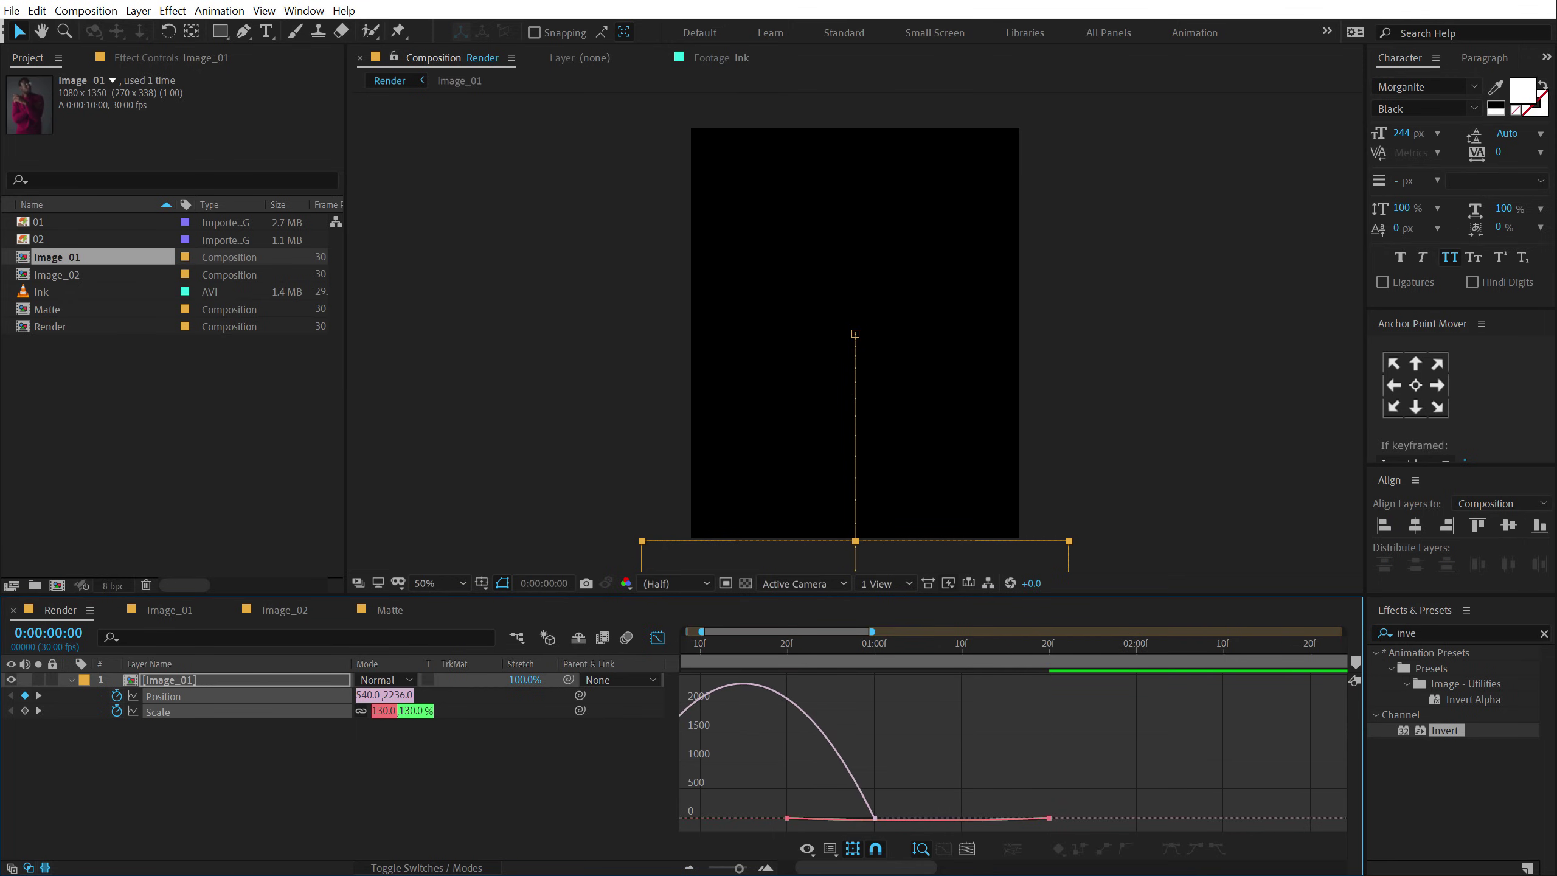
{"action": "left_click_drag", "start_coordinate": [867, 867], "coordinate": [849, 867]}
{"action": "left_click_drag", "start_coordinate": [823, 642], "coordinate": [821, 650]}
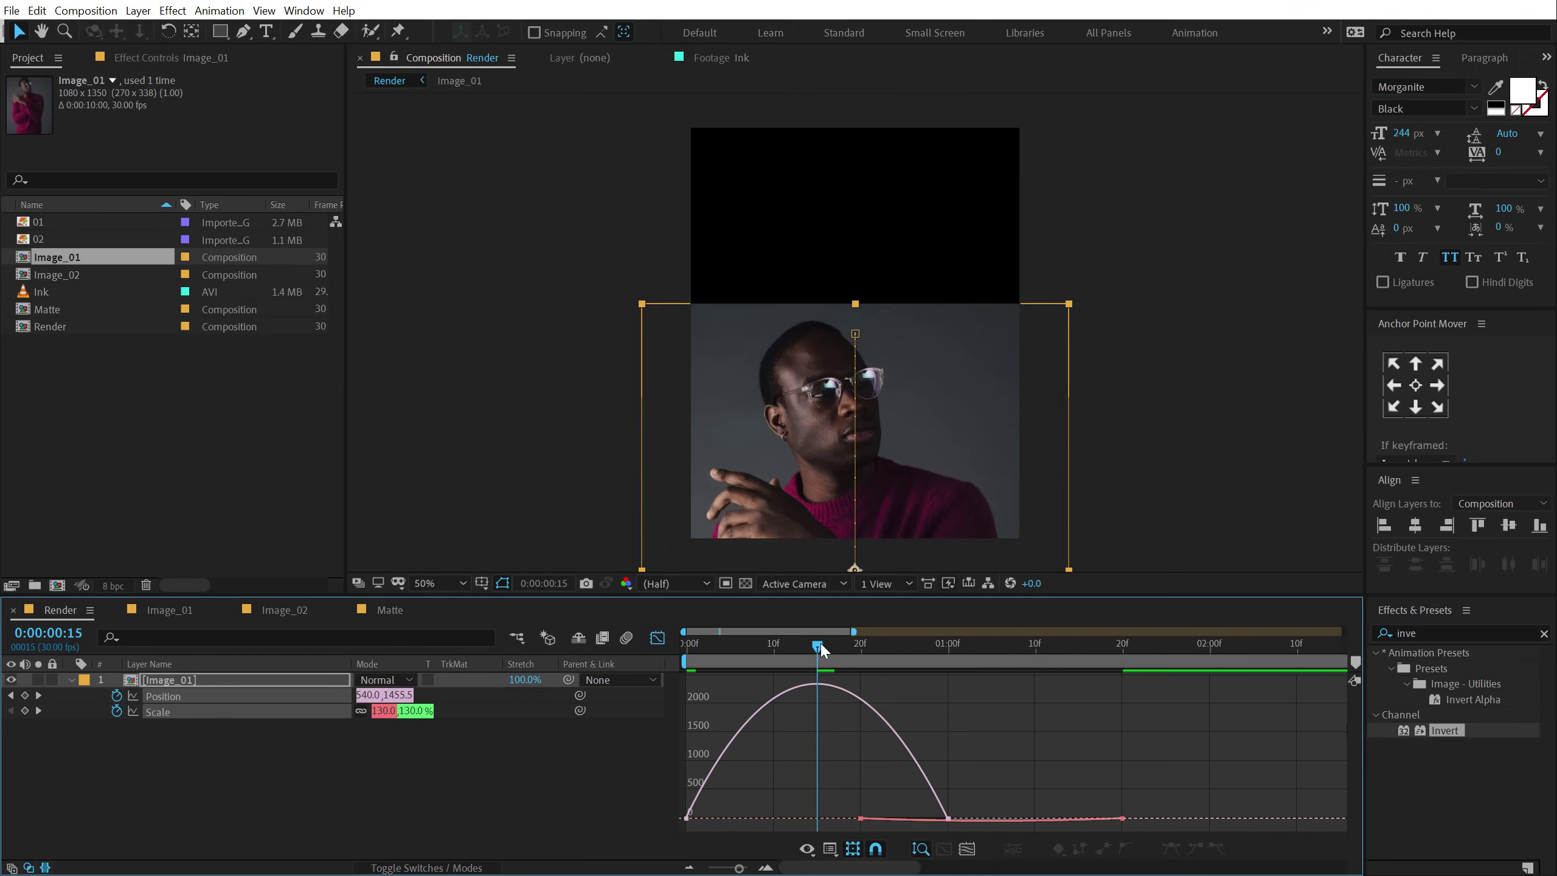
{"action": "left_click", "coordinate": [943, 809]}
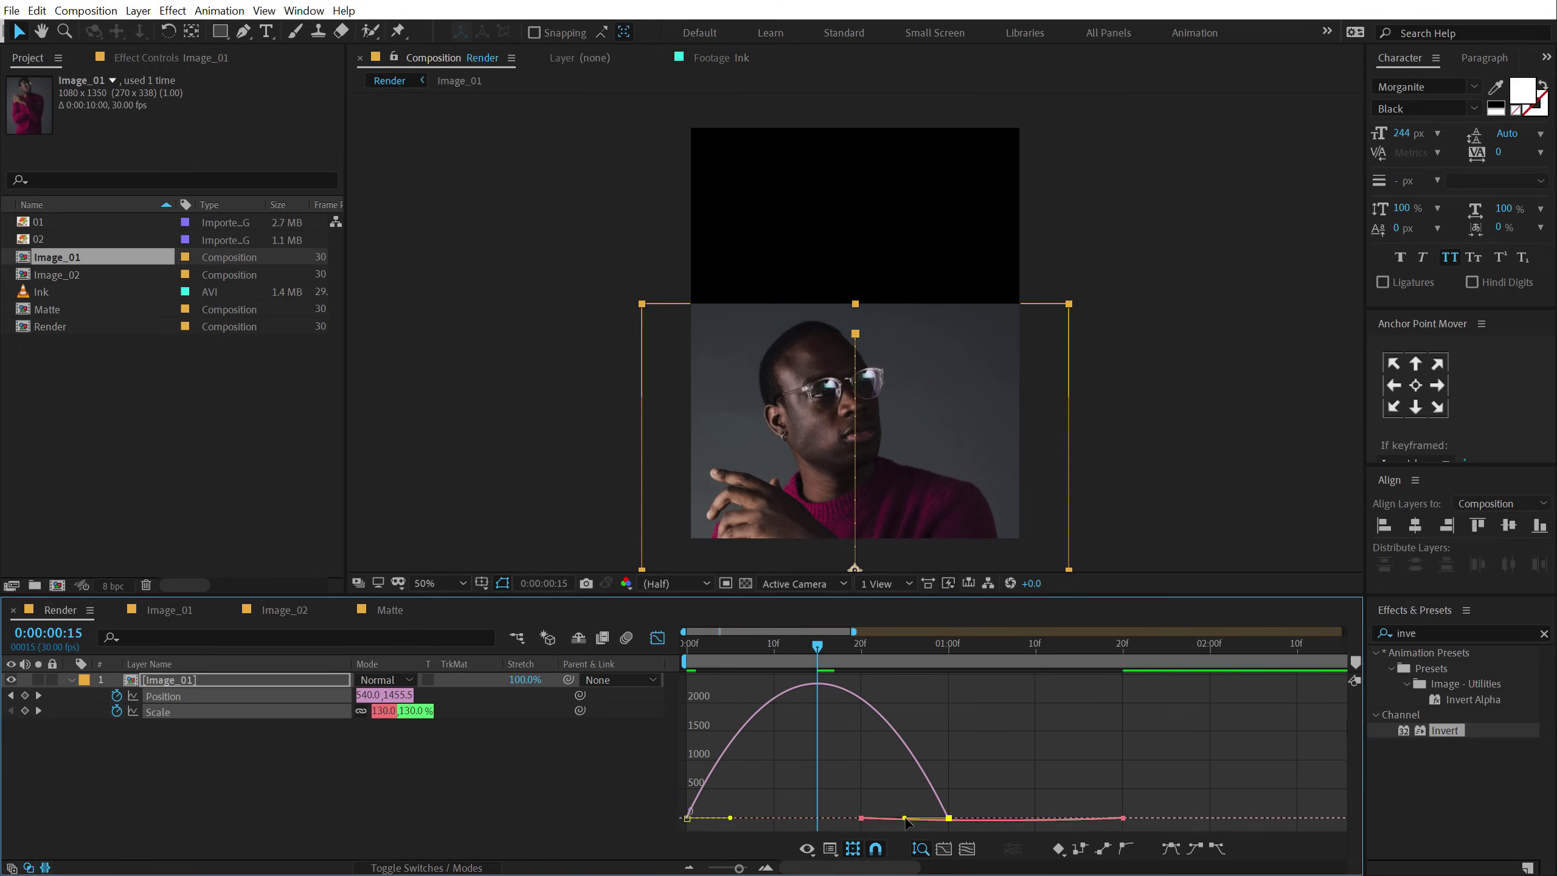
{"action": "left_click_drag", "start_coordinate": [907, 822], "coordinate": [829, 827]}
{"action": "left_click_drag", "start_coordinate": [674, 794], "coordinate": [806, 822]}
{"action": "left_click", "coordinate": [173, 739]}
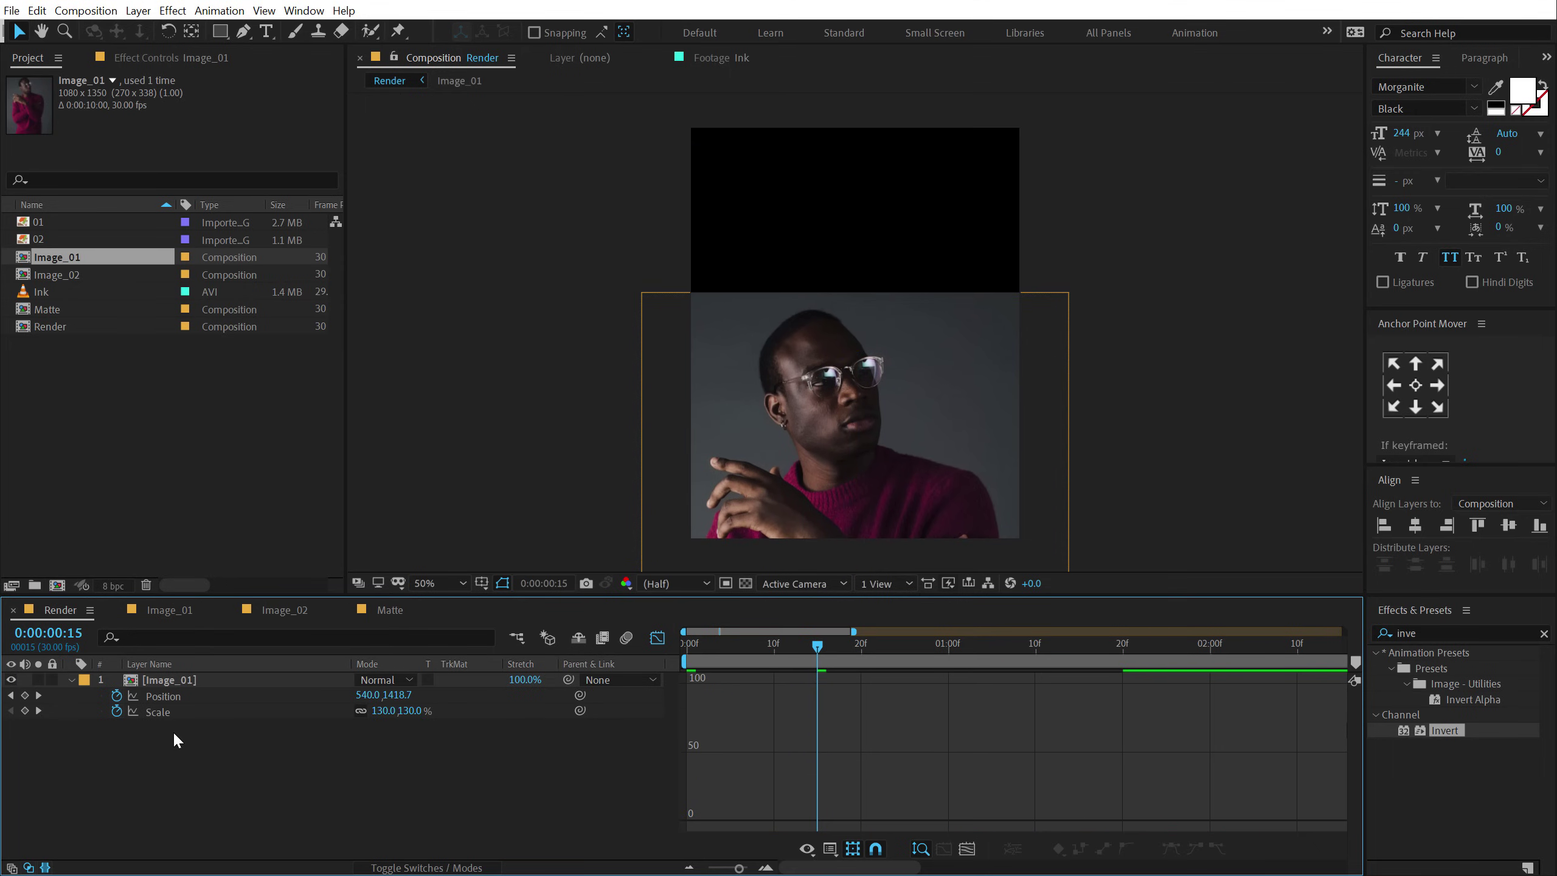
- Sharpen the Scale speed curve into a steep spike around 0:00:01:05 in the graph editor
{"action": "left_click", "coordinate": [160, 711]}
{"action": "left_click_drag", "start_coordinate": [938, 650], "coordinate": [993, 646]}
{"action": "left_click_drag", "start_coordinate": [794, 721], "coordinate": [986, 683]}
{"action": "left_click_drag", "start_coordinate": [1082, 686], "coordinate": [1000, 683]}
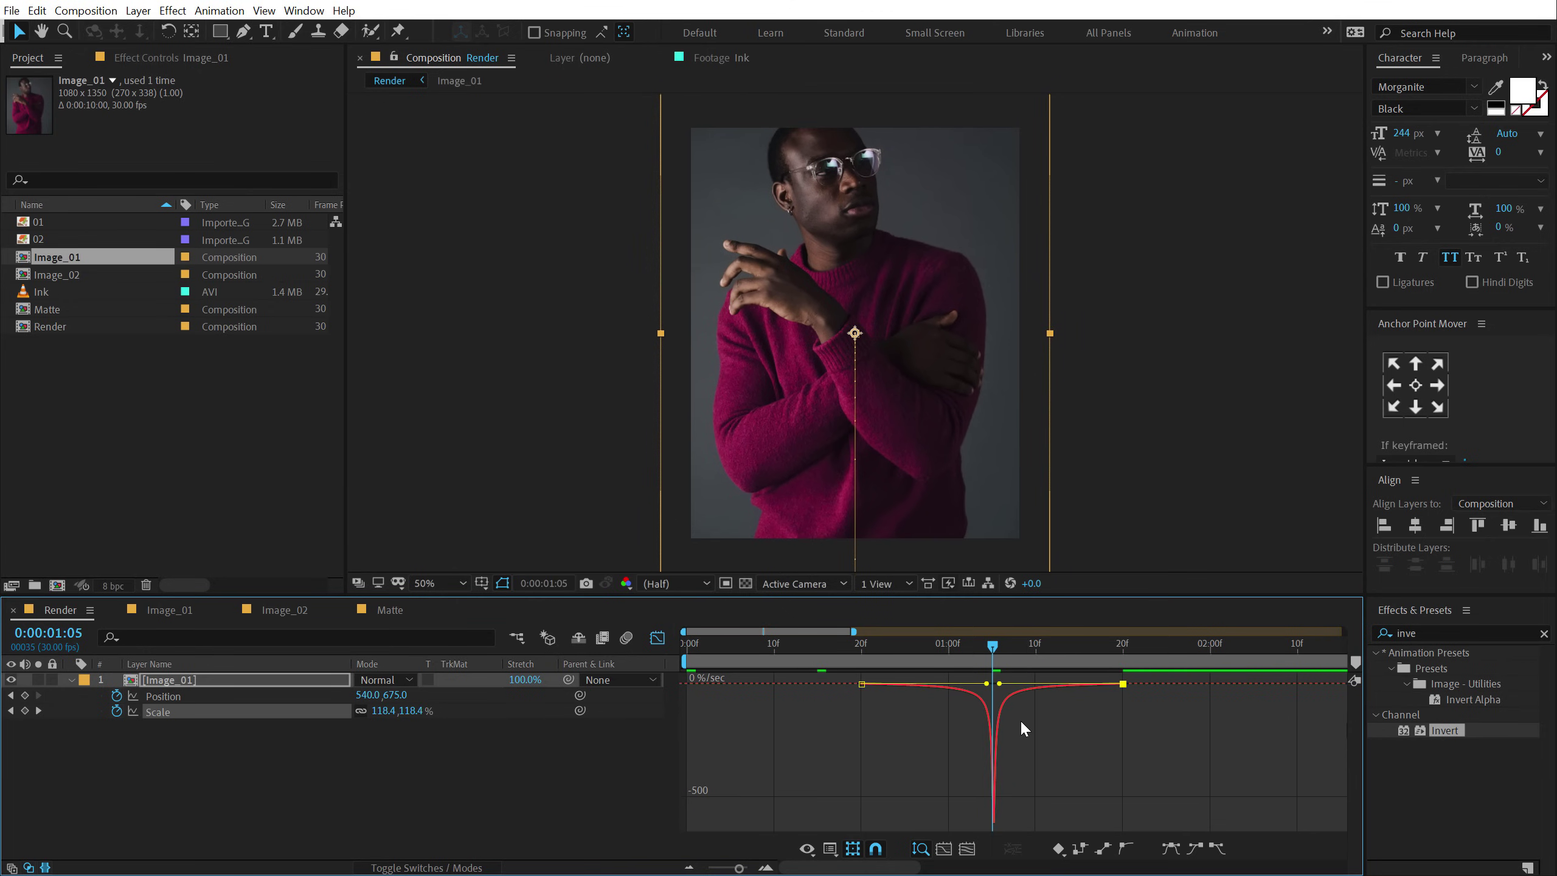
{"action": "right_click", "coordinate": [1022, 724]}
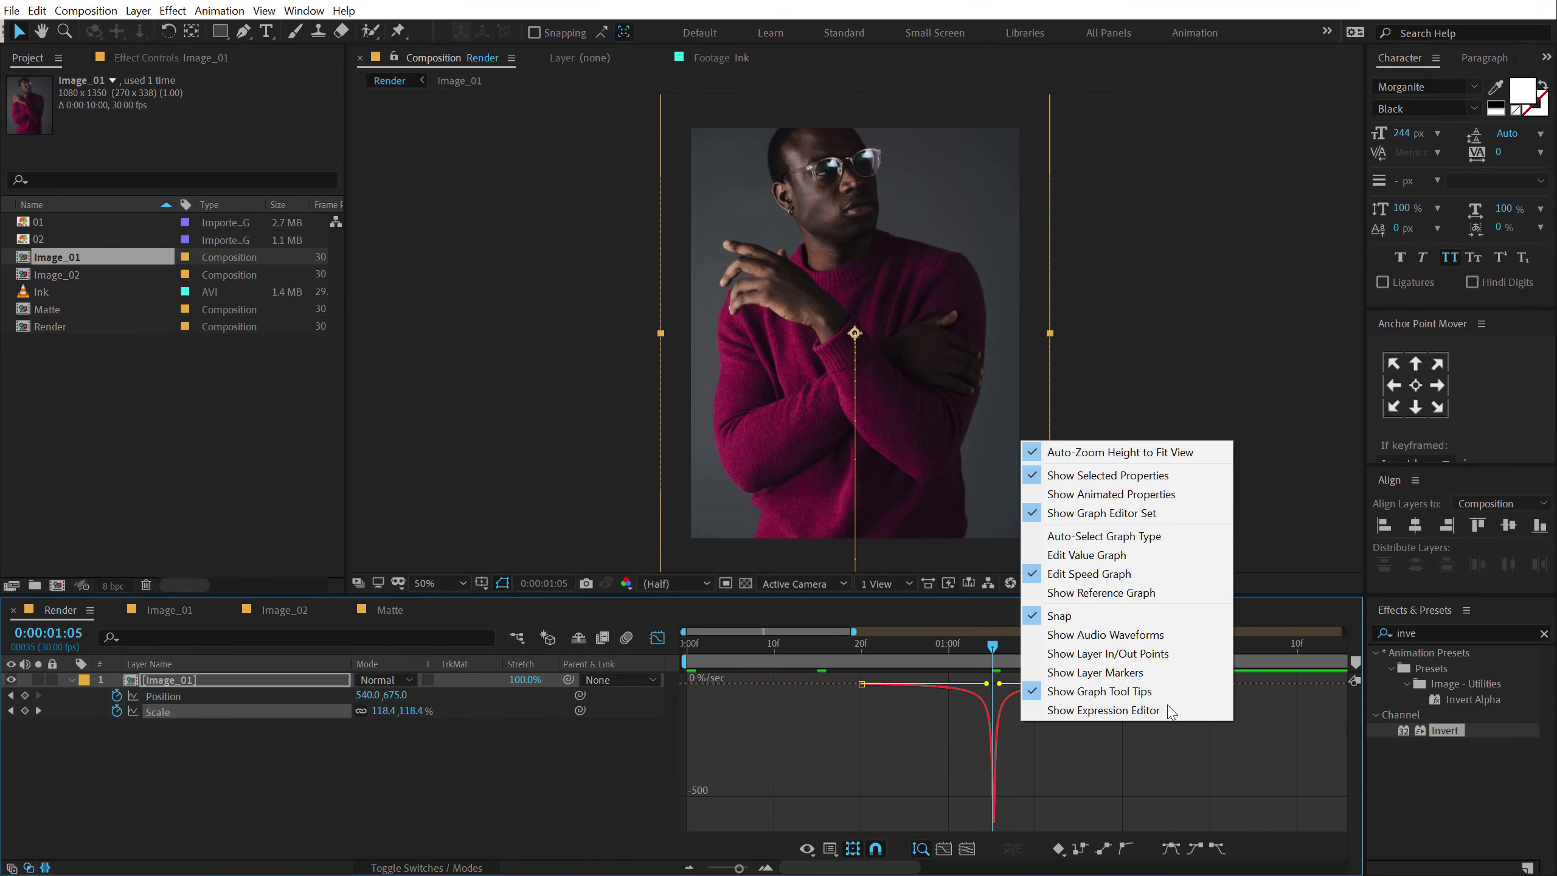
{"action": "left_click", "coordinate": [1111, 793]}
- Leave the graph editor and preview Image_01's eased entrance from the start
{"action": "left_click_drag", "start_coordinate": [709, 643], "coordinate": [664, 646]}
{"action": "left_click", "coordinate": [657, 638]}
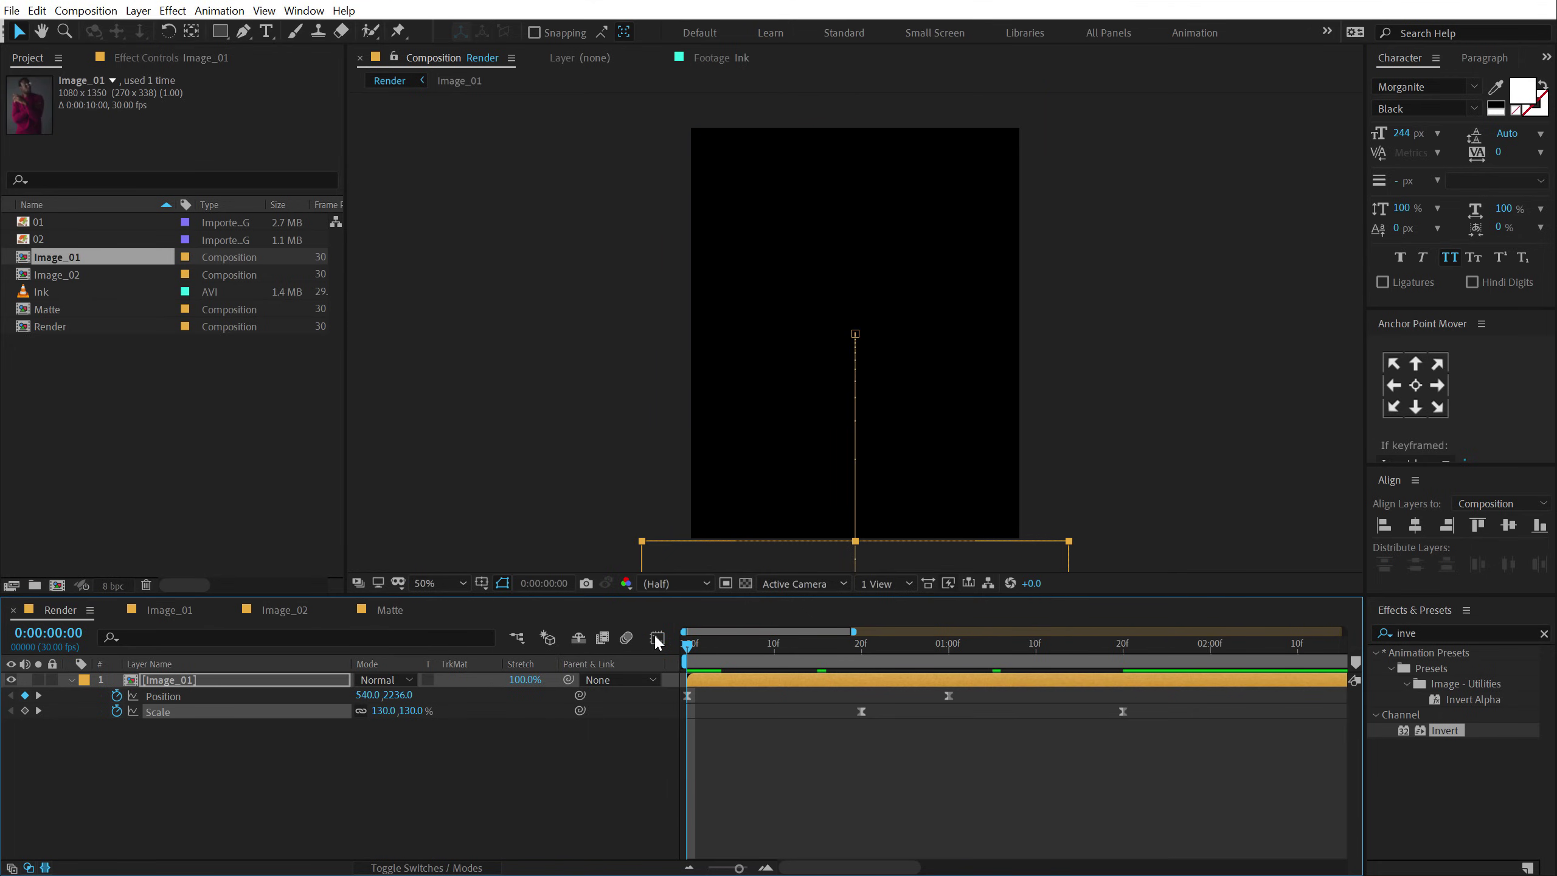
{"action": "key", "text": "space"}
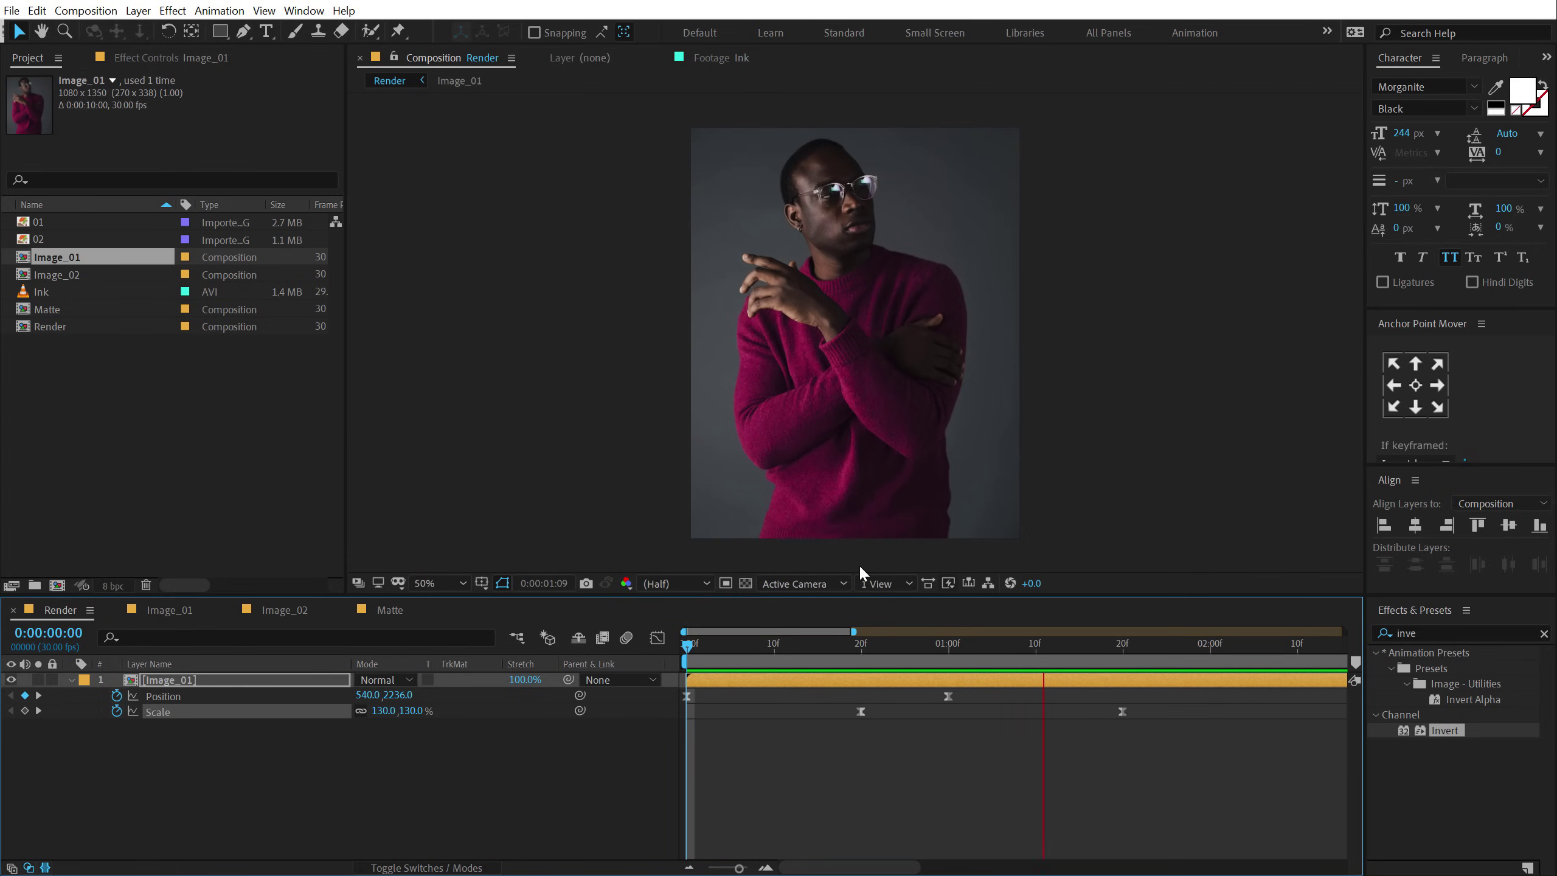
- Change Image_01's ending Scale keyframe at 0:00:01:20 to 110%
{"action": "left_click_drag", "start_coordinate": [844, 655], "coordinate": [1124, 669]}
{"action": "left_click", "coordinate": [1035, 770]}
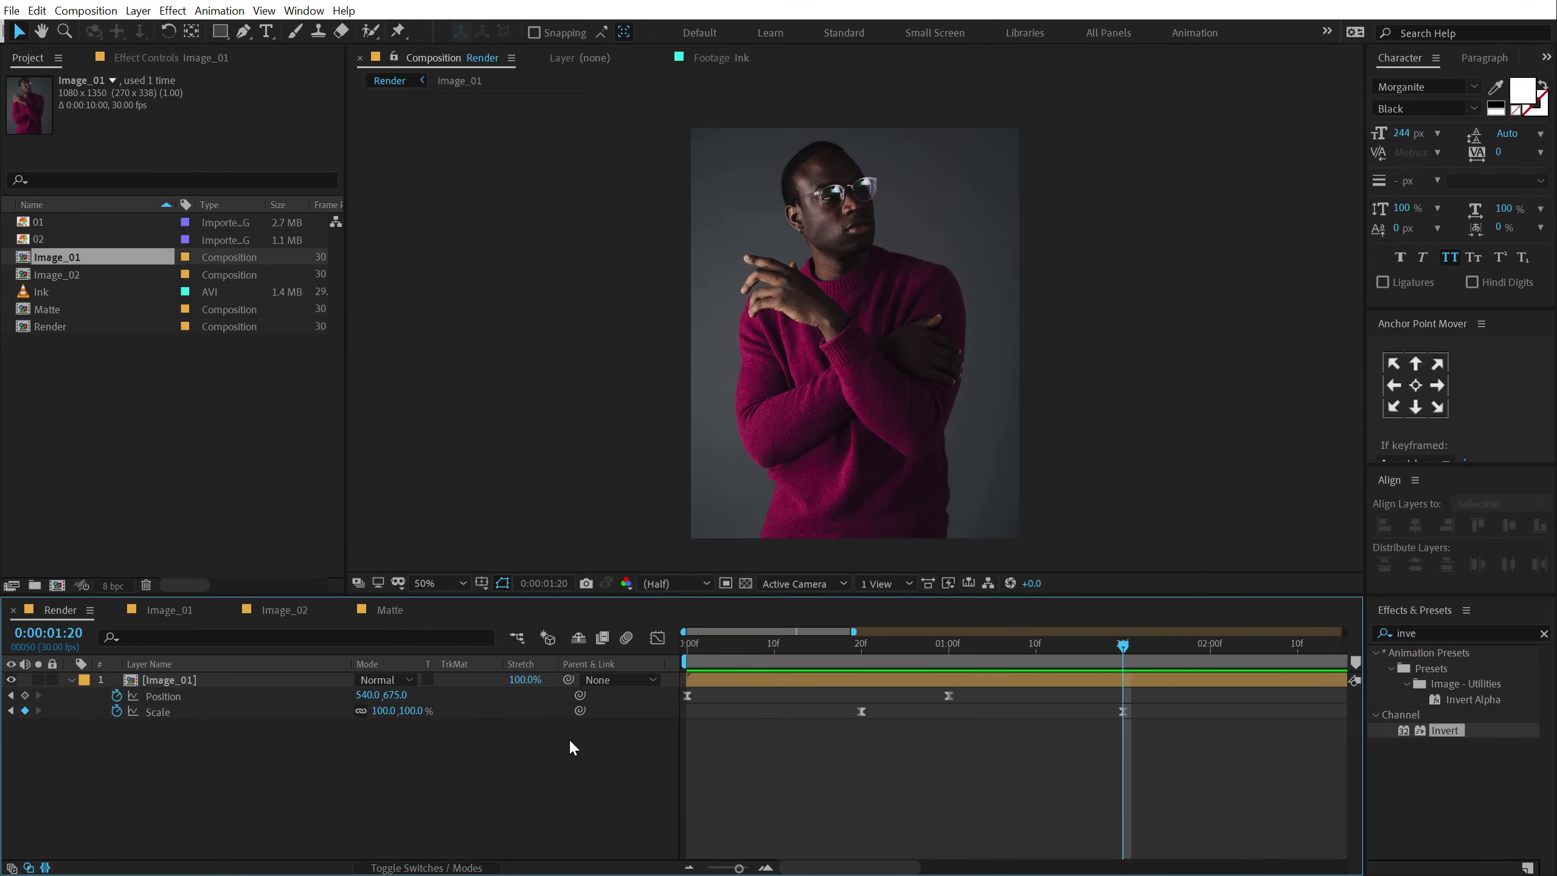
{"action": "left_click", "coordinate": [413, 711]}
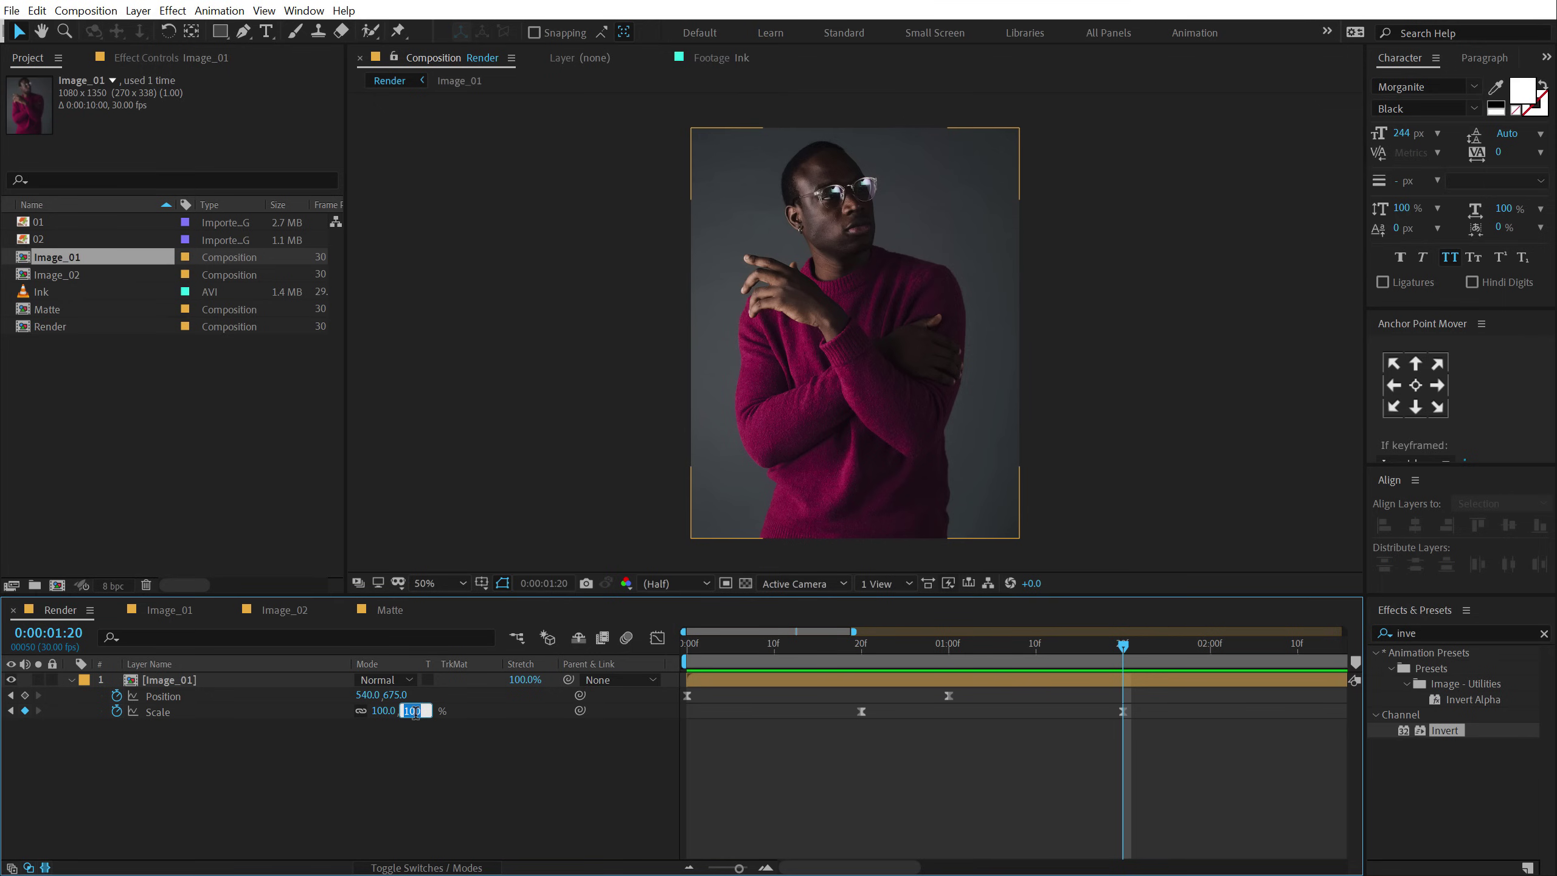
{"action": "type", "text": "110"}
{"action": "key", "text": "Return"}
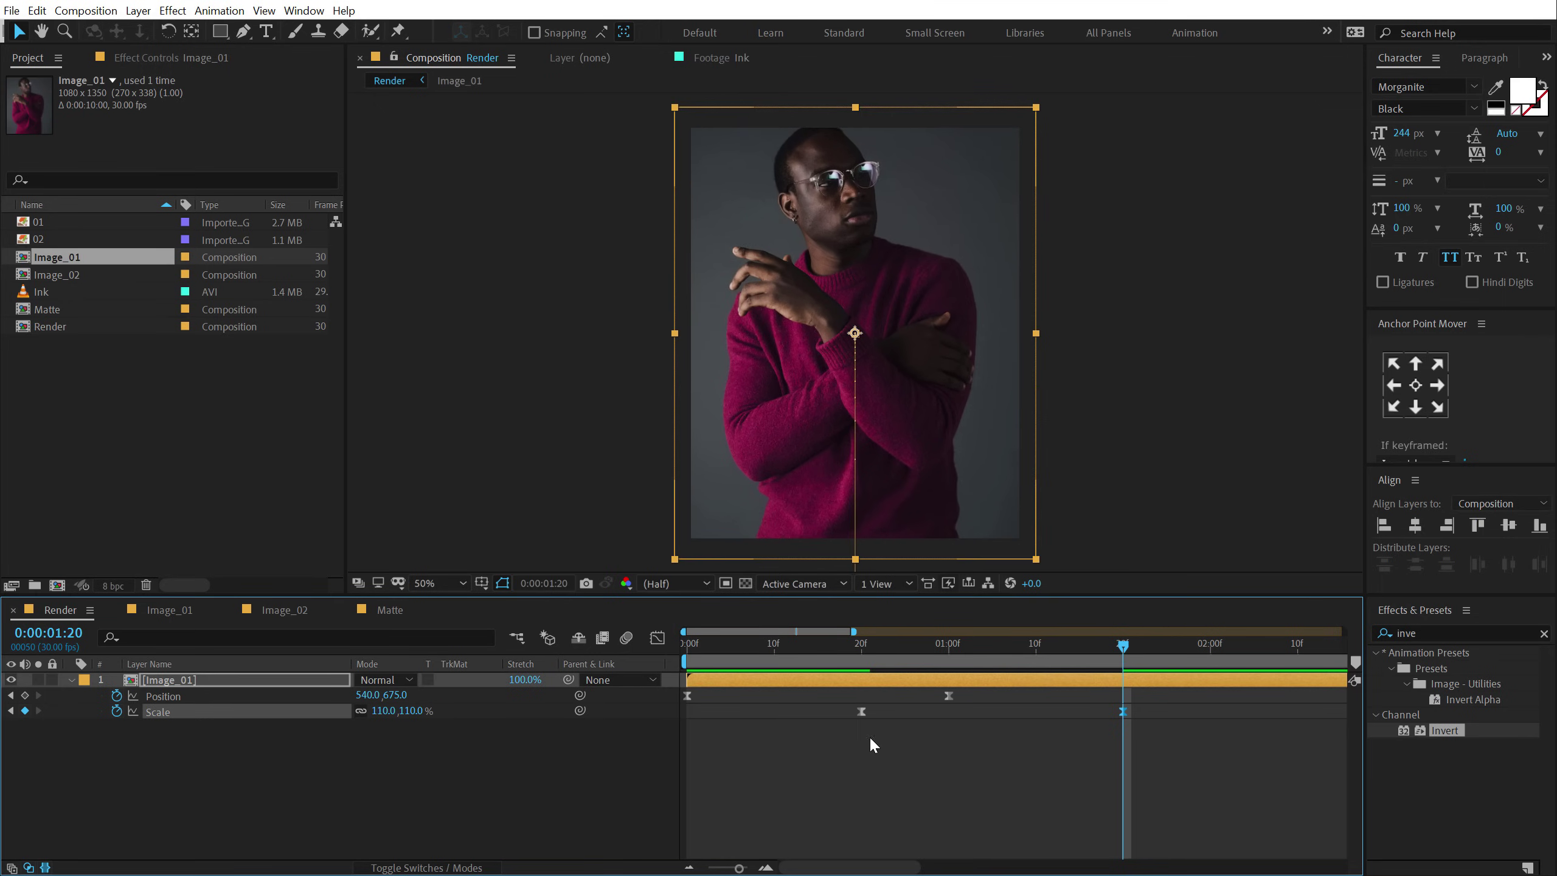
- Apply the Transform distort effect to the Image_01 layer
{"action": "key", "text": "minus"}
{"action": "left_click", "coordinate": [185, 680]}
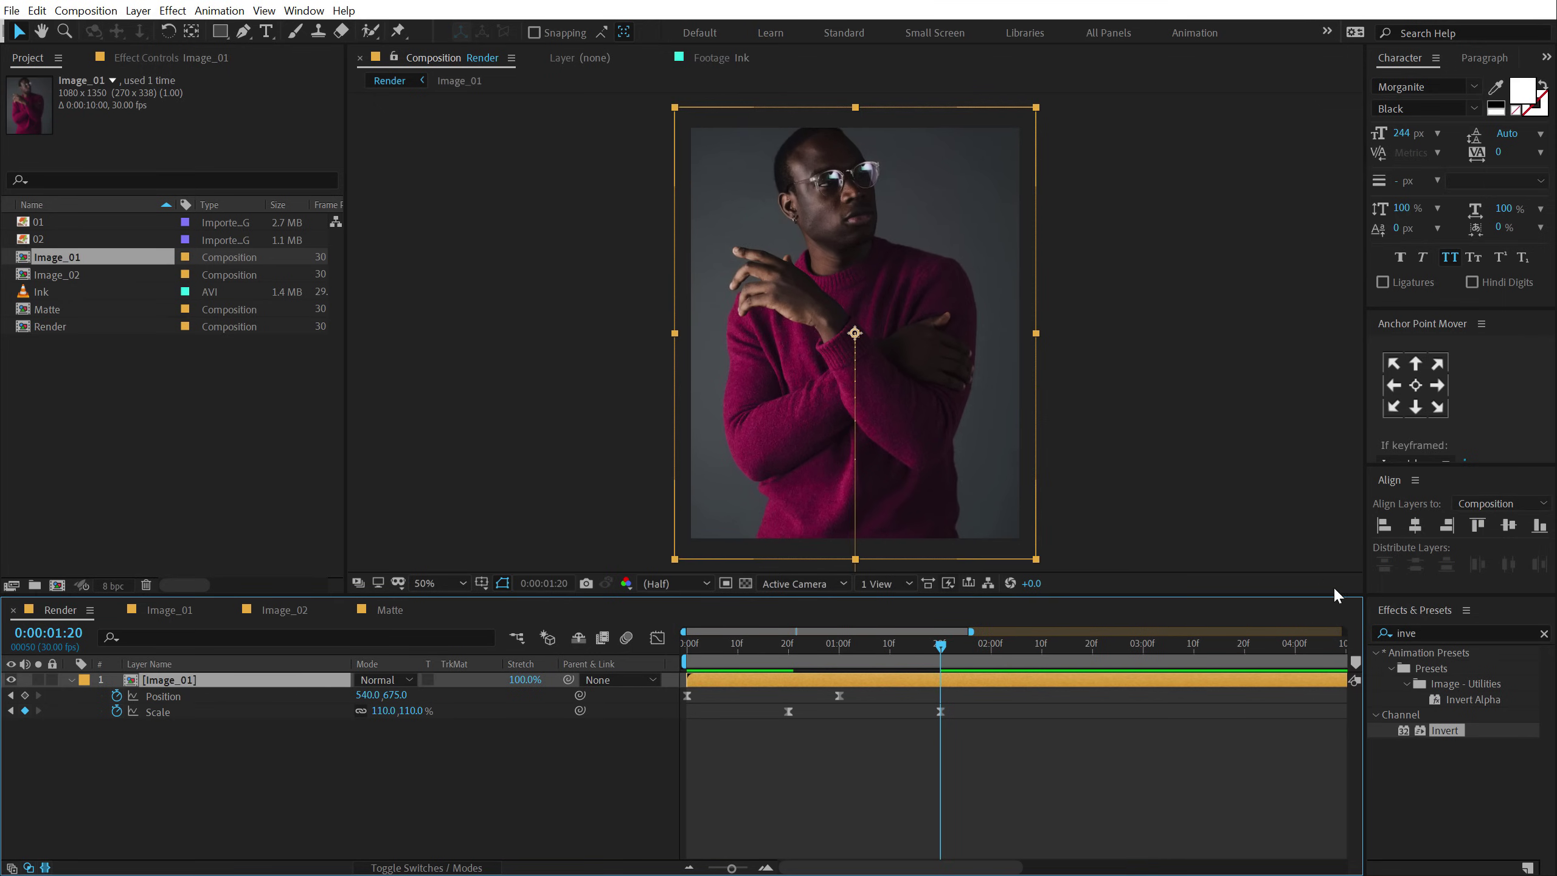
{"action": "left_click", "coordinate": [1451, 634]}
{"action": "type", "text": "tran"}
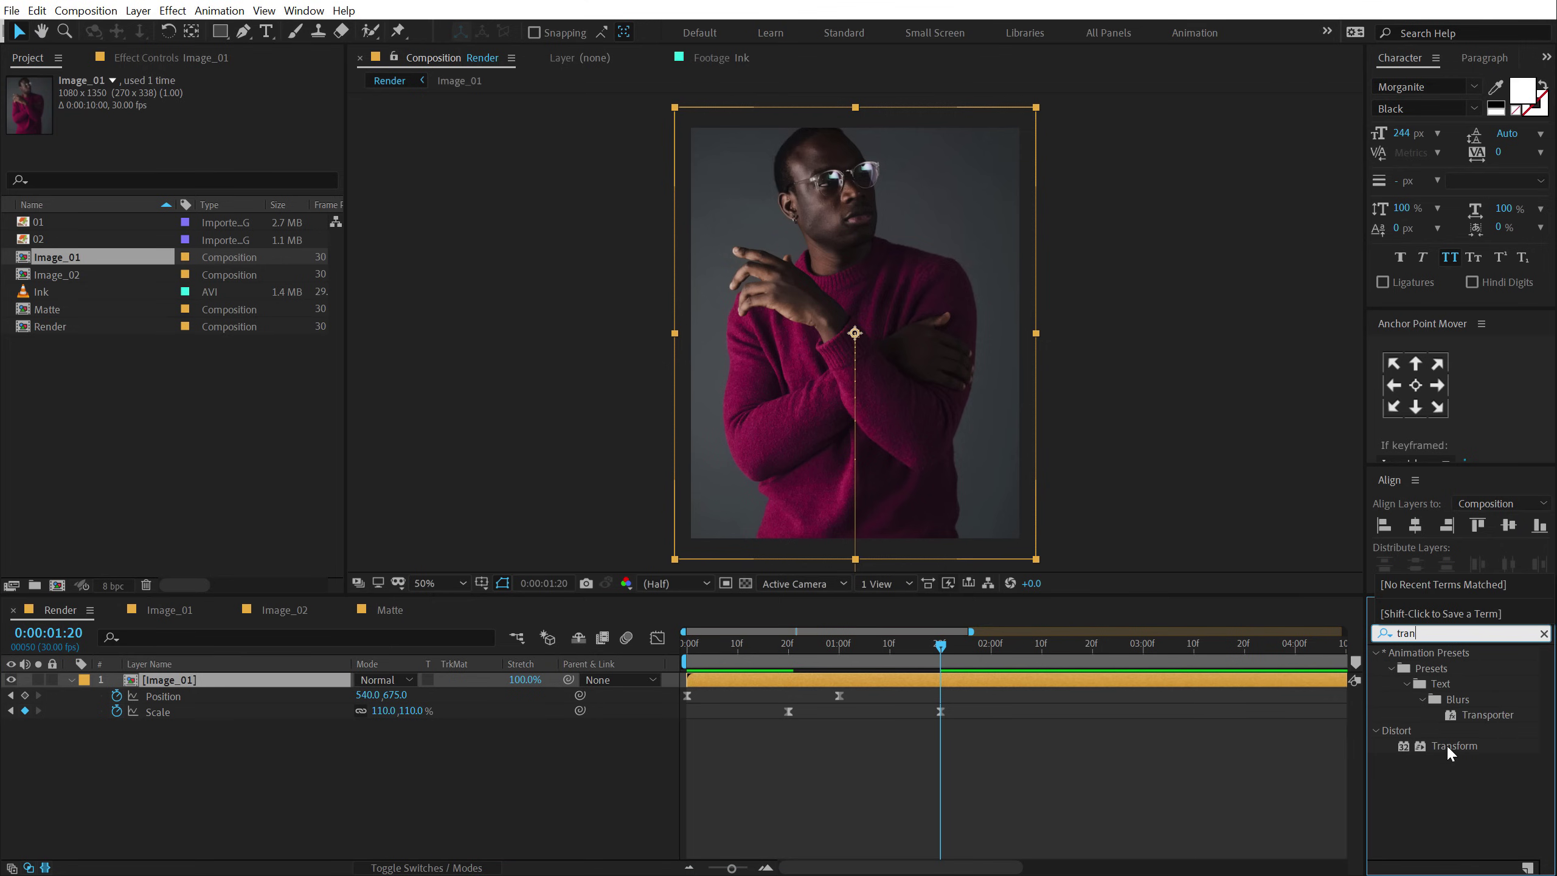
{"action": "double_click", "coordinate": [1447, 745]}
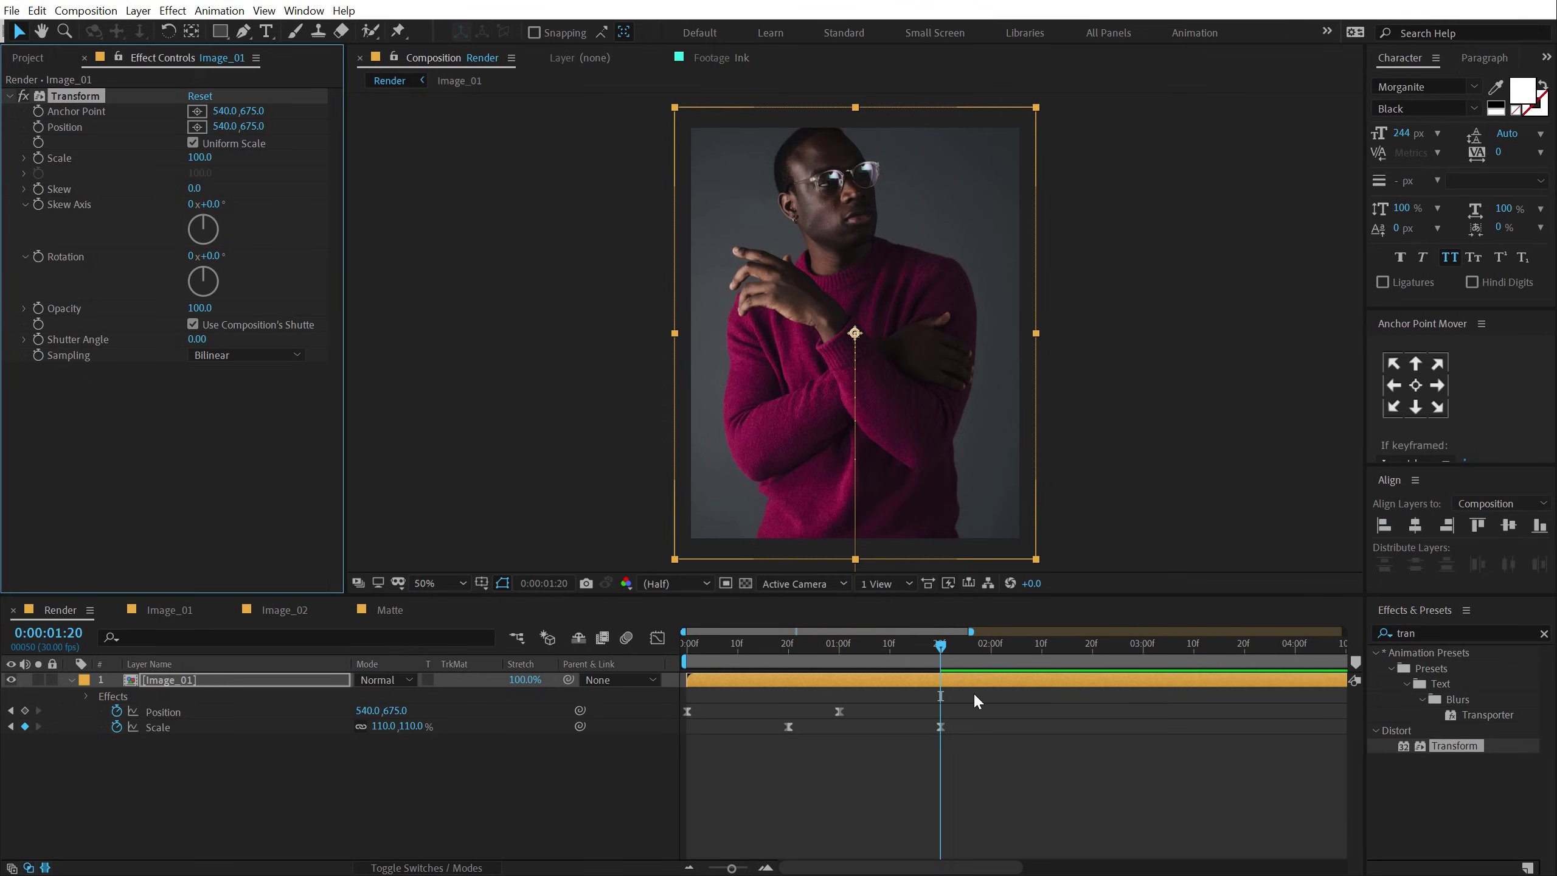
- Keyframe the Transform effect's Scale on Image_01 at 110 at 0:00:01:10
{"action": "left_click_drag", "start_coordinate": [906, 654], "coordinate": [889, 655]}
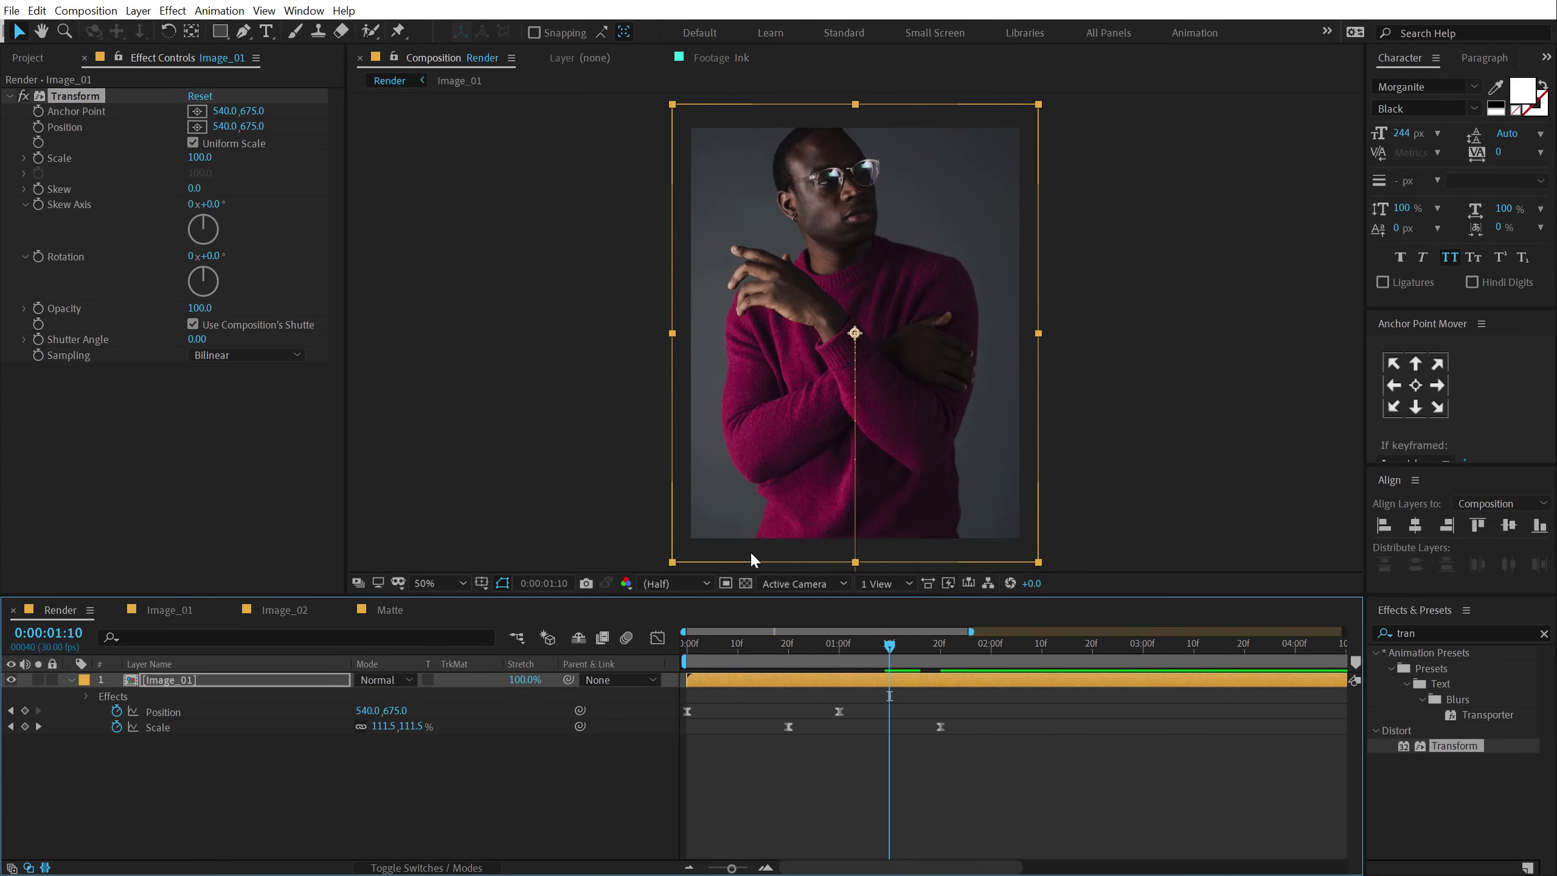
{"action": "left_click", "coordinate": [880, 685]}
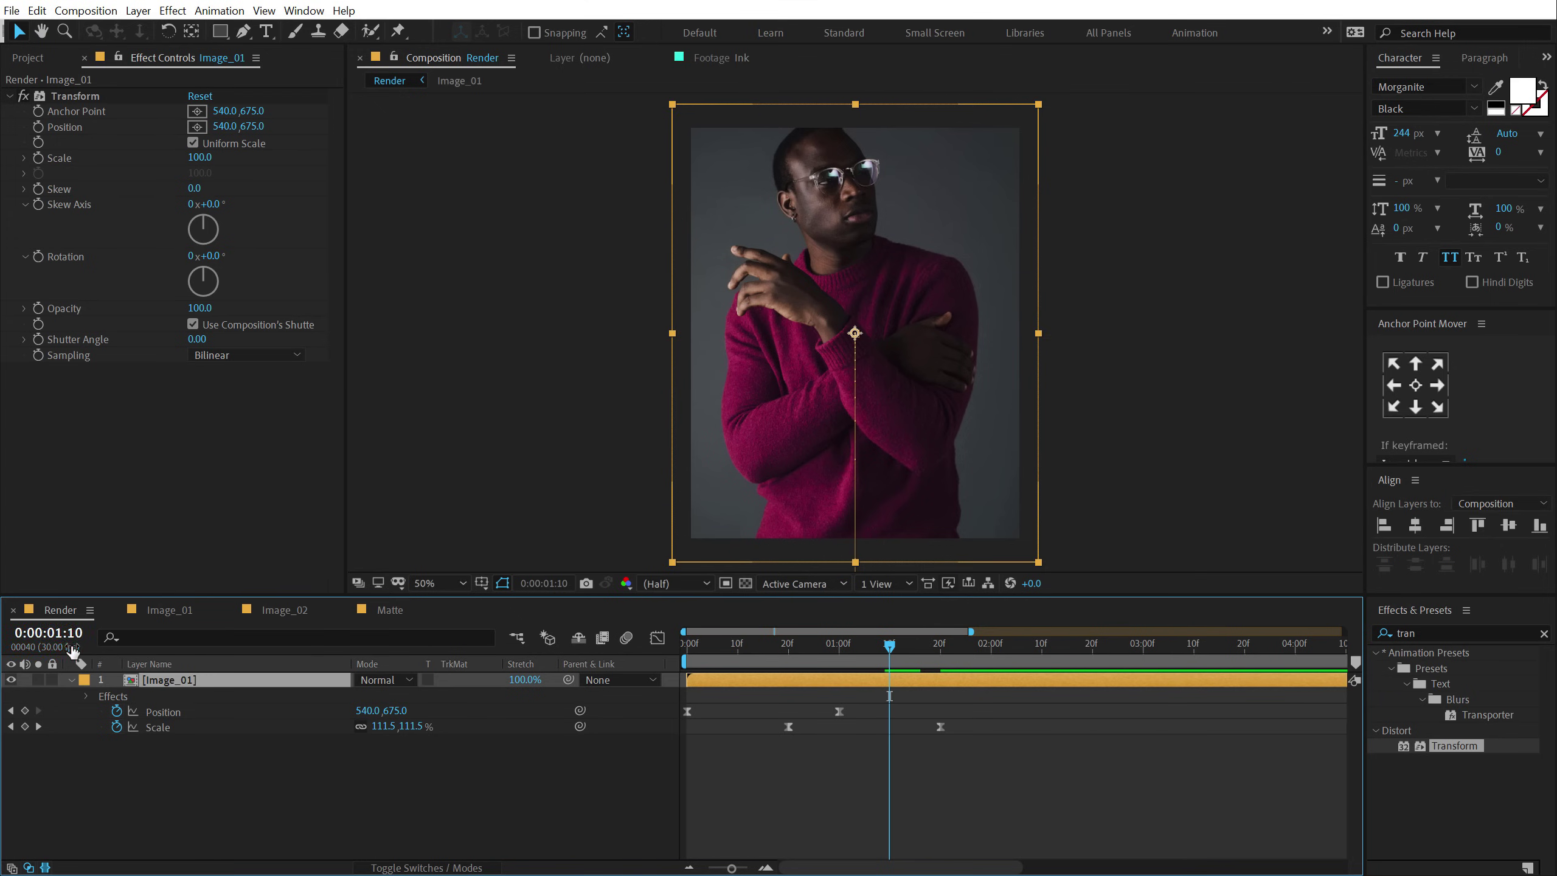
{"action": "left_click", "coordinate": [200, 158]}
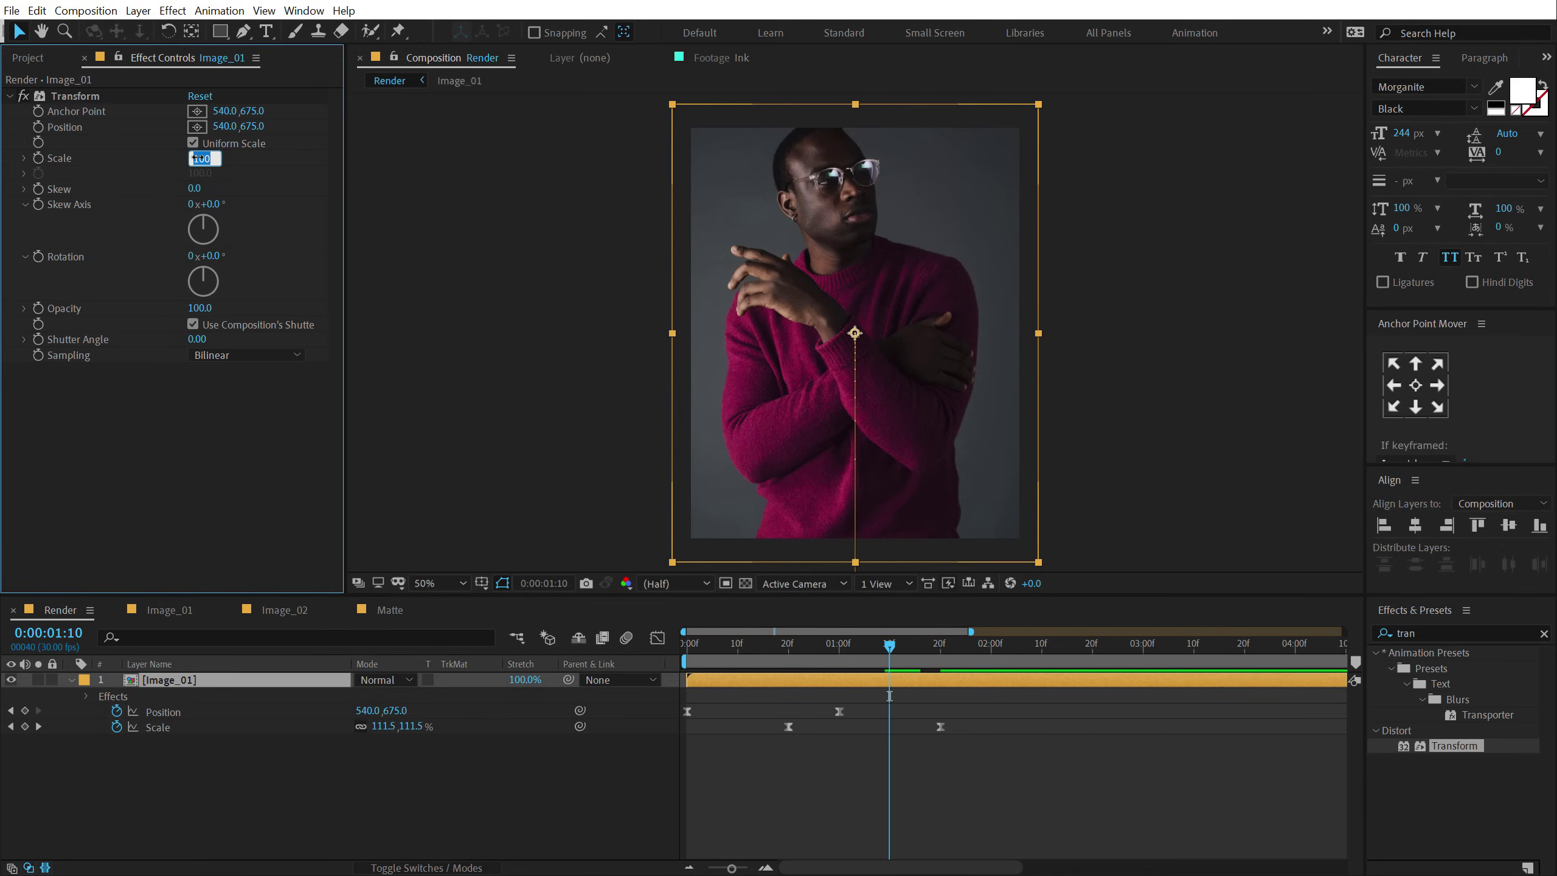
{"action": "type", "text": "11"}
{"action": "key", "text": "Return"}
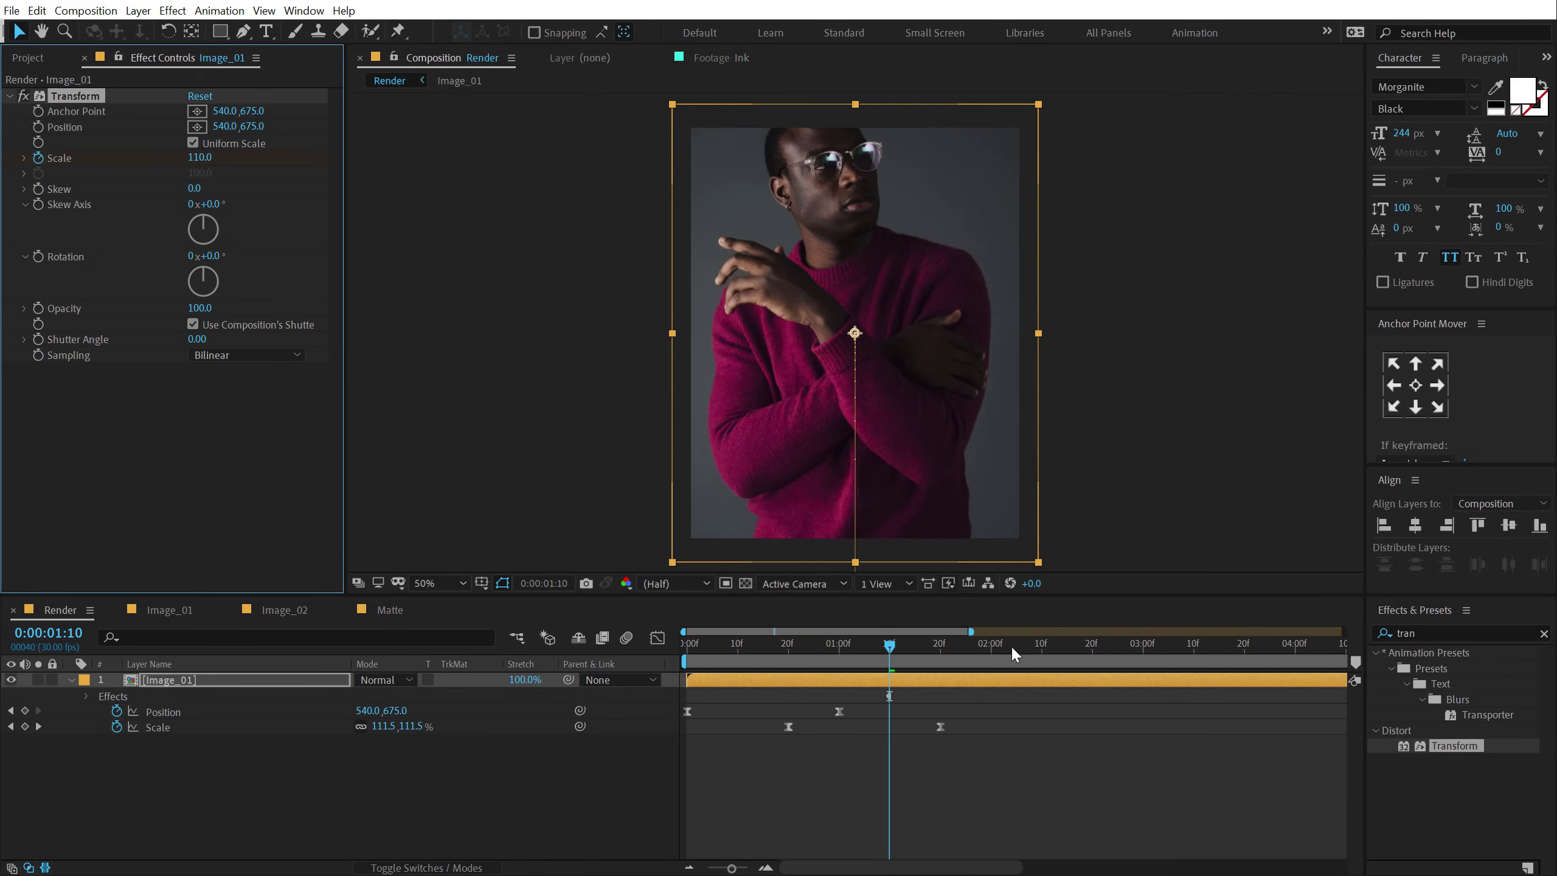
- Add a second Transform Scale keyframe of 100 to Image_01 at 0:00:03:00
{"action": "left_click_drag", "start_coordinate": [1015, 644], "coordinate": [1143, 675]}
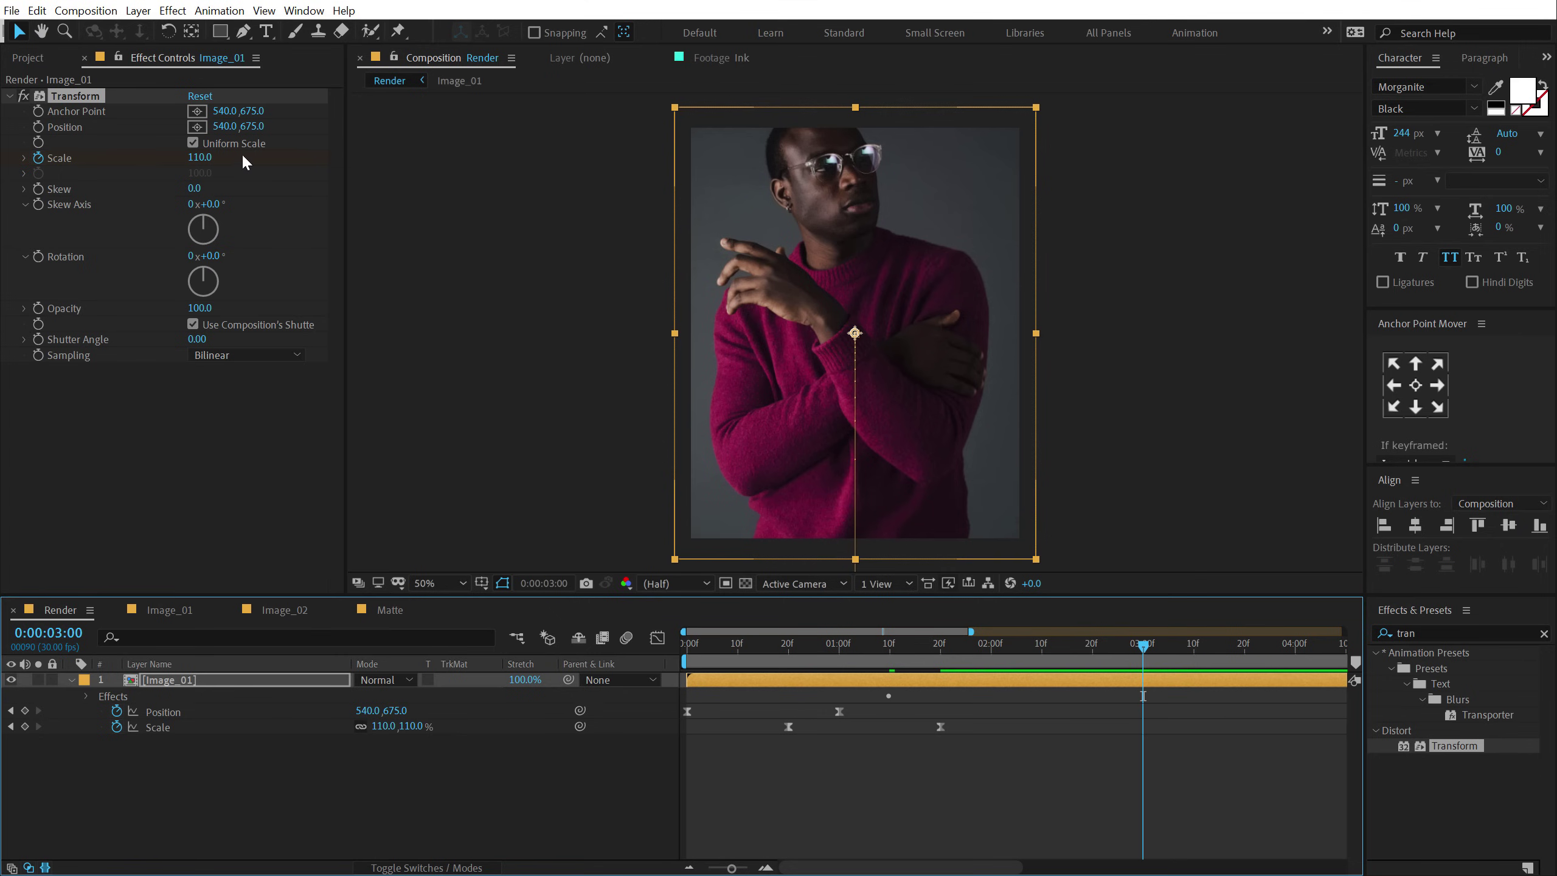
{"action": "left_click", "coordinate": [203, 159]}
{"action": "type", "text": "100"}
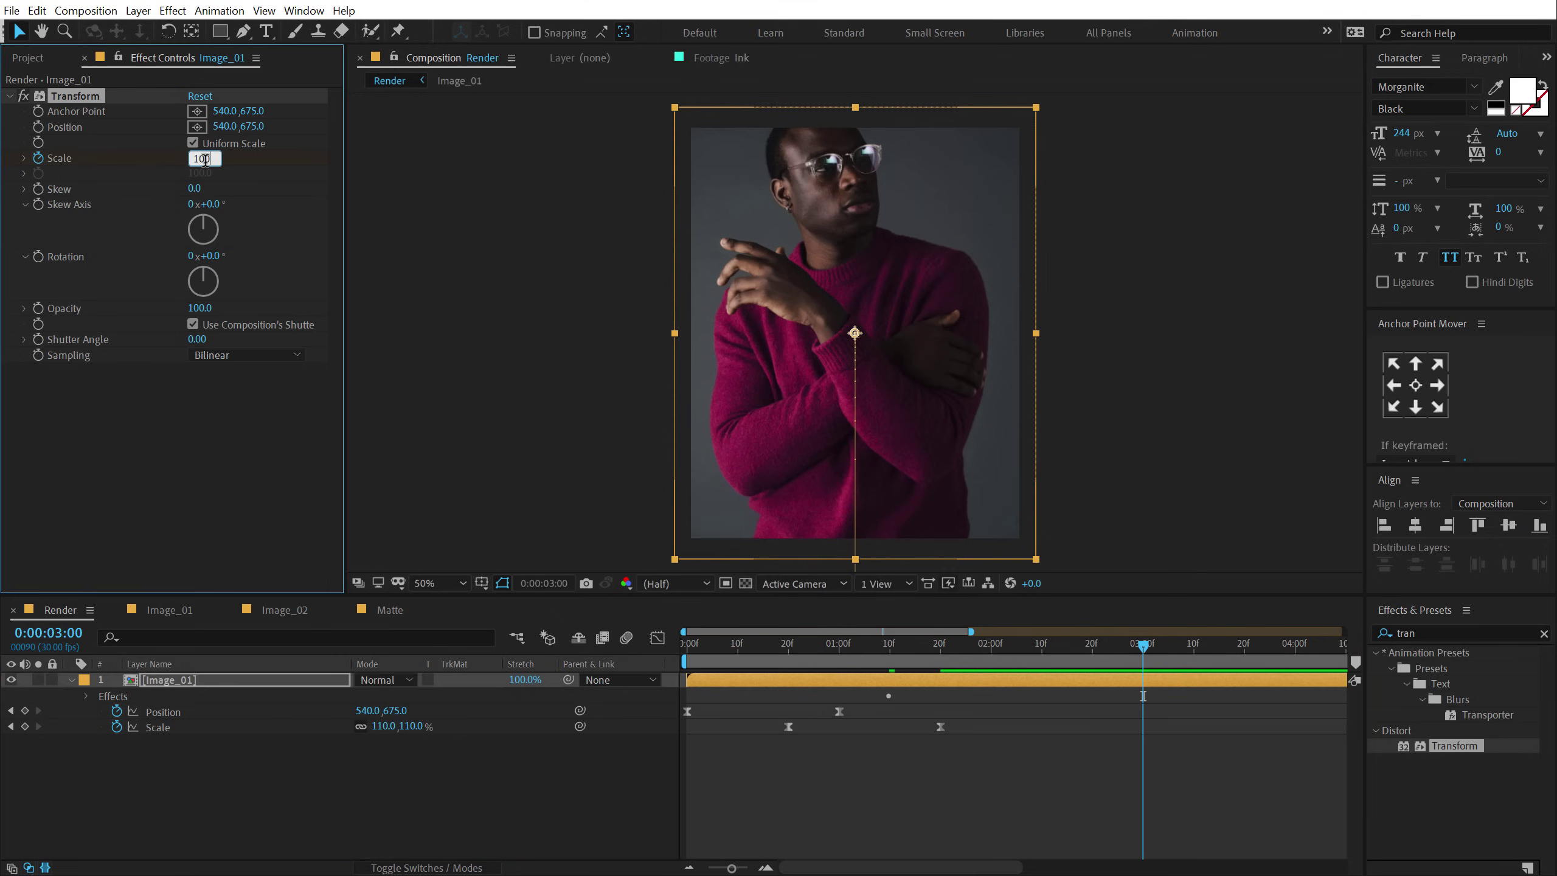
{"action": "key", "text": "Return"}
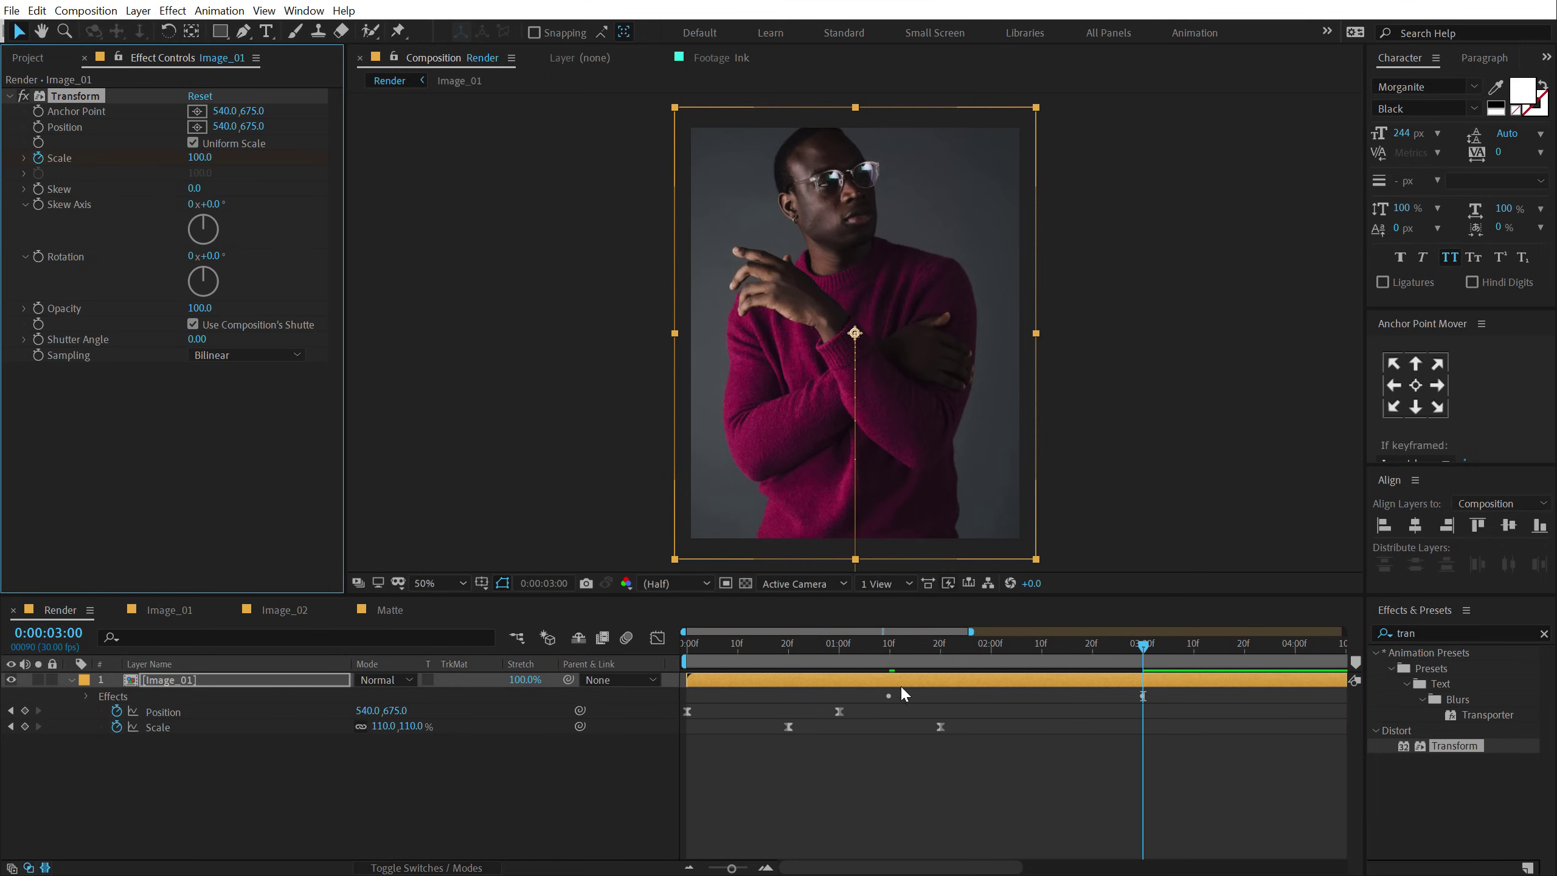
- Easy-ease both of Image_01's Transform effect Scale keyframes and preview the motion
{"action": "key", "text": "u"}
{"action": "left_click_drag", "start_coordinate": [871, 691], "coordinate": [1183, 717]}
{"action": "key", "text": "F9"}
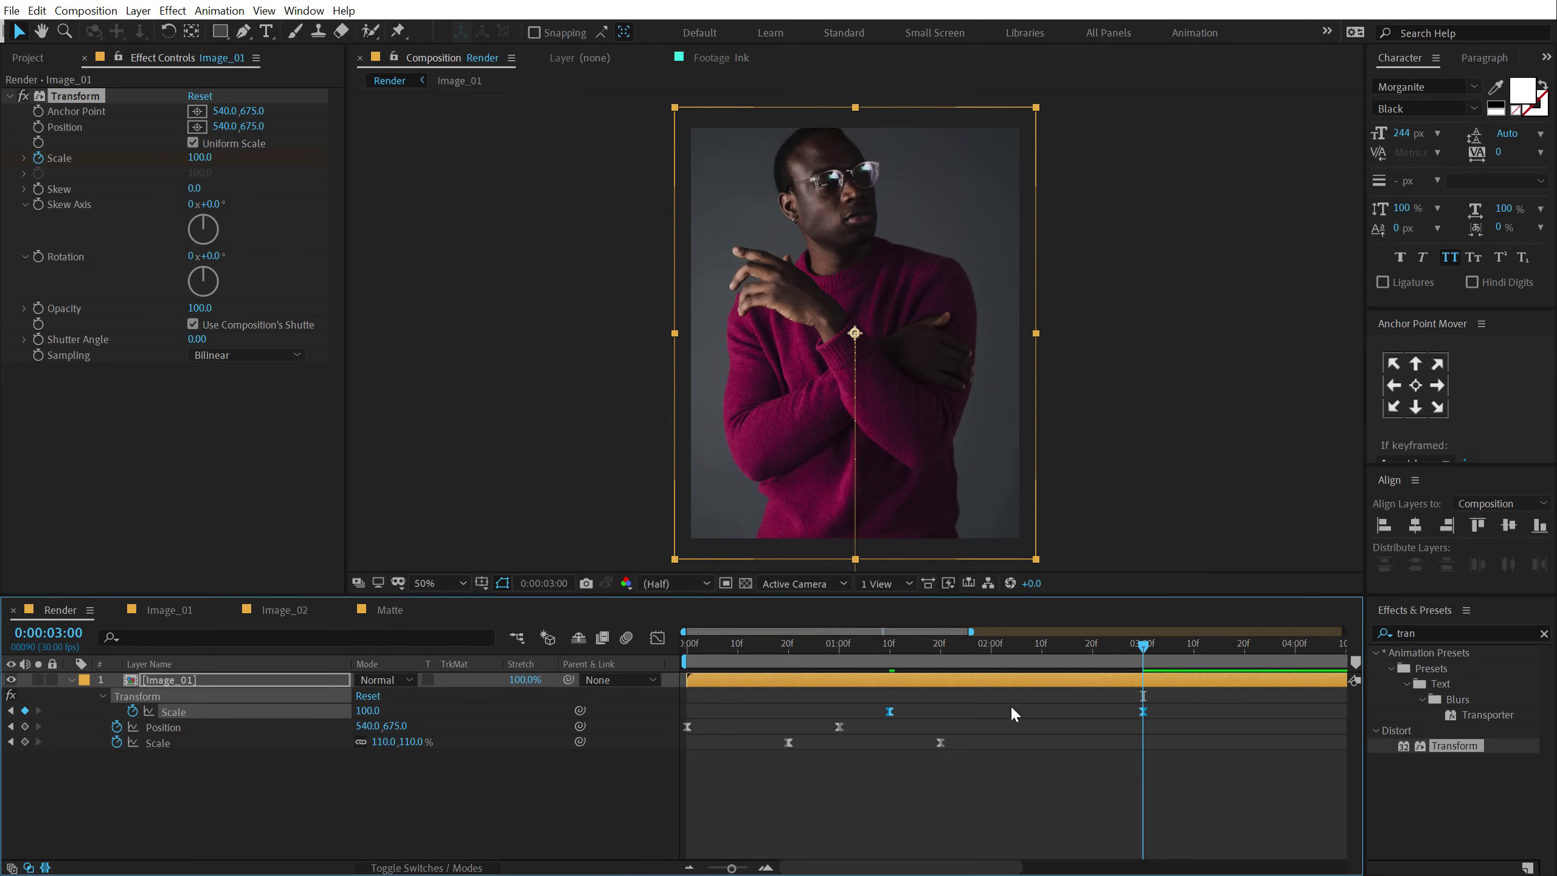
{"action": "left_click", "coordinate": [950, 710]}
{"action": "left_click", "coordinate": [885, 647]}
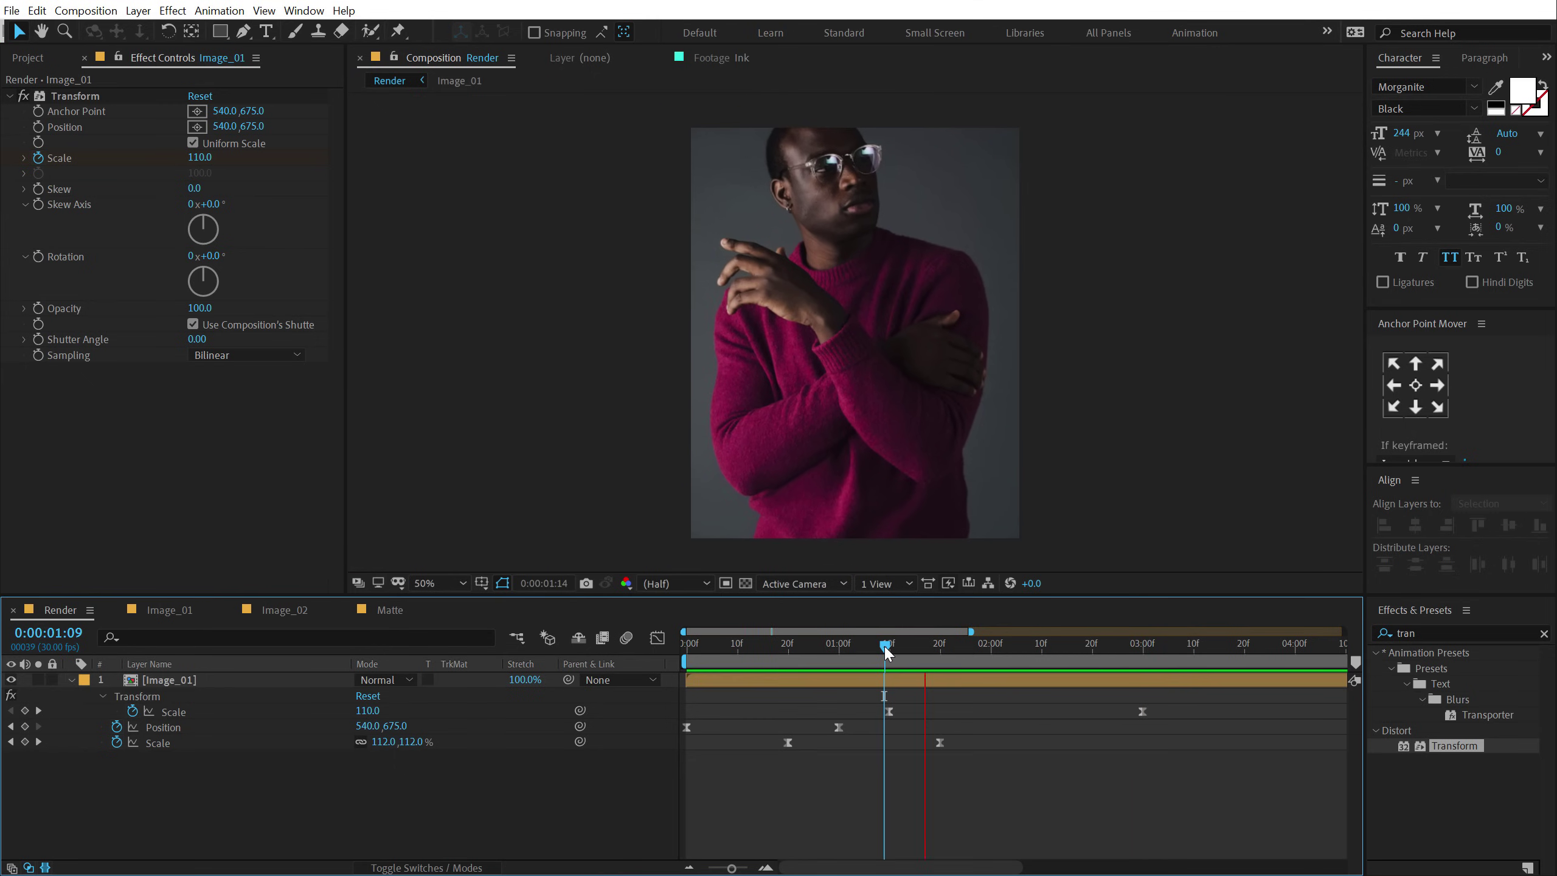
{"action": "left_click_drag", "start_coordinate": [884, 645], "coordinate": [797, 643]}
{"action": "key", "text": "space"}
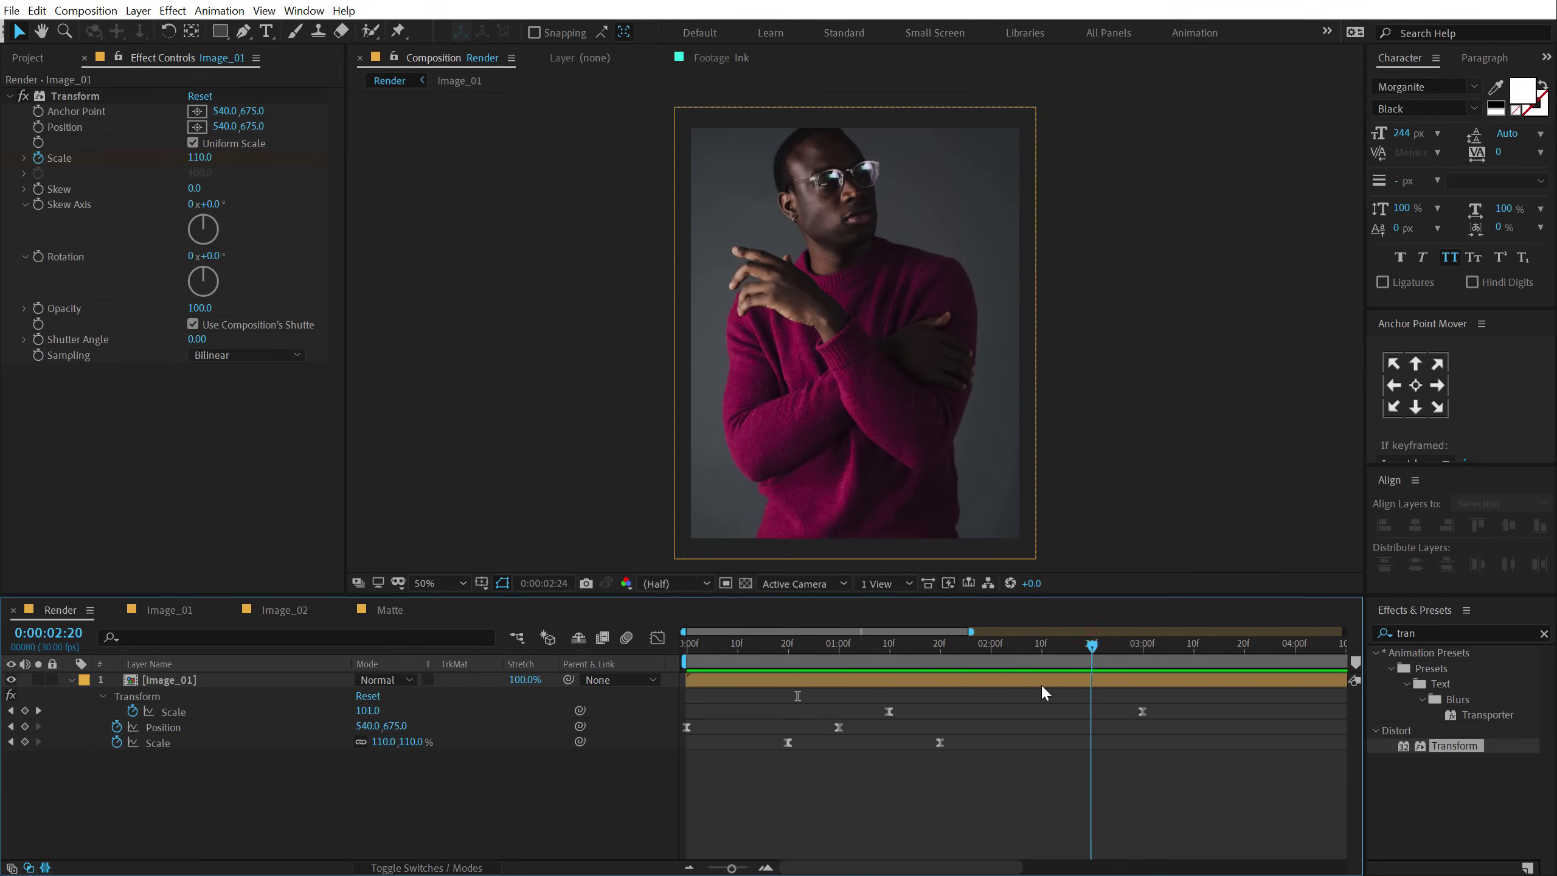
- Change Image_01's Transform effect Scale keyframe at 0:00:01:10 to 105 and preview it
{"action": "left_click", "coordinate": [893, 683]}
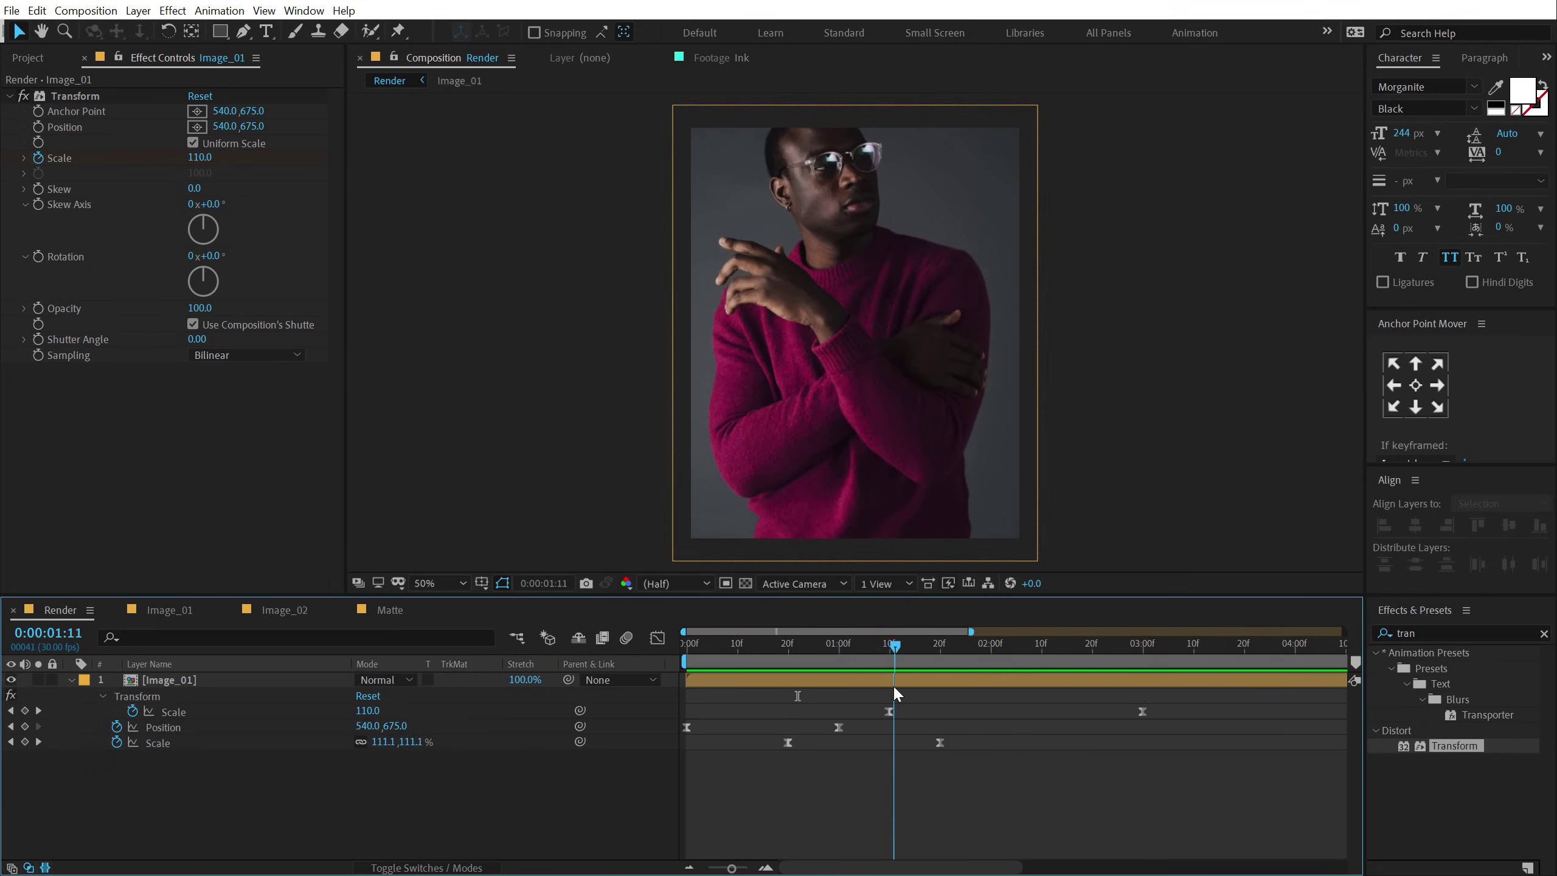
{"action": "left_click", "coordinate": [203, 157]}
{"action": "key", "text": "Return"}
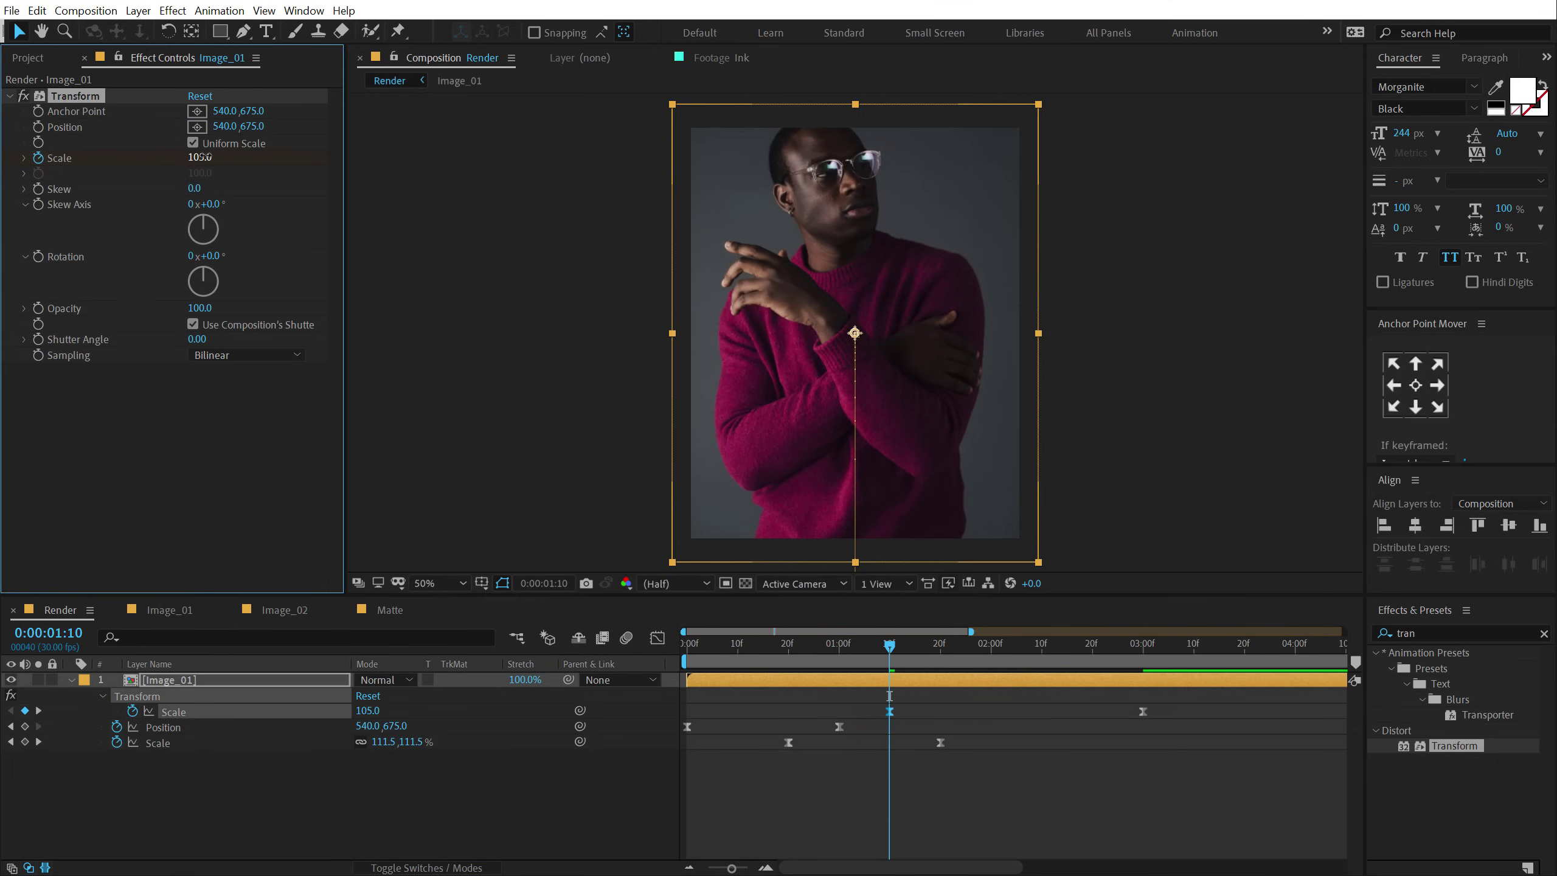
{"action": "left_click", "coordinate": [990, 765]}
{"action": "key", "text": "space"}
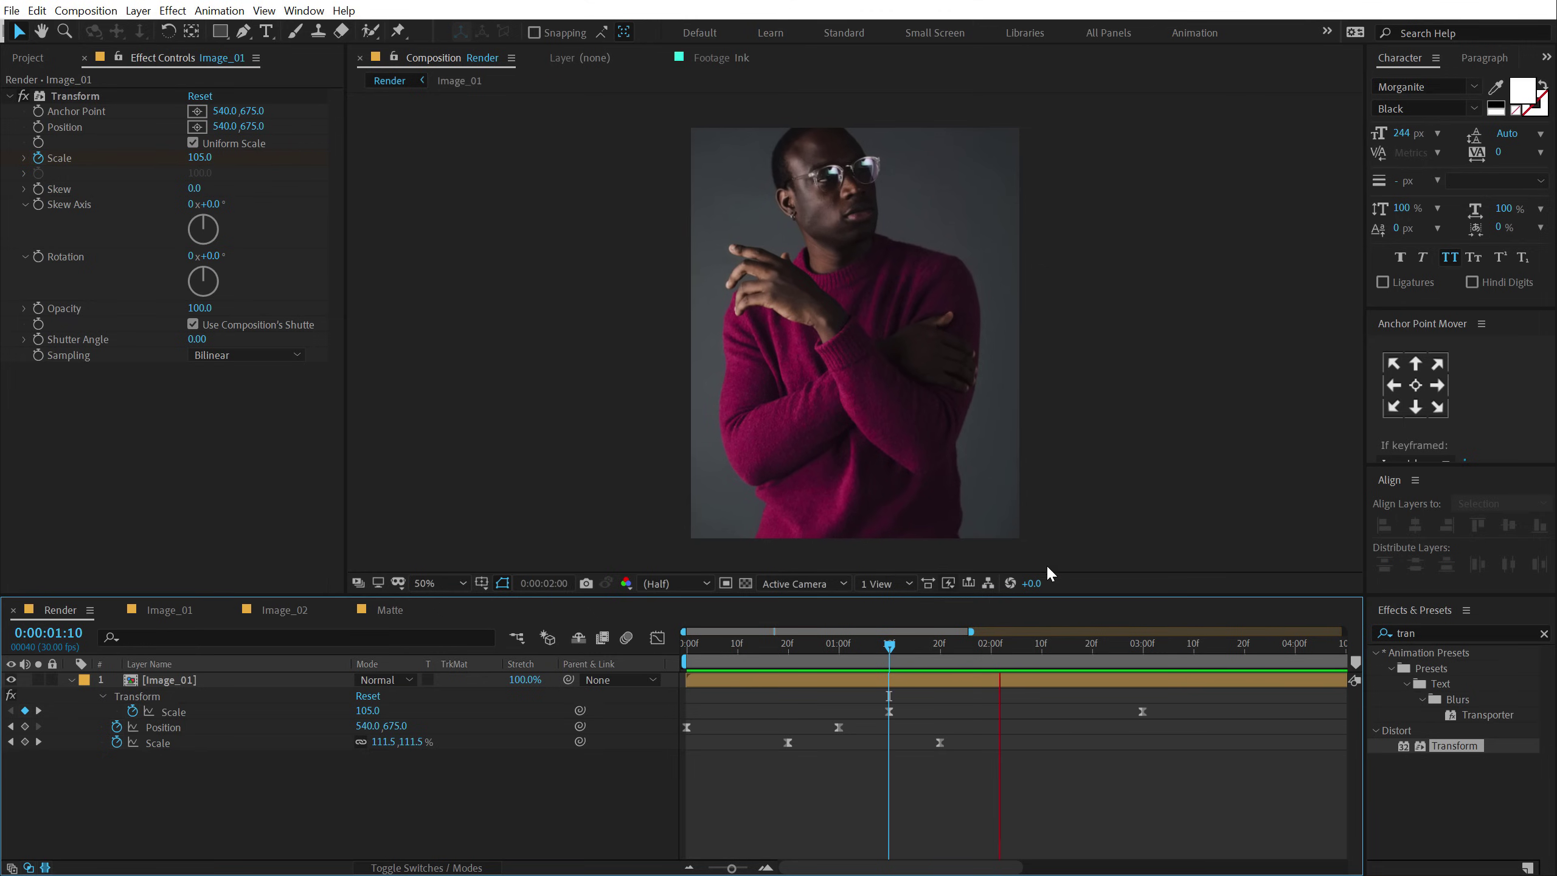
- Lower Image_01's starting Position keyframe at 0:00:00:00 to 540, 2282 and play the entrance
{"action": "key", "text": "Home"}
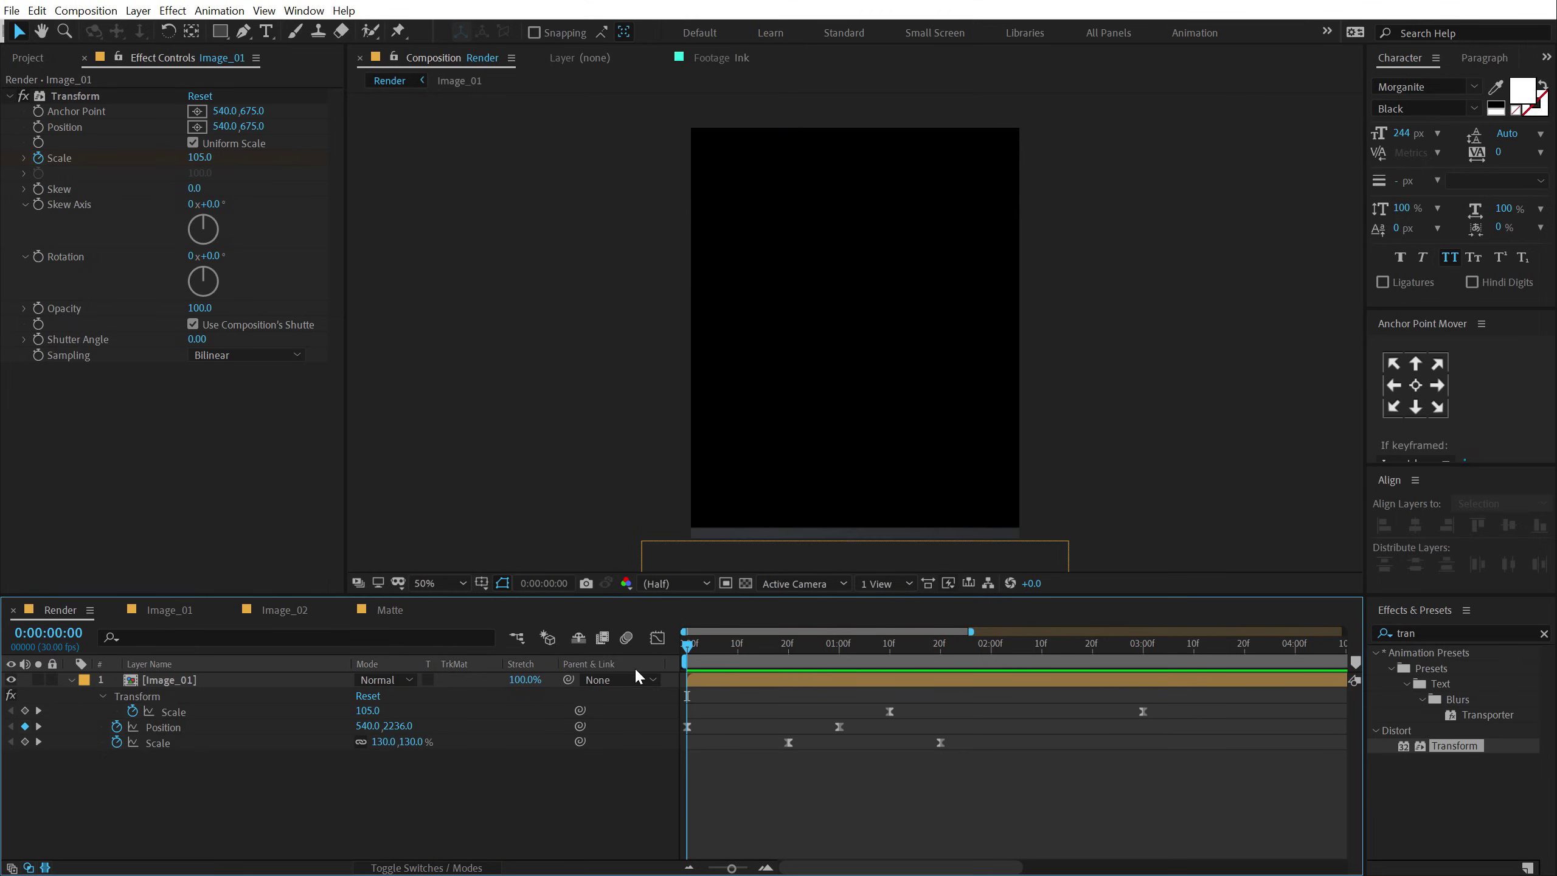
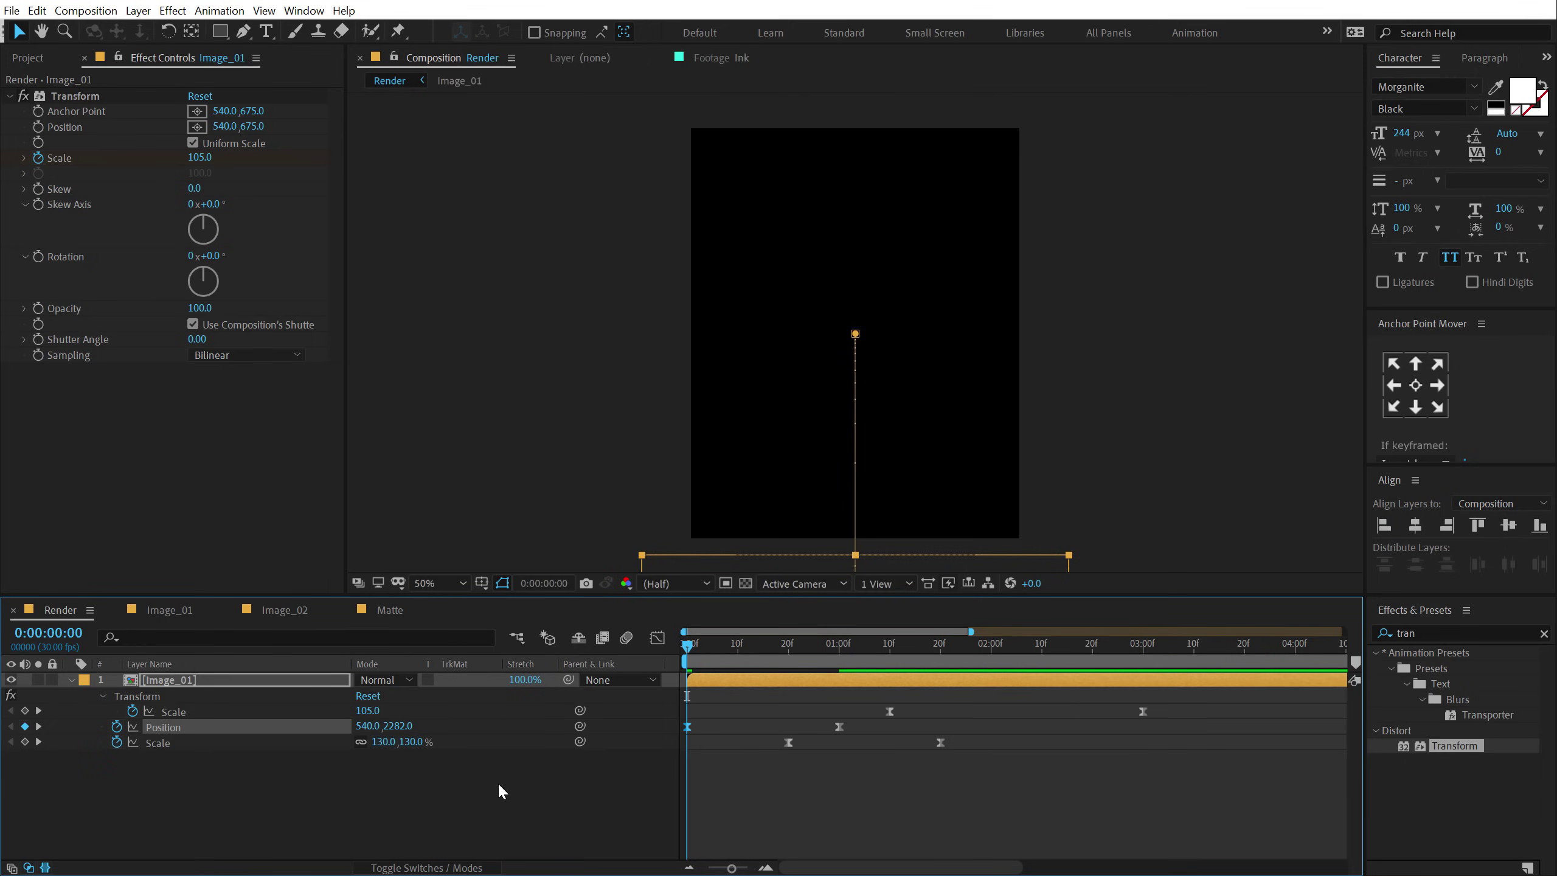
{"action": "left_click", "coordinate": [497, 793]}
{"action": "key", "text": "space"}
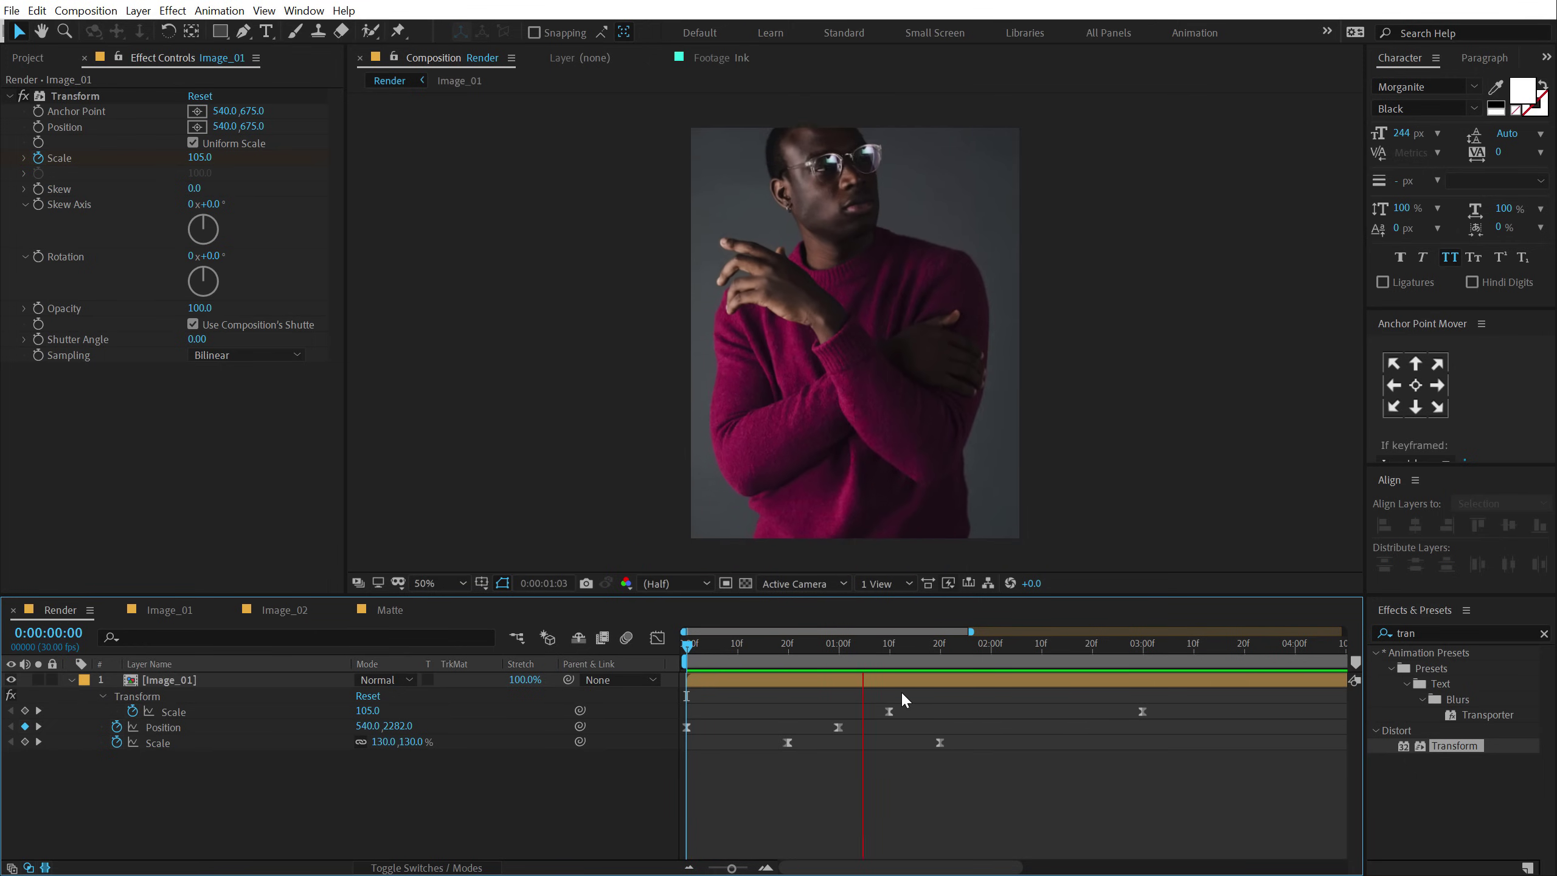
- Place the Image_02 composition above Image_01 so that it starts at 0:00:01:20
{"action": "left_click_drag", "start_coordinate": [897, 641], "coordinate": [949, 678]}
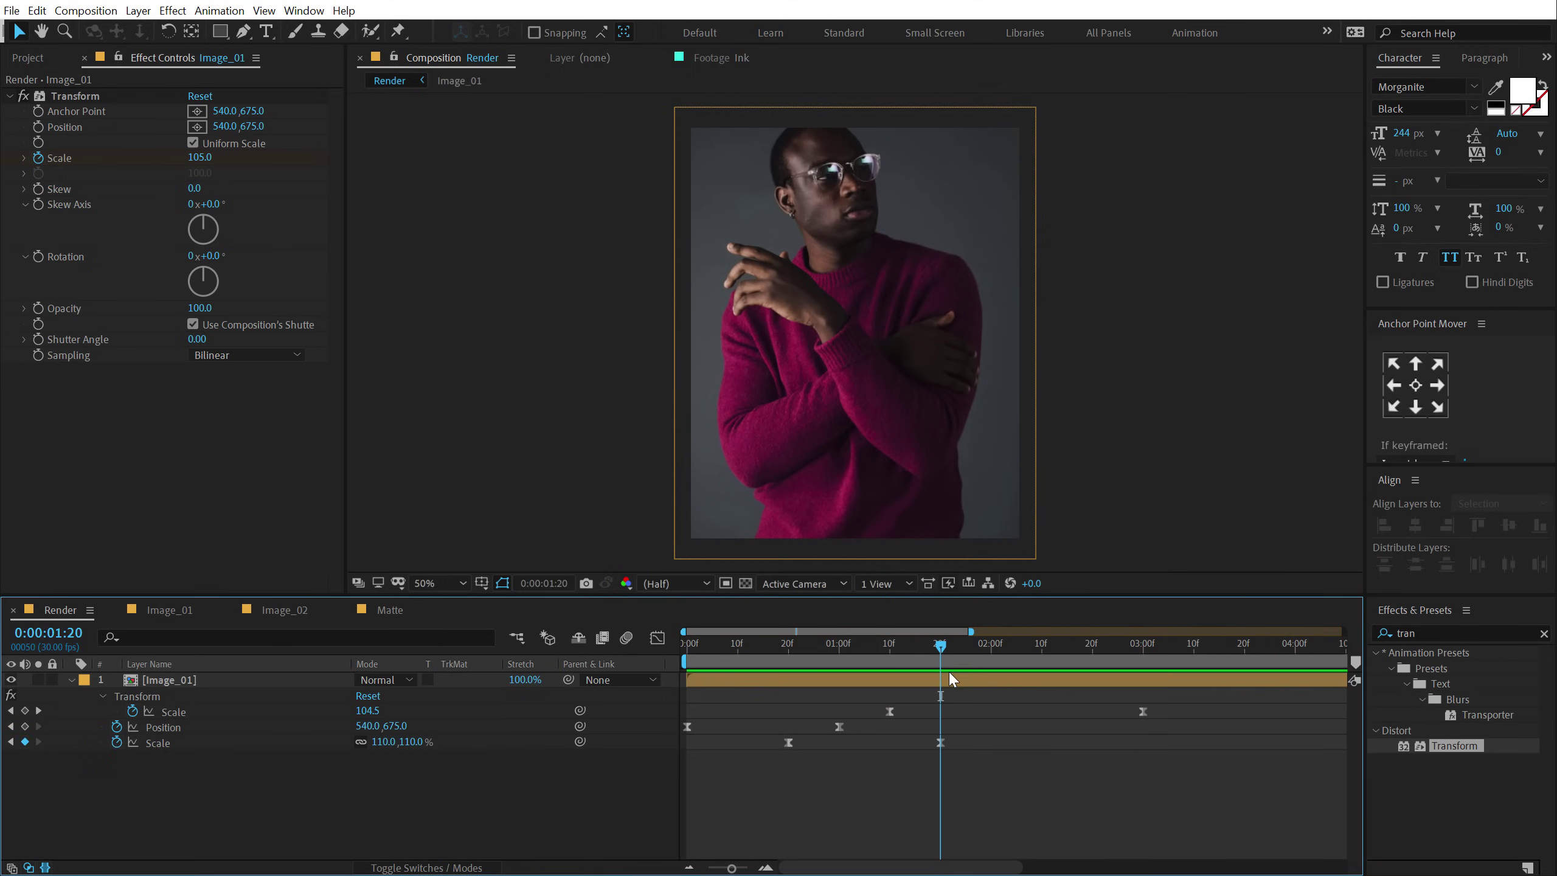
{"action": "left_click", "coordinate": [72, 680]}
{"action": "left_click", "coordinate": [45, 59]}
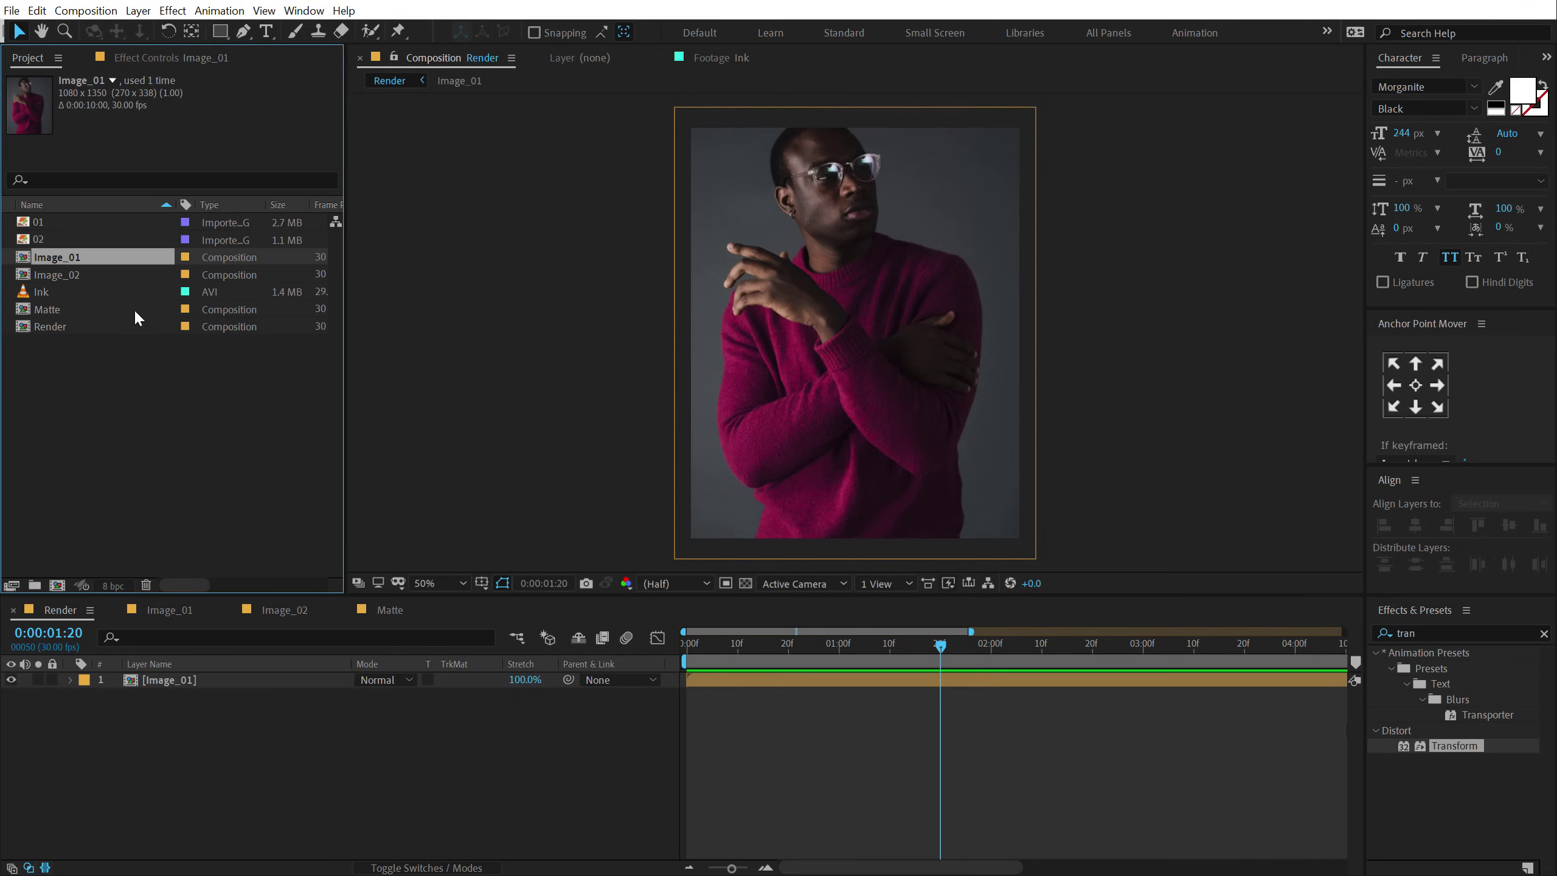
{"action": "left_click_drag", "start_coordinate": [66, 277], "coordinate": [938, 677]}
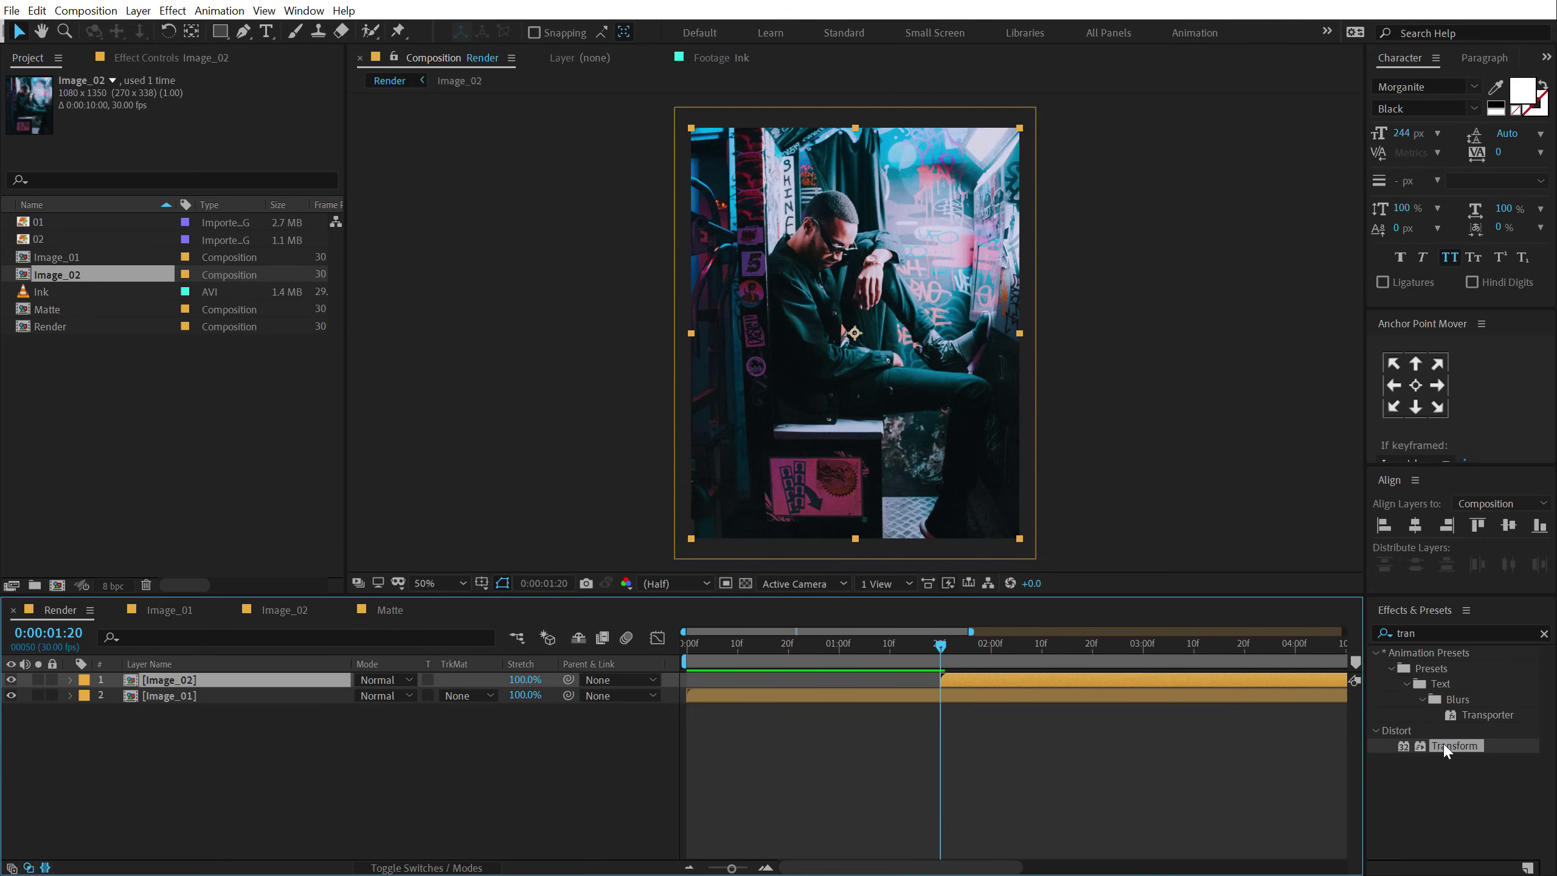
- Apply the Transform effect to Image_02 and keyframe its Scale at 105 at 0:00:01:20
{"action": "left_click_drag", "start_coordinate": [1446, 749], "coordinate": [974, 678]}
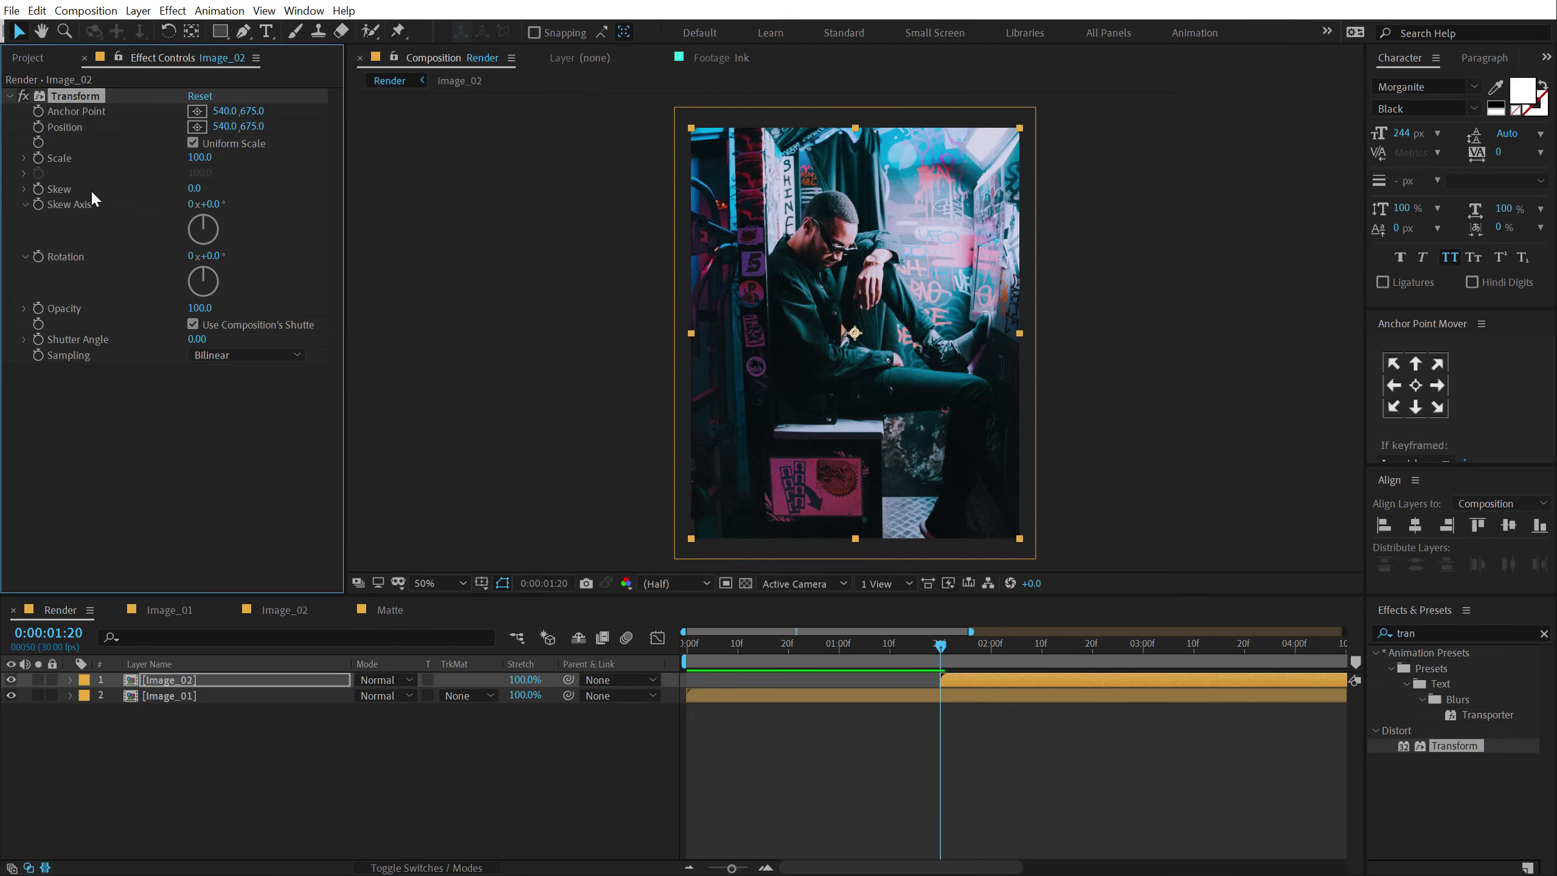
{"action": "left_click", "coordinate": [206, 157]}
{"action": "type", "text": "105"}
{"action": "key", "text": "Return"}
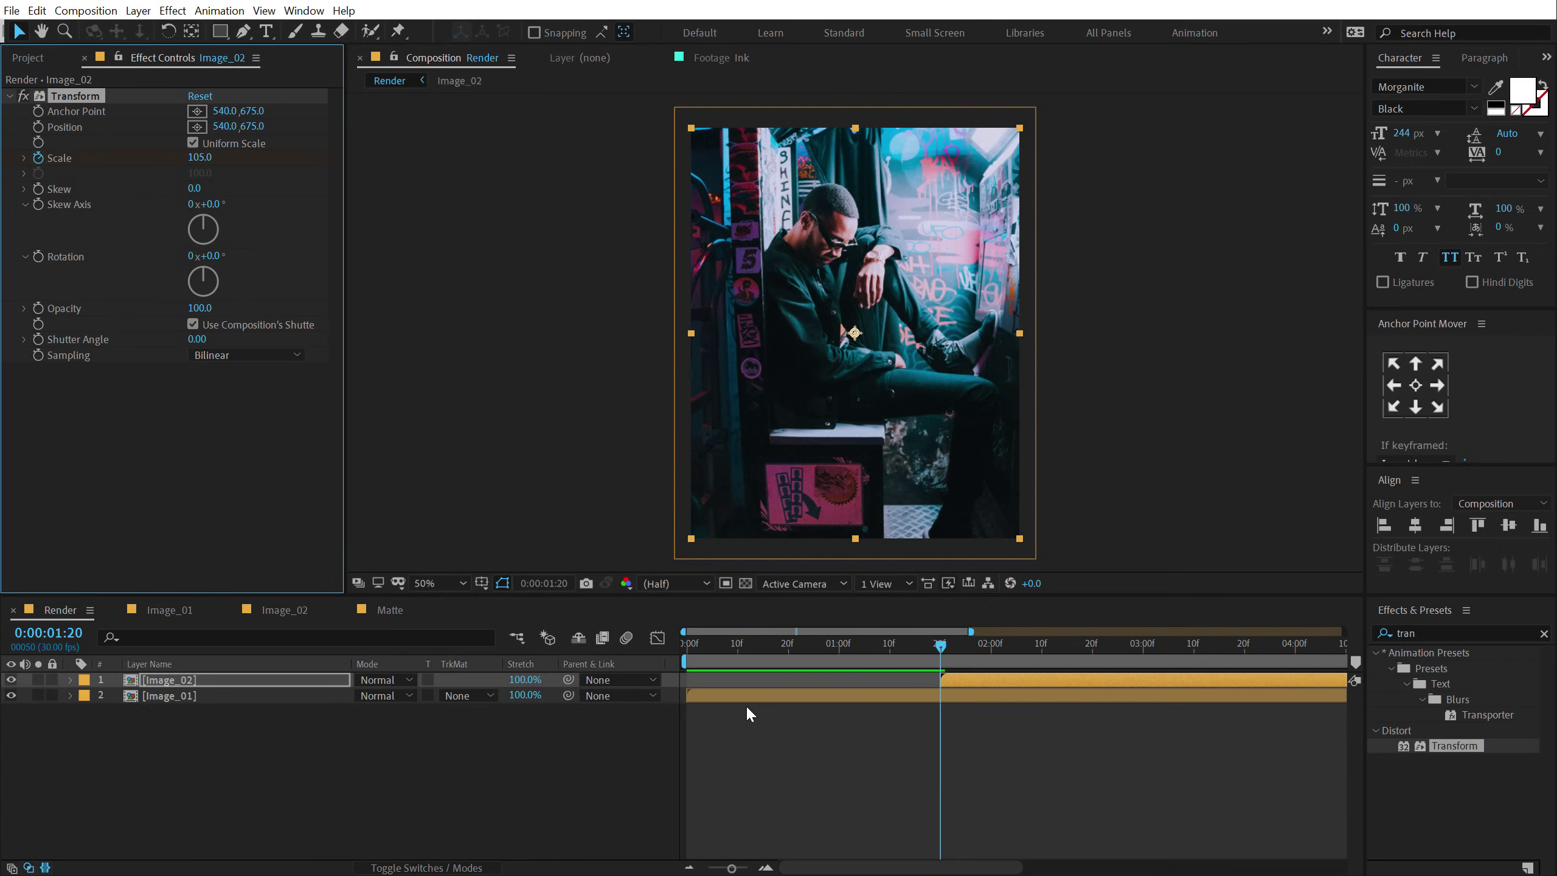
- Set Image_02's Transform effect Scale to 100 at 0:00:04:00 and preview the move from 0:00:01:20
{"action": "scroll", "coordinate": [746, 705], "scroll_direction": "down", "scroll_amount": 2, "text": "alt"}
{"action": "left_click_drag", "start_coordinate": [825, 641], "coordinate": [1006, 675]}
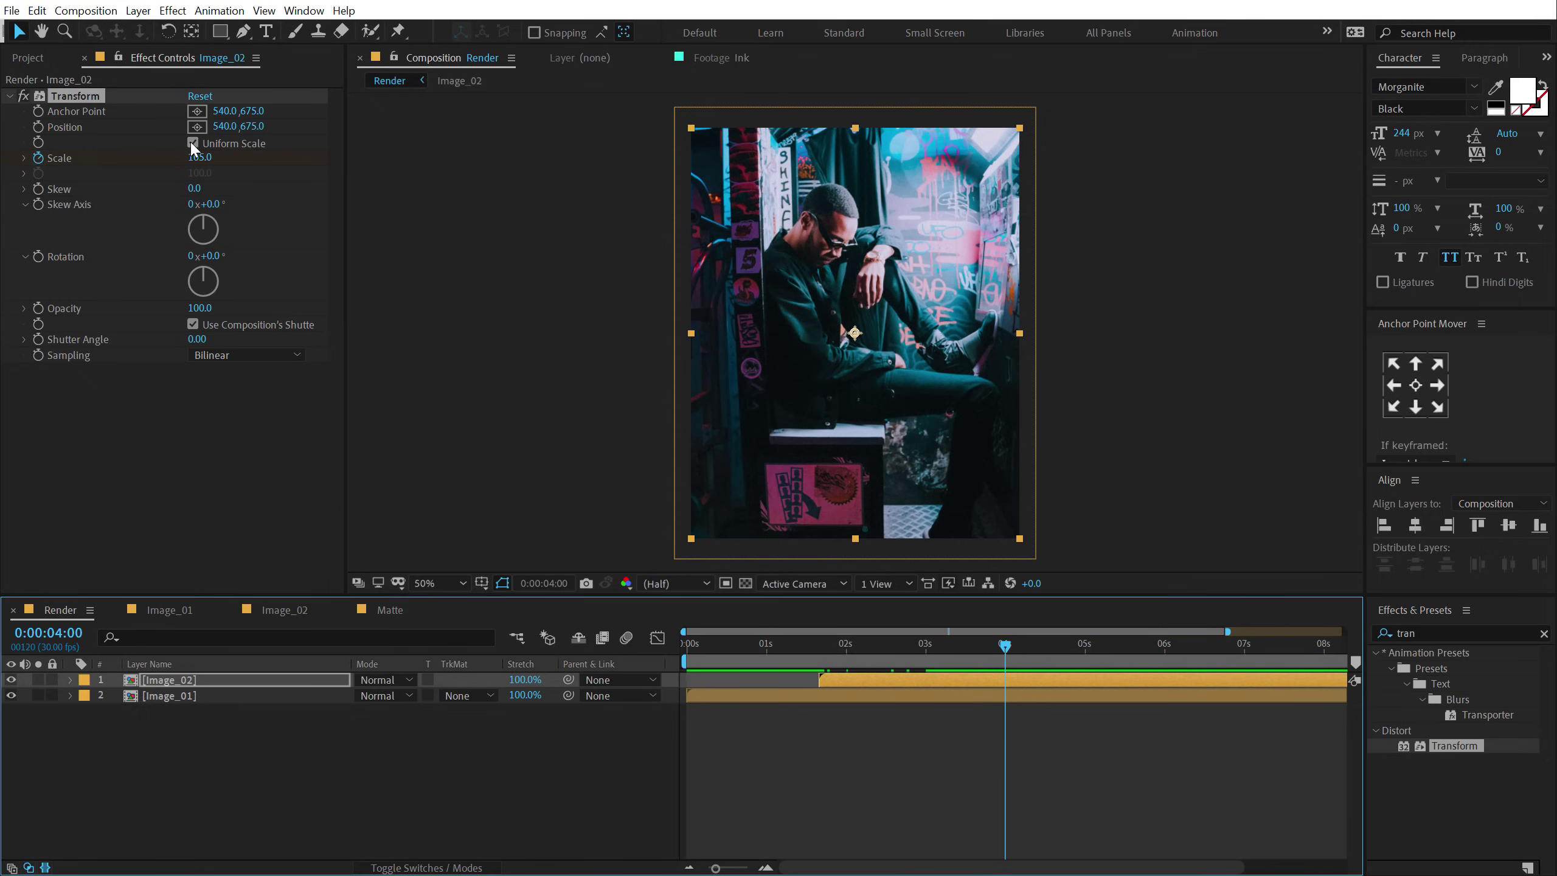
{"action": "left_click", "coordinate": [199, 158]}
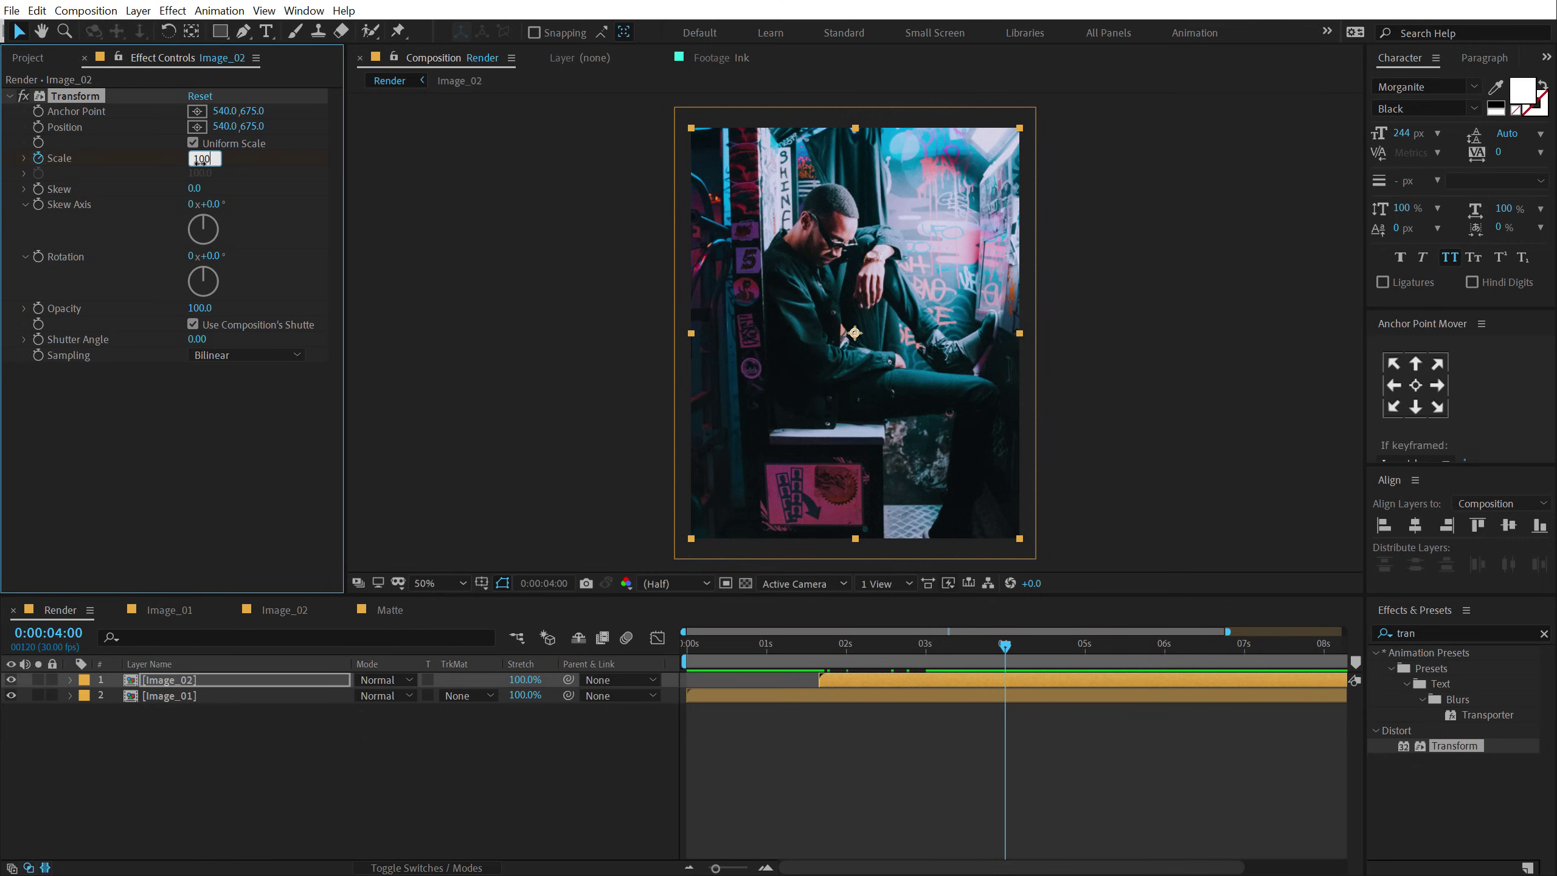
{"action": "type", "text": "100"}
{"action": "key", "text": "Return"}
{"action": "mouse_move", "coordinate": [803, 643]}
{"action": "left_mouse_down"}
{"action": "mouse_move", "coordinate": [824, 645]}
{"action": "mouse_move", "coordinate": [773, 649]}
{"action": "mouse_move", "coordinate": [819, 649]}
{"action": "left_mouse_up"}
{"action": "key", "text": "space"}
- Place the Matte composition above Image_02 from 0:00:01:20 and set it as Image_02's Luma Matte
{"action": "left_click", "coordinate": [27, 58]}
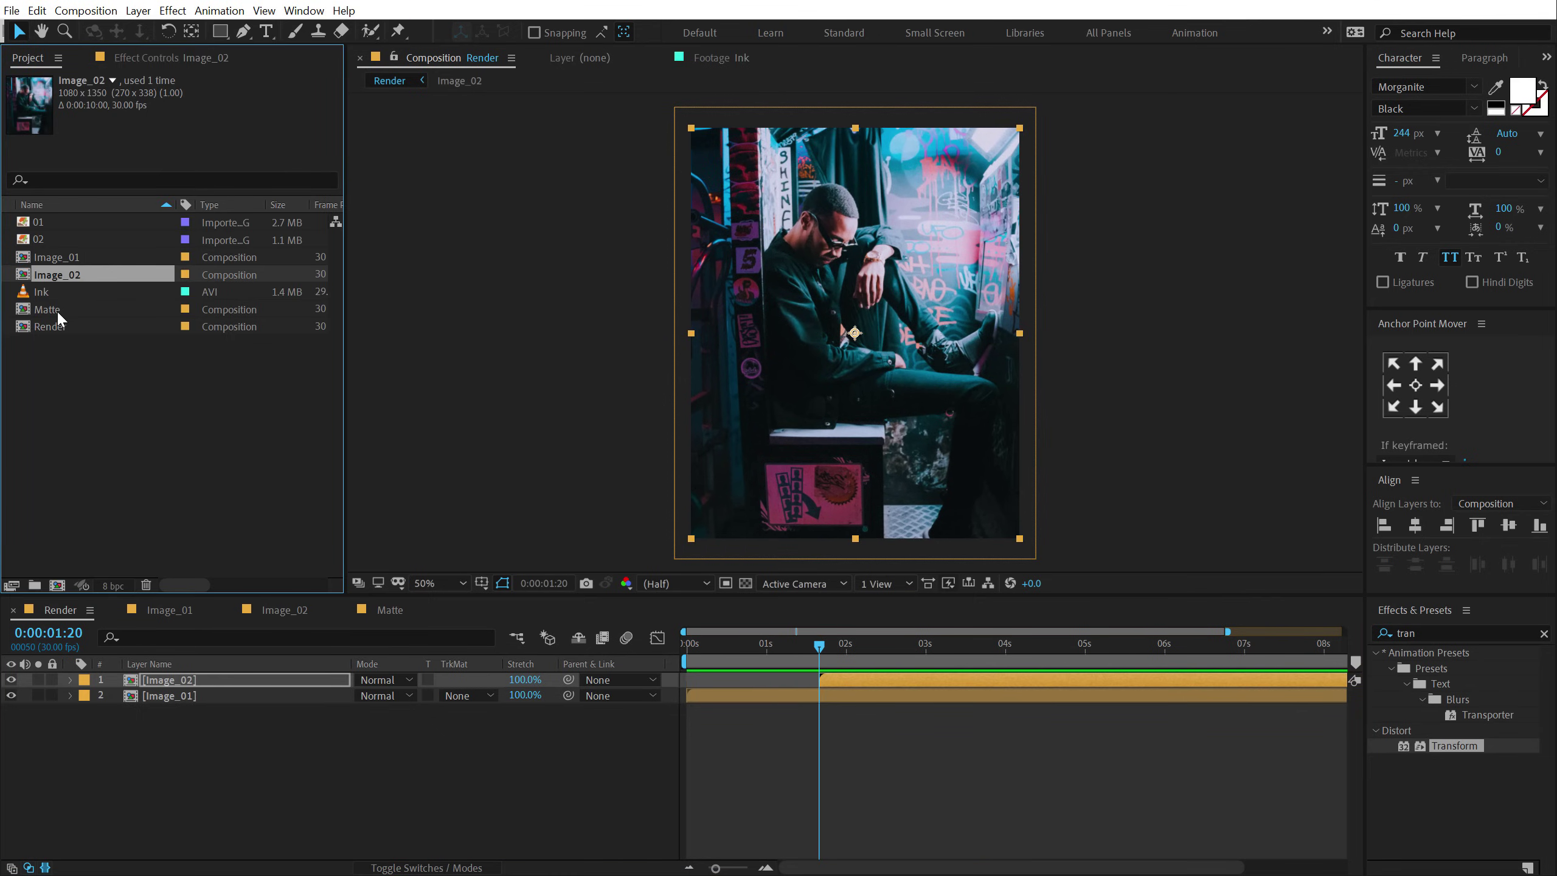
{"action": "mouse_move", "coordinate": [59, 318]}
{"action": "left_mouse_down"}
{"action": "mouse_move", "coordinate": [819, 675]}
{"action": "mouse_move", "coordinate": [878, 648]}
{"action": "mouse_move", "coordinate": [804, 649]}
{"action": "left_mouse_up"}
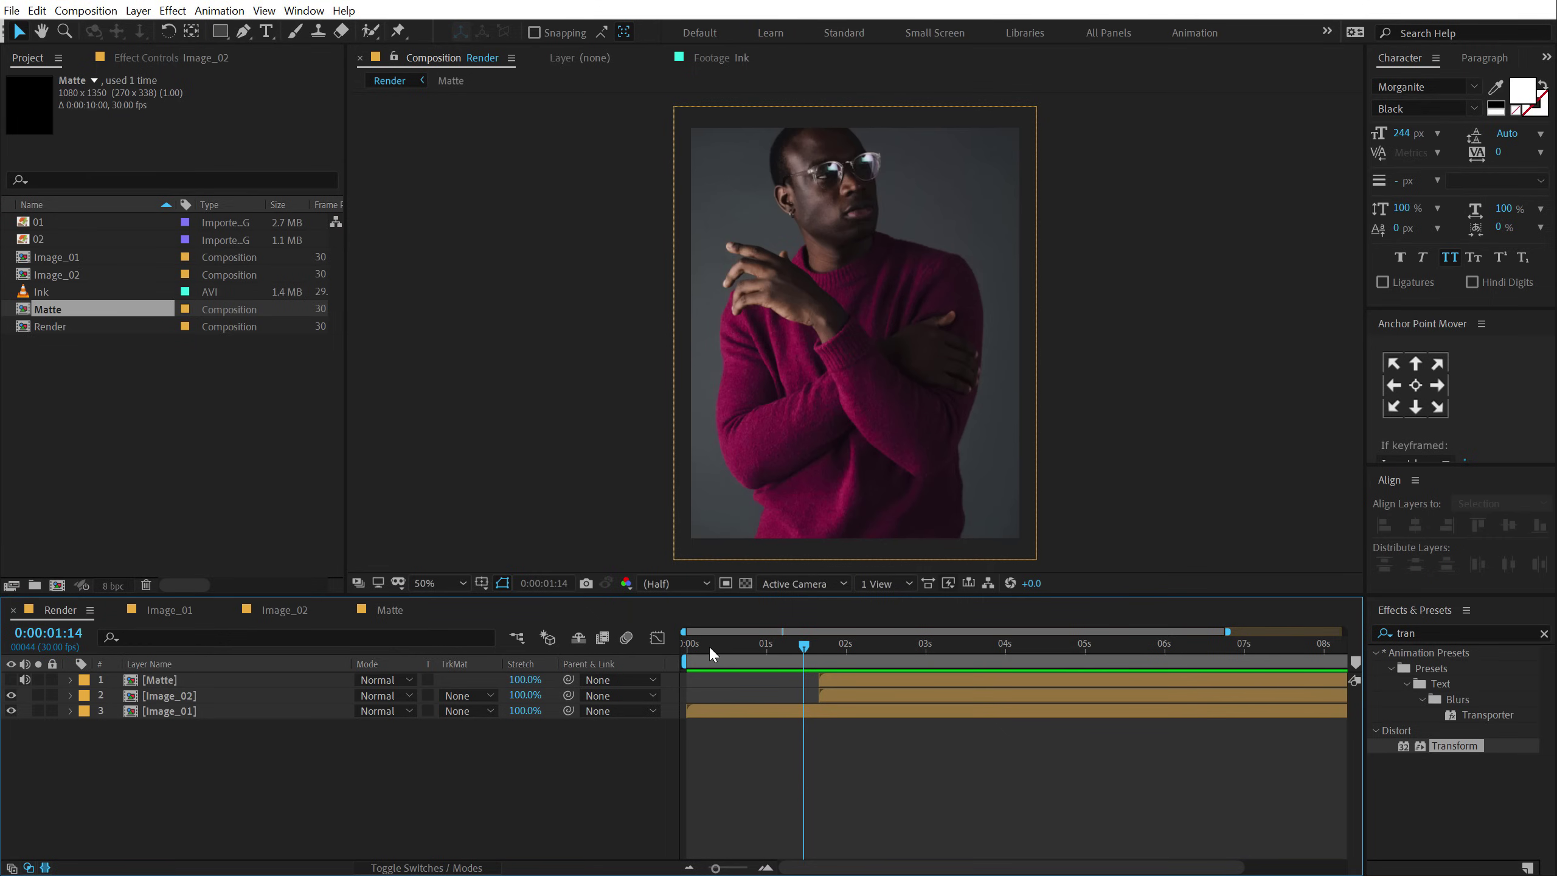
{"action": "left_click", "coordinate": [199, 692]}
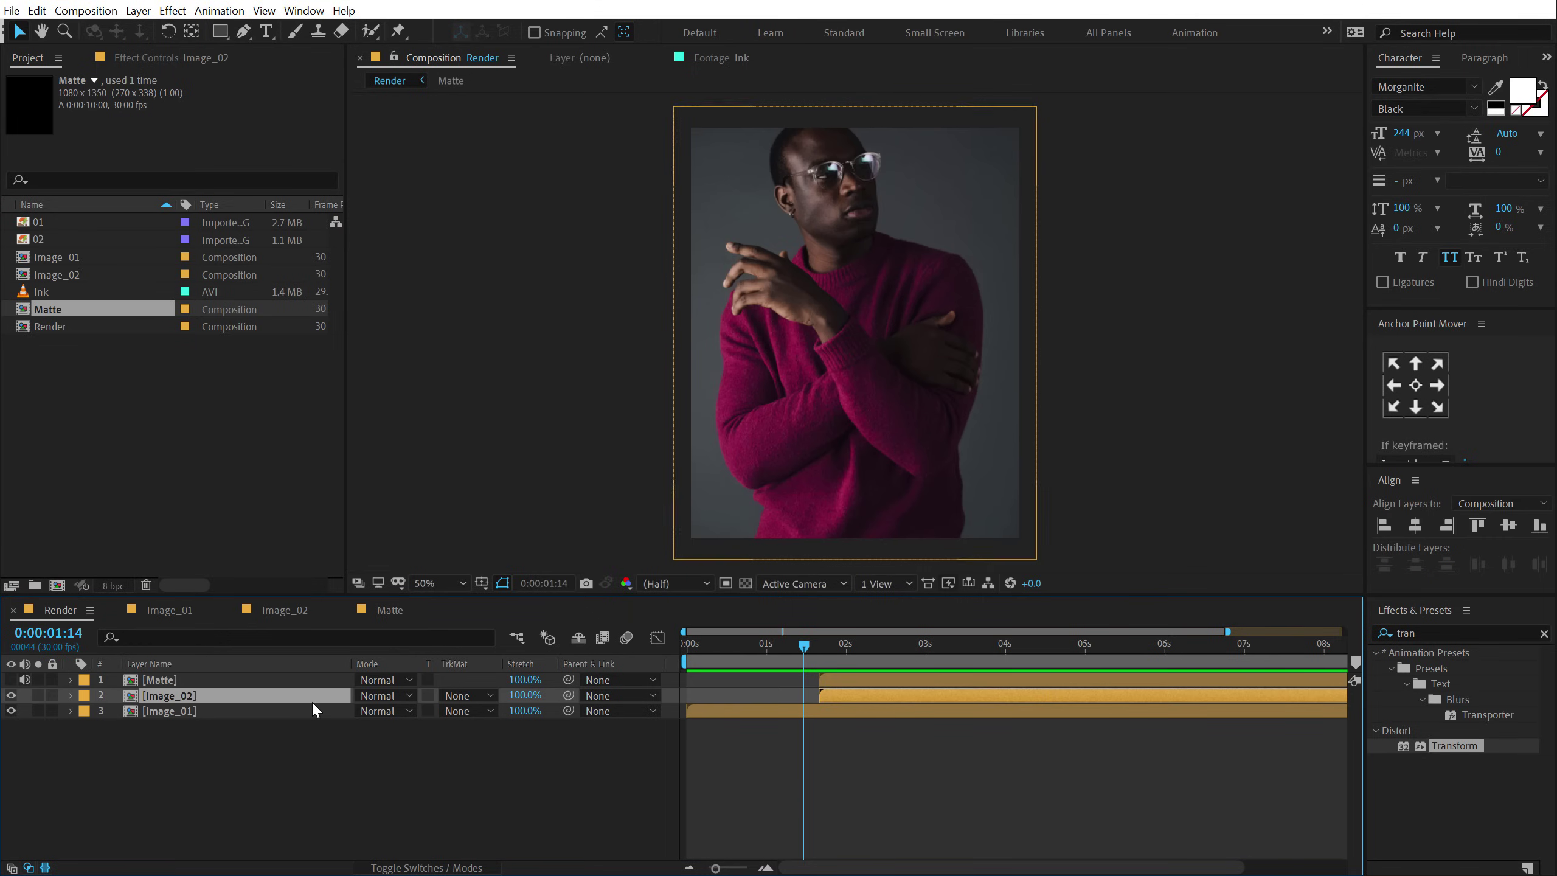
{"action": "left_click", "coordinate": [482, 700]}
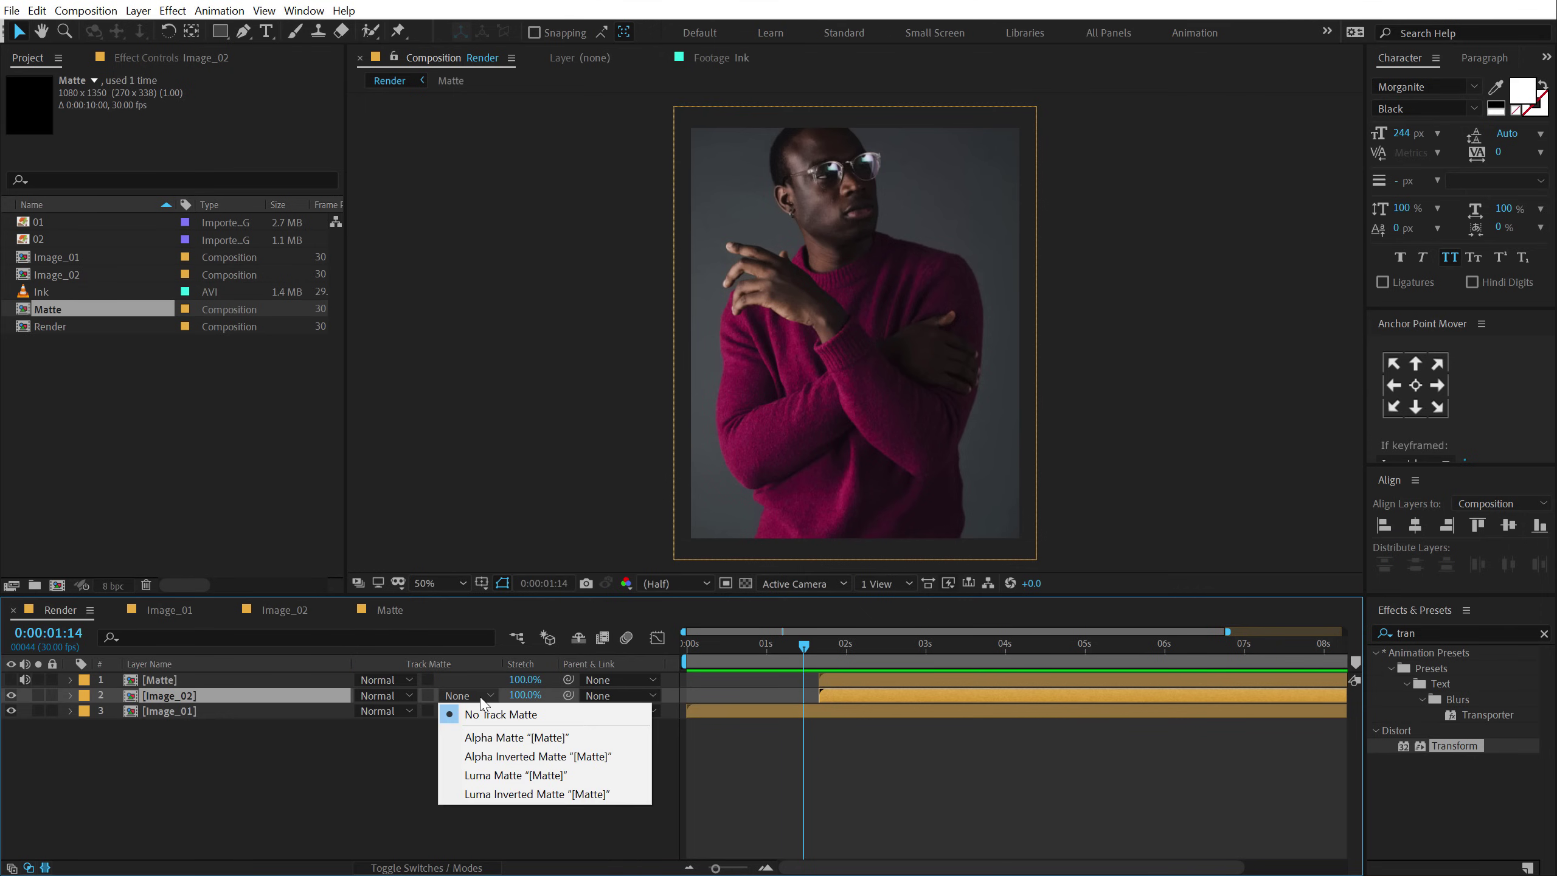
{"action": "left_click", "coordinate": [498, 776]}
- Preview the ink transition from Image_01 to Image_02 from the start and scrub through it
{"action": "left_click_drag", "start_coordinate": [823, 639], "coordinate": [893, 653]}
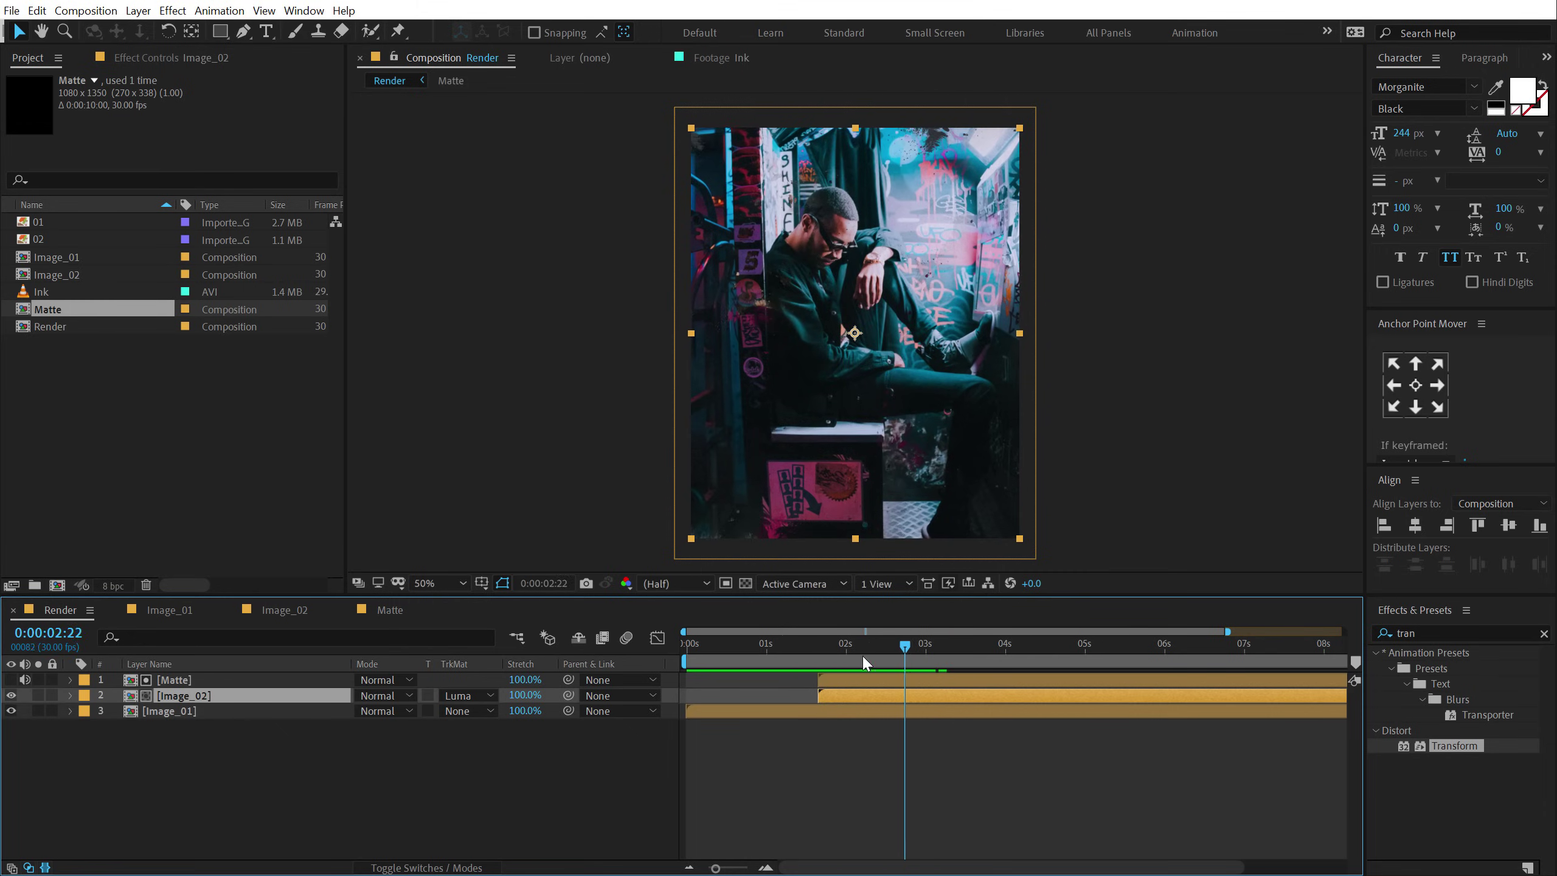
{"action": "key", "text": "Home"}
{"action": "key", "text": "space"}
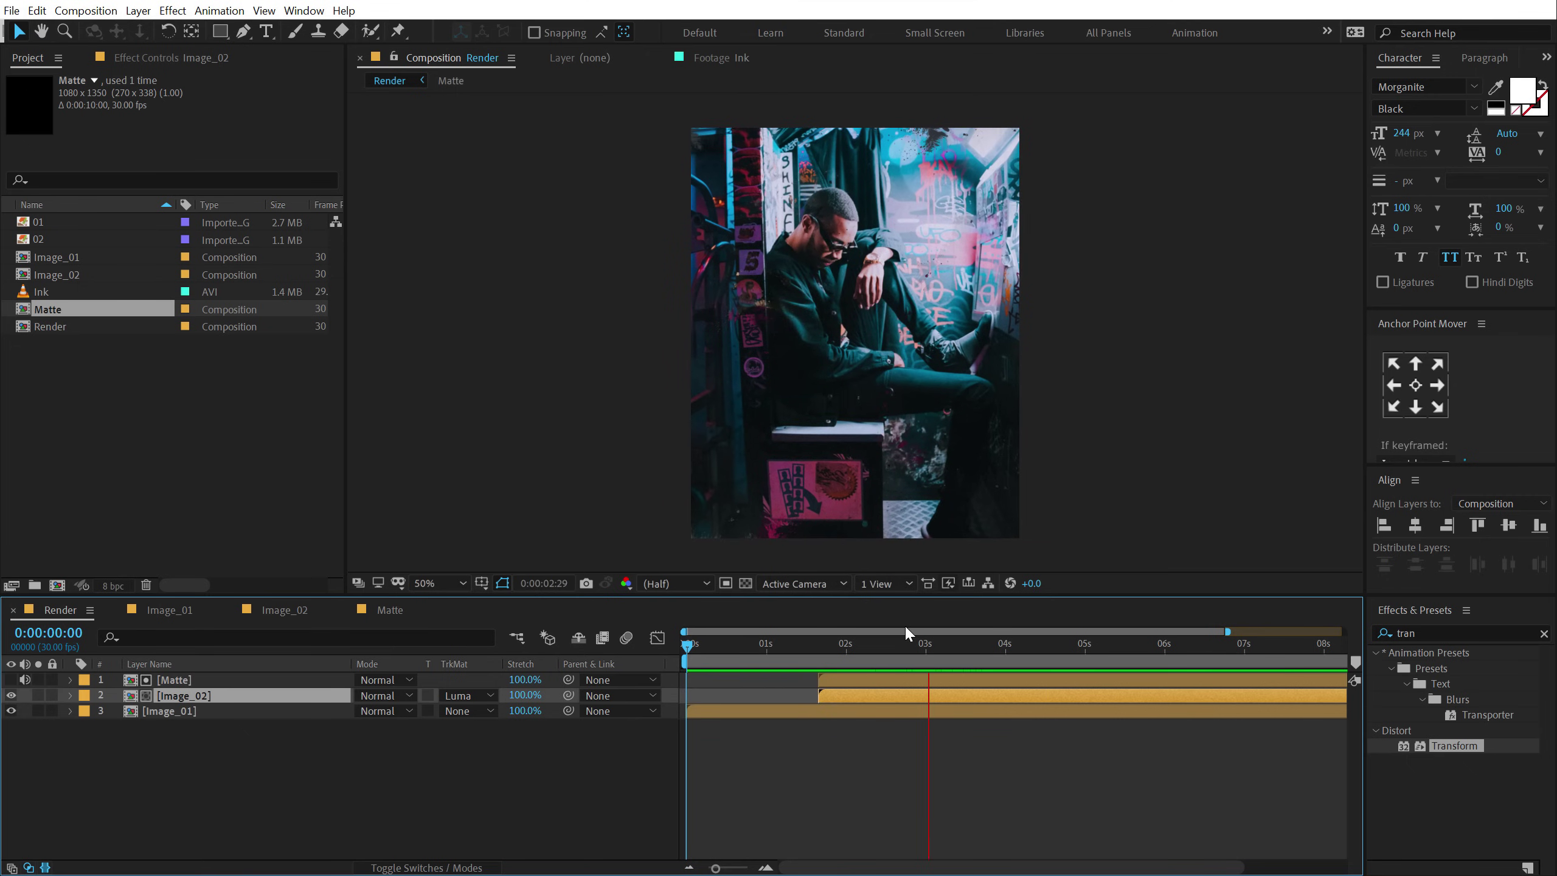
{"action": "left_click_drag", "start_coordinate": [835, 642], "coordinate": [913, 642]}
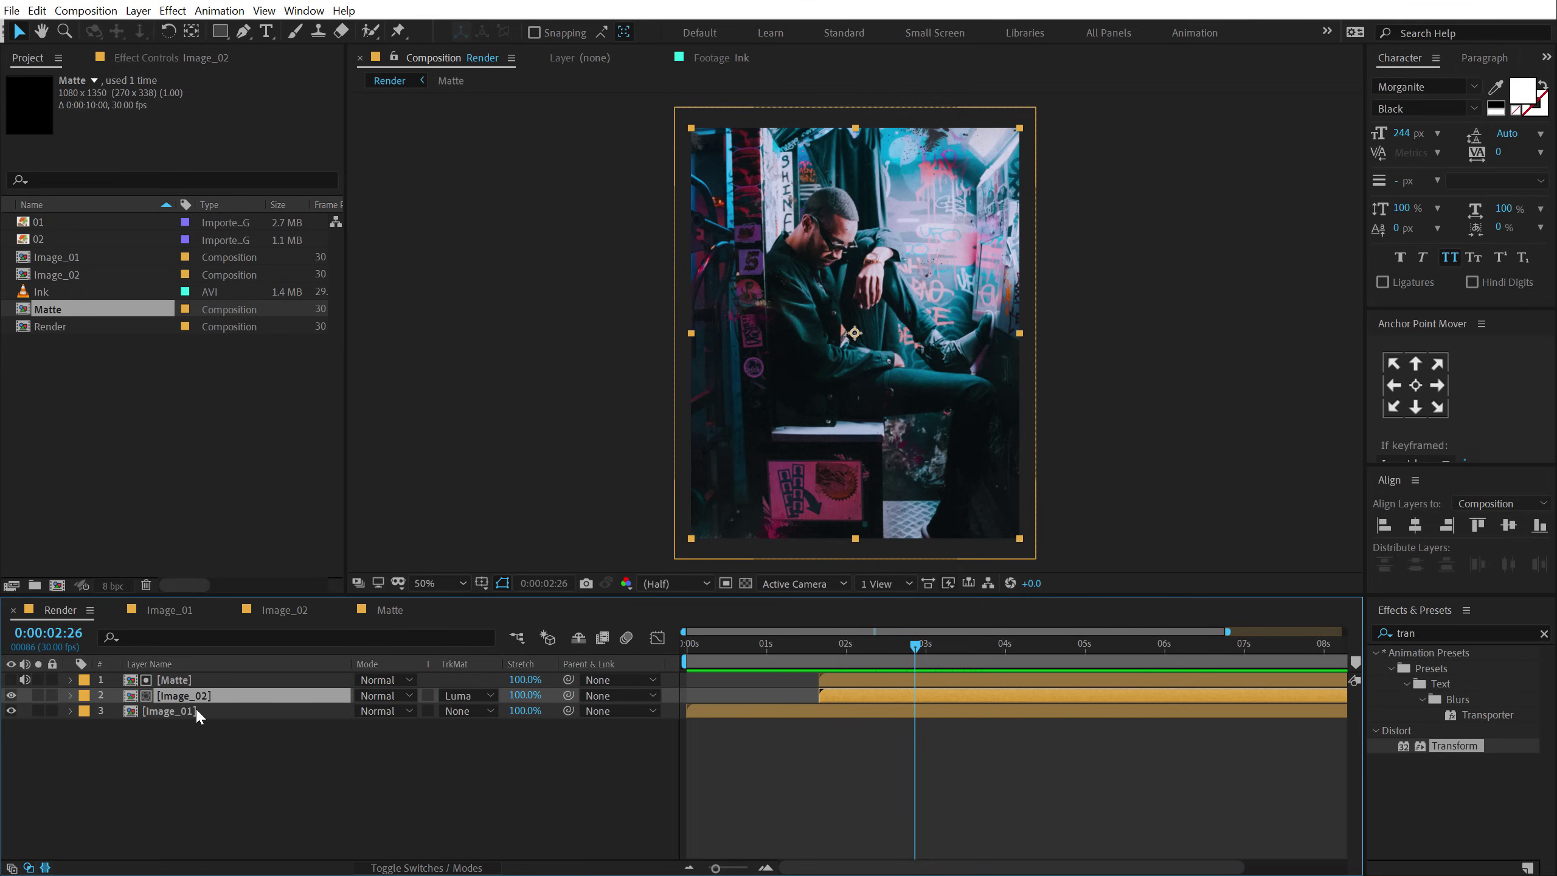
- Ease Image_02's Transform Scale keyframes and shape the speed graph for a fast start and long slow finish, with about 13% starting influence
{"action": "key", "text": "u"}
{"action": "left_click_drag", "start_coordinate": [1064, 715], "coordinate": [668, 752]}
{"action": "key", "text": "F9"}
{"action": "left_click", "coordinate": [658, 639]}
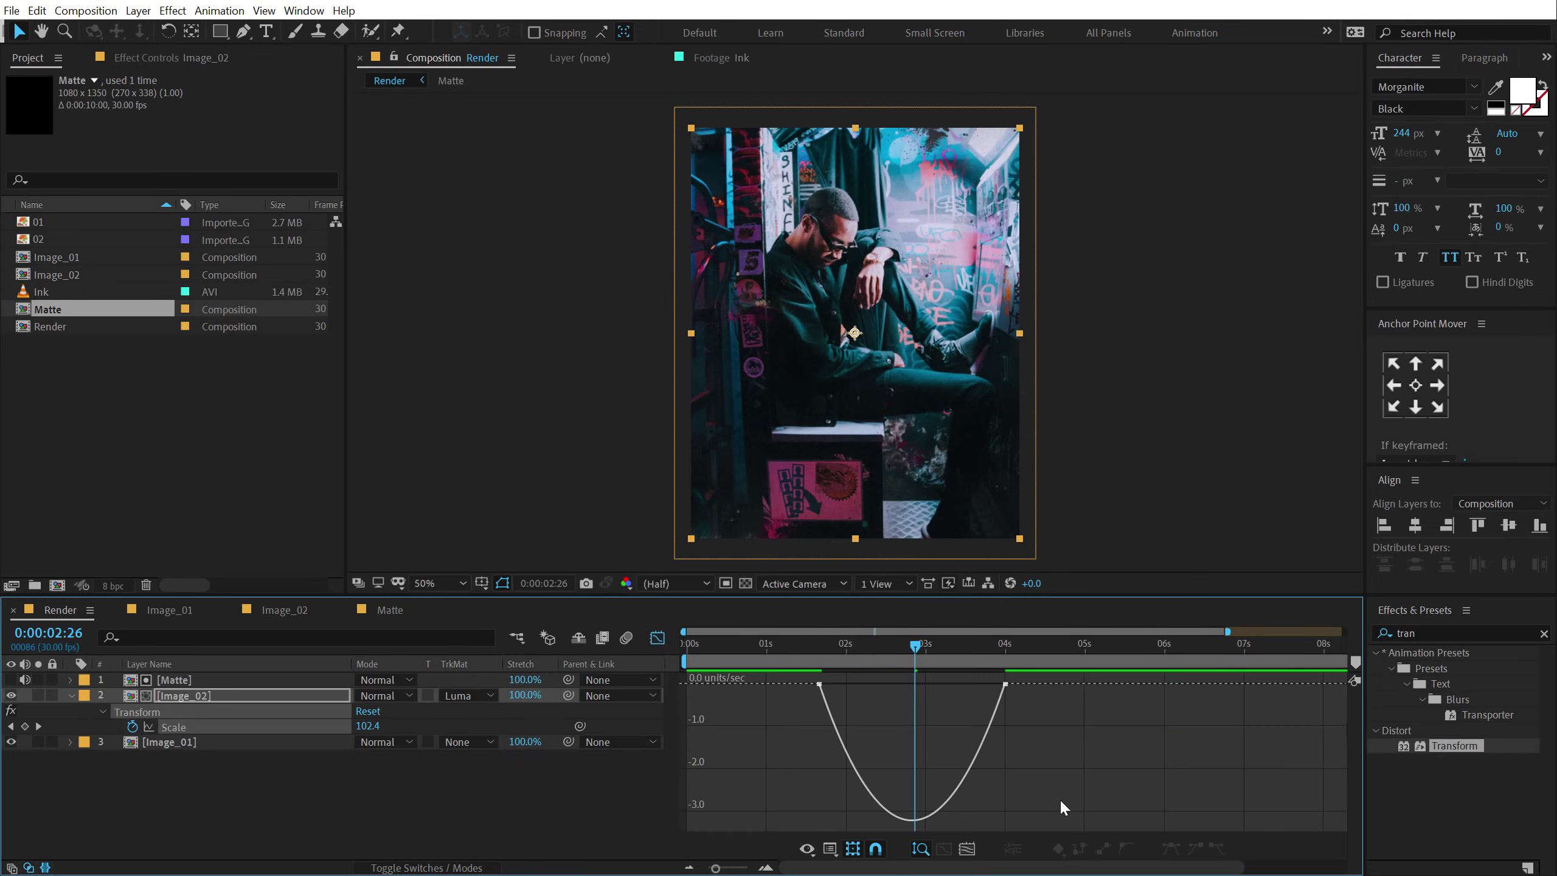
{"action": "left_click_drag", "start_coordinate": [1102, 832], "coordinate": [815, 672]}
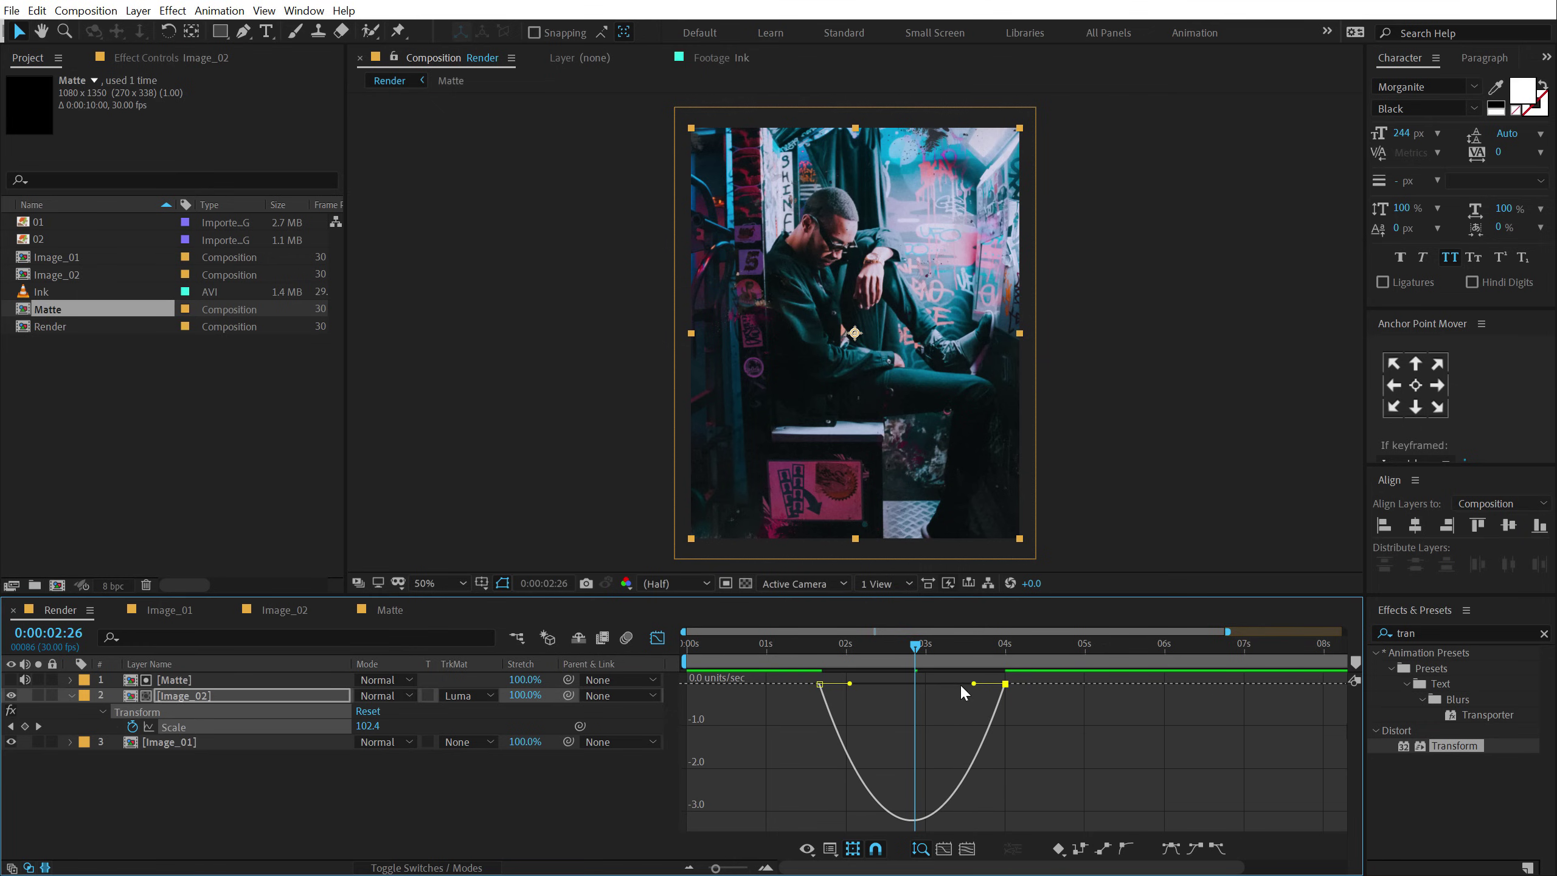
{"action": "left_click_drag", "start_coordinate": [974, 683], "coordinate": [911, 683]}
{"action": "left_click_drag", "start_coordinate": [809, 656], "coordinate": [832, 683]}
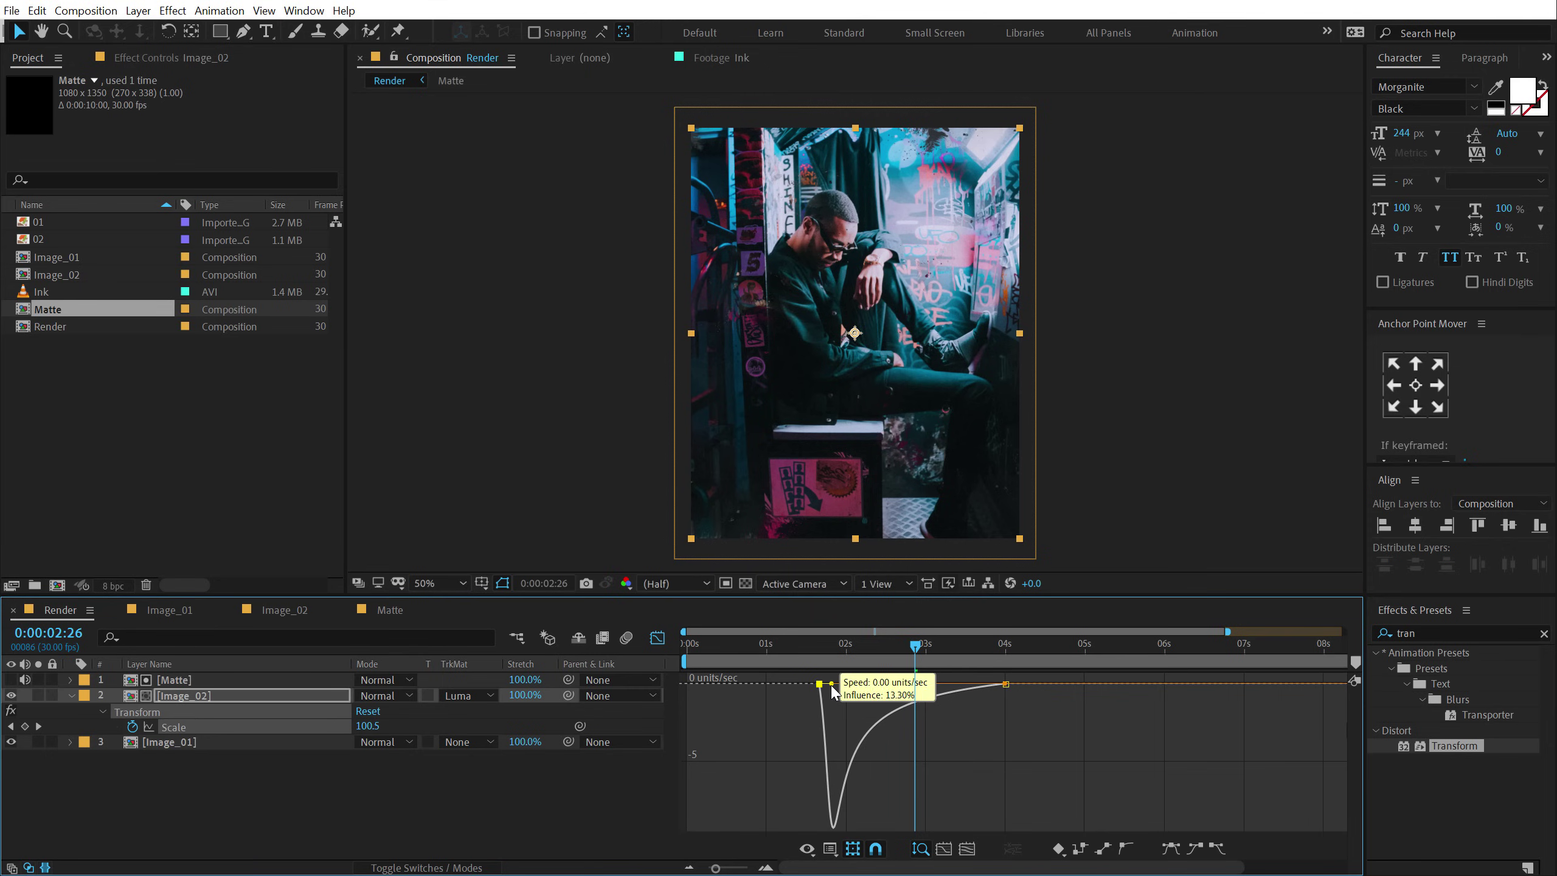
- Preview the eased ink transition from 0:00:01:16 and close the graph editor
{"action": "left_click", "coordinate": [809, 647]}
{"action": "key", "text": "space"}
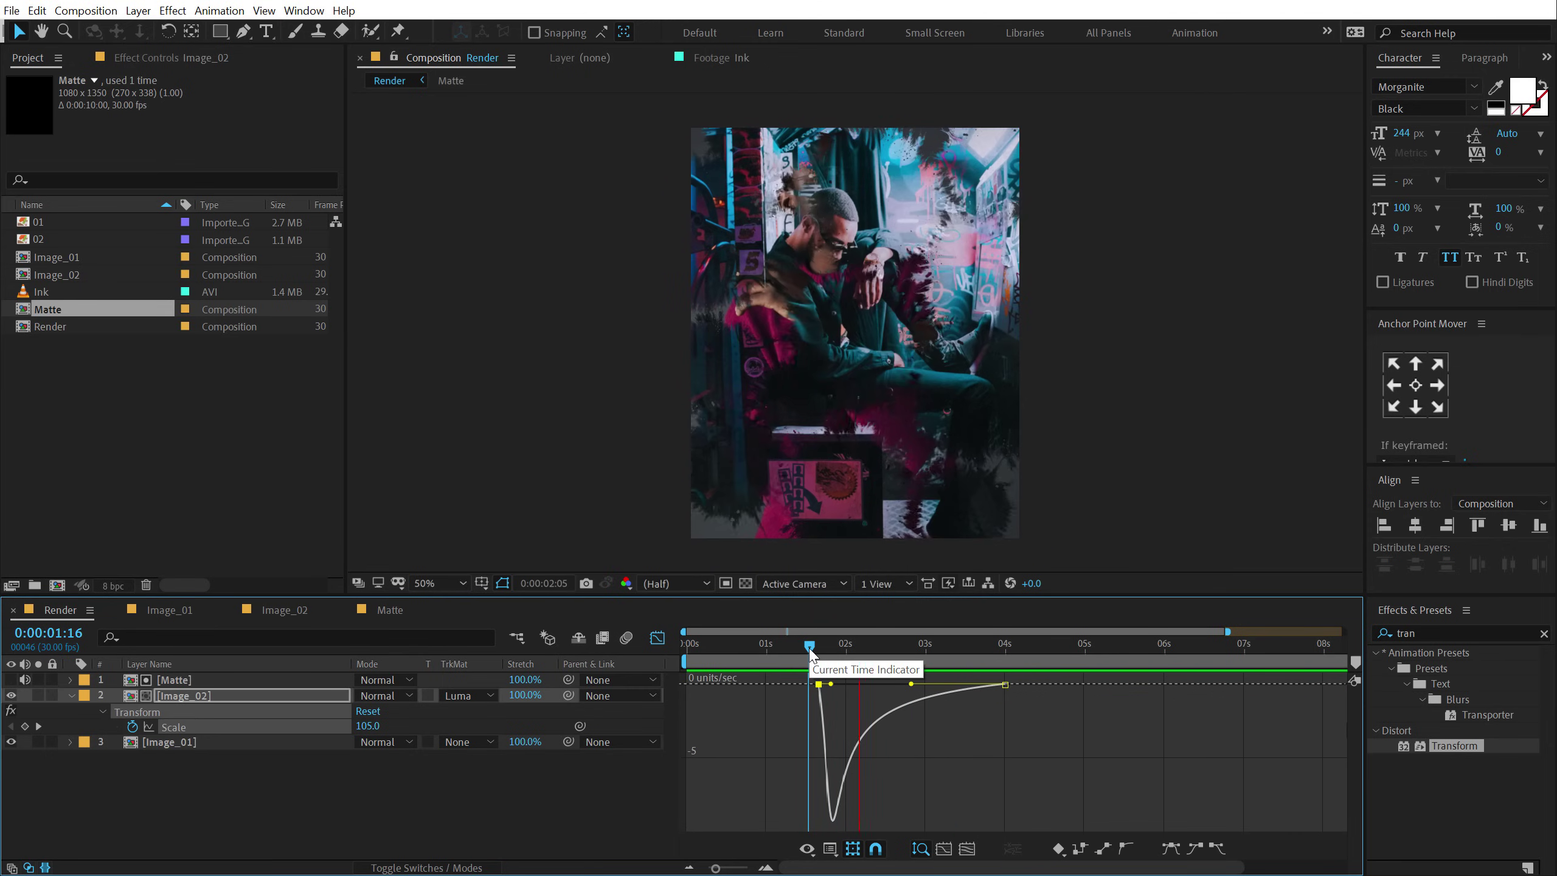
{"action": "key", "text": "space"}
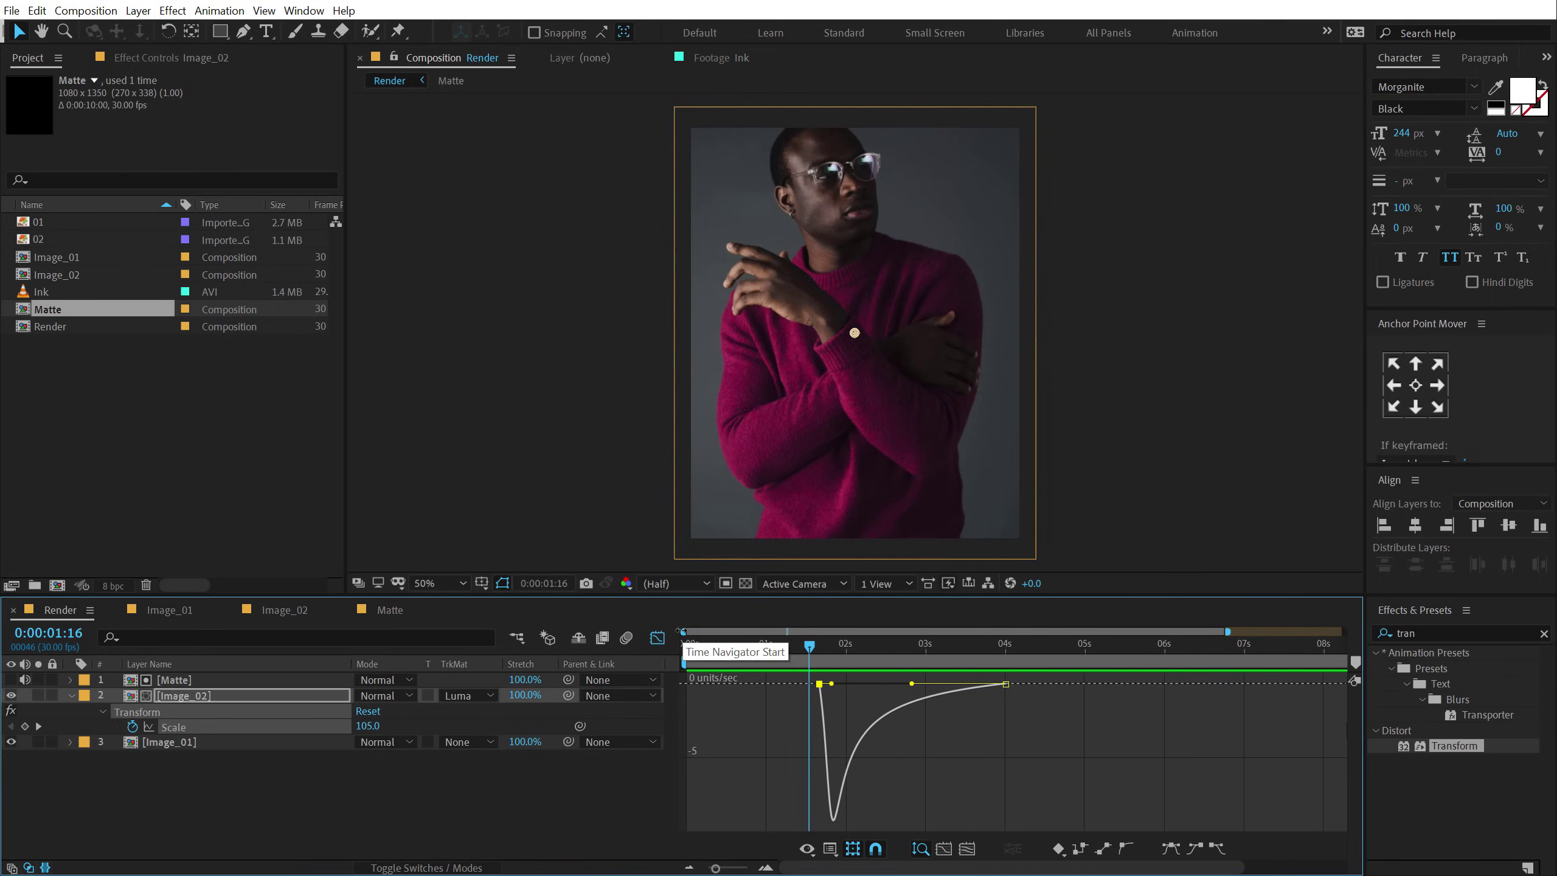
{"action": "left_click", "coordinate": [648, 639]}
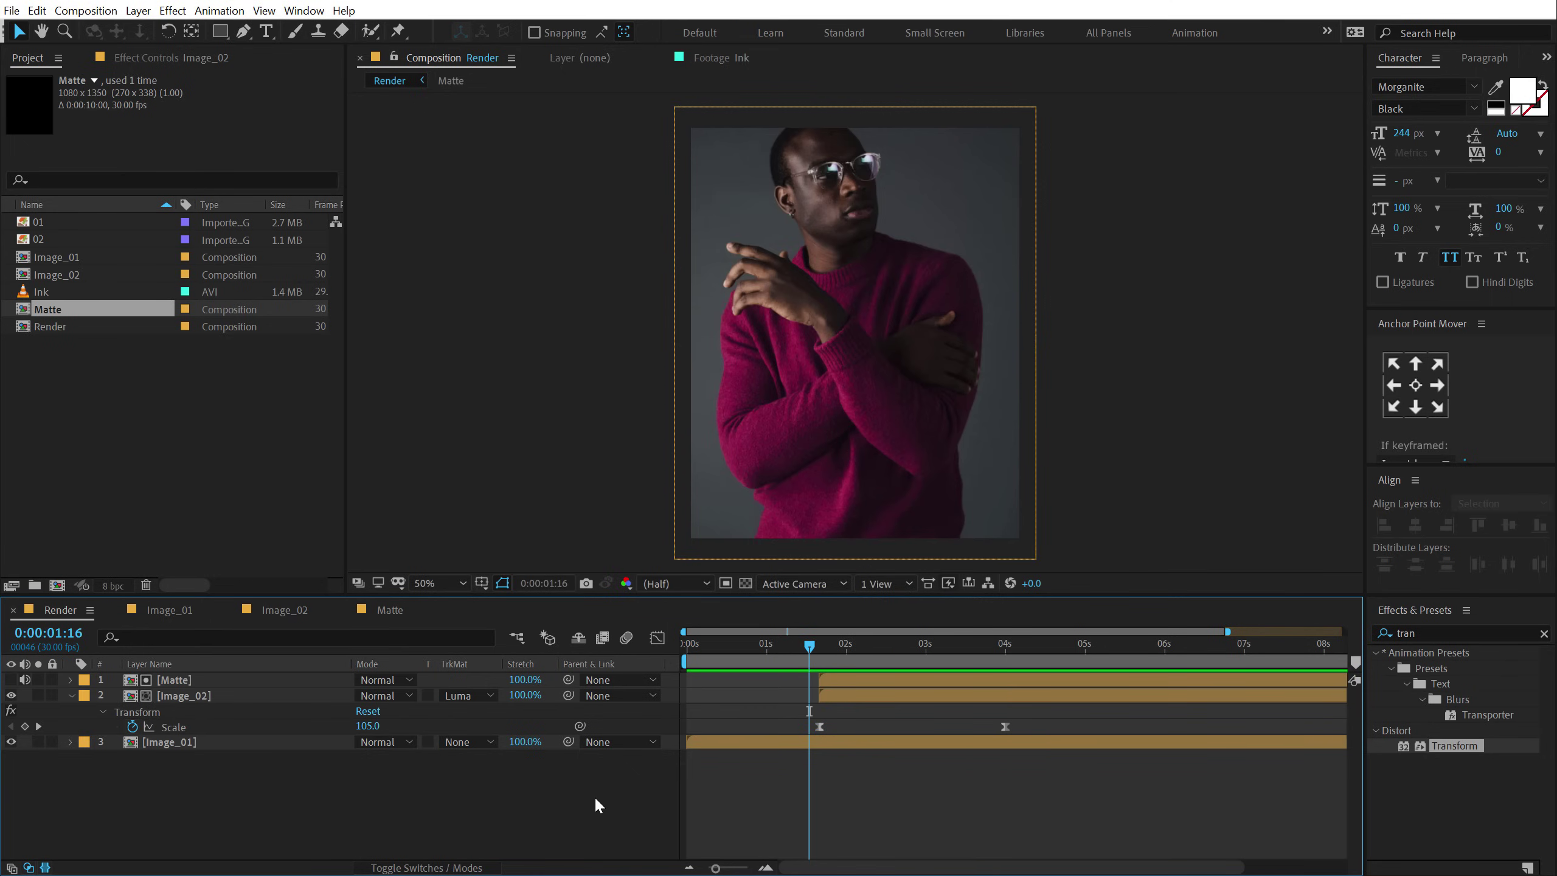
- Collapse all layer properties in Render and rearrange the timeline columns to show the layer switches and hide Parent & Link
{"action": "key", "text": "ctrl+a"}
{"action": "key", "text": "u"}
{"action": "left_click", "coordinate": [424, 786]}
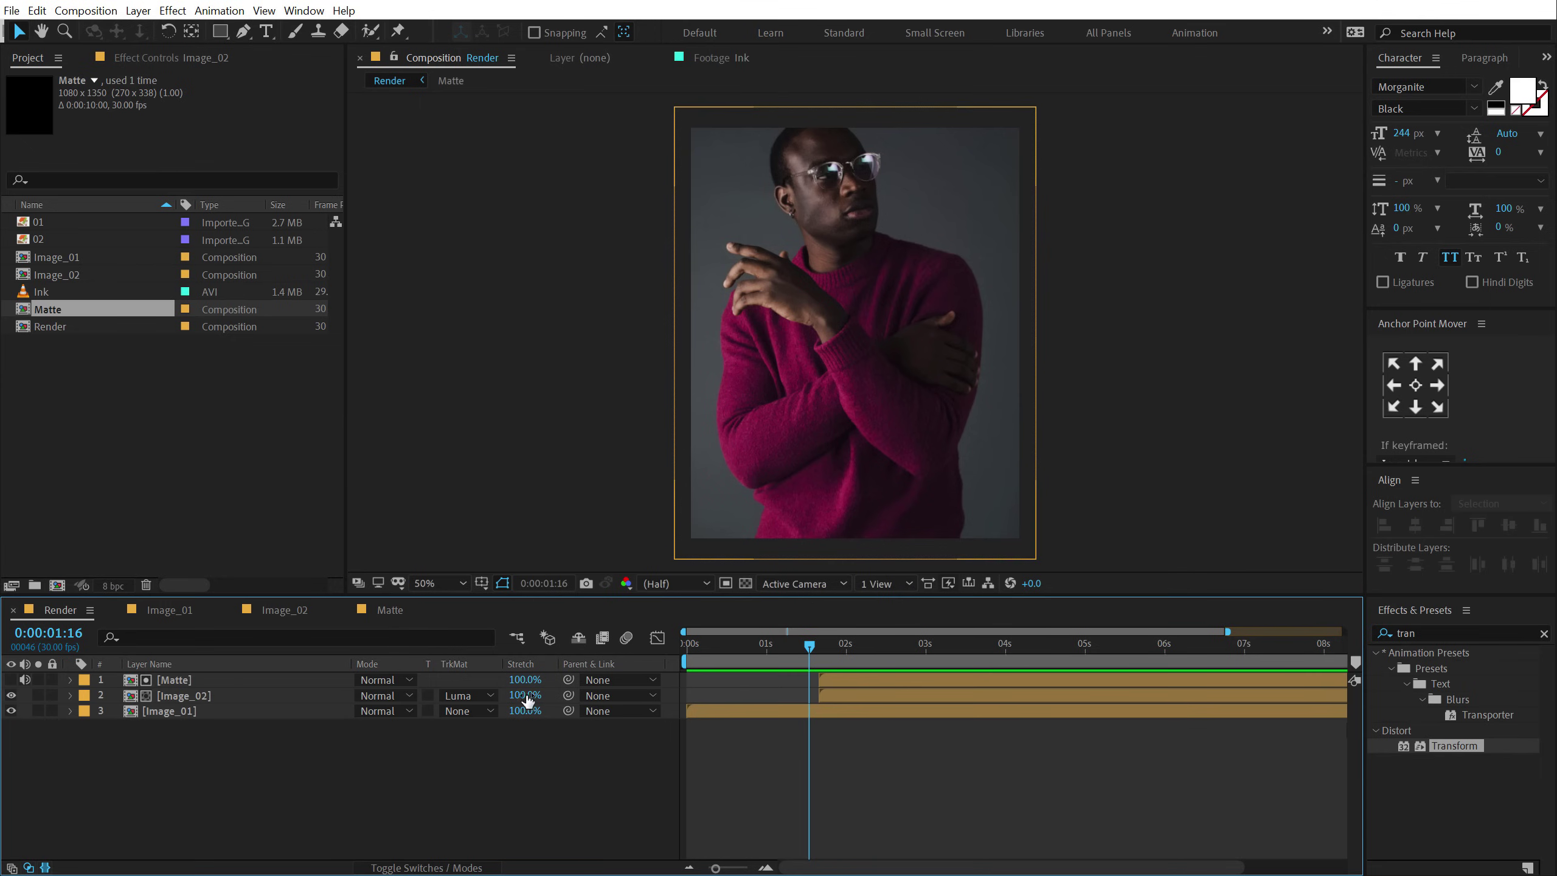
{"action": "key", "text": "F4"}
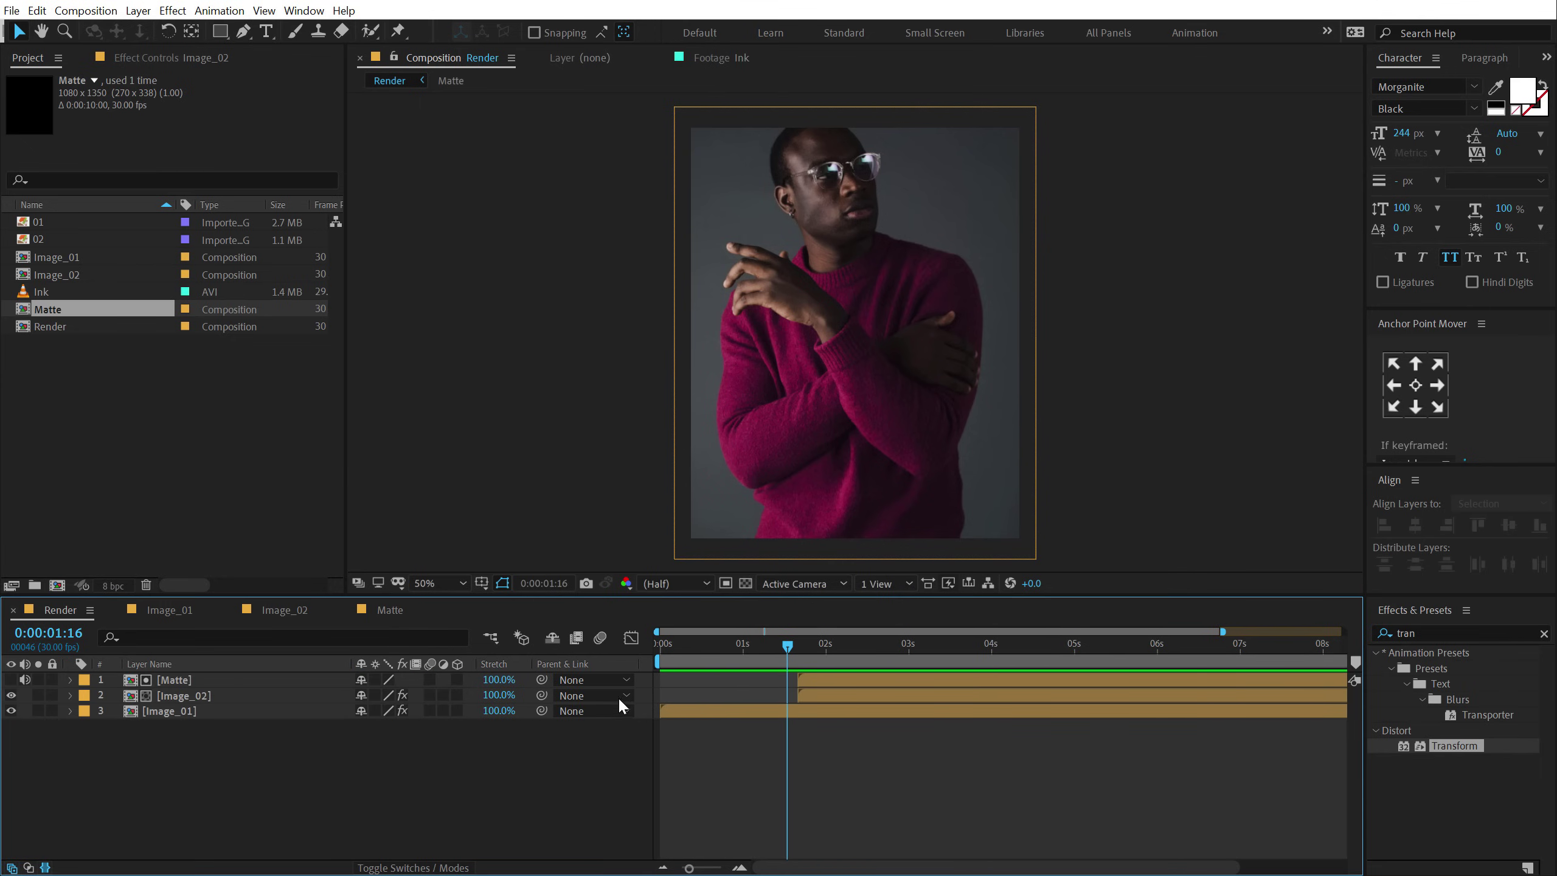
{"action": "left_click_drag", "start_coordinate": [654, 668], "coordinate": [549, 668]}
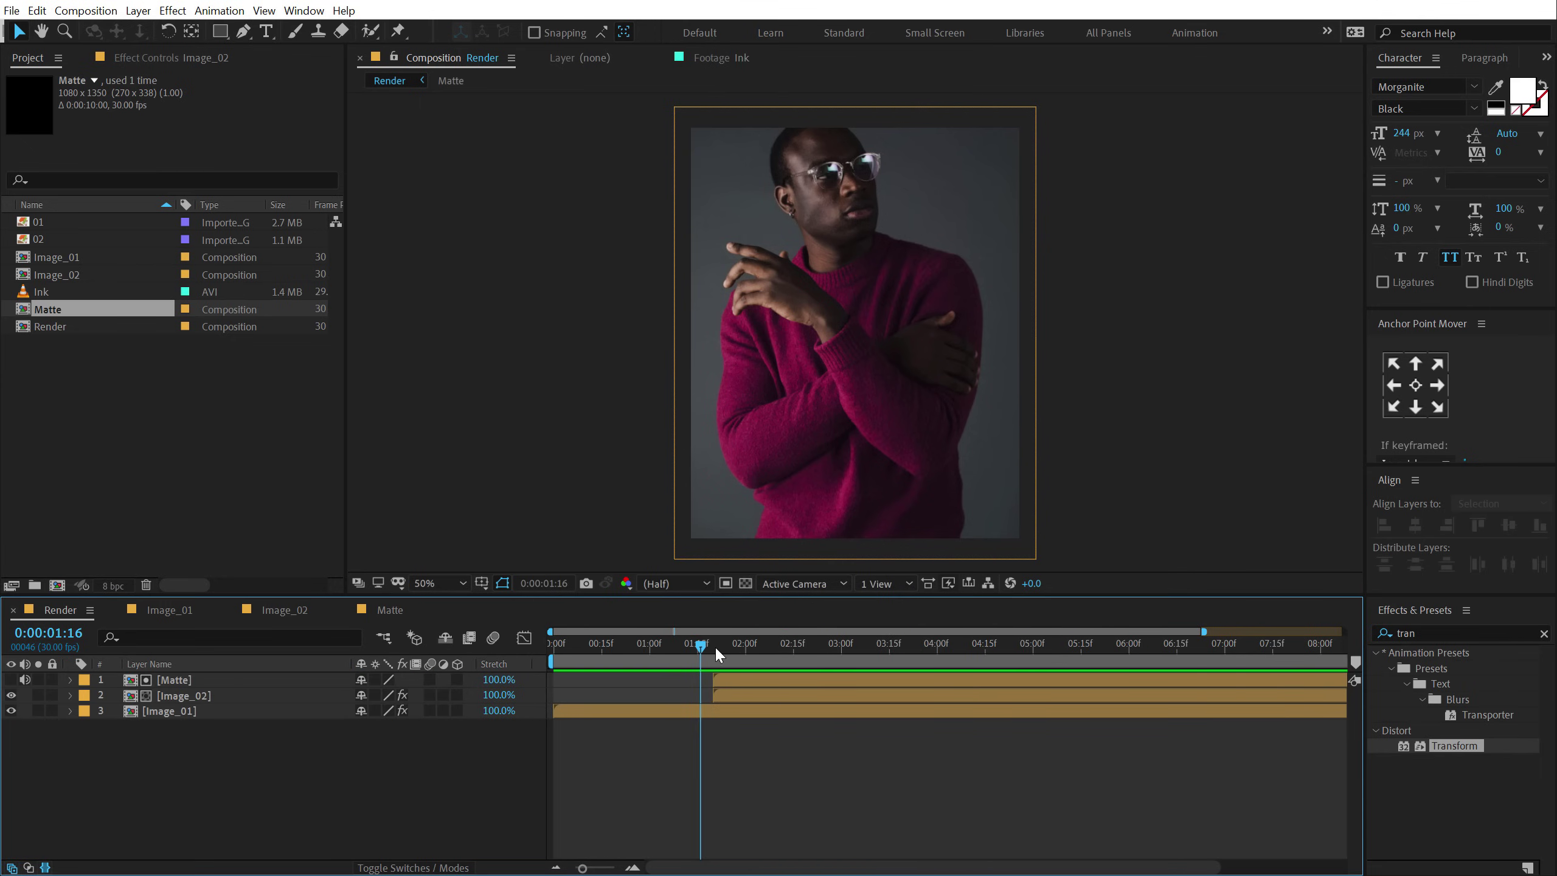
{"action": "left_click_drag", "start_coordinate": [717, 655], "coordinate": [1010, 655]}
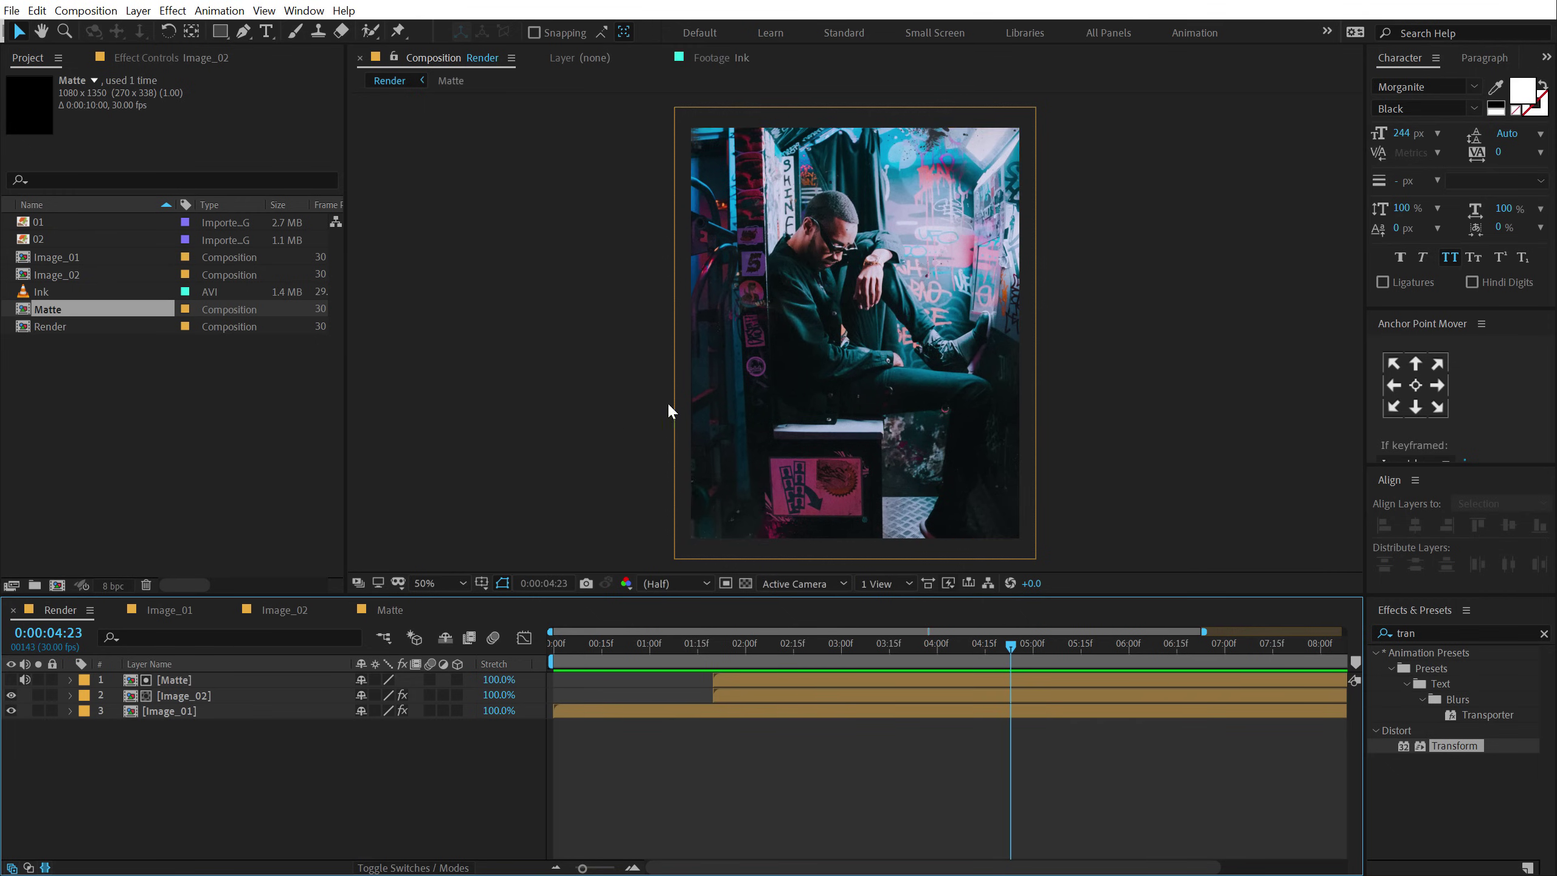
- Create a new 1080 by 1350 composition named Text at 30 fps with a 10-second duration
{"action": "left_click", "coordinate": [141, 547]}
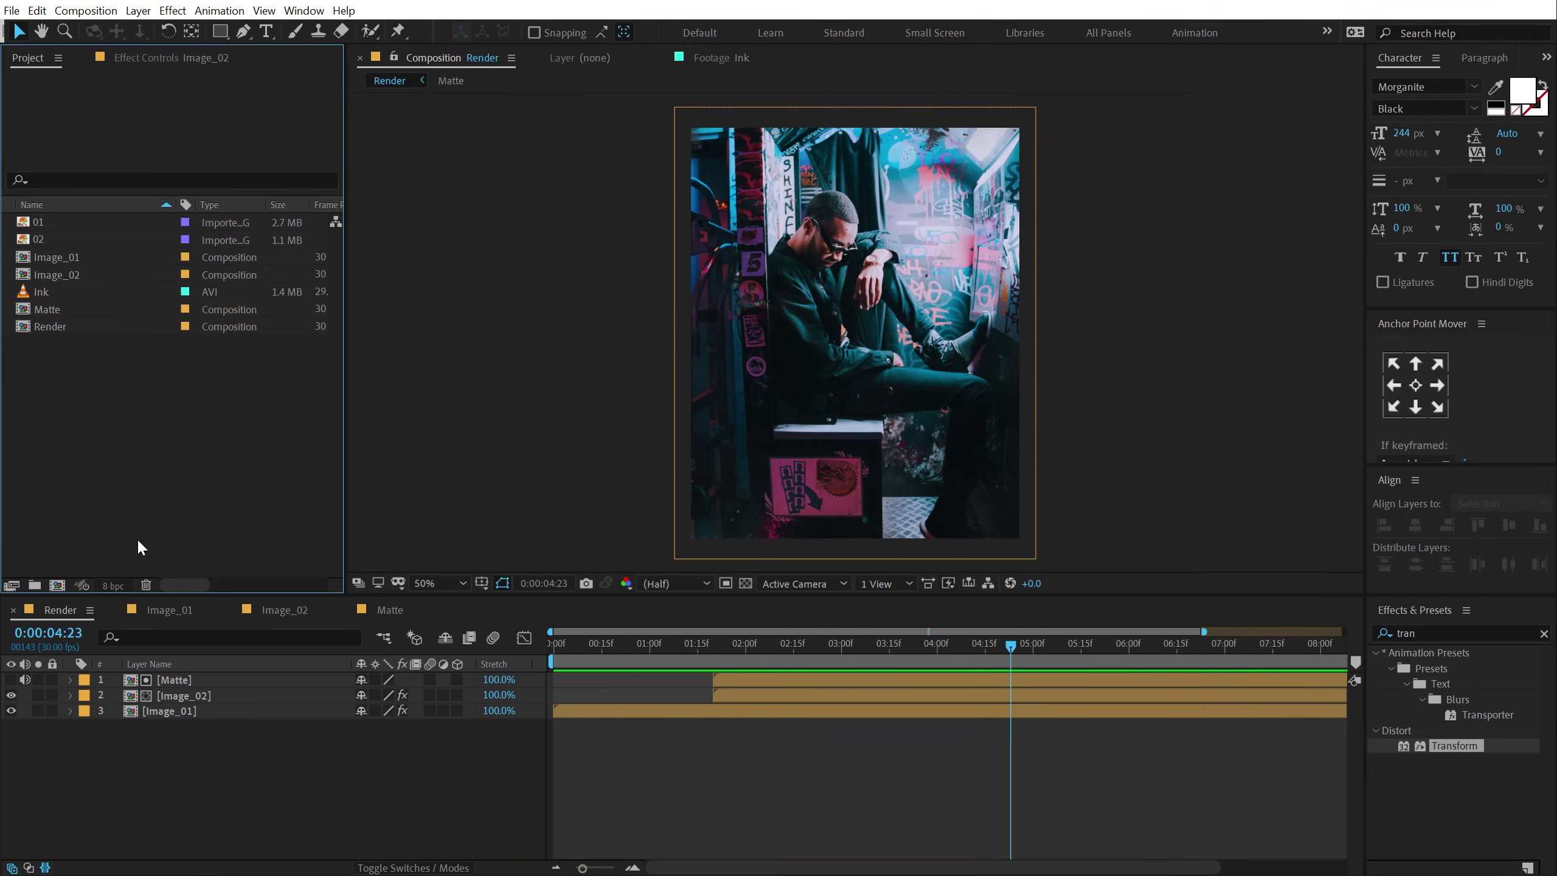
{"action": "left_click", "coordinate": [57, 586]}
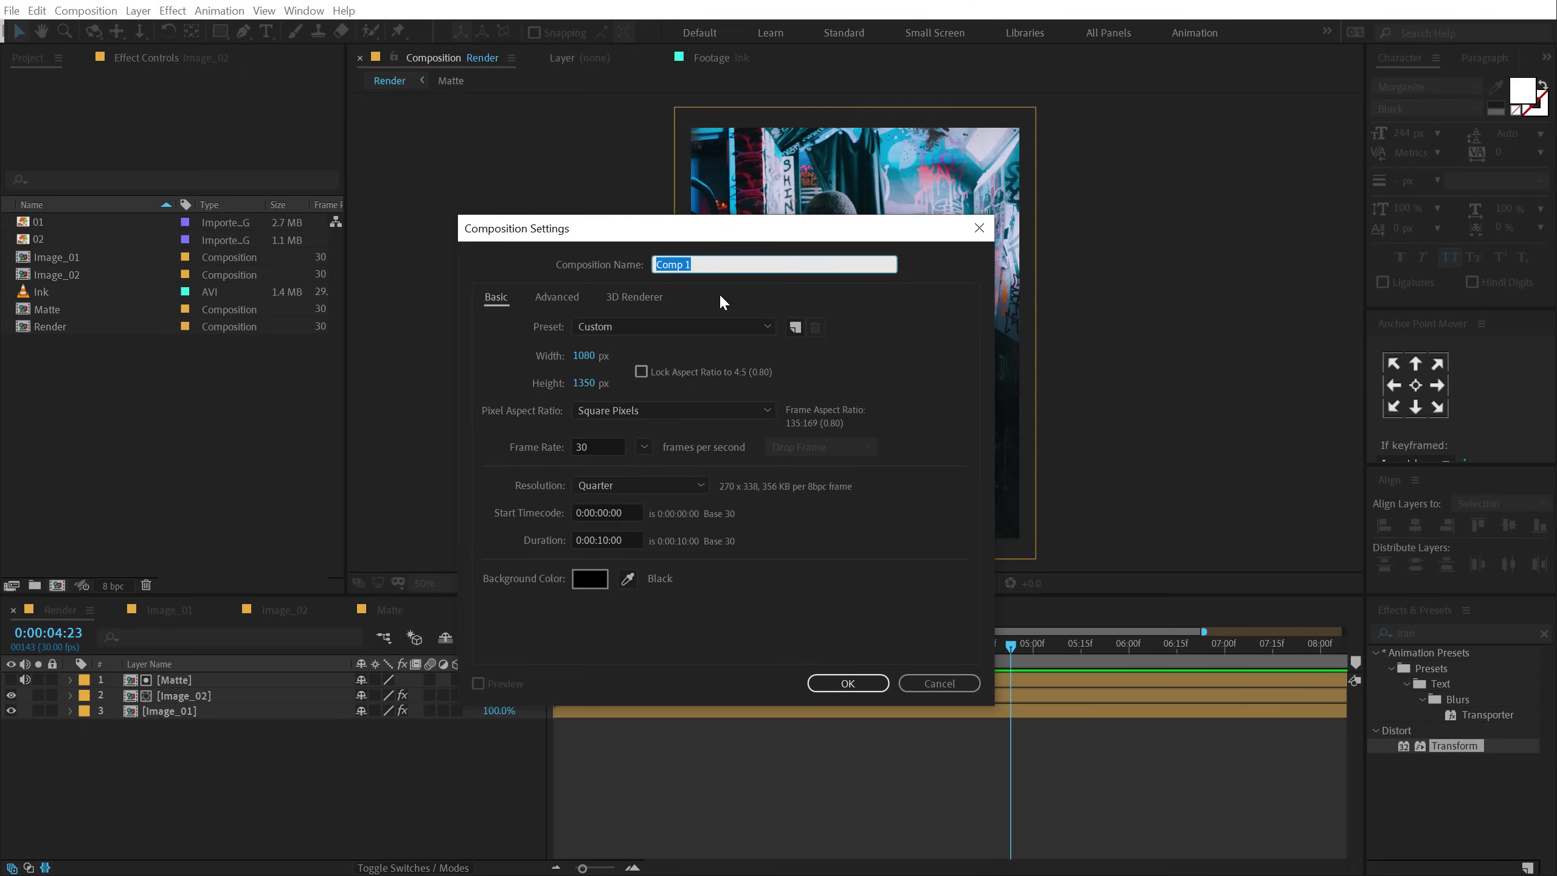
{"action": "type", "text": "Text"}
{"action": "left_click", "coordinate": [848, 682]}
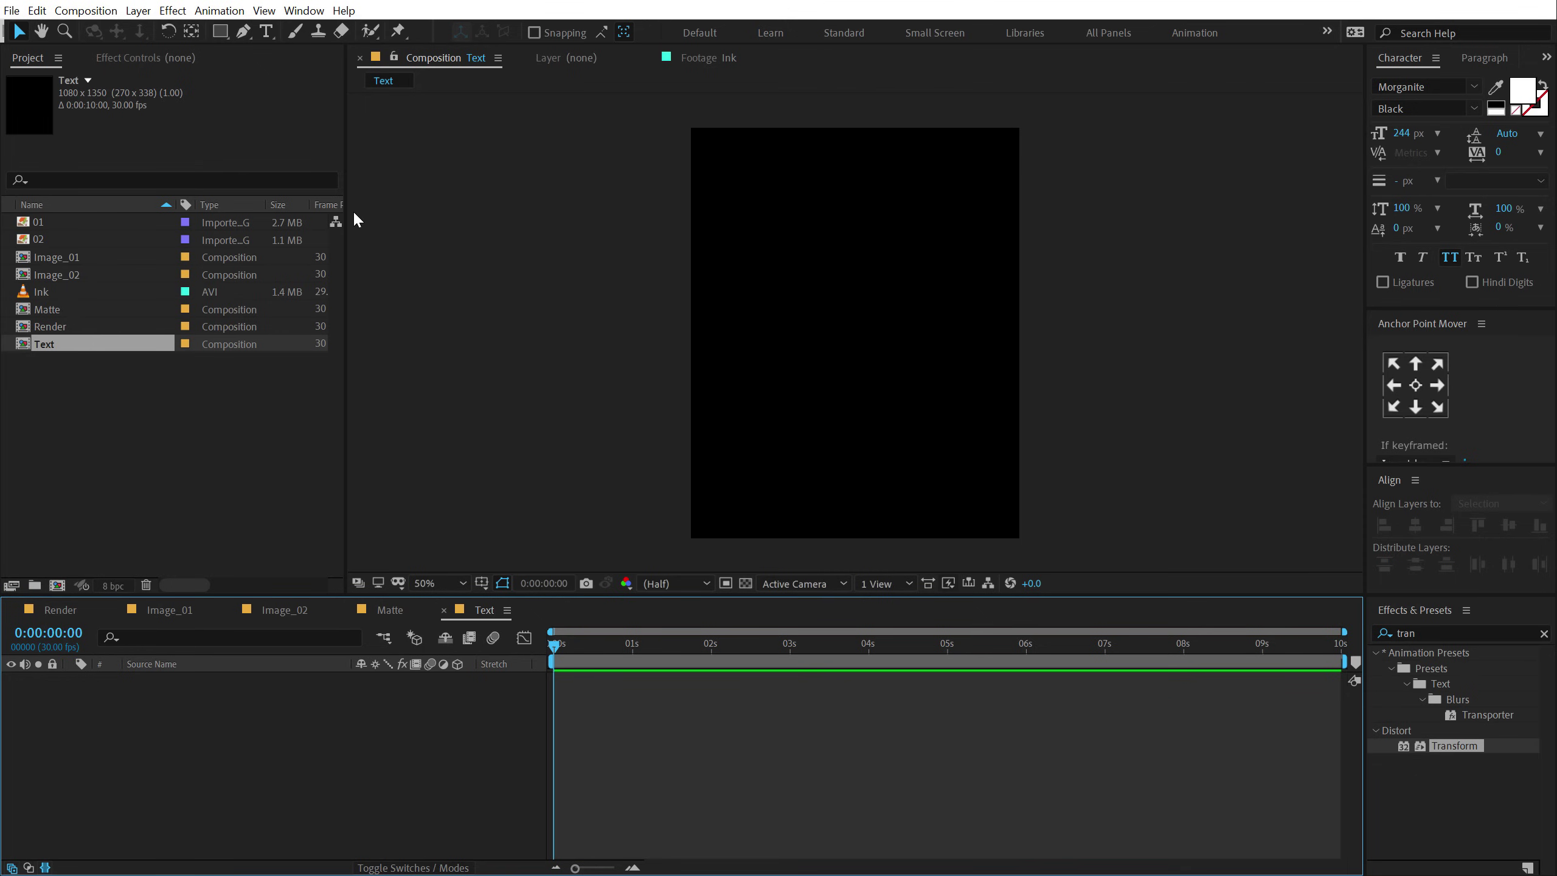
- Add a text layer reading SUPERVIBES in the Text composition, using Morganite Black at 244 px
{"action": "left_click", "coordinate": [270, 30]}
{"action": "left_click", "coordinate": [748, 318]}
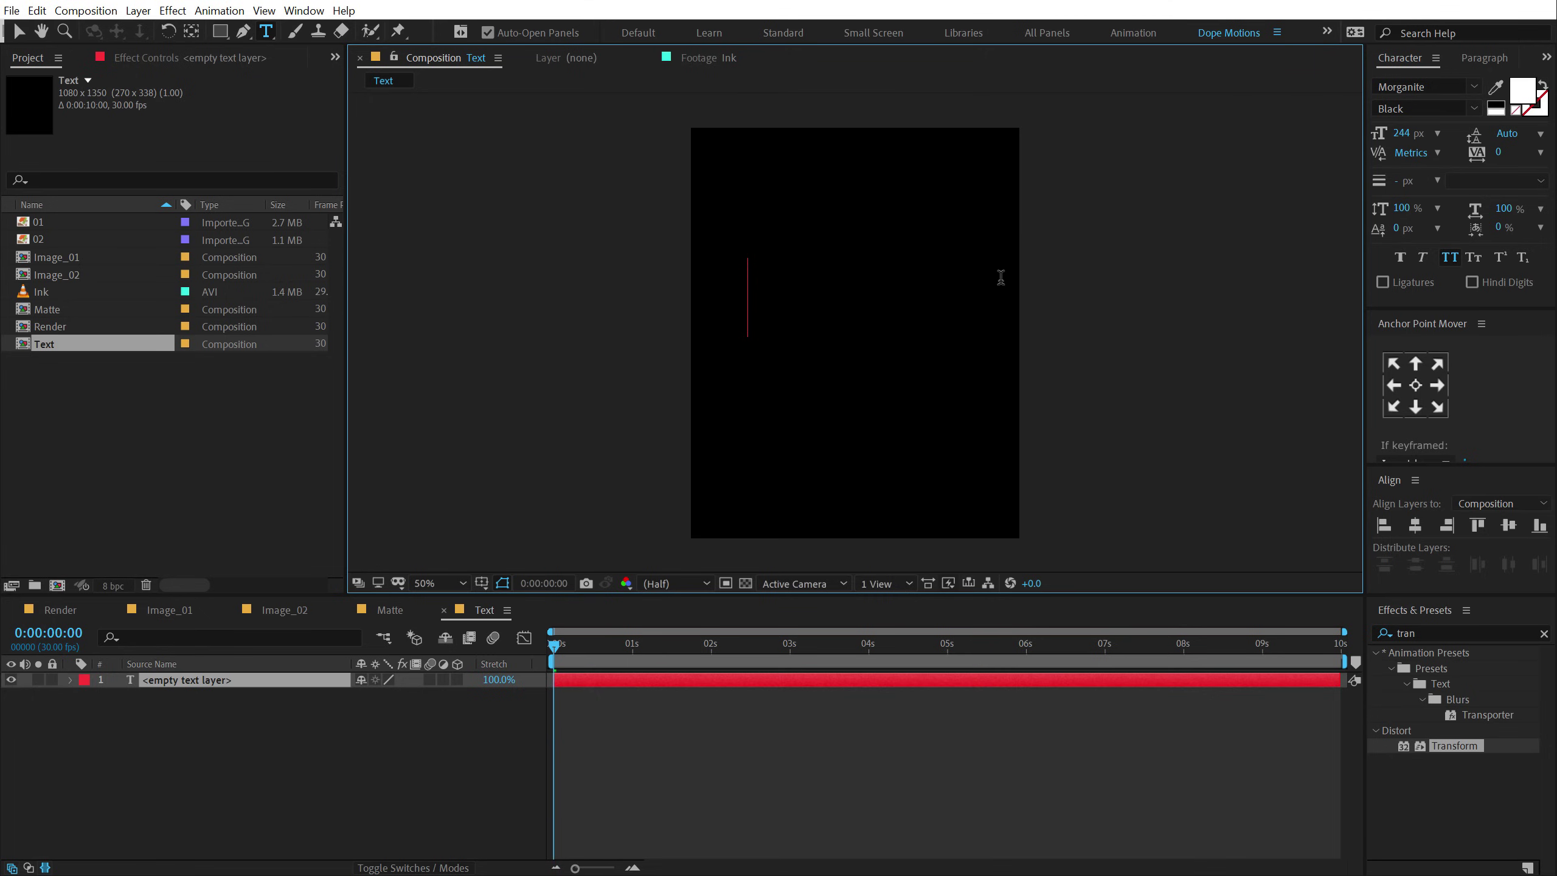
{"action": "type", "text": "SU"}
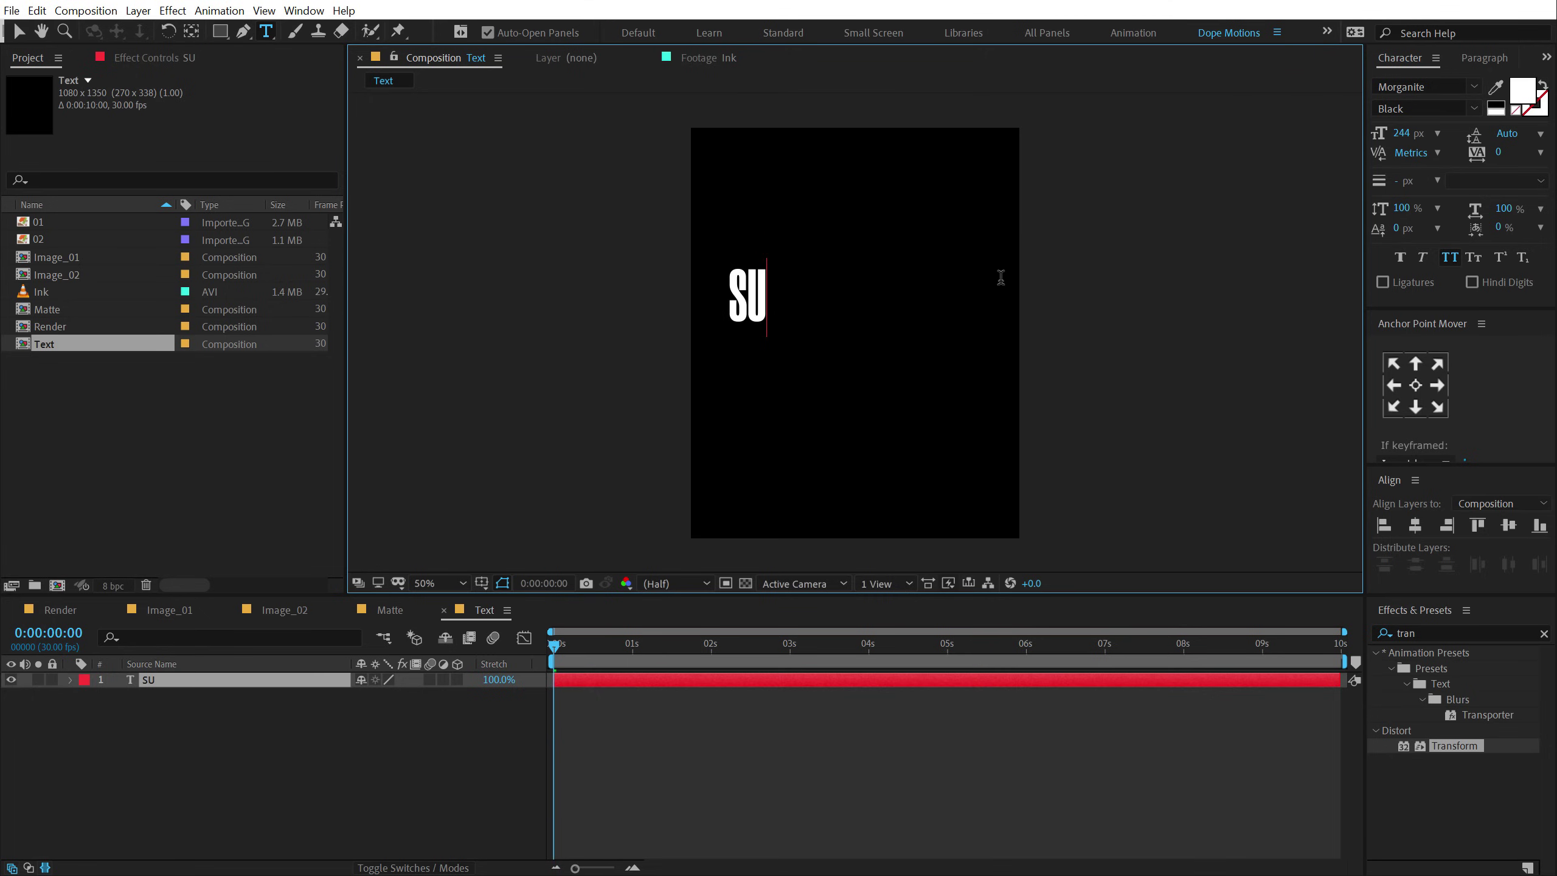
{"action": "type", "text": "PERVIBES"}
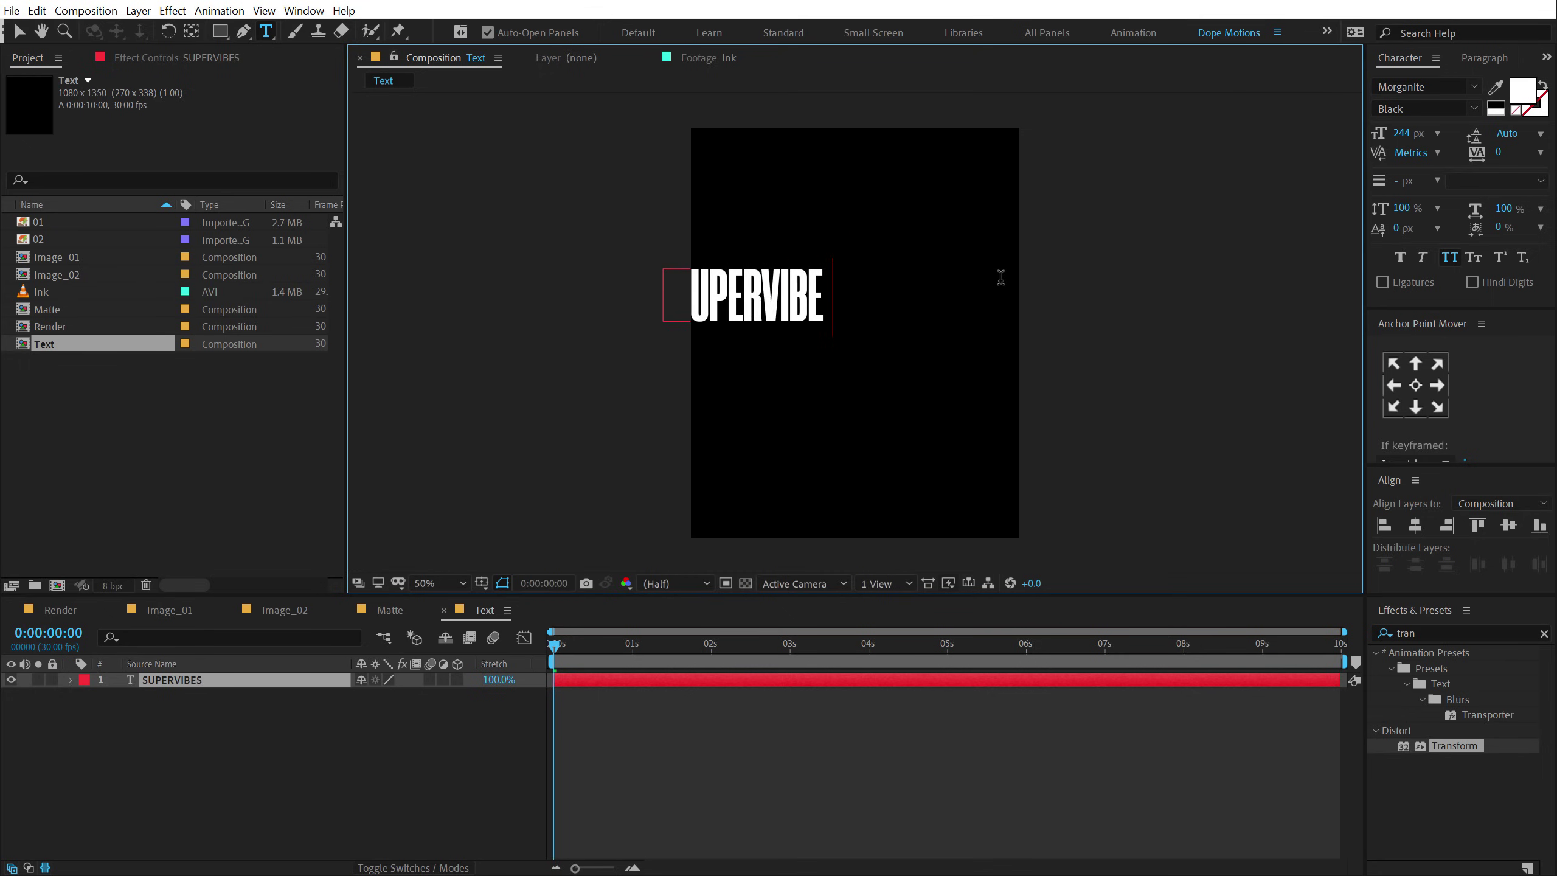
- Centre the SUPERVIBES layer's anchor point and align the text horizontally and vertically to the composition's centre
{"action": "left_click", "coordinate": [19, 31]}
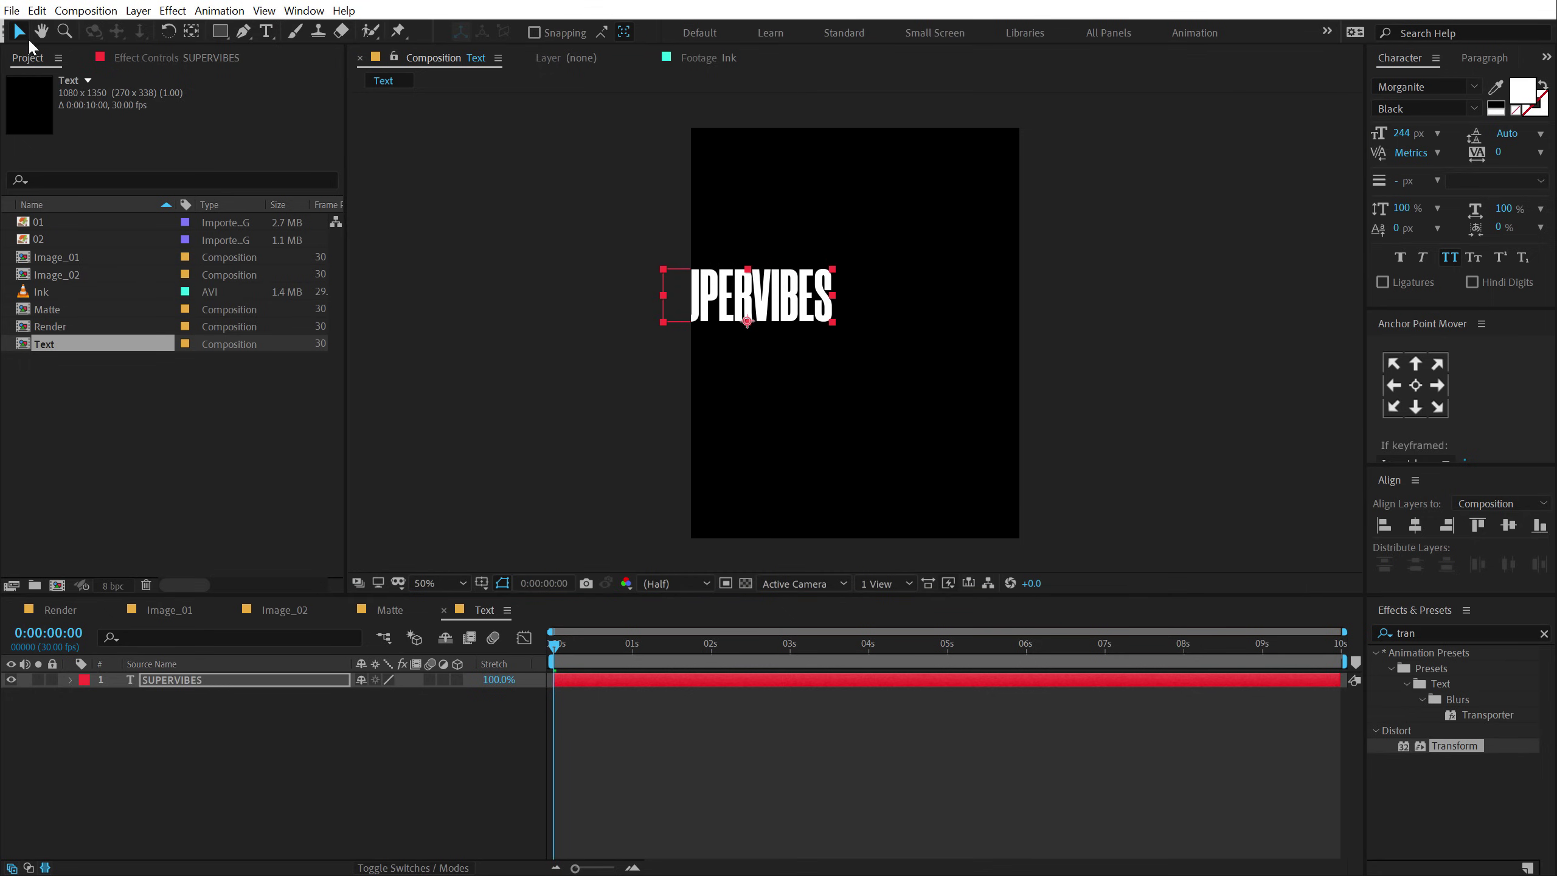
{"action": "left_click_drag", "start_coordinate": [803, 306], "coordinate": [895, 334]}
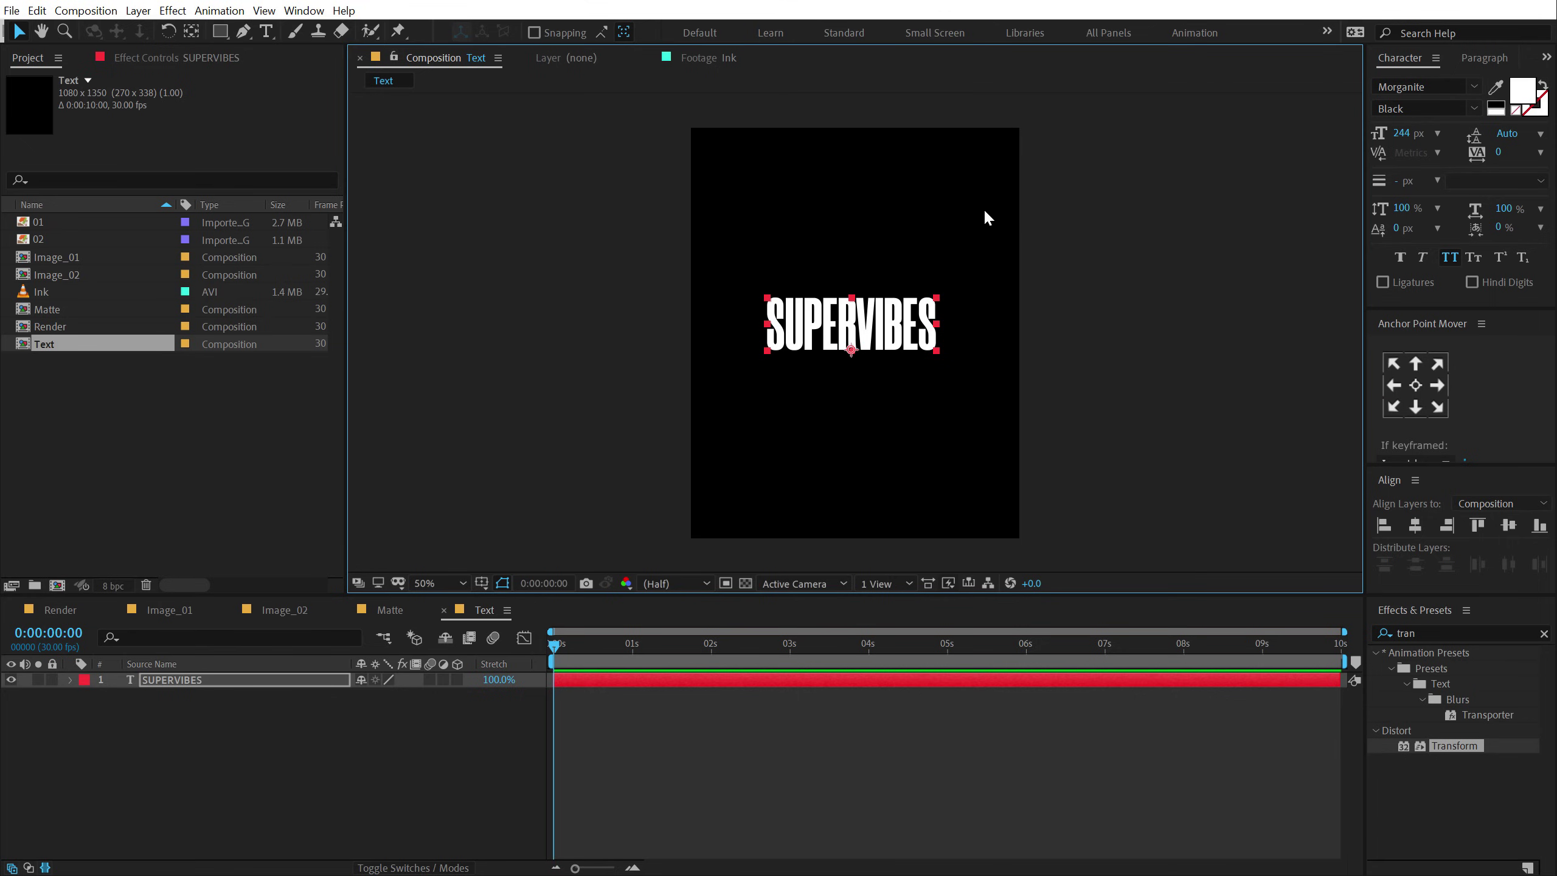
{"action": "left_click", "coordinate": [1415, 385]}
{"action": "left_click", "coordinate": [1416, 525]}
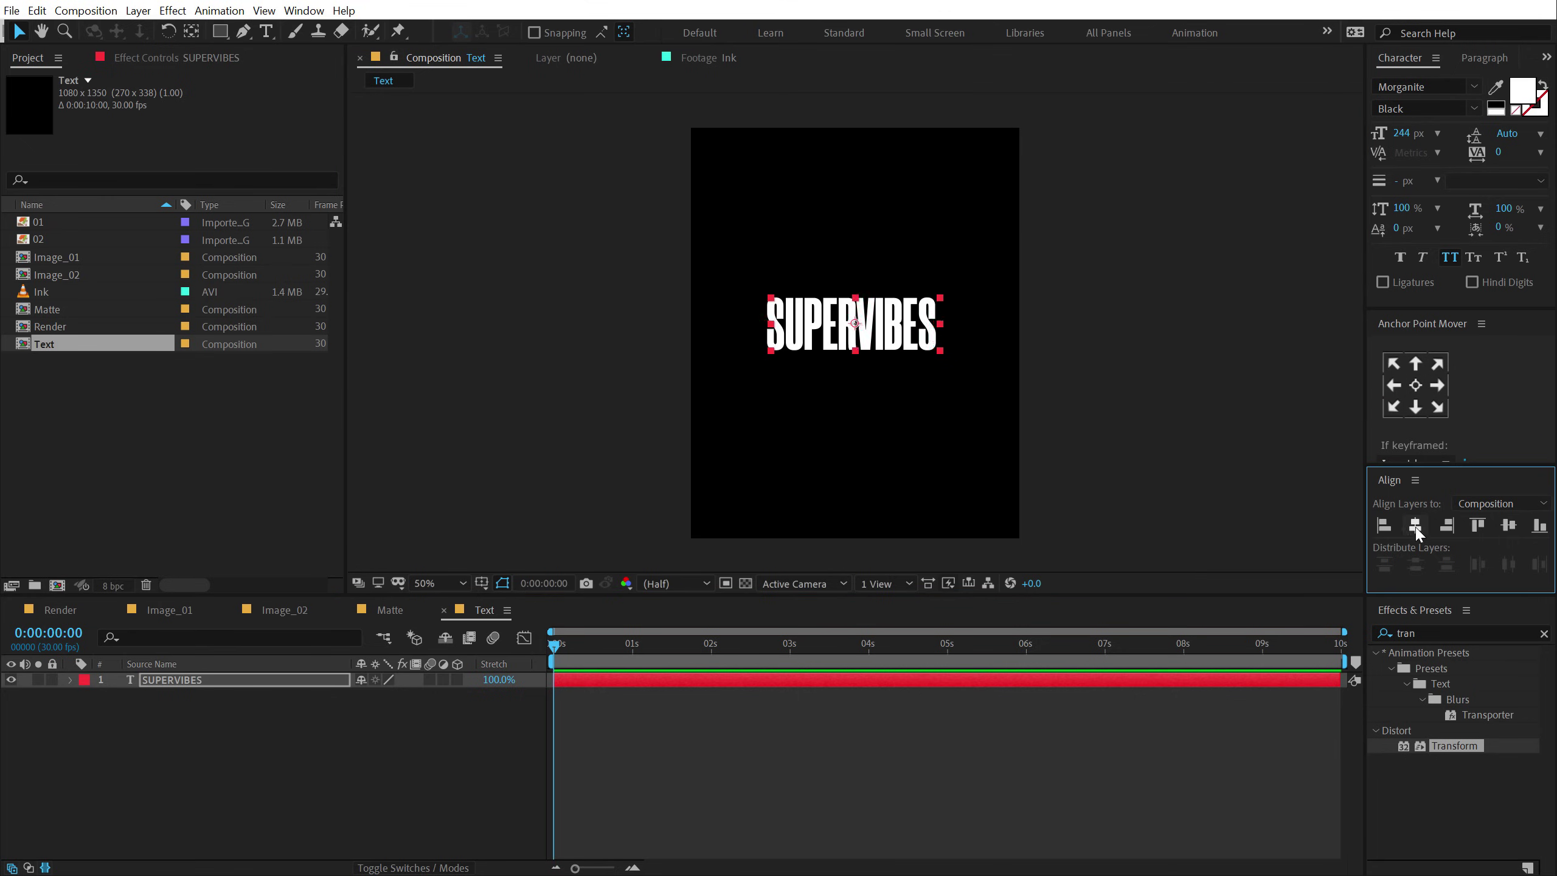
{"action": "left_click", "coordinate": [1509, 525]}
{"action": "left_click", "coordinate": [1131, 382]}
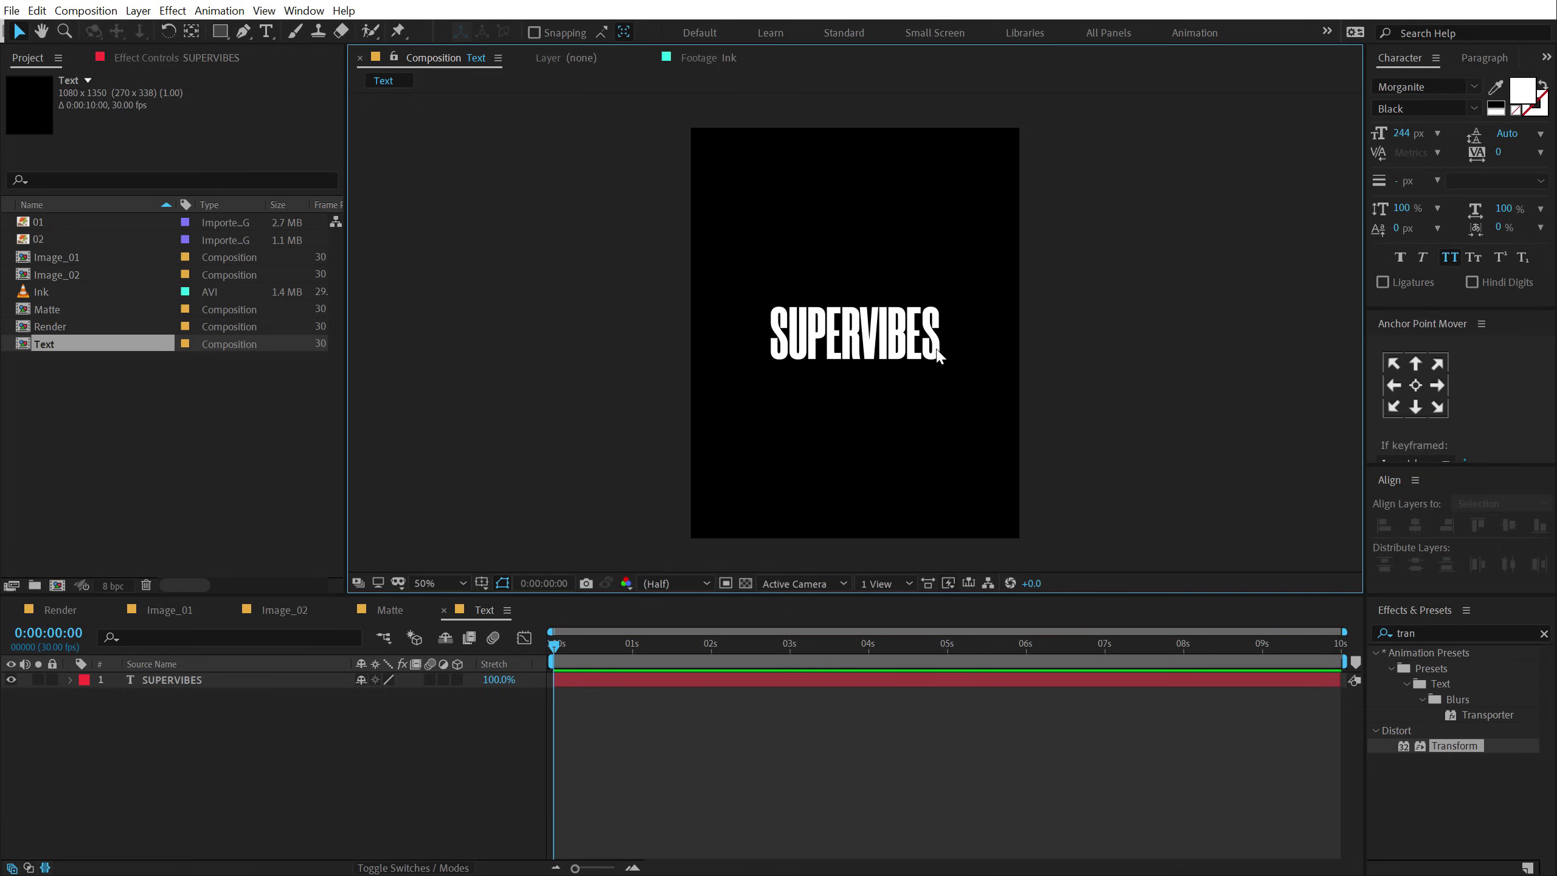
- Apply the Transform effect to SUPERVIBES with Skew at -5 and switch the effect off
{"action": "left_click", "coordinate": [871, 338]}
{"action": "left_click_drag", "start_coordinate": [1448, 747], "coordinate": [172, 681]}
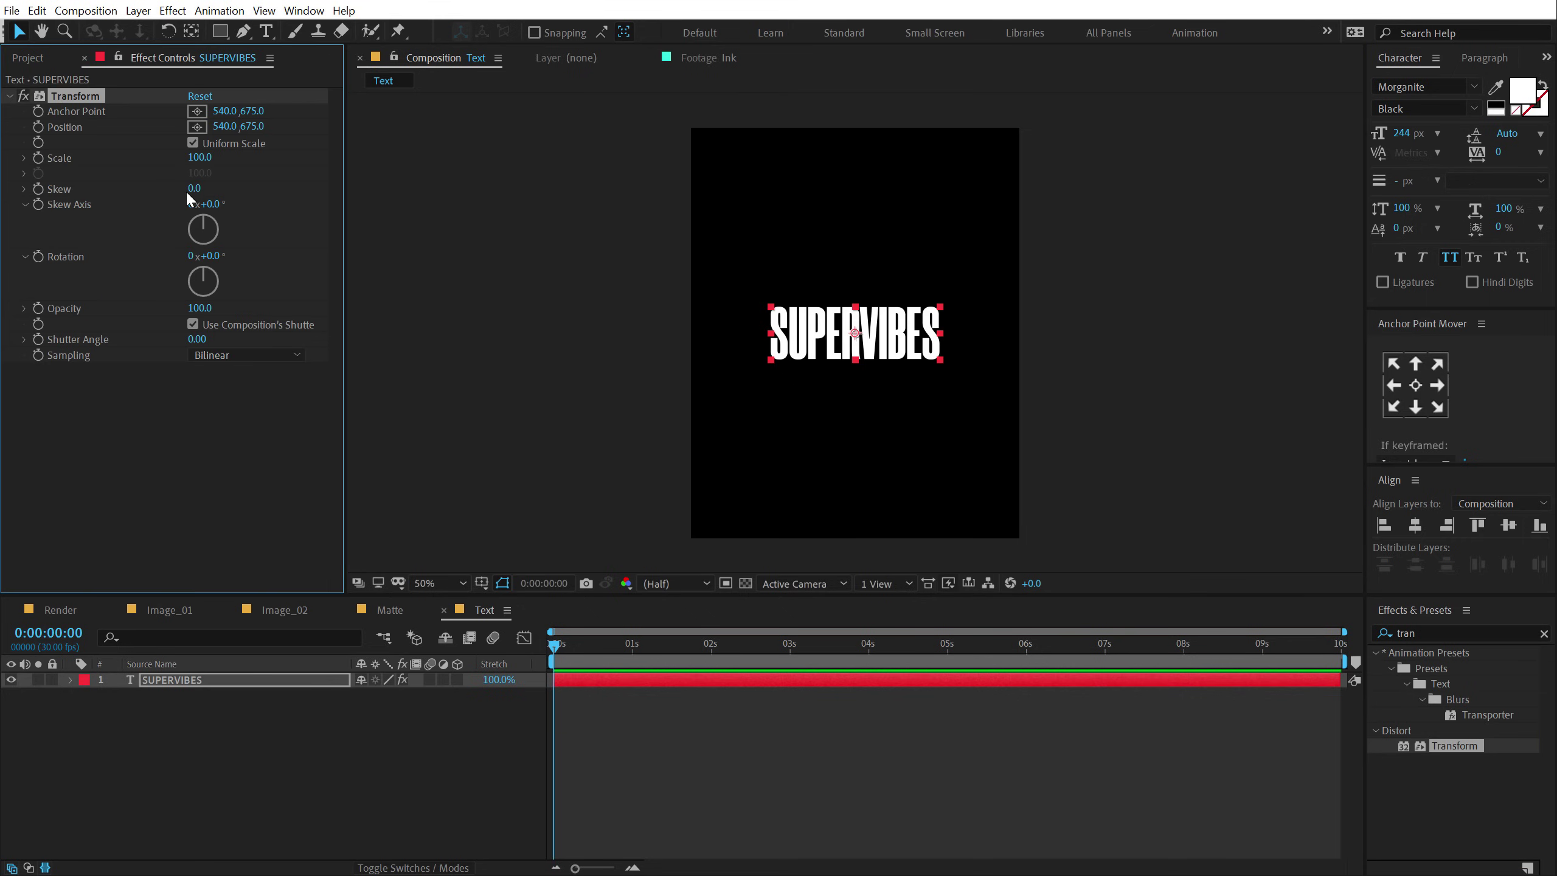
{"action": "left_click", "coordinate": [204, 190]}
{"action": "type", "text": "-5"}
{"action": "key", "text": "Return"}
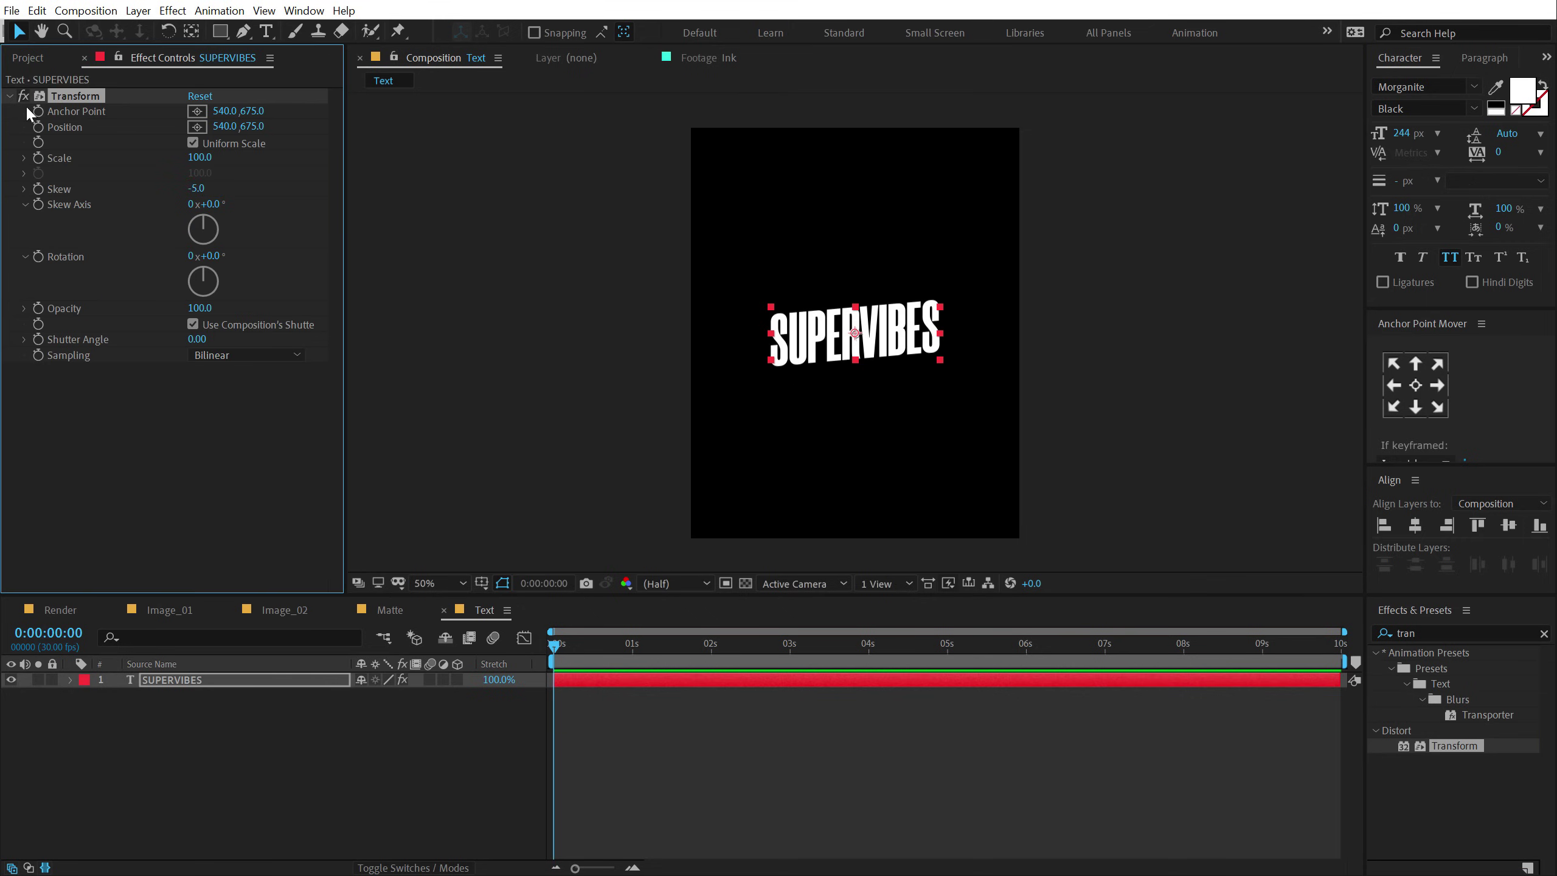
{"action": "left_click", "coordinate": [24, 96]}
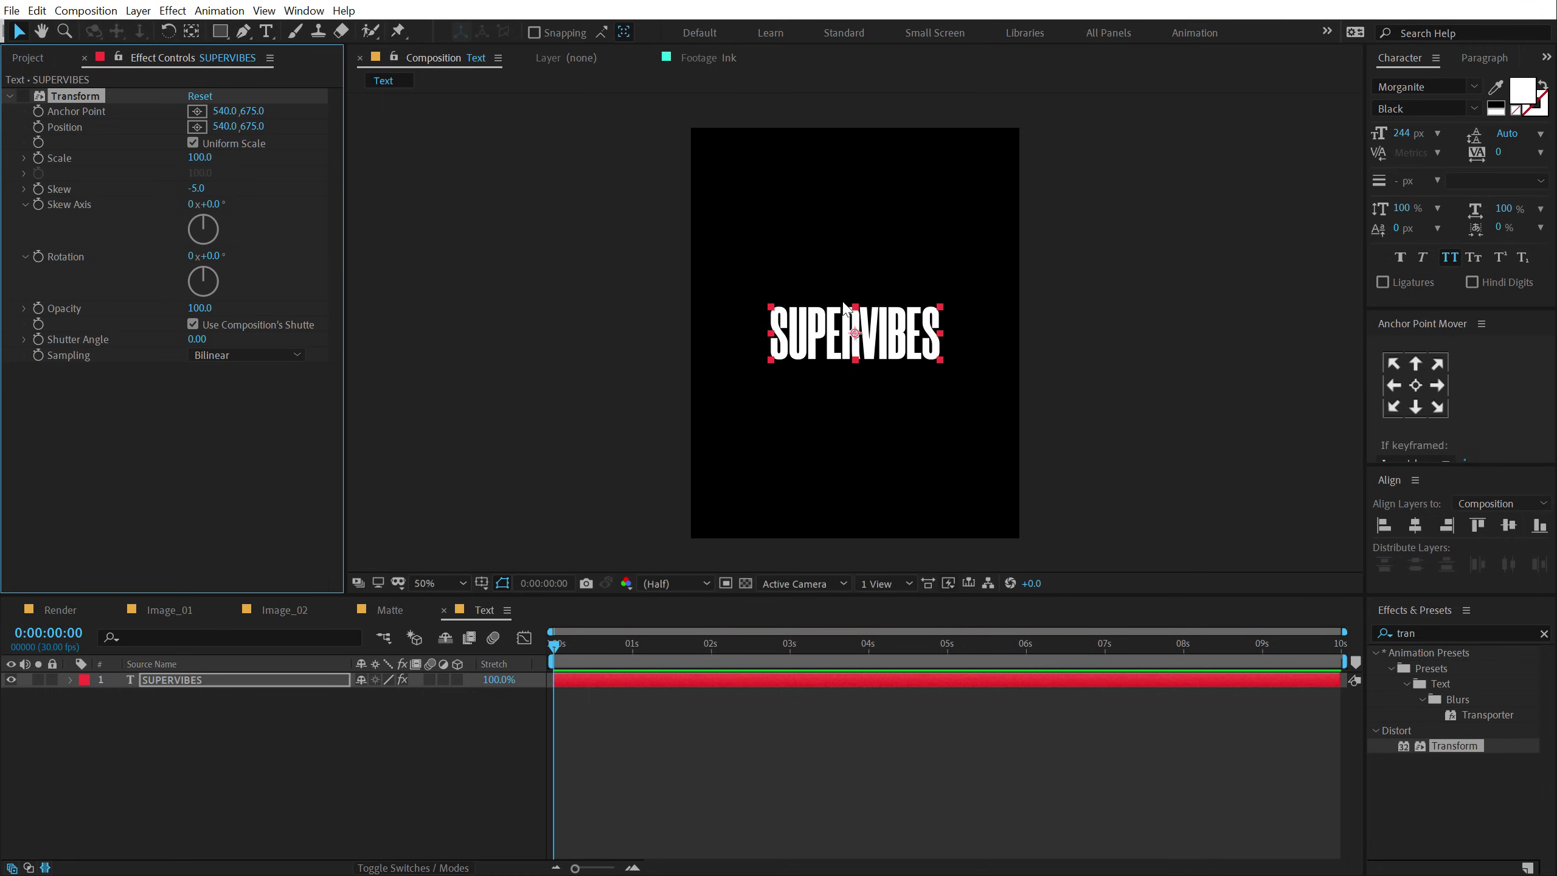
- Add a text animator to SUPERVIBES with Opacity and Scale properties
{"action": "left_click", "coordinate": [70, 680]}
{"action": "left_click", "coordinate": [467, 696]}
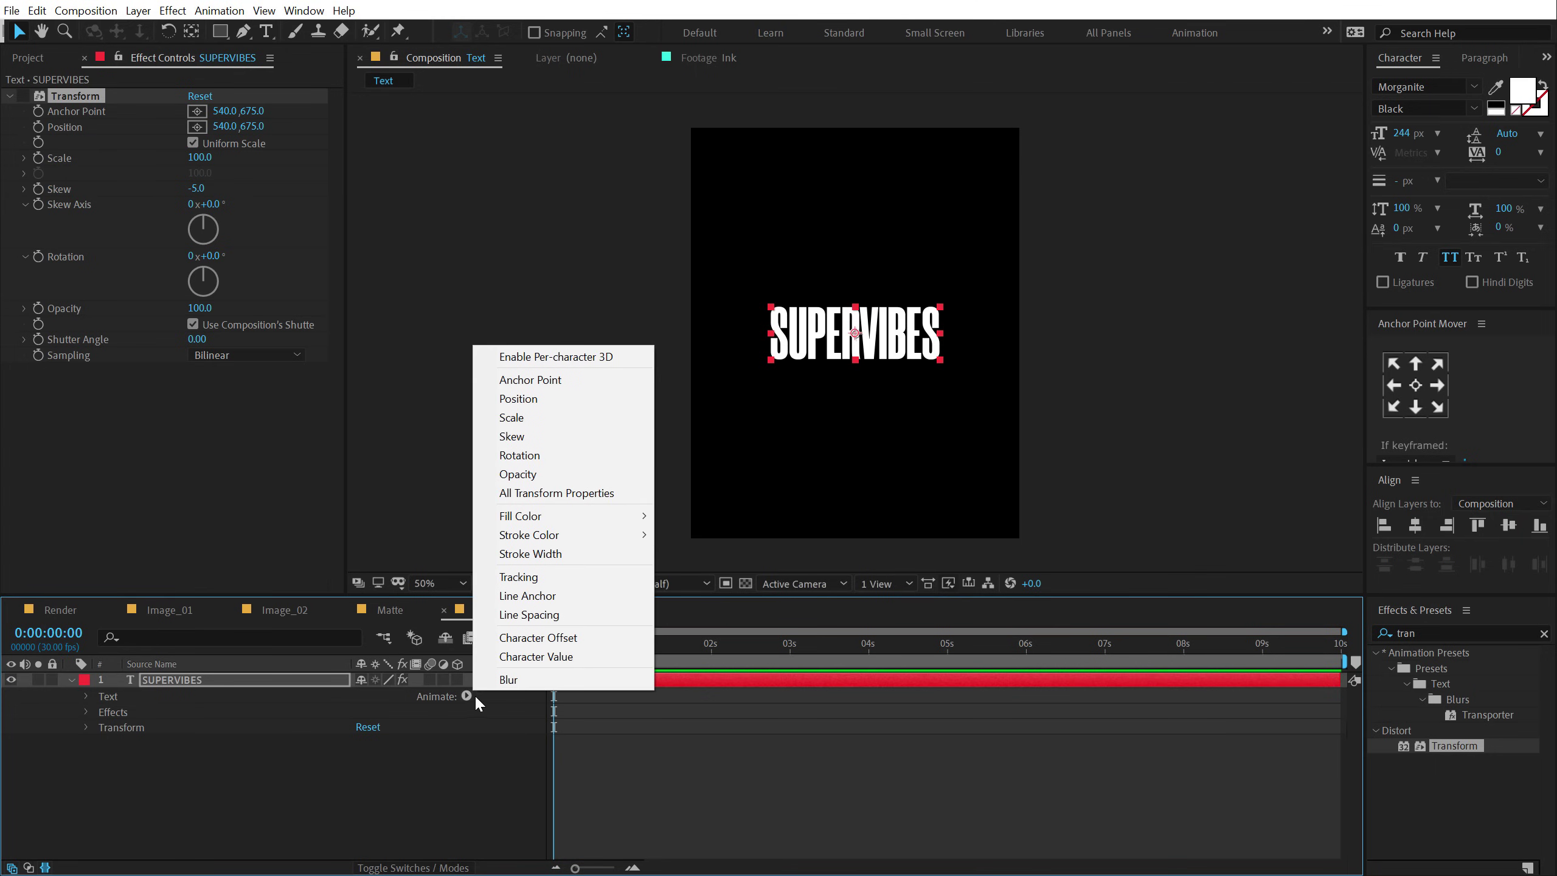
{"action": "left_click", "coordinate": [517, 473]}
{"action": "left_click", "coordinate": [467, 758]}
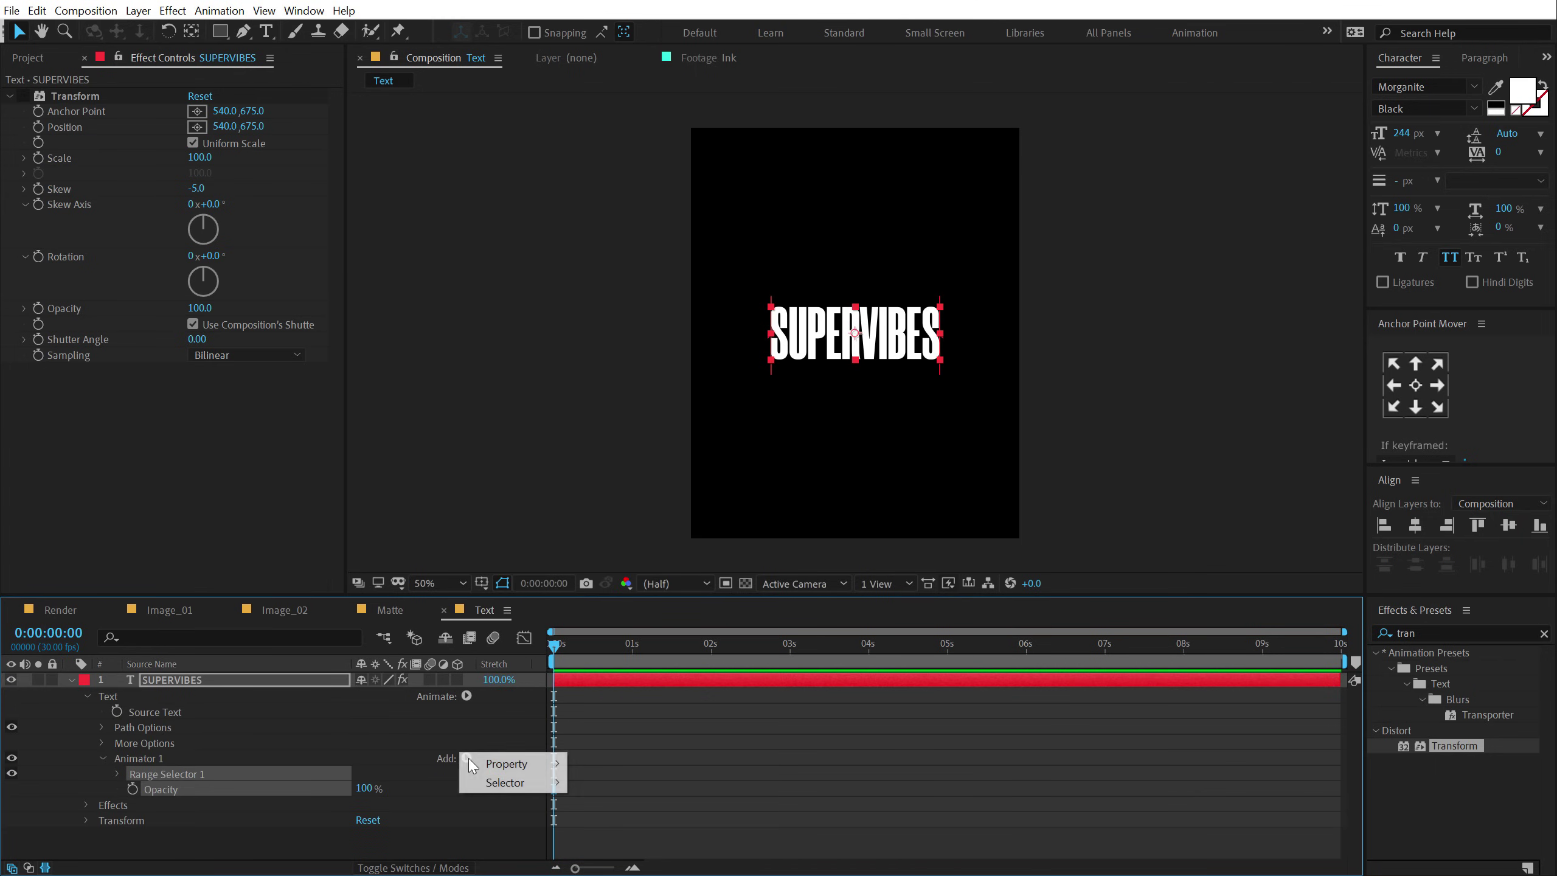
{"action": "mouse_move", "coordinate": [545, 762]}
{"action": "left_click", "coordinate": [604, 502]}
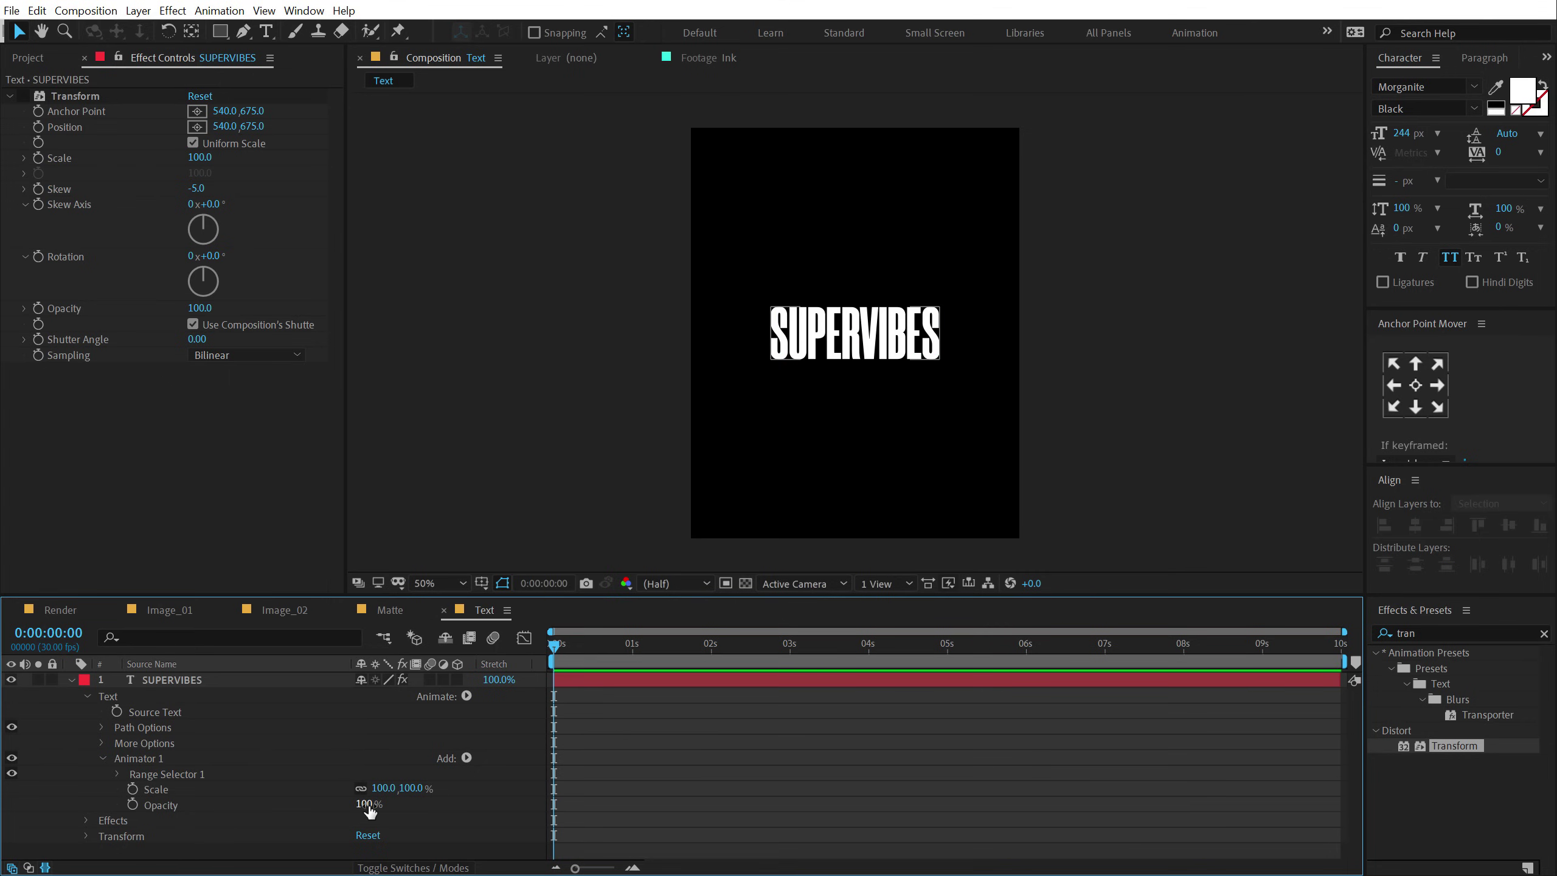
- Set the text animator's Scale to 400% and its Opacity to 0%
{"action": "left_click", "coordinate": [411, 787]}
{"action": "key", "text": "Return"}
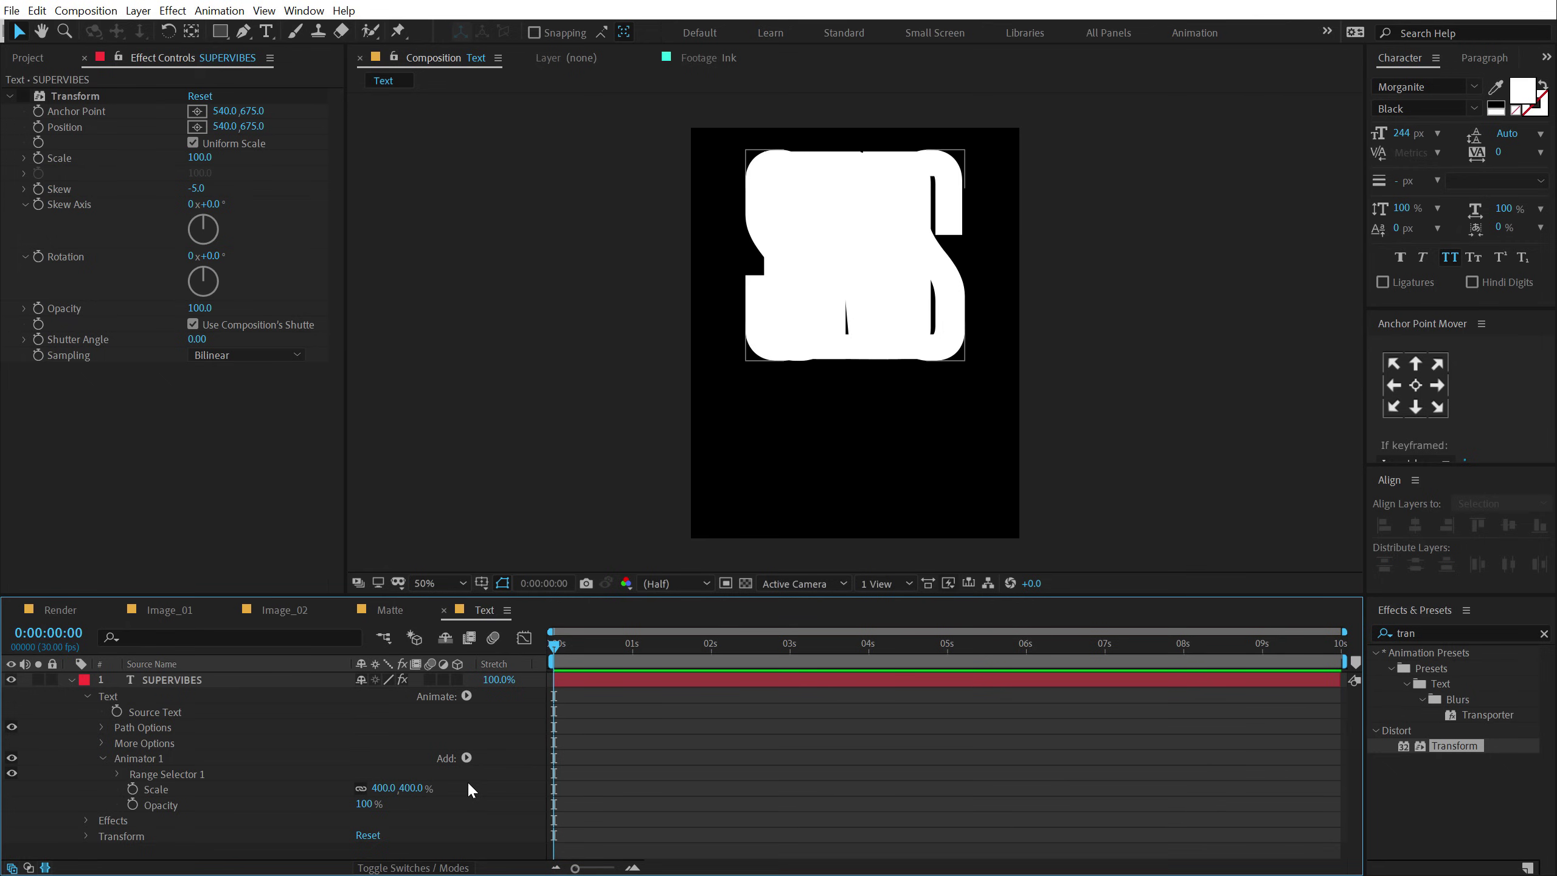
{"action": "left_click", "coordinate": [366, 805]}
{"action": "type", "text": "0"}
{"action": "key", "text": "Return"}
- Expand the animator's Range Selector 1 and set its Offset to -100%
{"action": "left_click", "coordinate": [118, 775]}
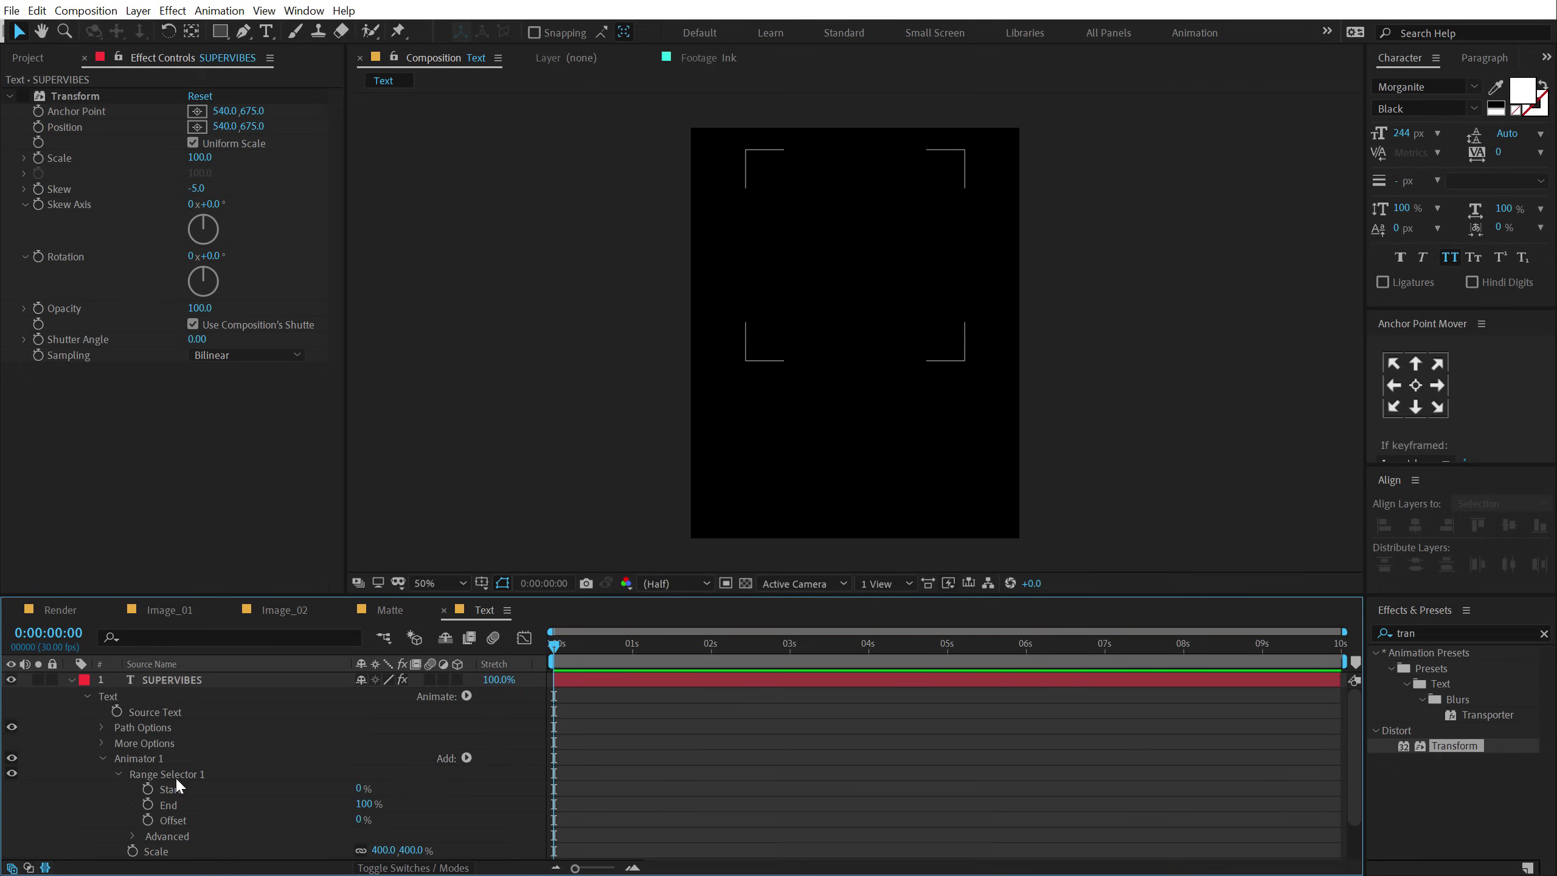
{"action": "scroll", "coordinate": [280, 703], "scroll_direction": "down", "scroll_amount": 1}
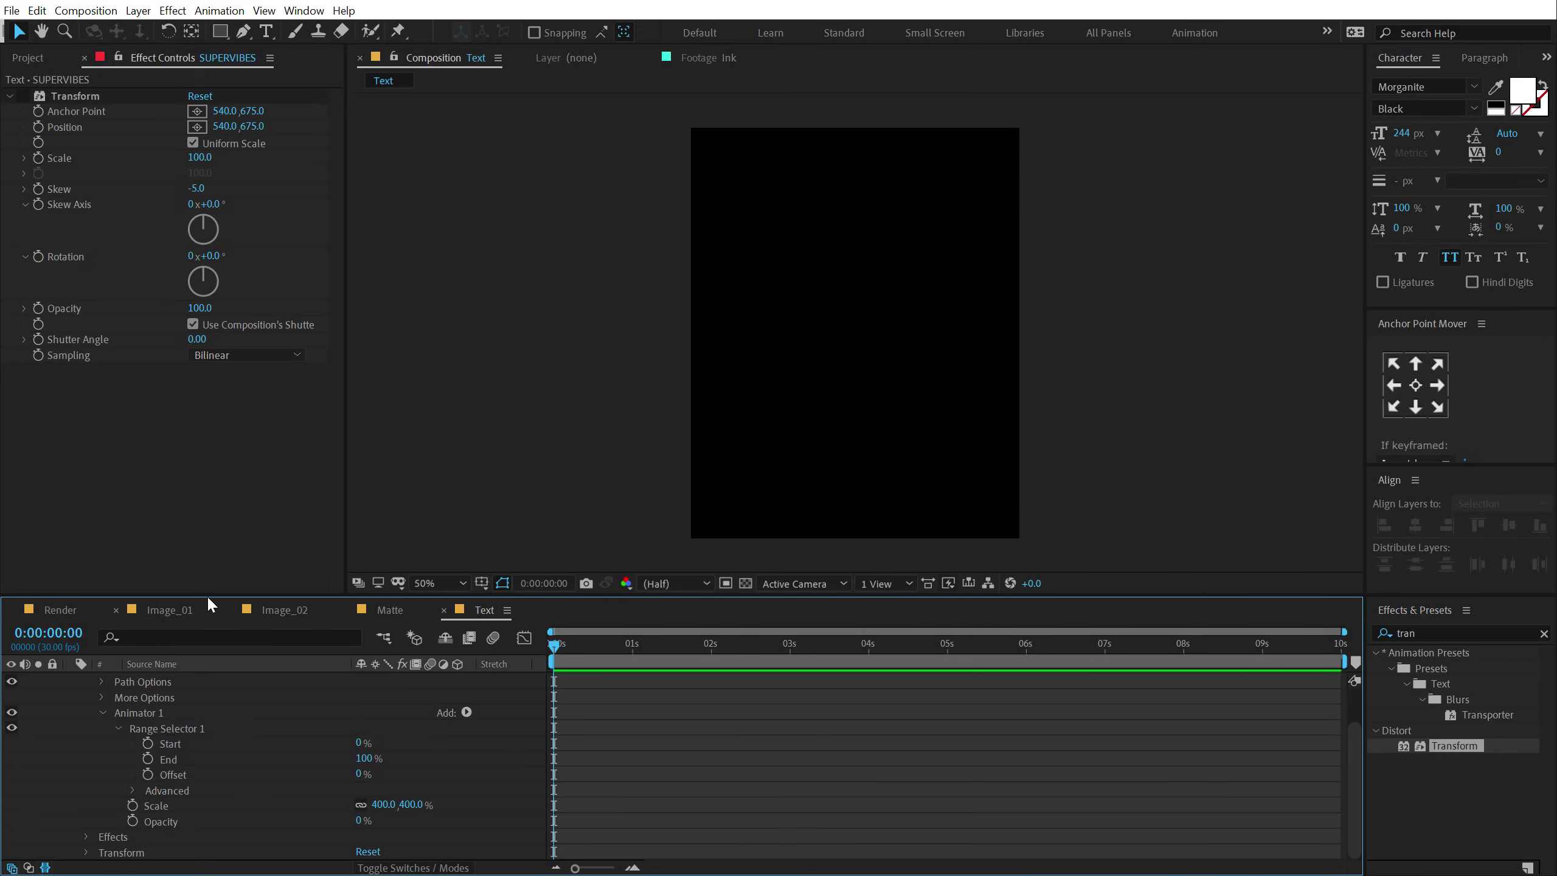
{"action": "left_click_drag", "start_coordinate": [207, 595], "coordinate": [212, 502]}
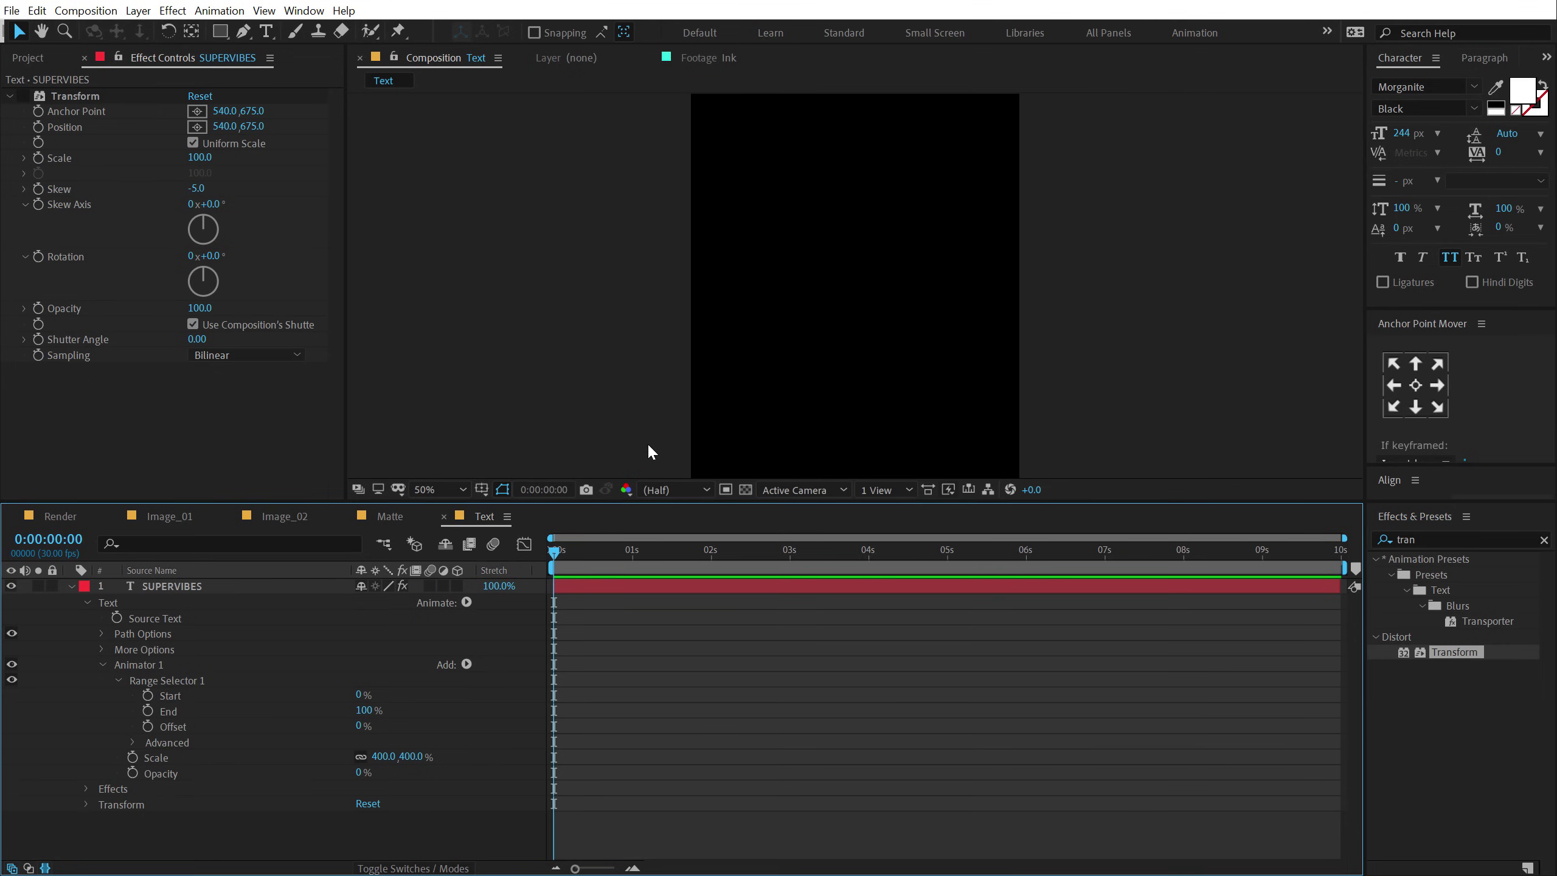
{"action": "key", "text": "space"}
{"action": "key", "text": "space"}
{"action": "left_click_drag", "start_coordinate": [361, 730], "coordinate": [183, 757]}
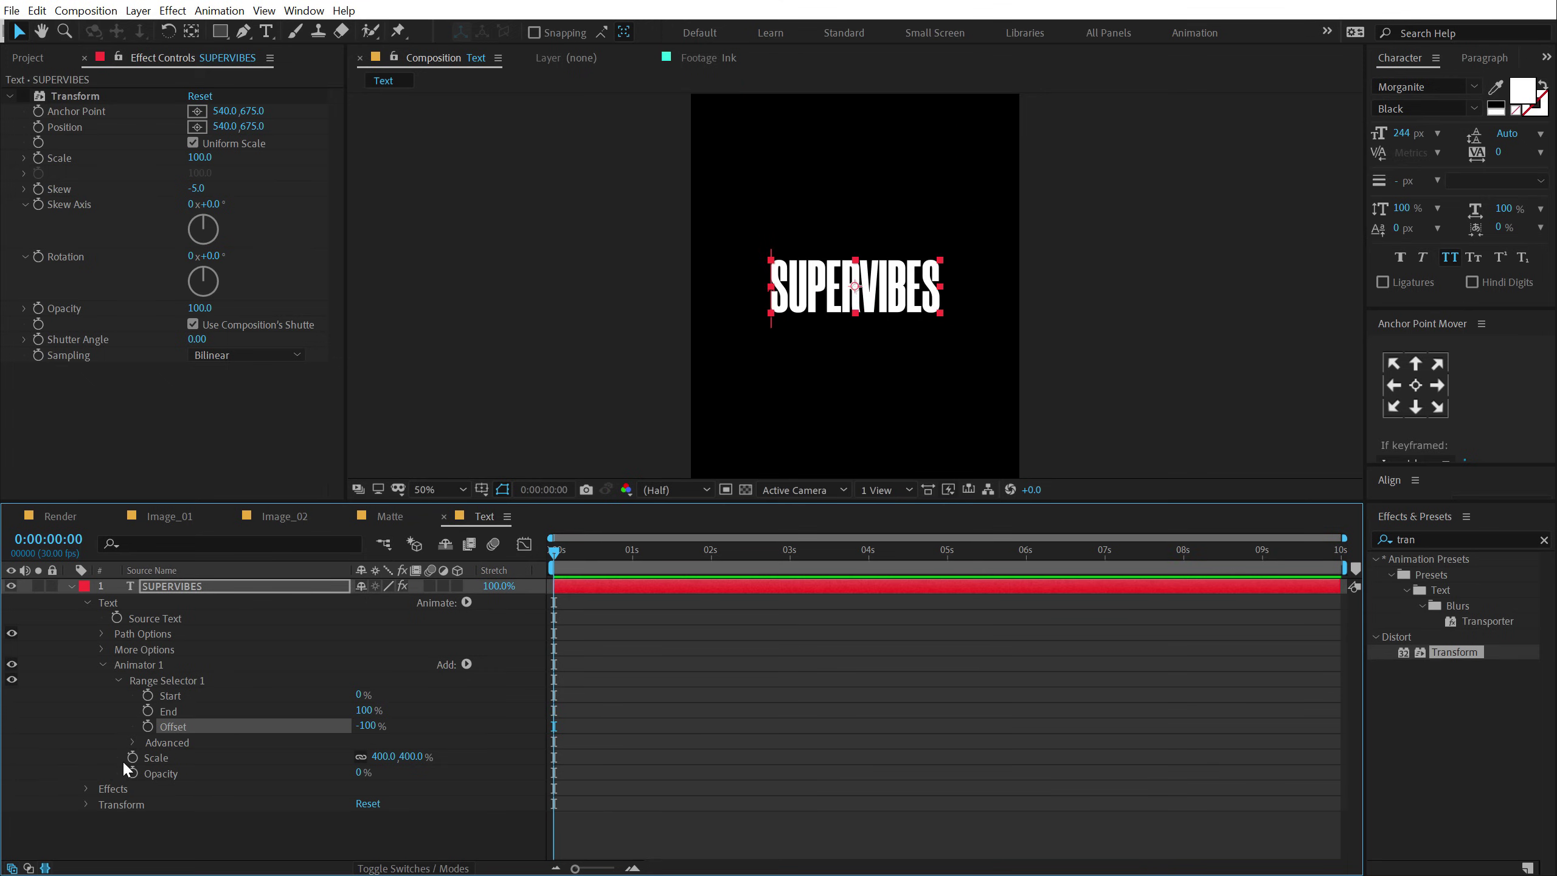
- Set the range selector's advanced Shape to Ramp Up, with Ease High at -100% and Ease Low at 100%
{"action": "left_click", "coordinate": [132, 742]}
{"action": "scroll", "coordinate": [241, 677], "scroll_direction": "down", "scroll_amount": 3}
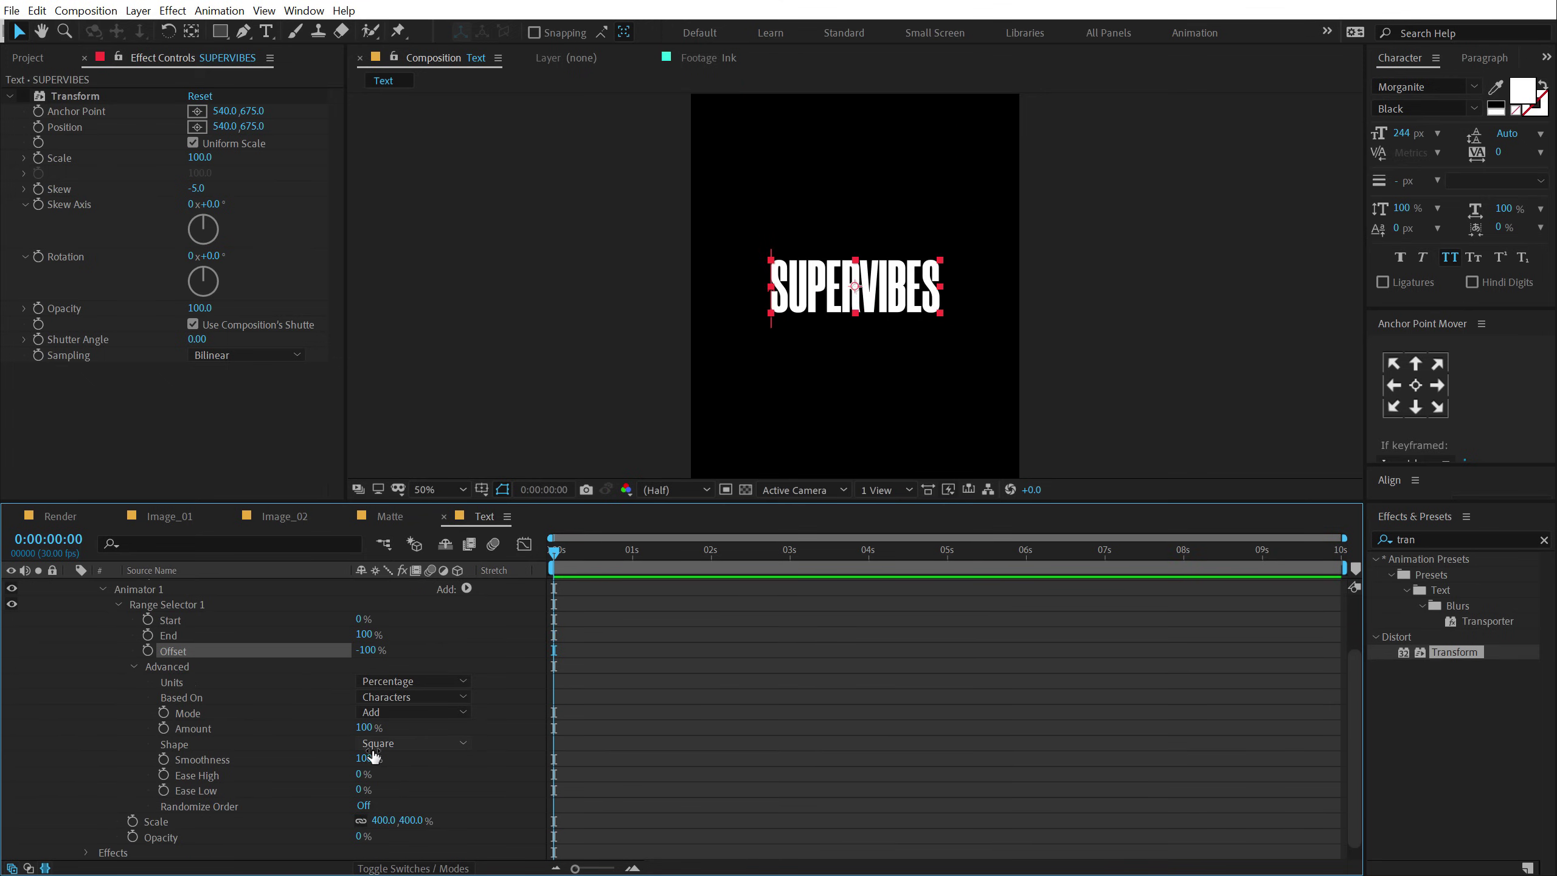
{"action": "left_click", "coordinate": [388, 749]}
{"action": "left_click", "coordinate": [389, 780]}
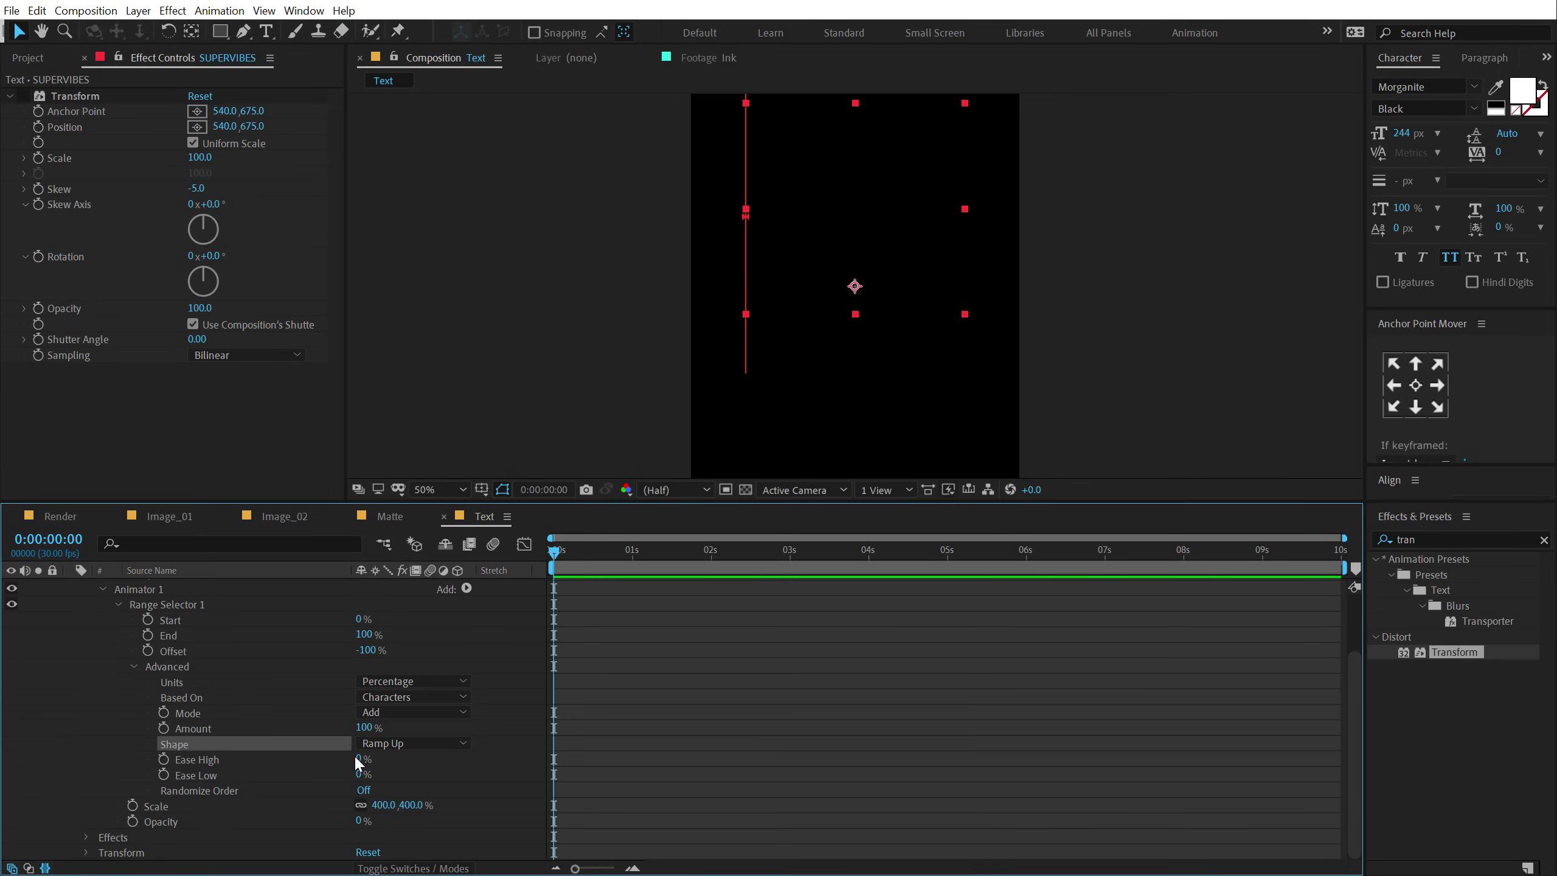
{"action": "left_click_drag", "start_coordinate": [361, 760], "coordinate": [424, 774]}
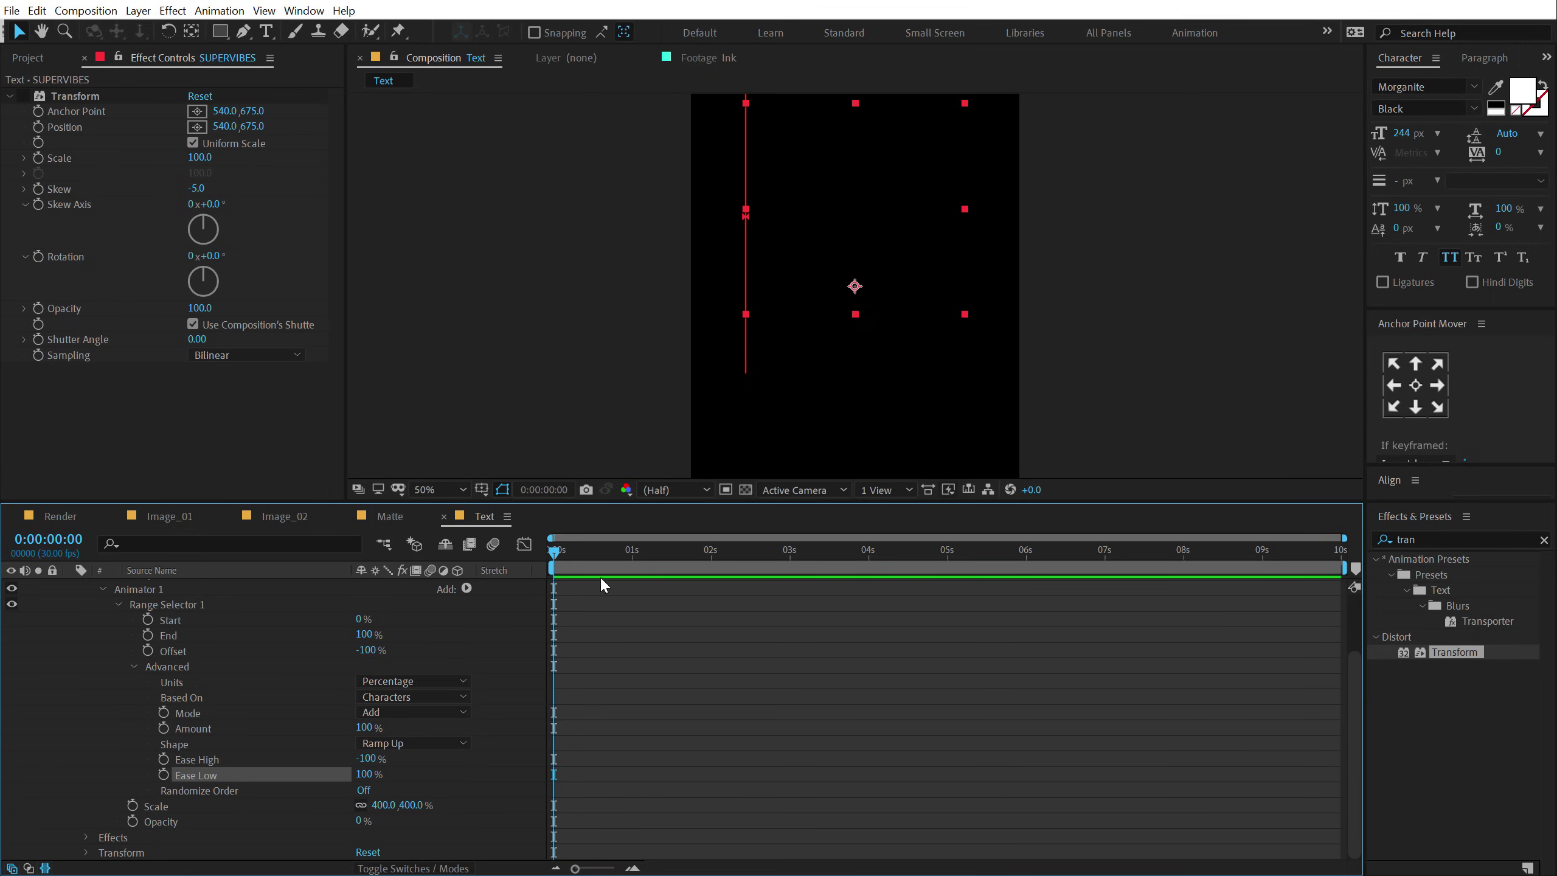
- Keyframe the range selector's Offset from -100% at 0:00 to 100% at 1 second, and preview the text animation
{"action": "left_click", "coordinate": [148, 650]}
{"action": "left_click_drag", "start_coordinate": [621, 555], "coordinate": [633, 552]}
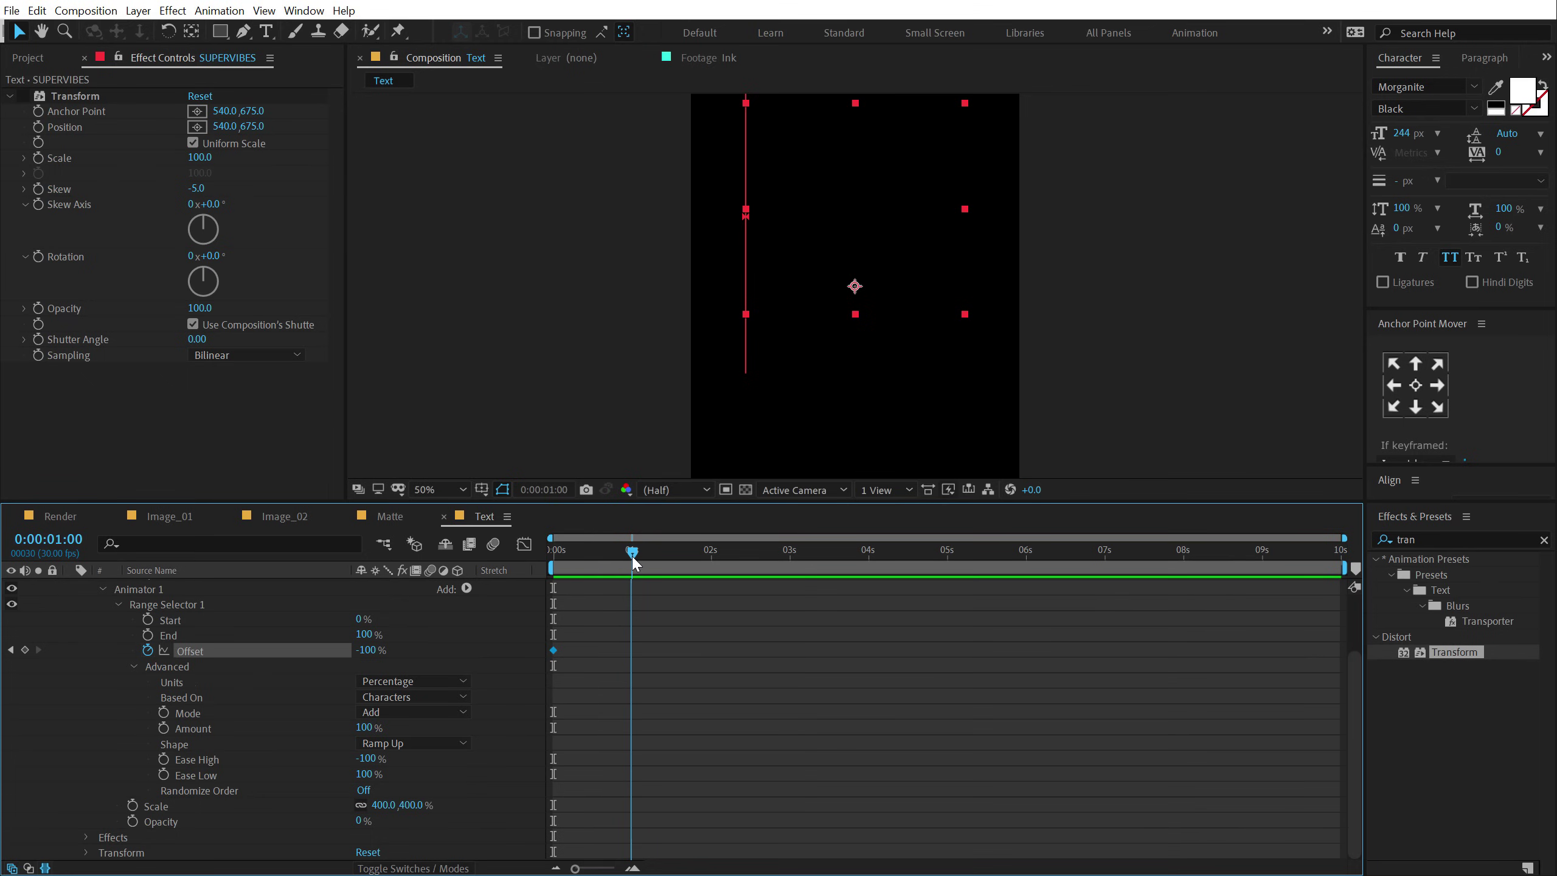
{"action": "left_click_drag", "start_coordinate": [369, 650], "coordinate": [660, 660]}
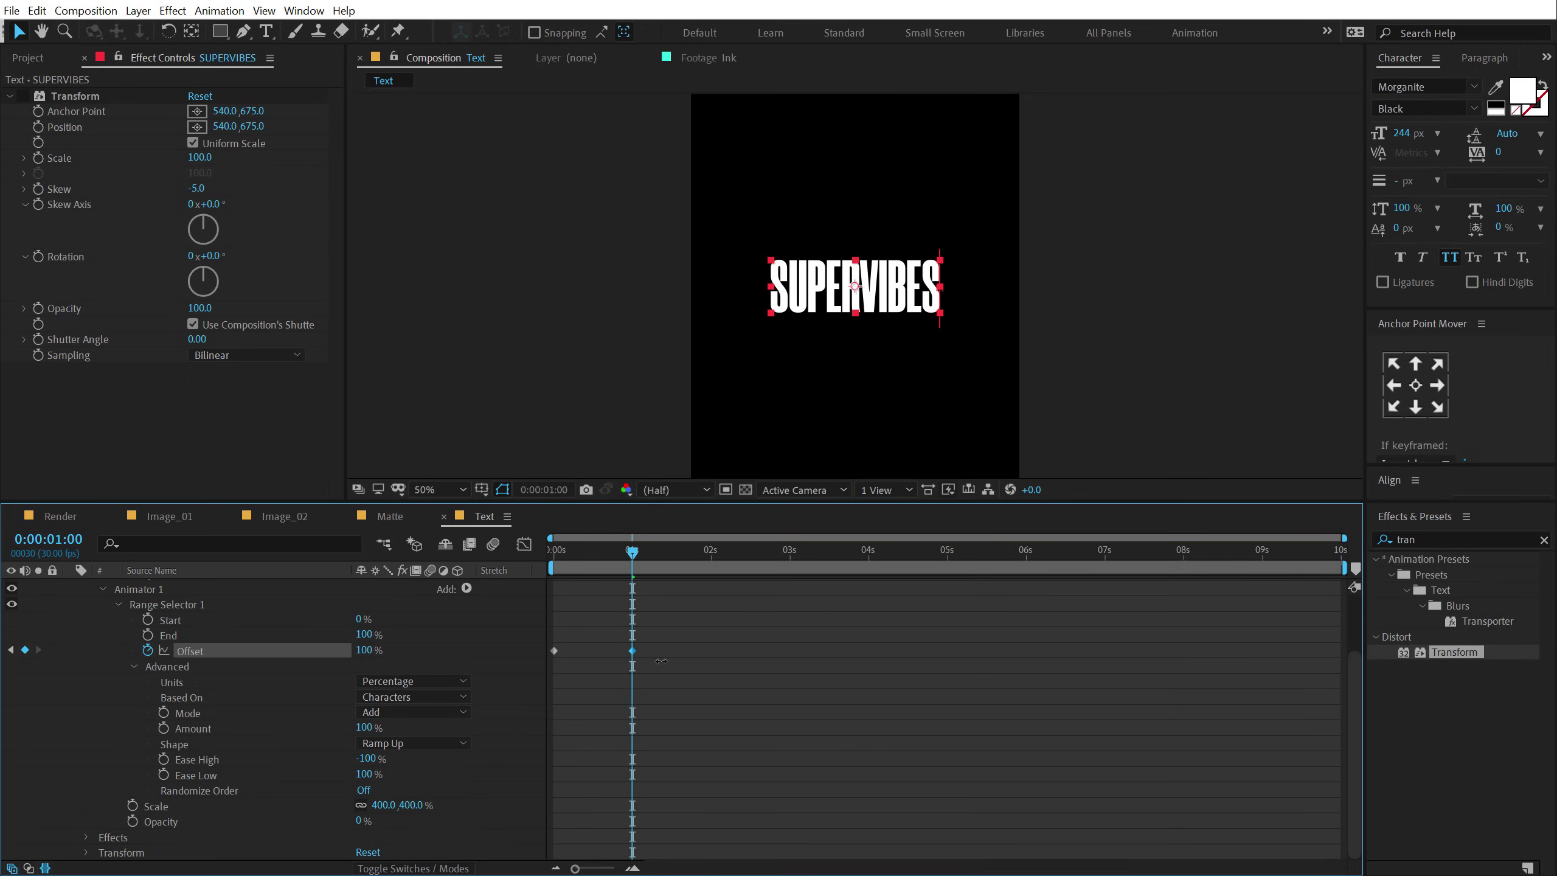
{"action": "left_click_drag", "start_coordinate": [564, 553], "coordinate": [521, 558]}
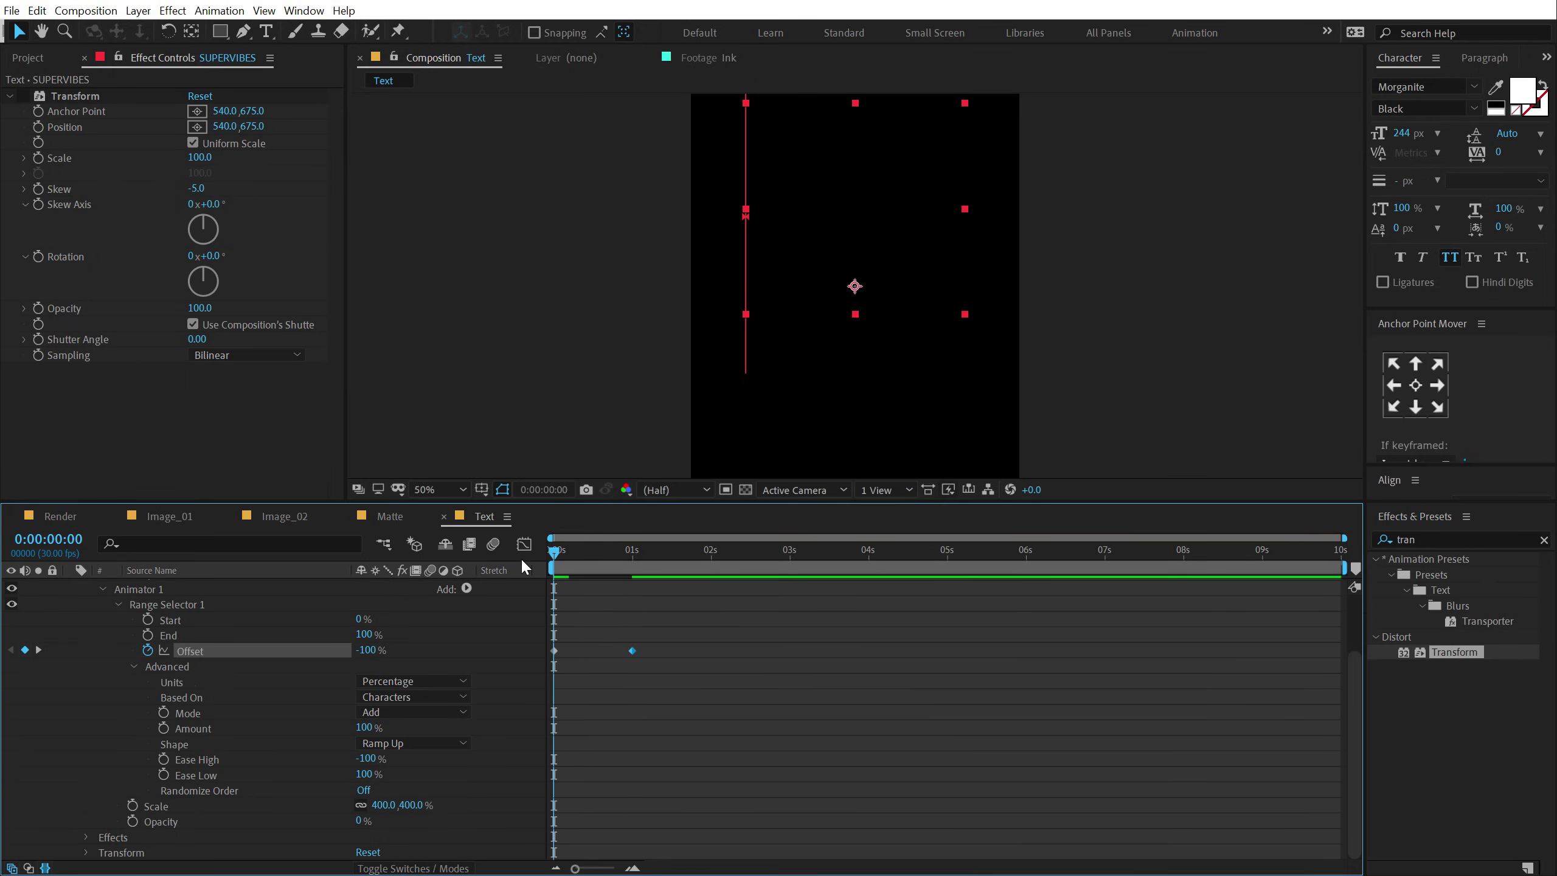
{"action": "key", "text": "space"}
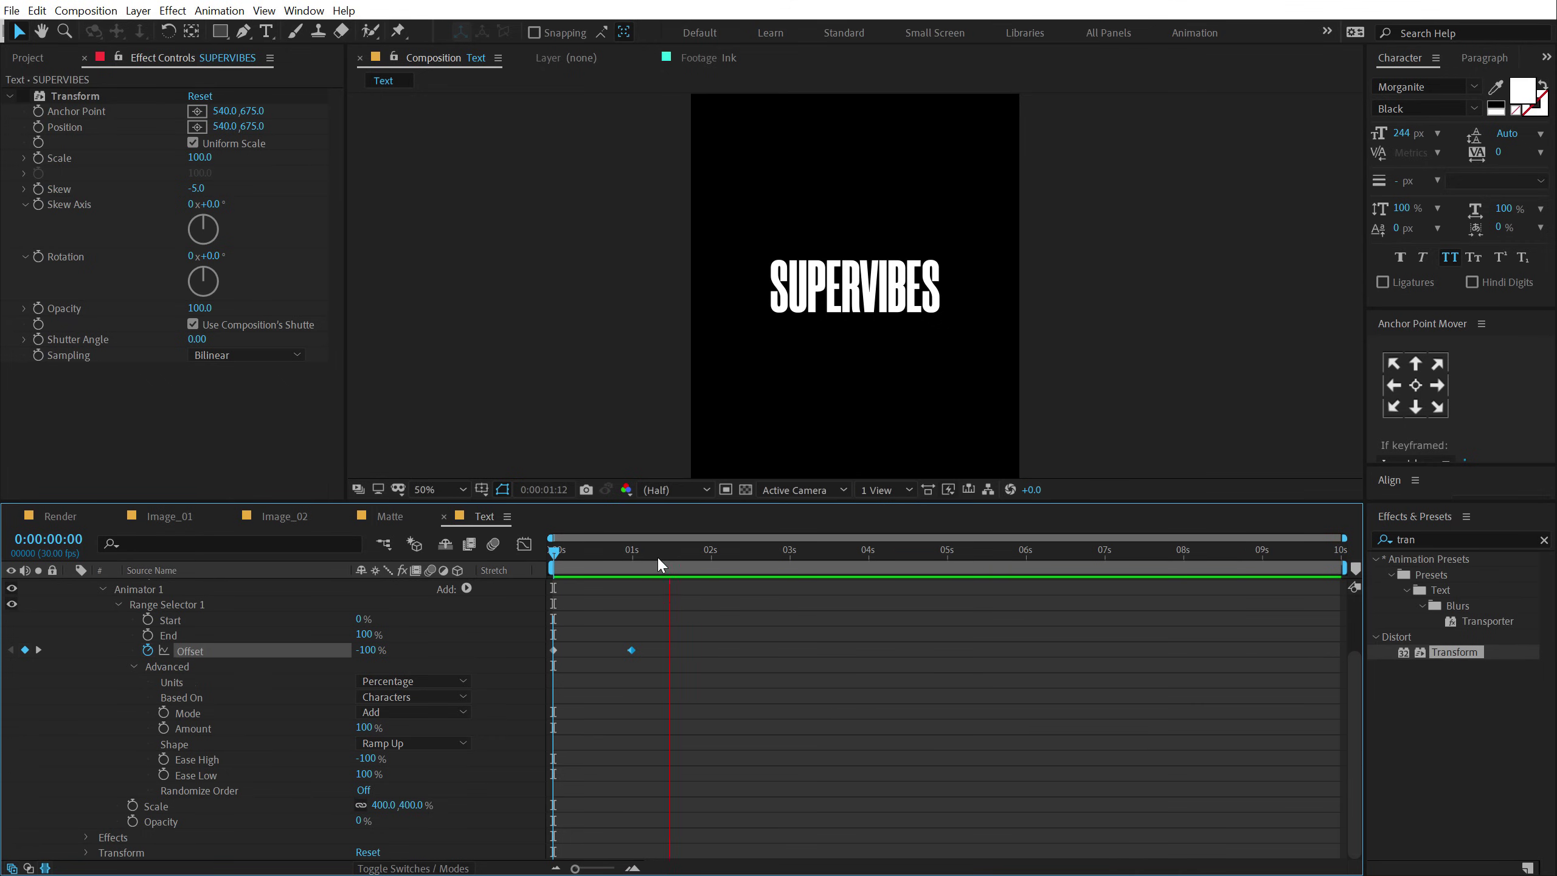
- Retime the ending Offset keyframe to 0:00:01:15
{"action": "left_click_drag", "start_coordinate": [665, 559], "coordinate": [671, 565]}
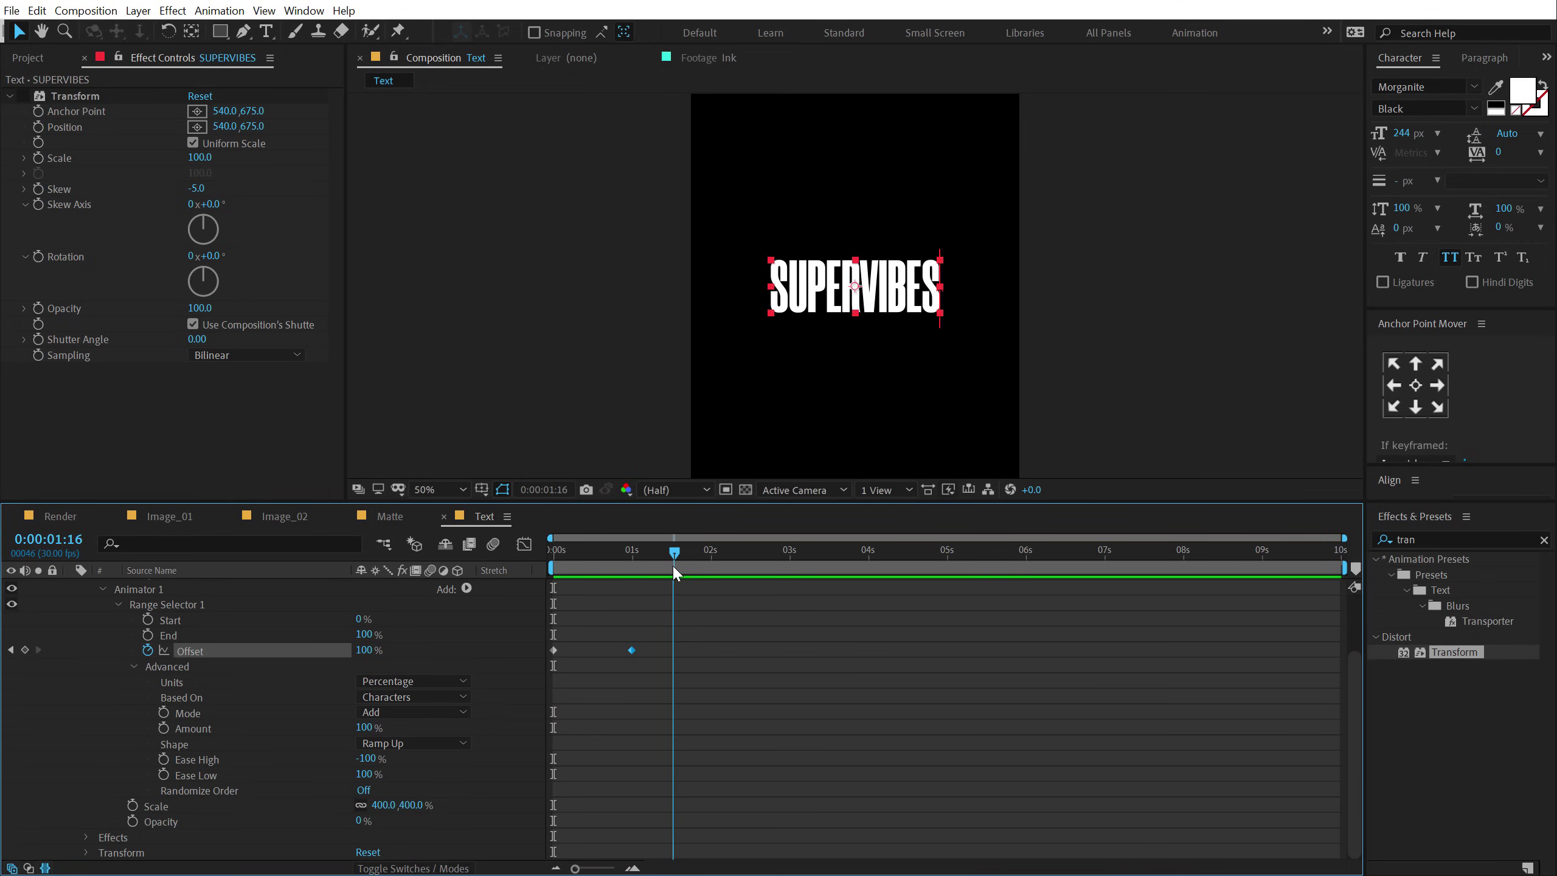
{"action": "left_click", "coordinate": [639, 652]}
{"action": "left_click_drag", "start_coordinate": [632, 651], "coordinate": [664, 653]}
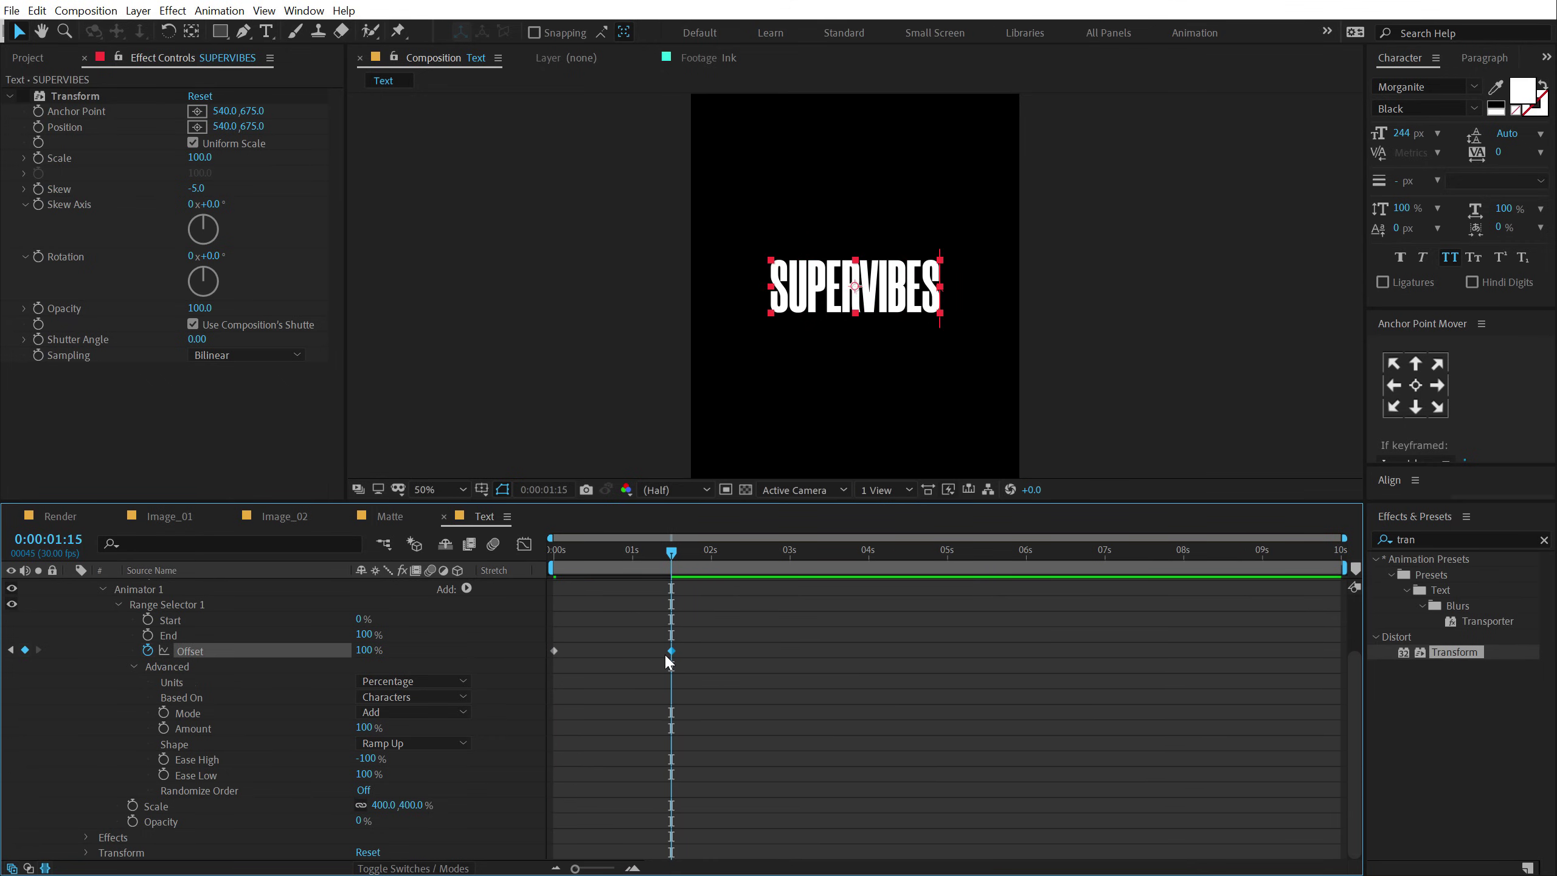
- Re-enable the Transform effect on SUPERVIBES and preview the skewed text animation from the start
{"action": "left_click", "coordinate": [22, 97]}
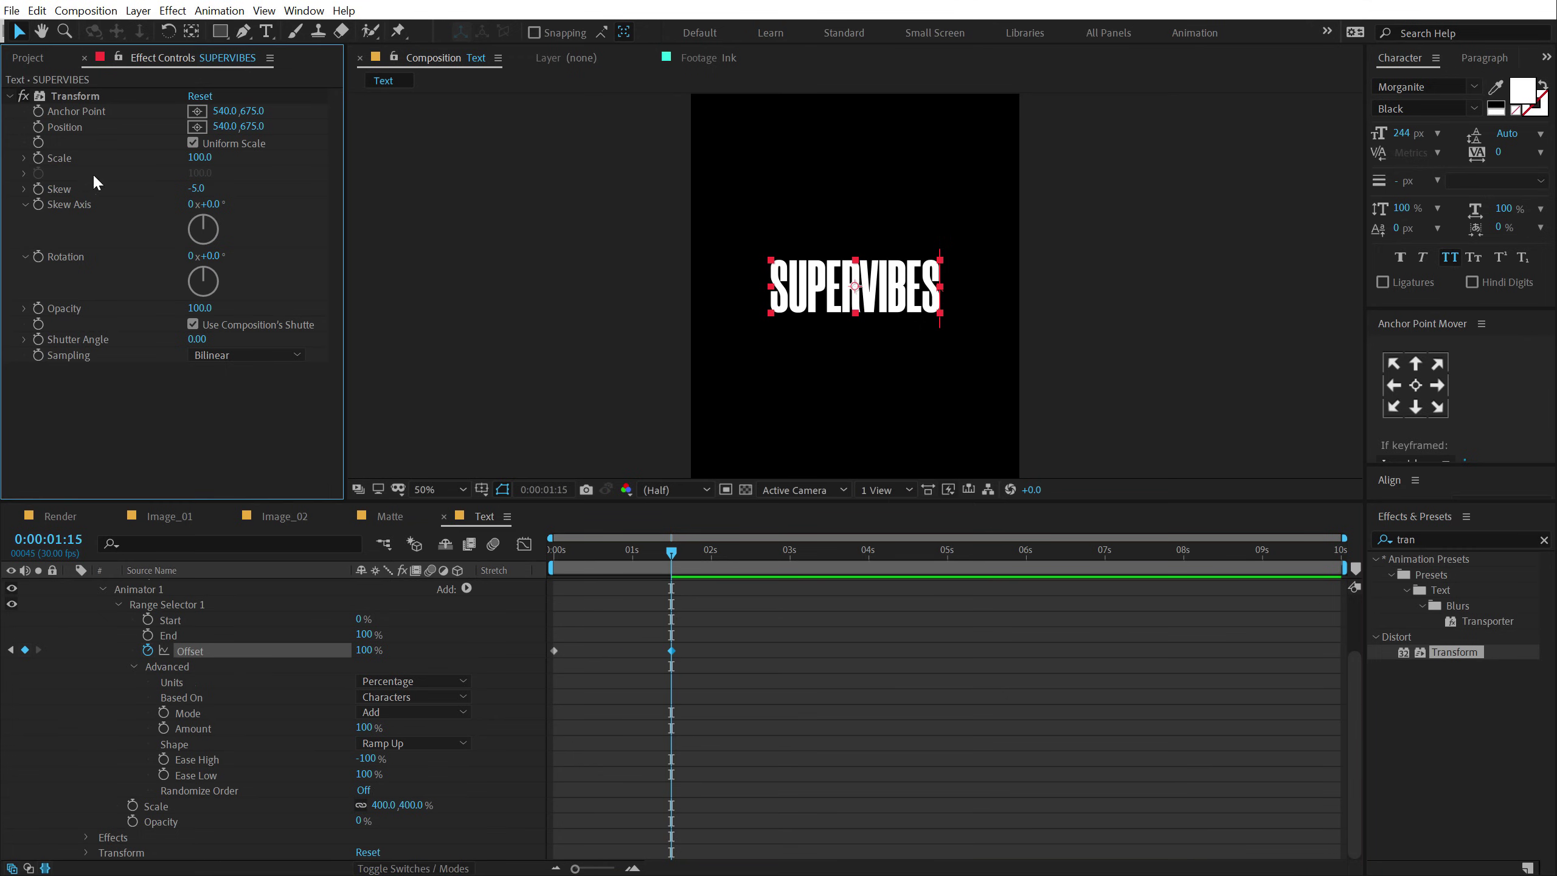
{"action": "left_click_drag", "start_coordinate": [581, 548], "coordinate": [425, 563]}
{"action": "key", "text": "space"}
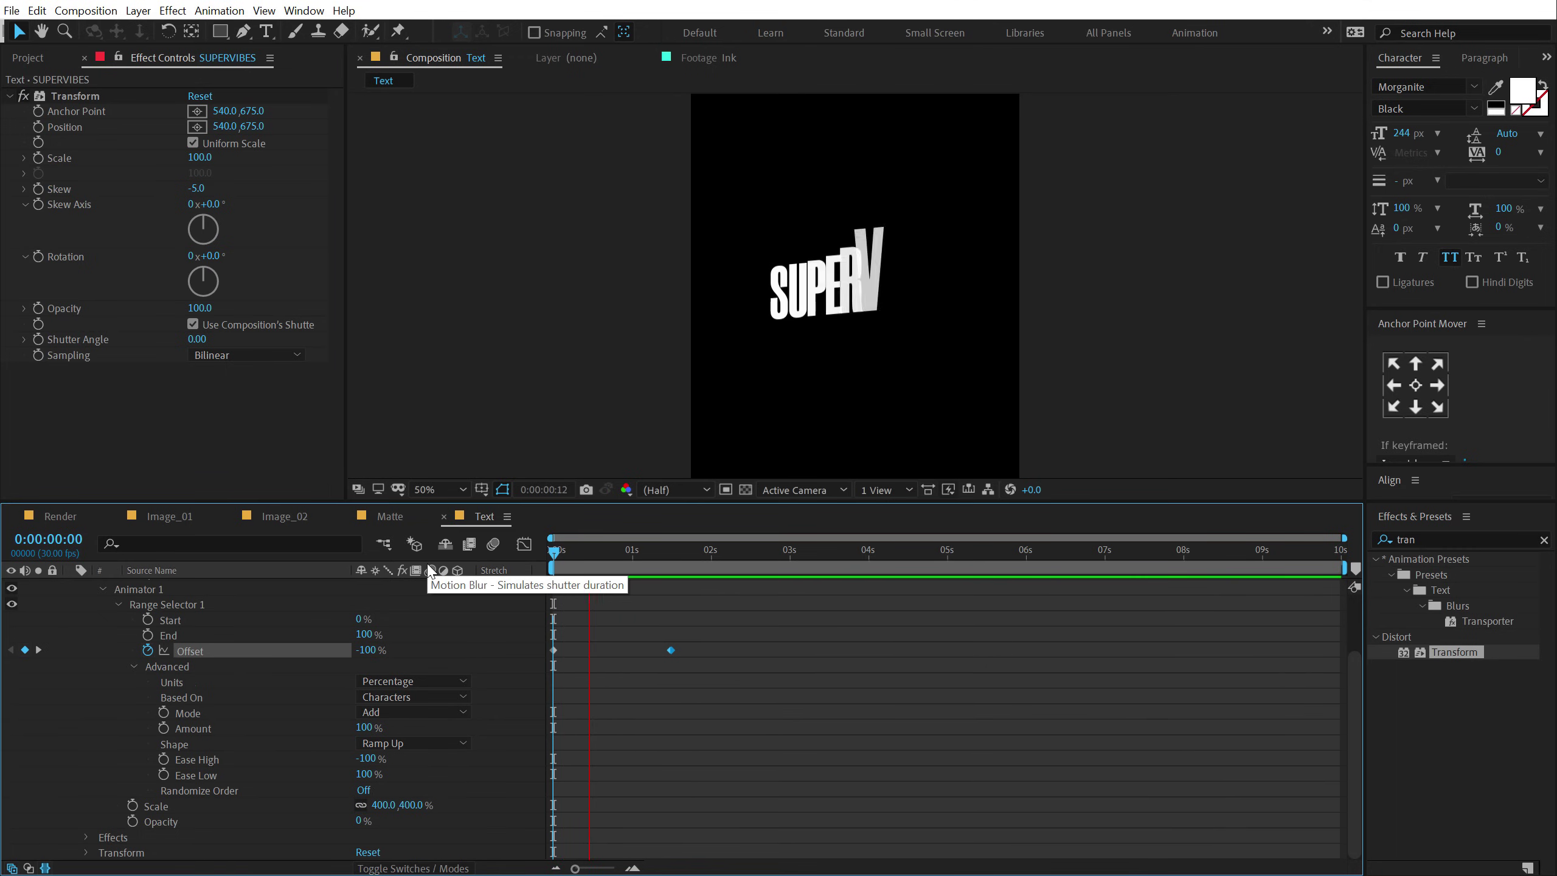
{"action": "left_click_drag", "start_coordinate": [642, 560], "coordinate": [727, 561]}
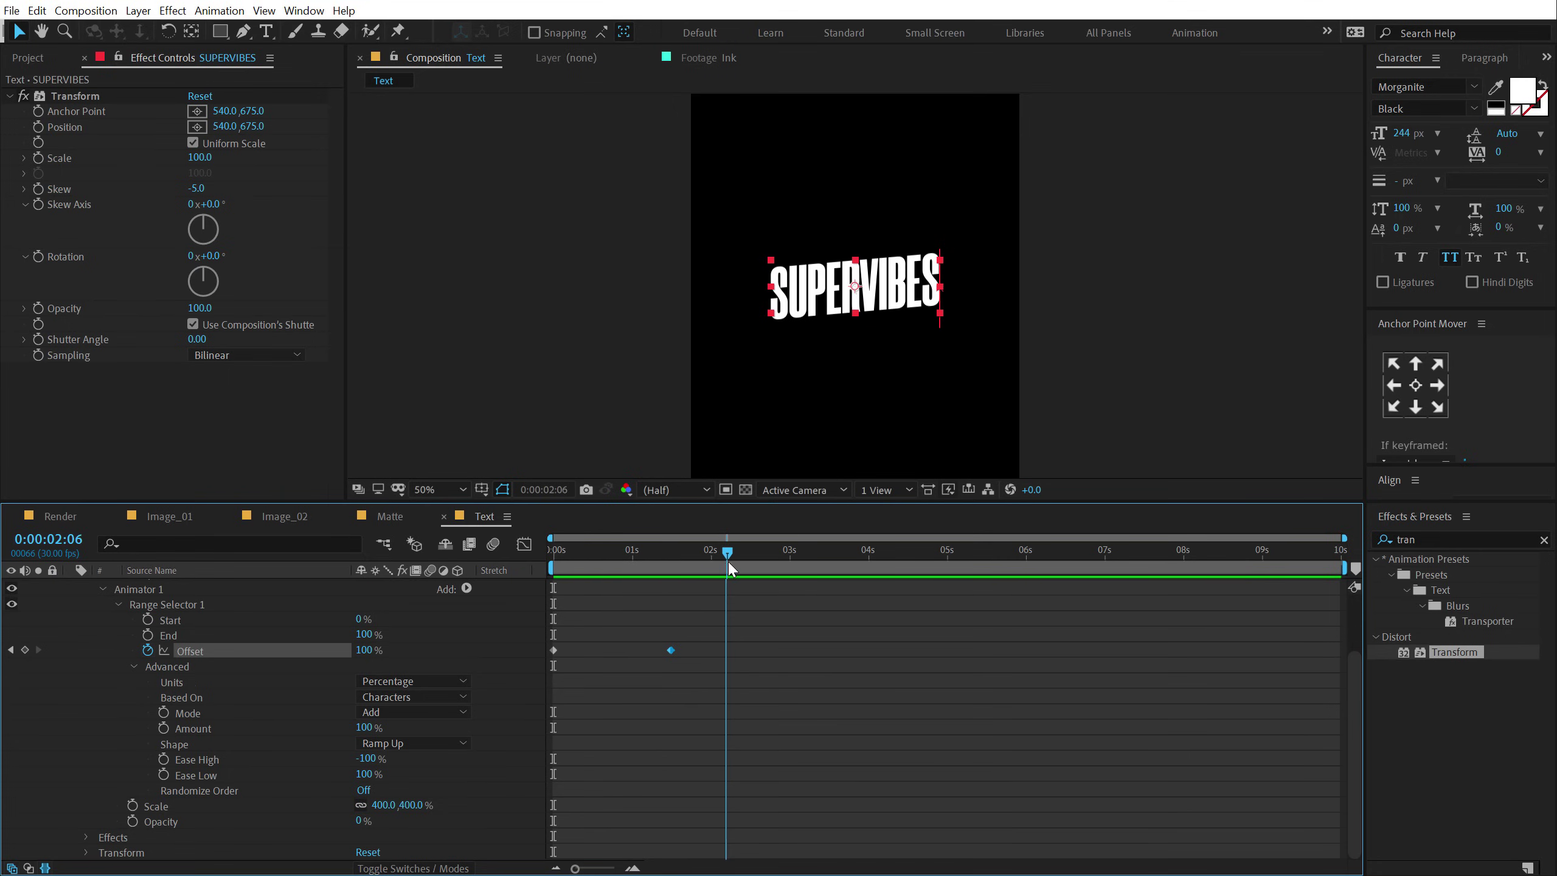
- Duplicate the SUPERVIBES layer, move the copy below the original in the stack, and position its text directly beneath the title
{"action": "scroll", "coordinate": [73, 611], "scroll_direction": "up", "scroll_amount": 3}
{"action": "left_click", "coordinate": [69, 586]}
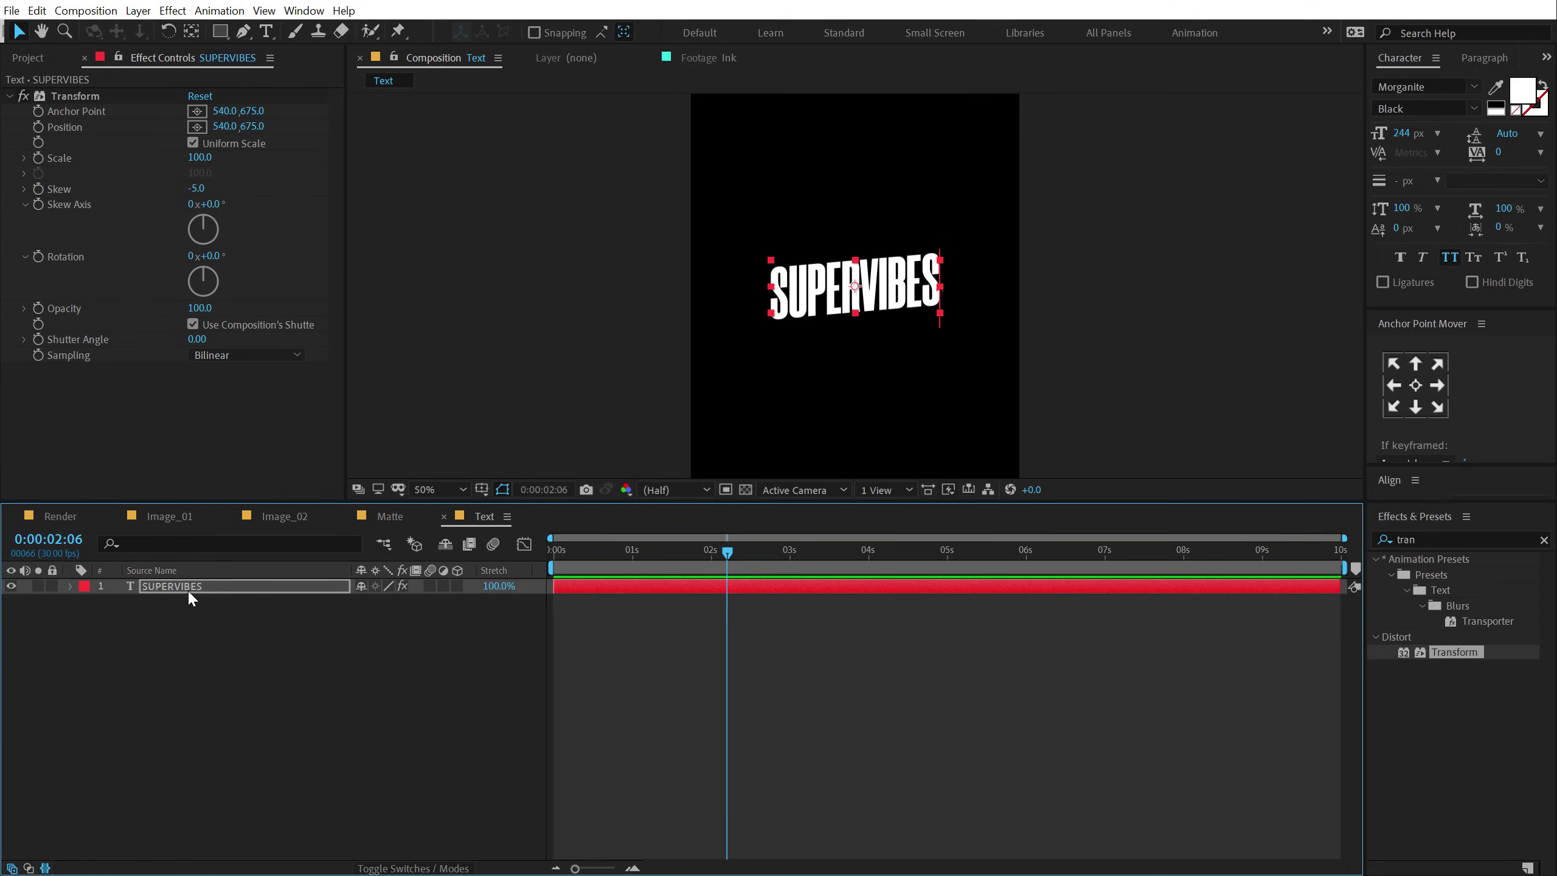
{"action": "left_click", "coordinate": [187, 589]}
{"action": "key", "text": "ctrl+d"}
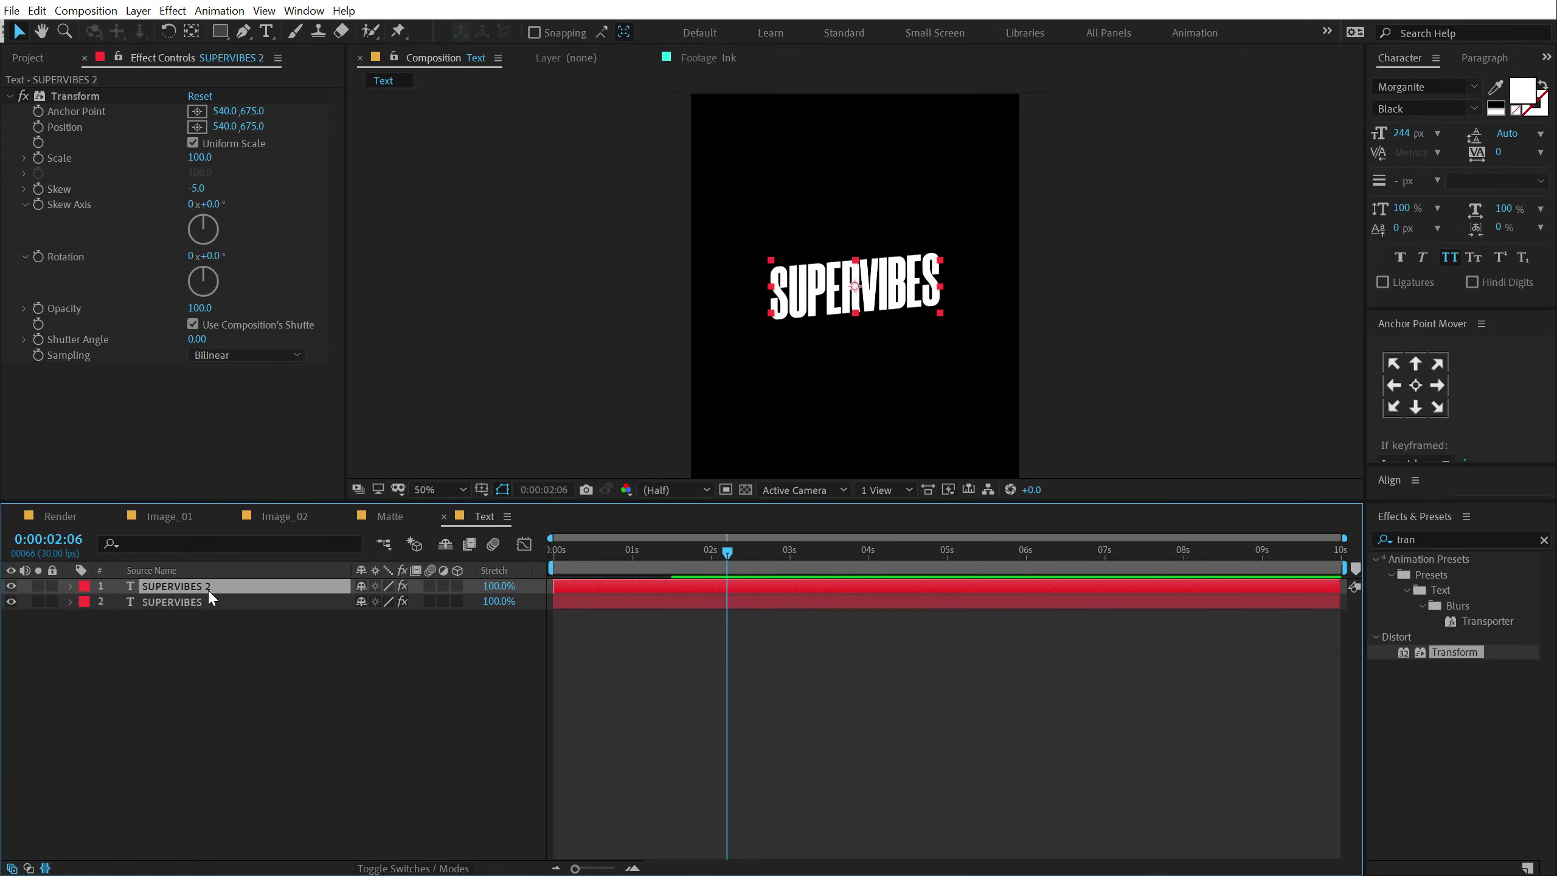
{"action": "left_click_drag", "start_coordinate": [208, 590], "coordinate": [245, 663]}
{"action": "left_click_drag", "start_coordinate": [860, 300], "coordinate": [860, 360]}
- Replace the duplicated title's text with "youtube channel"
{"action": "double_click", "coordinate": [840, 345]}
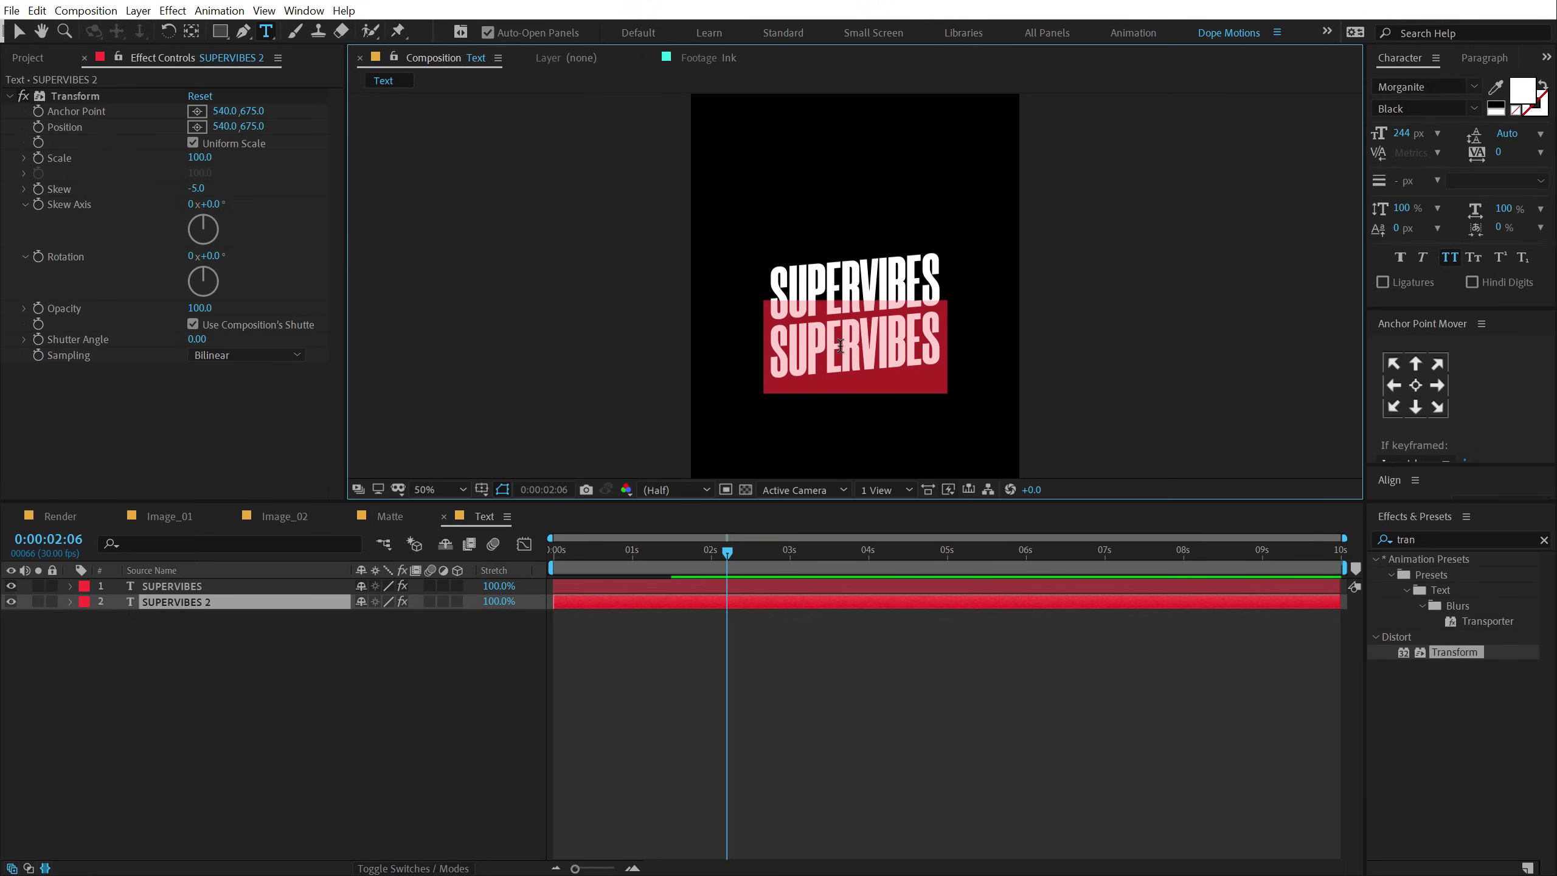
{"action": "type", "text": "youtube"}
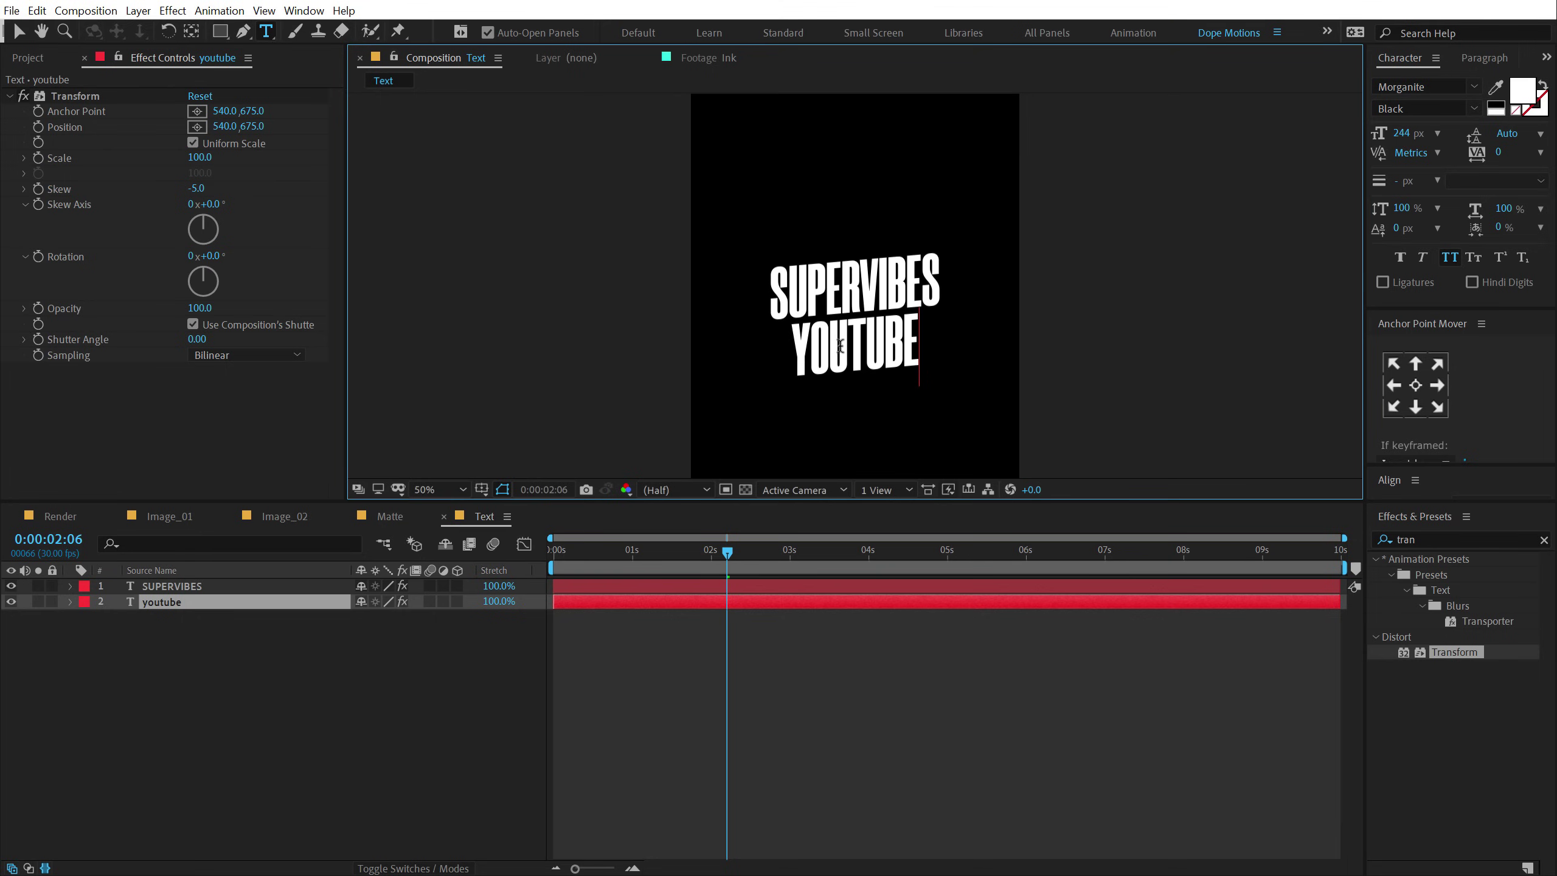
{"action": "type", "text": " channel"}
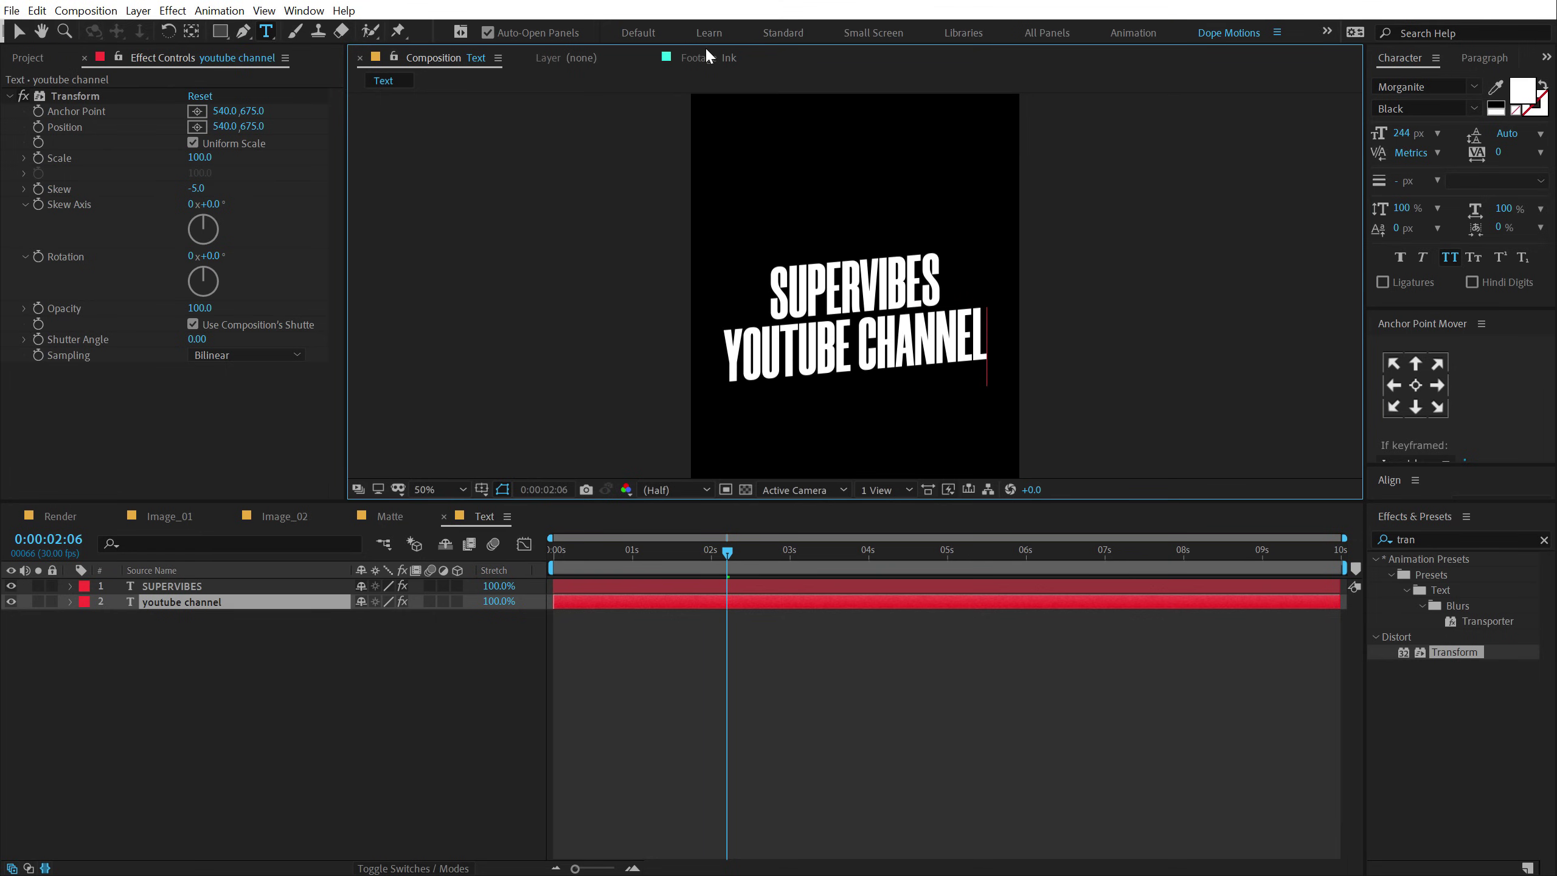
{"action": "left_click", "coordinate": [8, 32]}
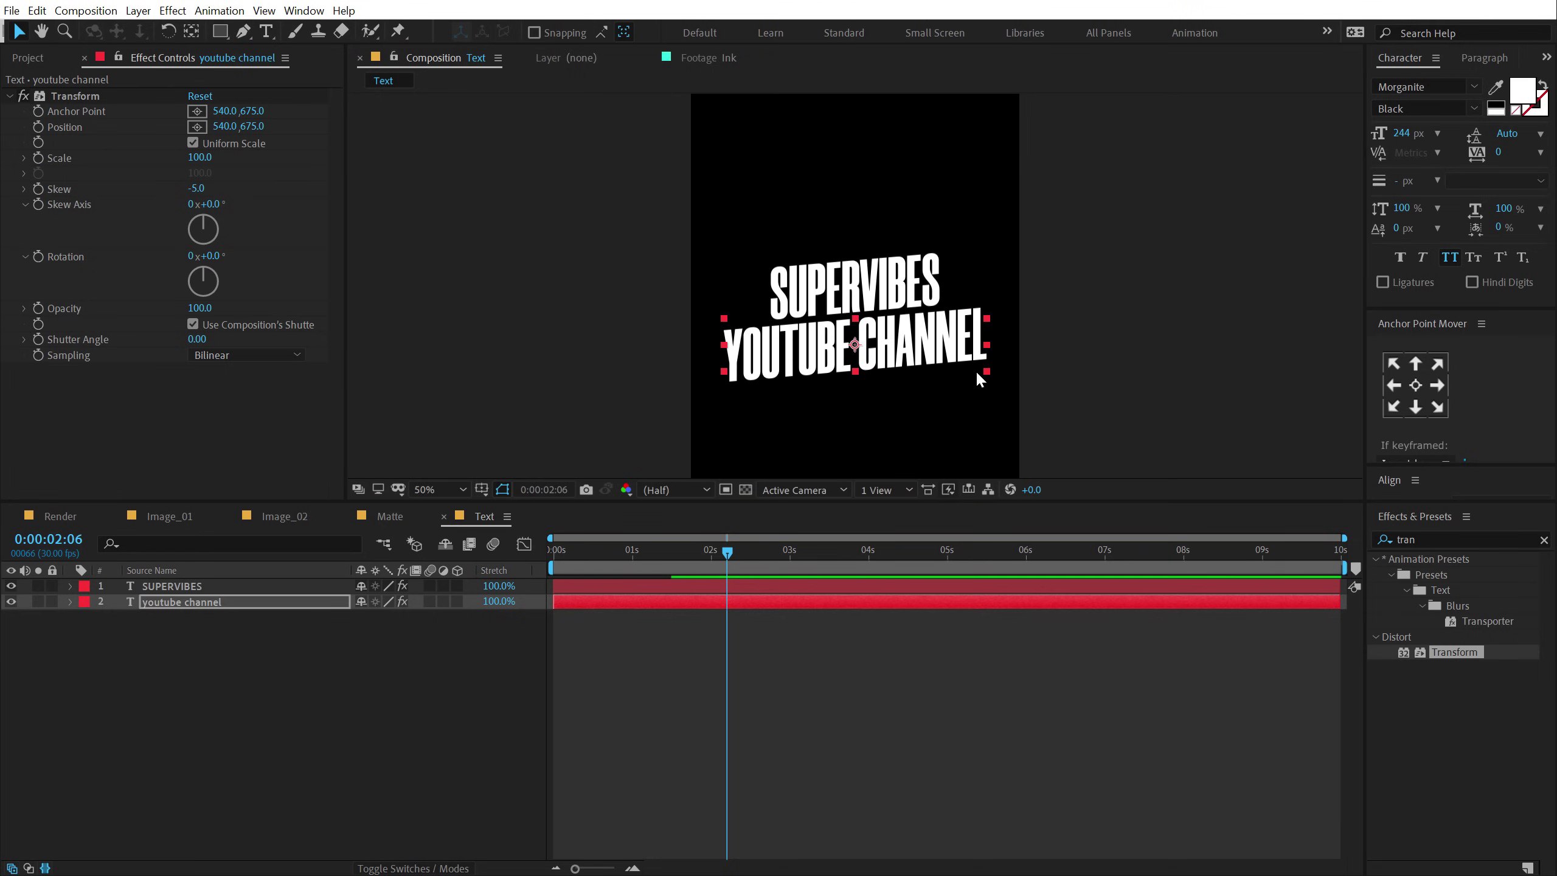
- Turn the word CHANNEL into an outline with no fill and a white 4 px stroke
{"action": "double_click", "coordinate": [858, 345]}
{"action": "left_click_drag", "start_coordinate": [859, 345], "coordinate": [1016, 333]}
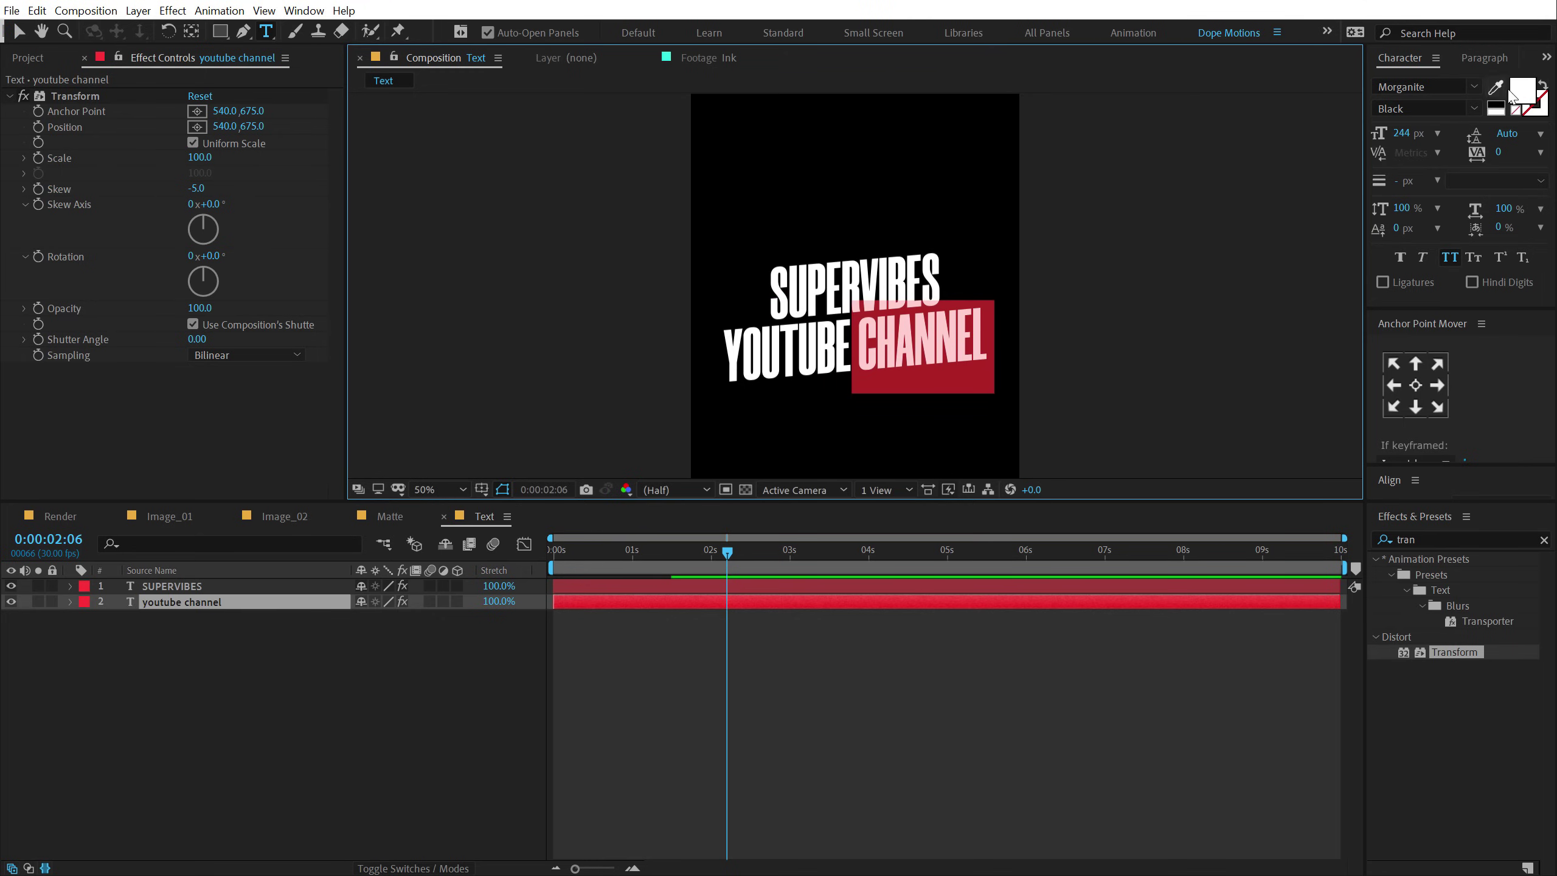
{"action": "left_click", "coordinate": [1545, 90]}
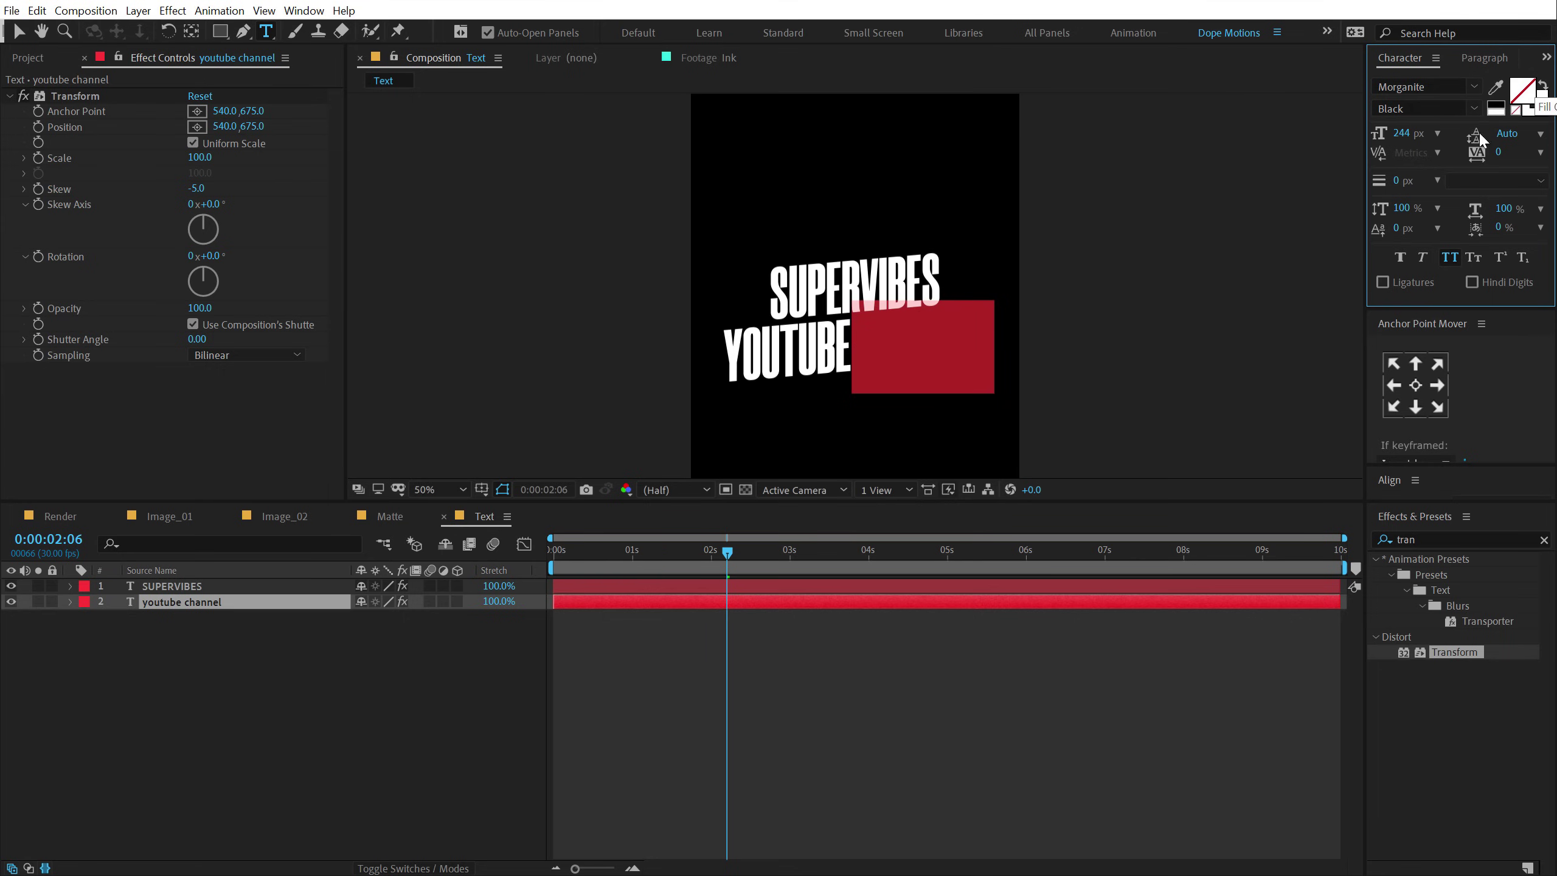
{"action": "type", "text": "2"}
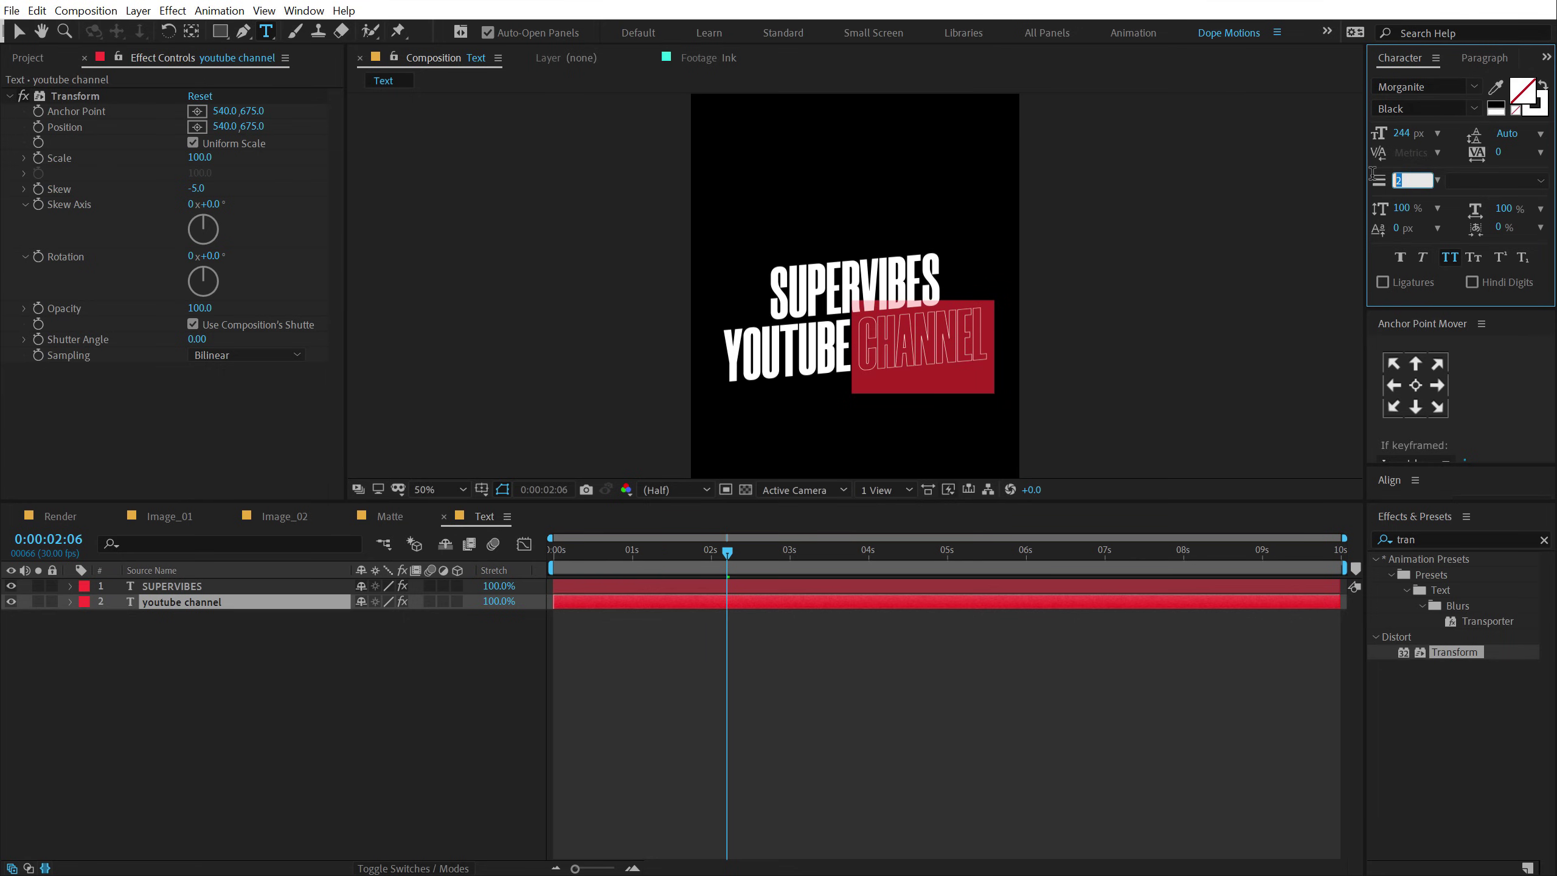
{"action": "type", "text": "5"}
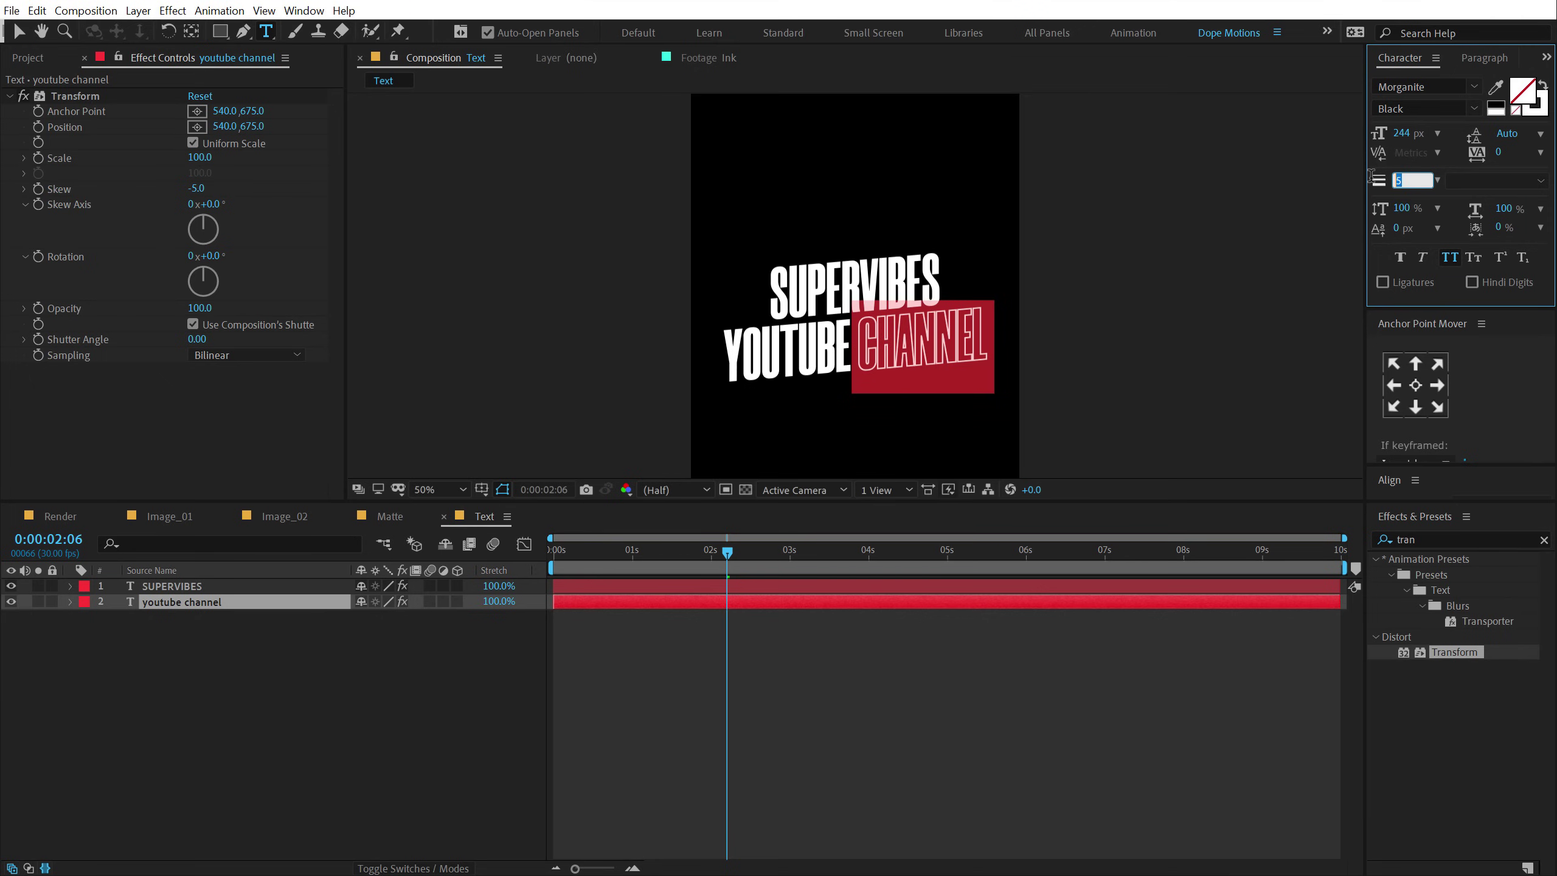
{"action": "type", "text": "4"}
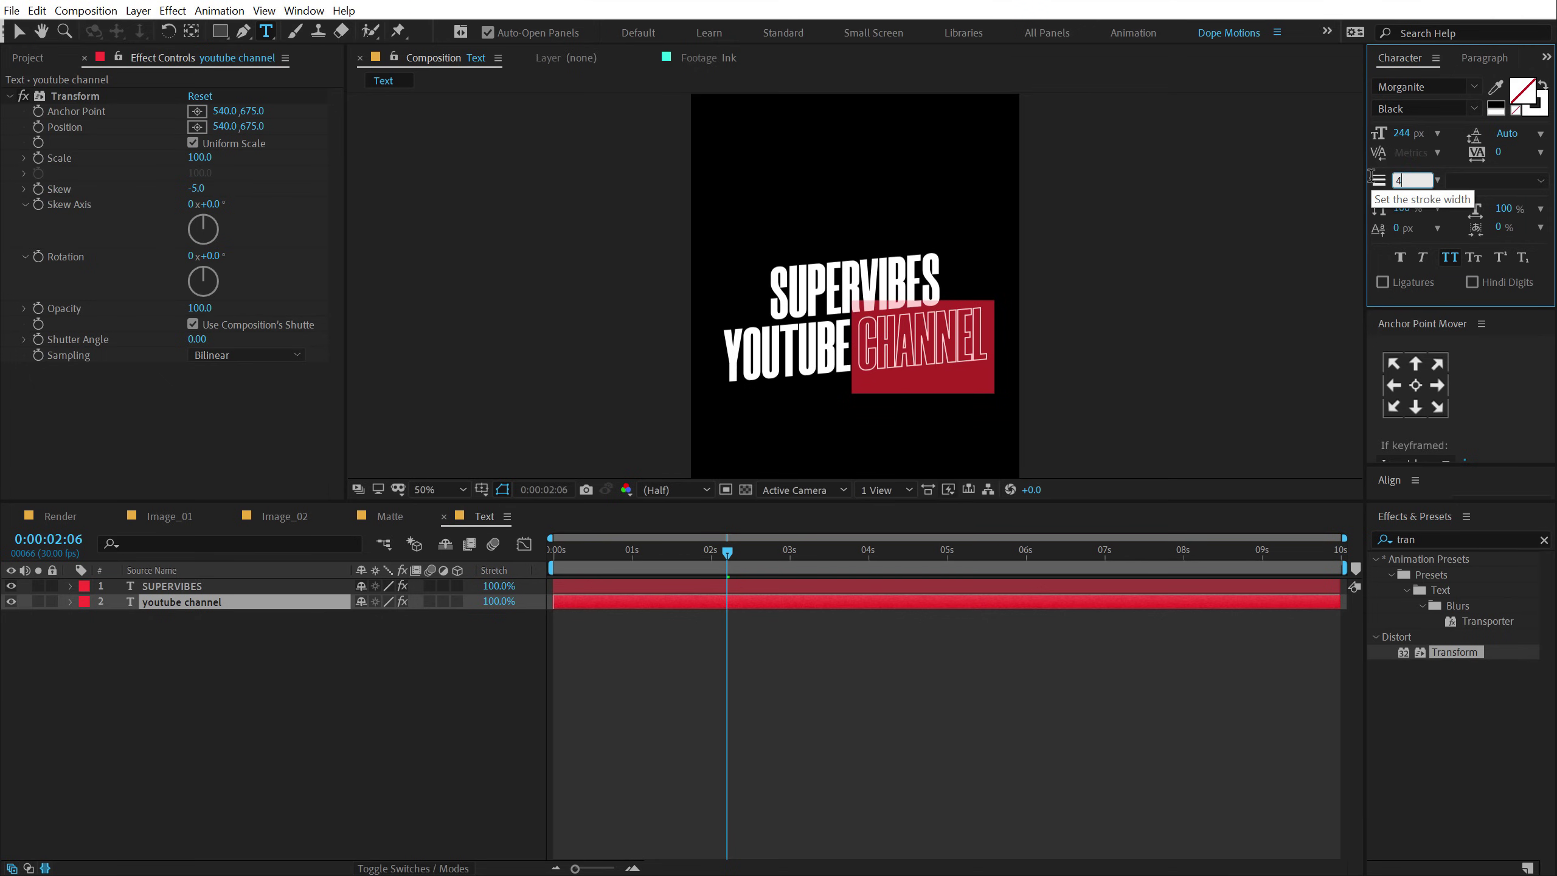
{"action": "left_click", "coordinate": [19, 31]}
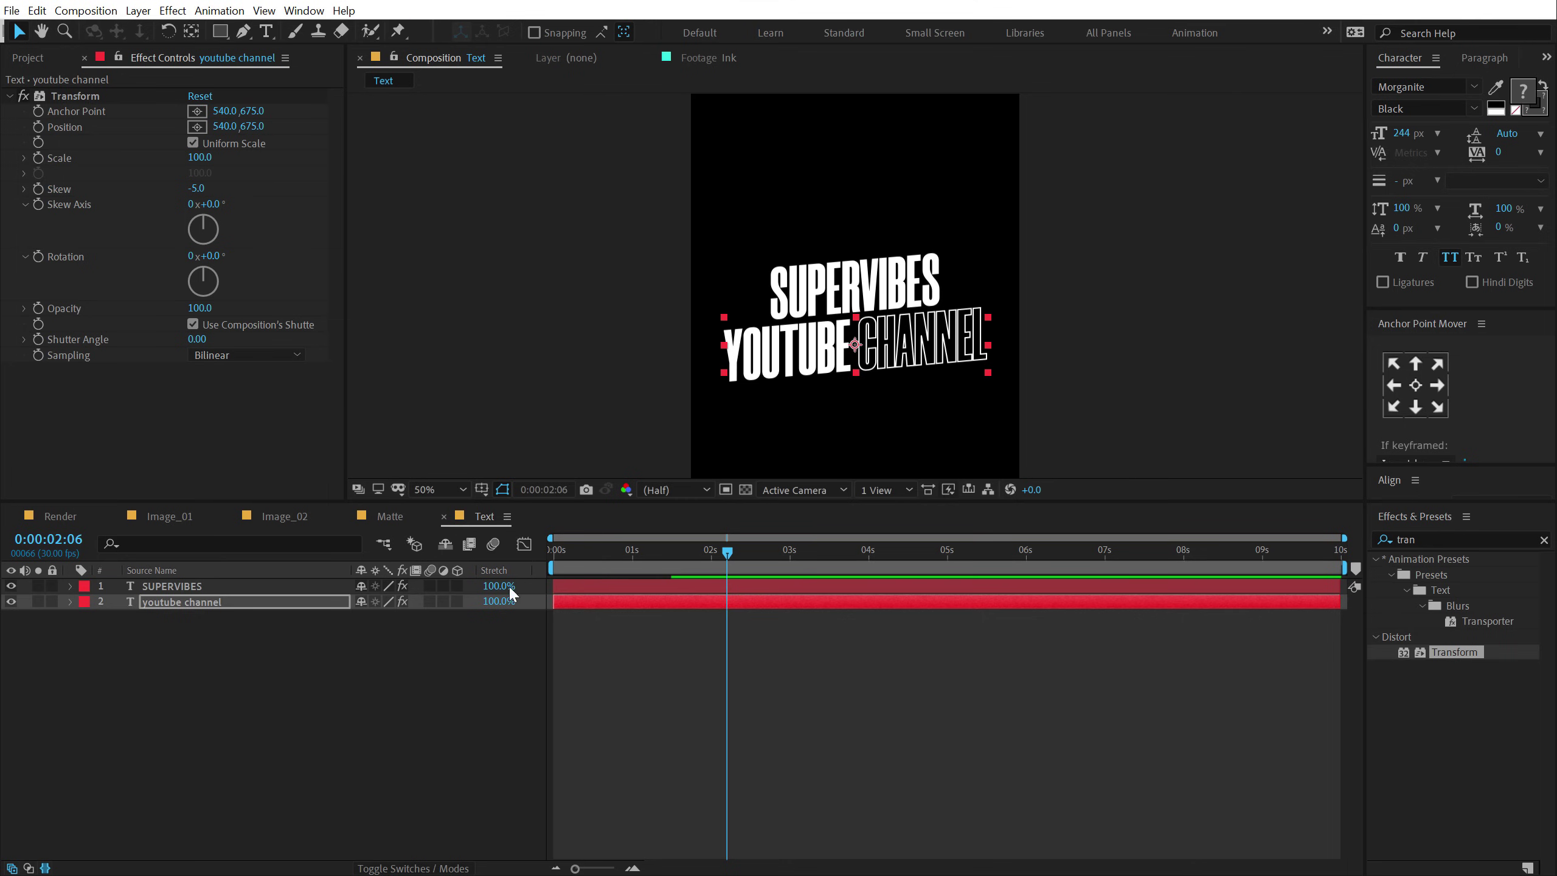
- Set the tracking of both text layers to 12
{"action": "left_click_drag", "start_coordinate": [162, 660], "coordinate": [195, 581]}
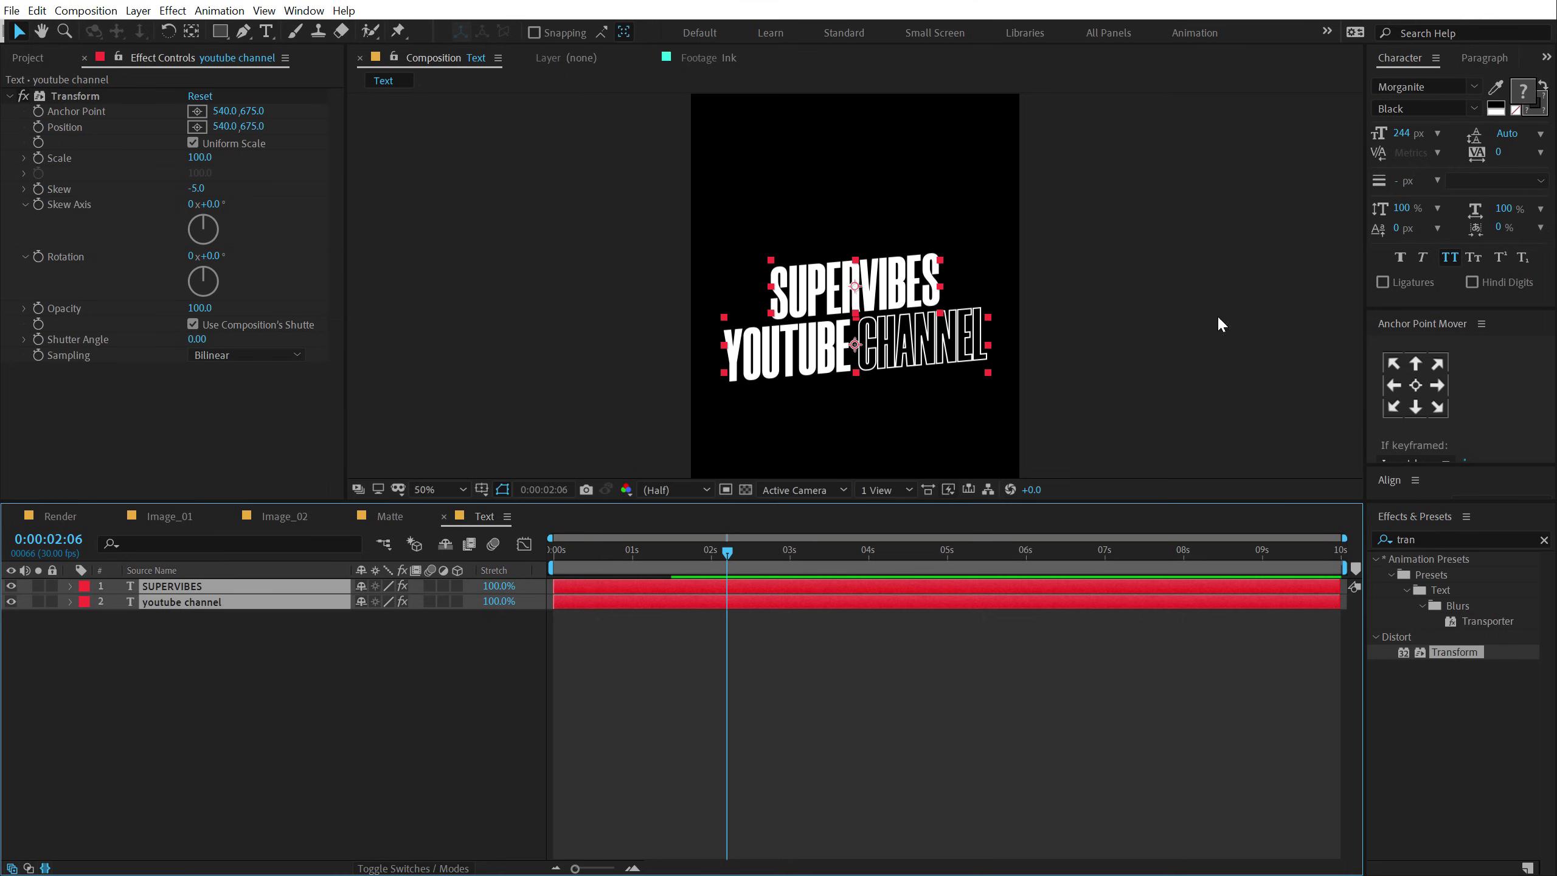
{"action": "left_click", "coordinate": [1499, 158]}
{"action": "left_click_drag", "start_coordinate": [1501, 152], "coordinate": [1509, 151]}
{"action": "left_click", "coordinate": [939, 655]}
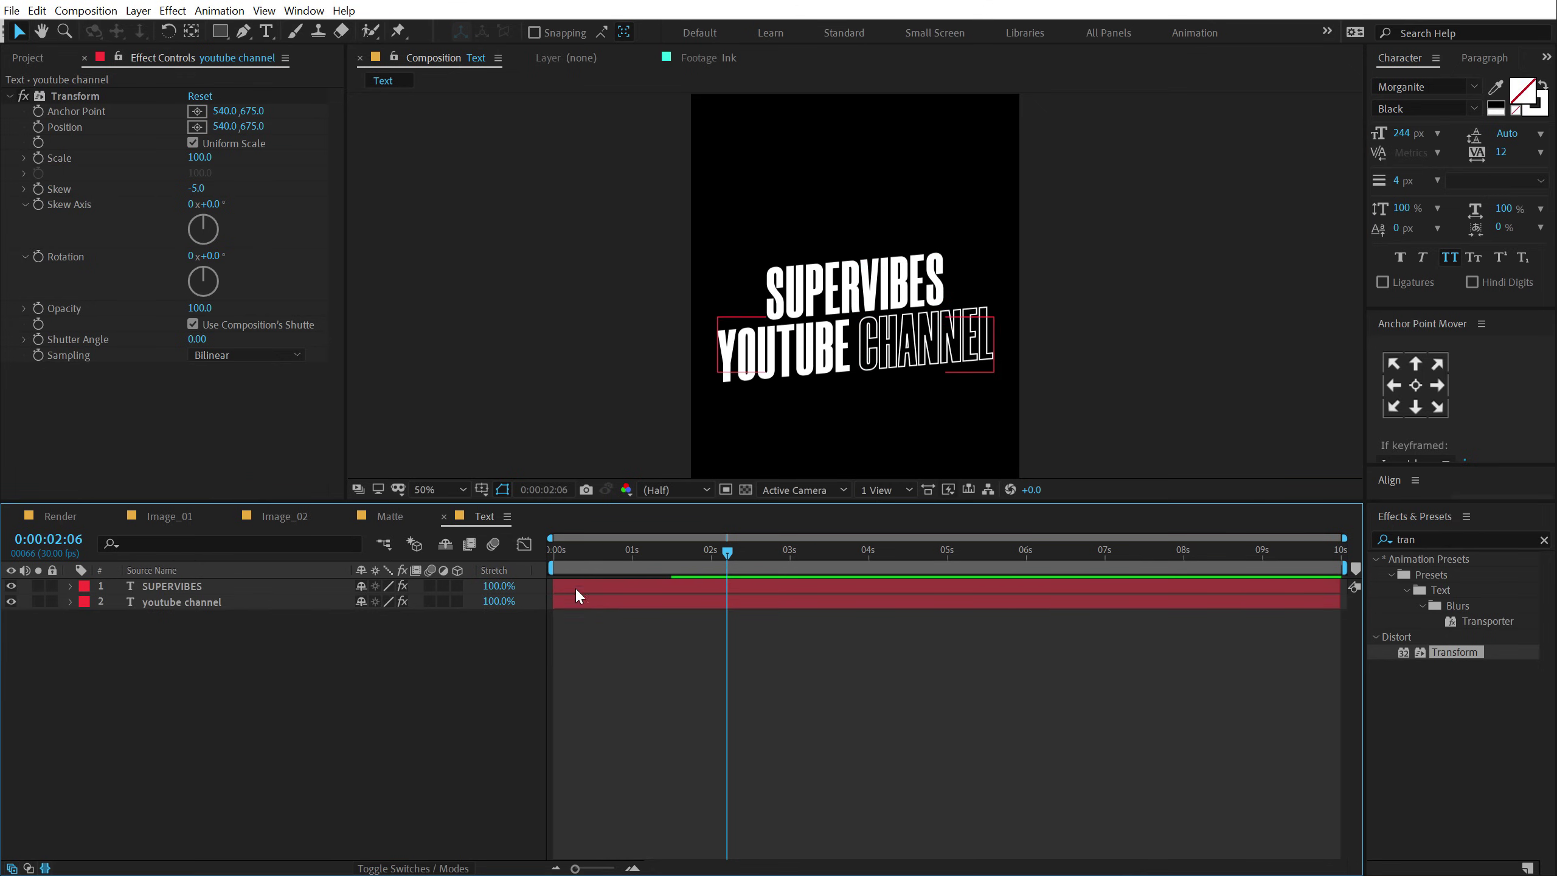
- Delay the youtube channel layer a few frames behind SUPERVIBES and review the staggered reveal
{"action": "left_click_drag", "start_coordinate": [566, 558], "coordinate": [703, 583]}
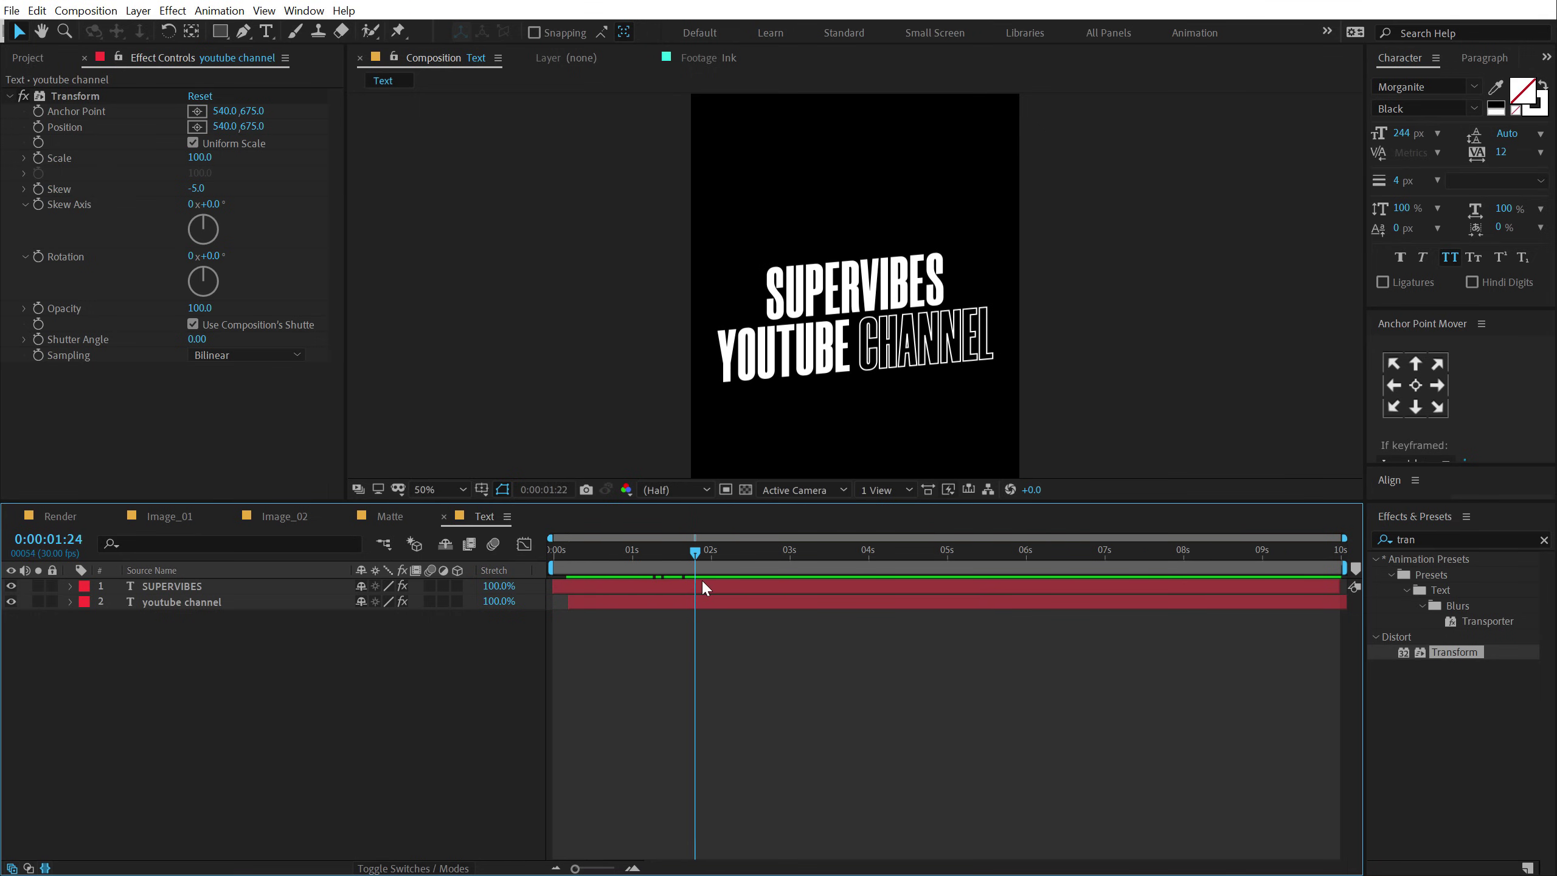
{"action": "left_click_drag", "start_coordinate": [579, 546], "coordinate": [733, 534]}
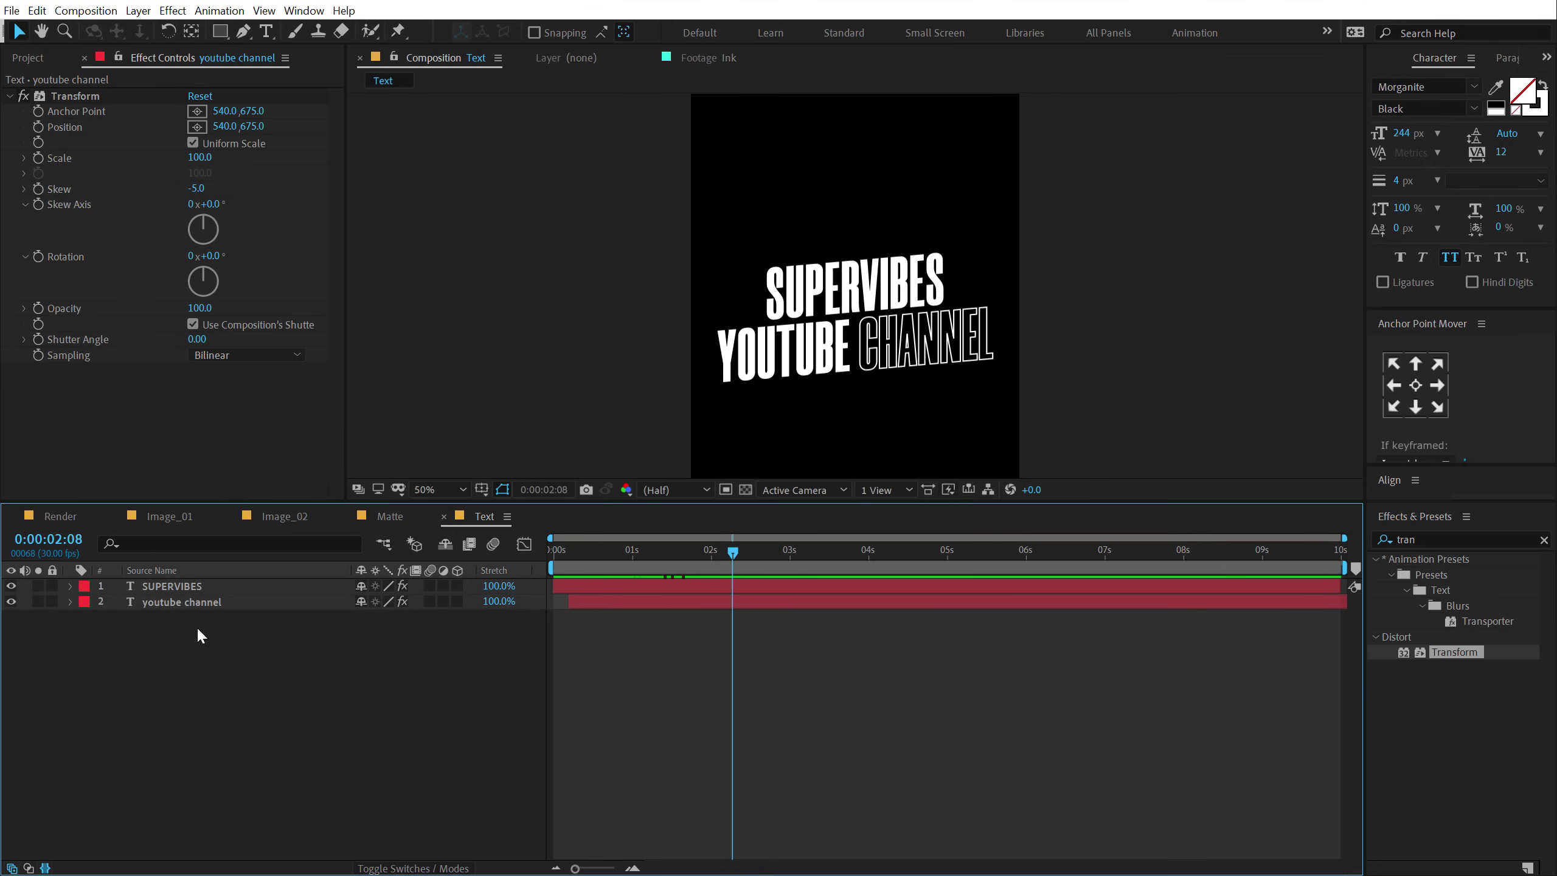
- Add the Text composition to Render as the topmost layer
{"action": "left_click", "coordinate": [61, 515]}
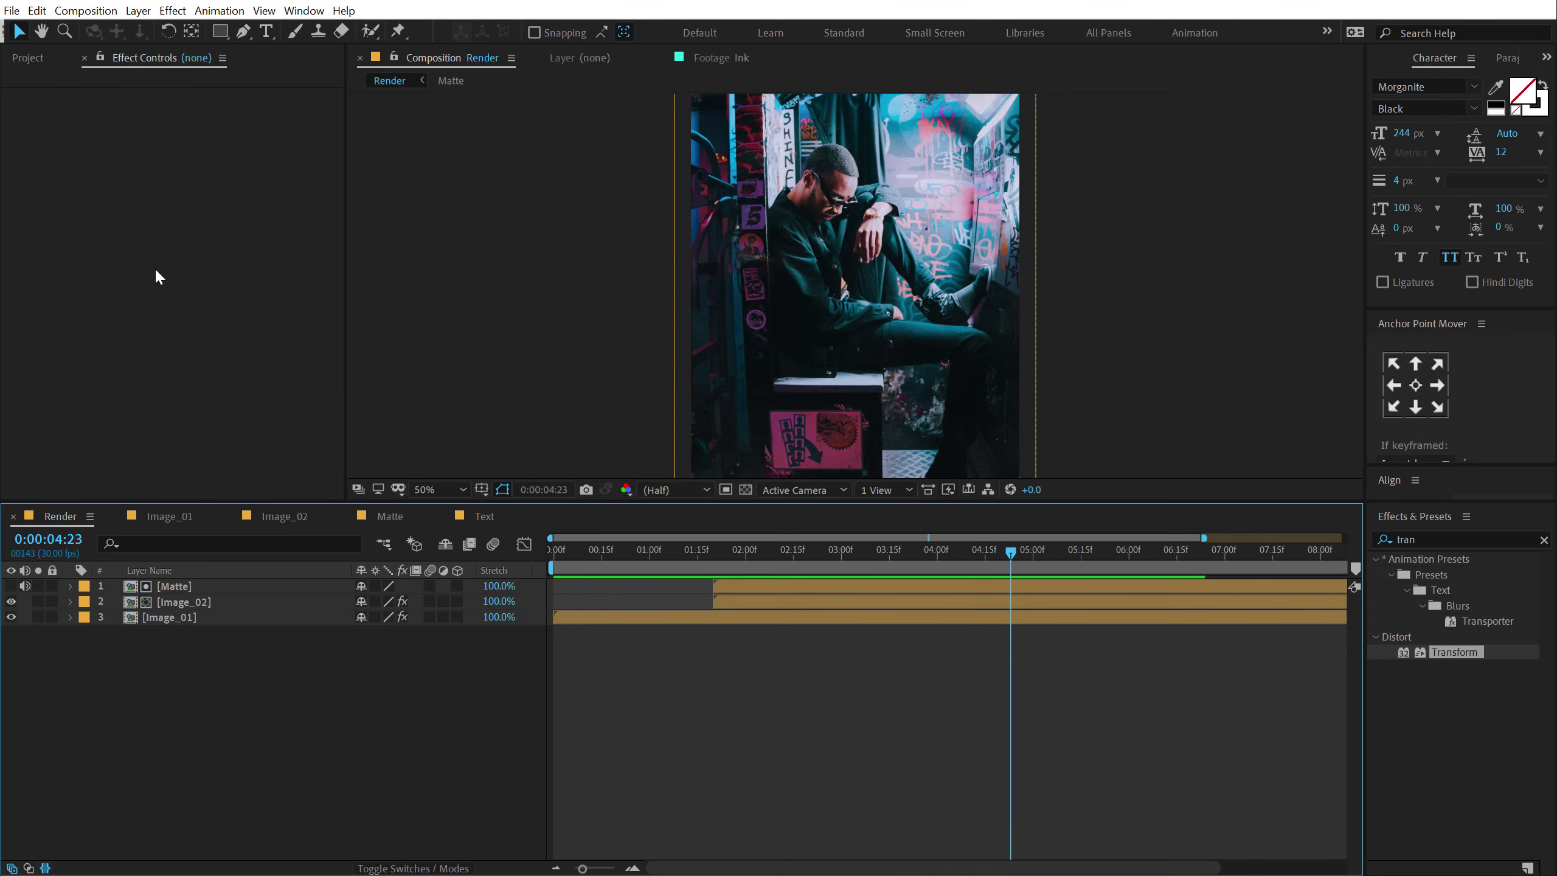
{"action": "left_click", "coordinate": [23, 59]}
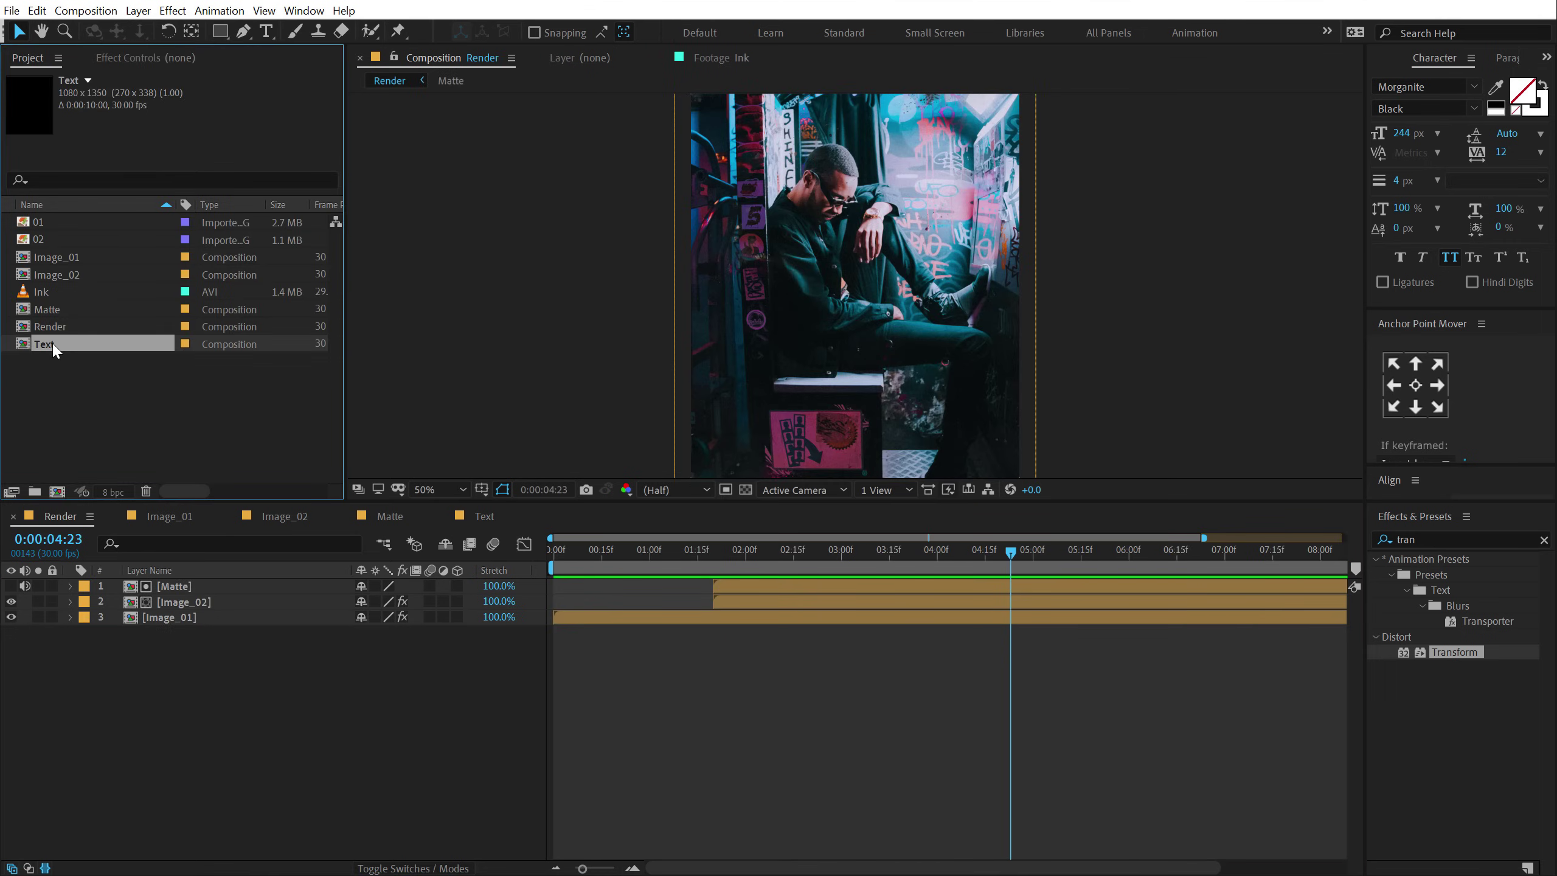
{"action": "left_click_drag", "start_coordinate": [52, 349], "coordinate": [153, 586]}
- Shift the Text layer to start at 0:00:02:15 in Render and preview its timing against the ink transition
{"action": "left_click", "coordinate": [623, 550]}
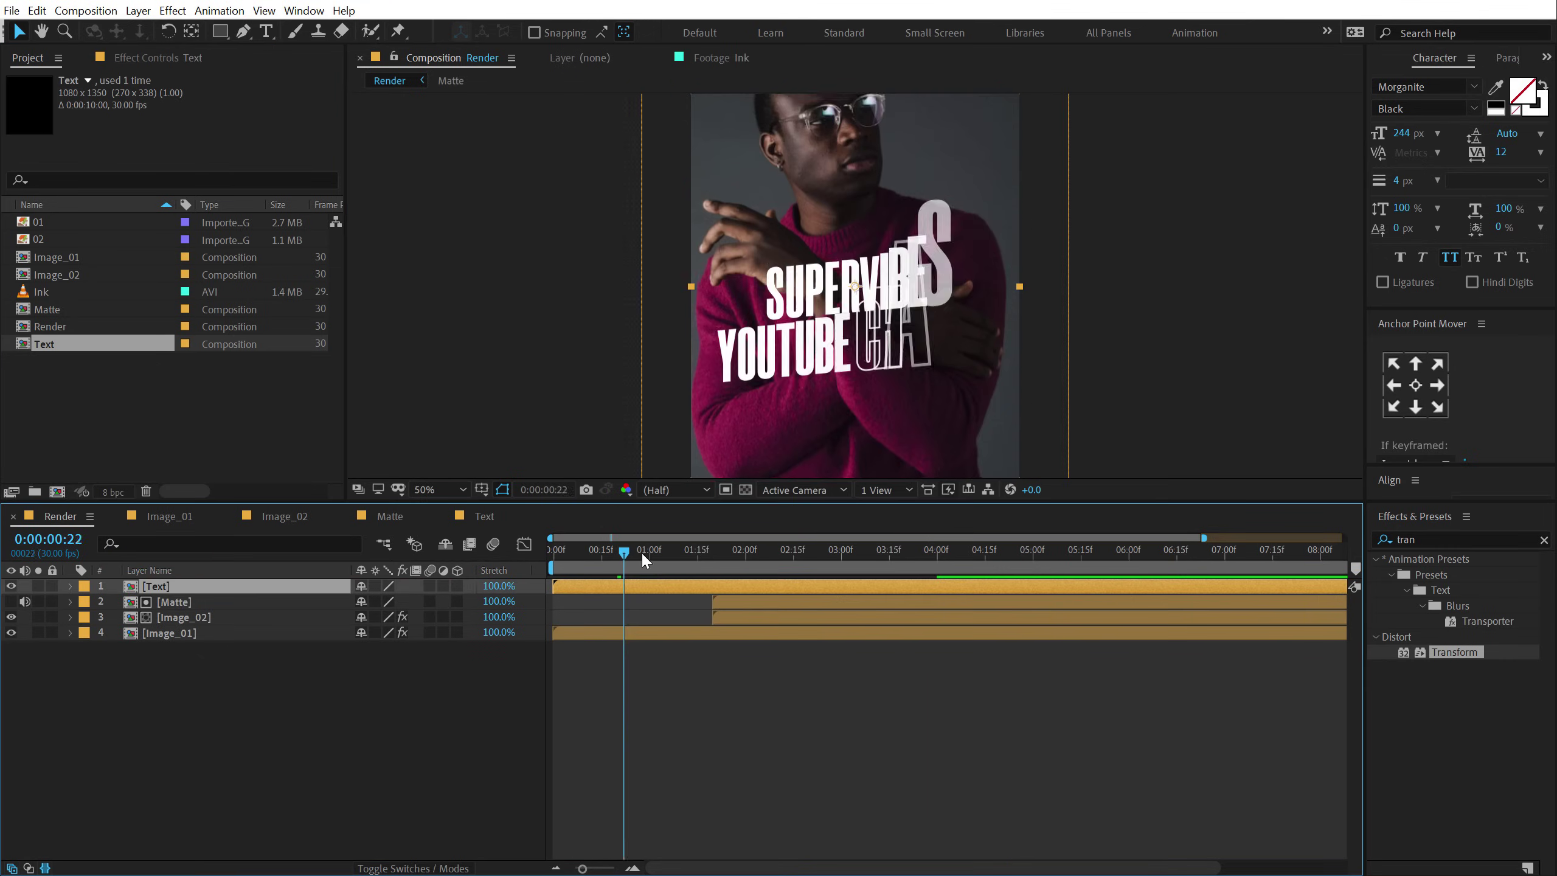
{"action": "left_click_drag", "start_coordinate": [641, 552], "coordinate": [866, 592]}
{"action": "left_click_drag", "start_coordinate": [742, 551], "coordinate": [864, 555]}
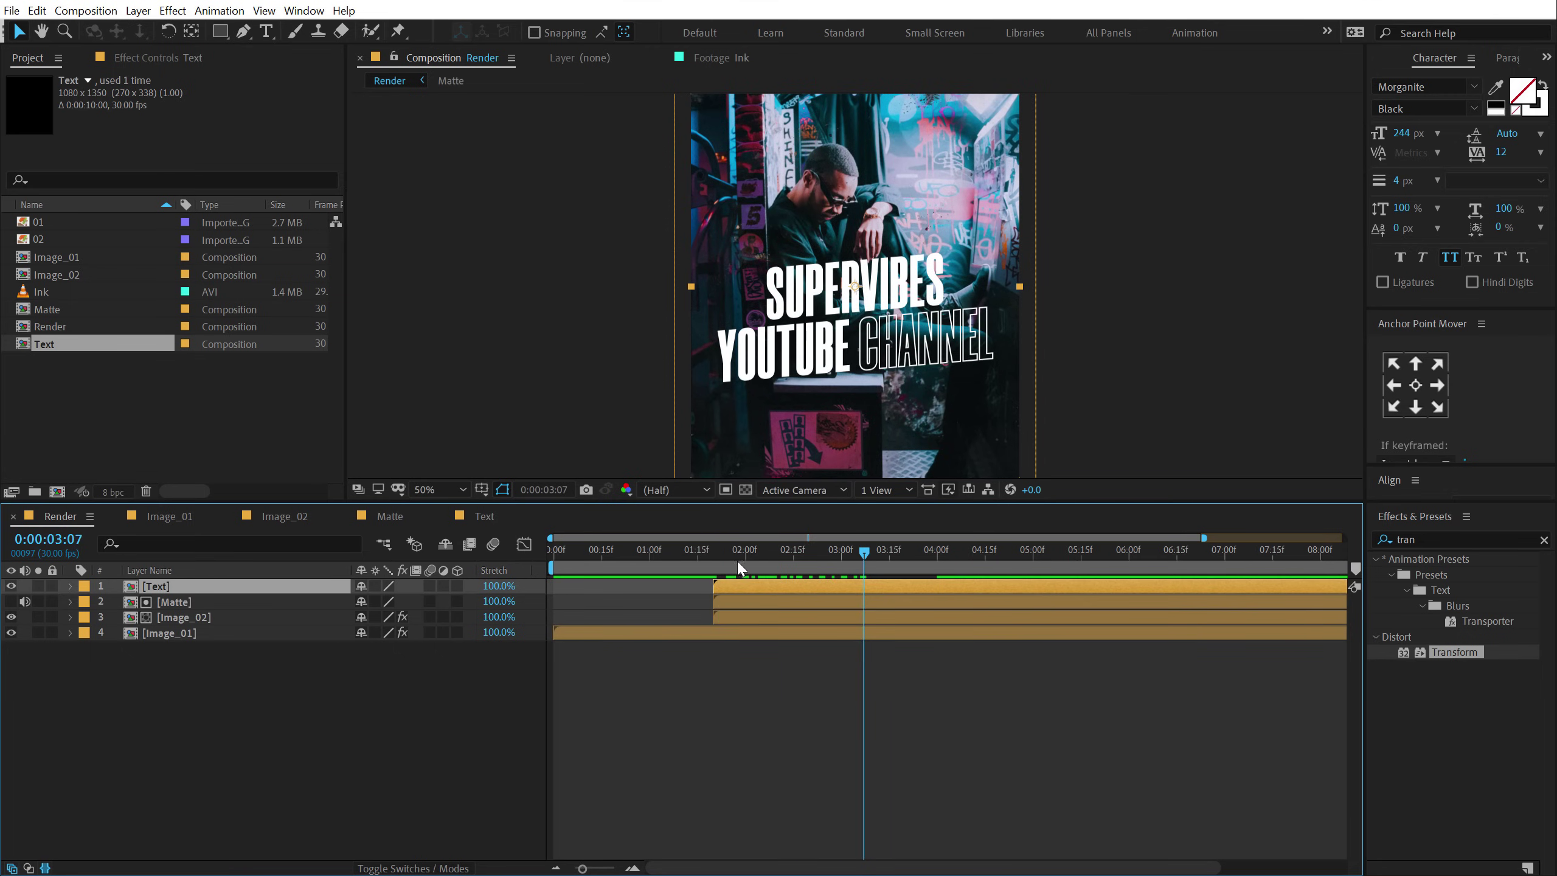
{"action": "left_click_drag", "start_coordinate": [739, 561], "coordinate": [810, 585]}
{"action": "key", "text": "space"}
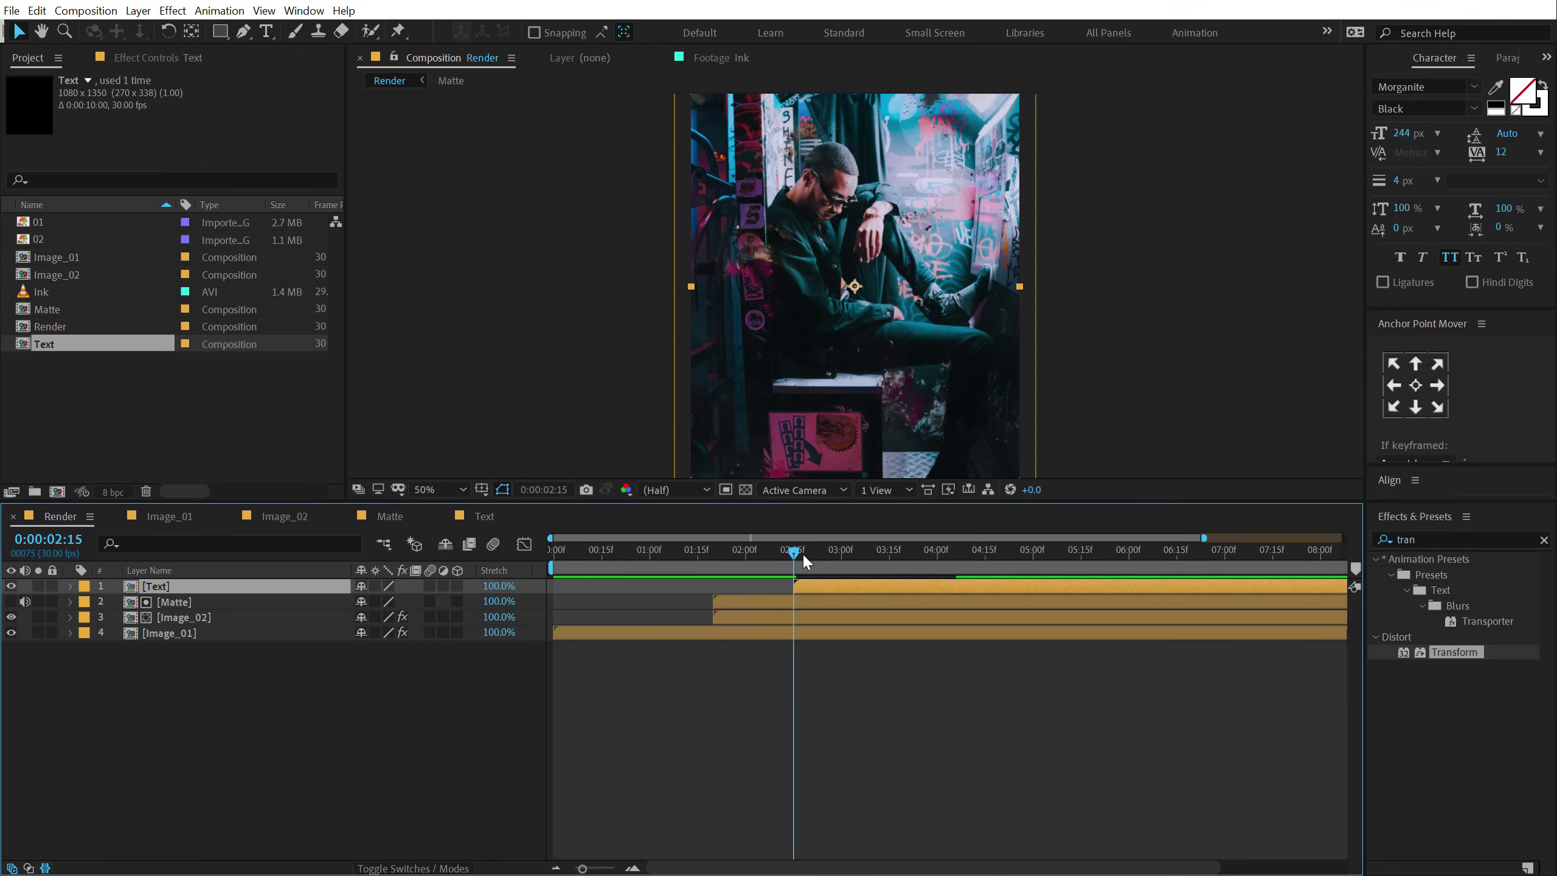
{"action": "left_click", "coordinate": [751, 574]}
{"action": "key", "text": "space"}
{"action": "scroll", "coordinate": [858, 282], "scroll_direction": "down", "scroll_amount": 2}
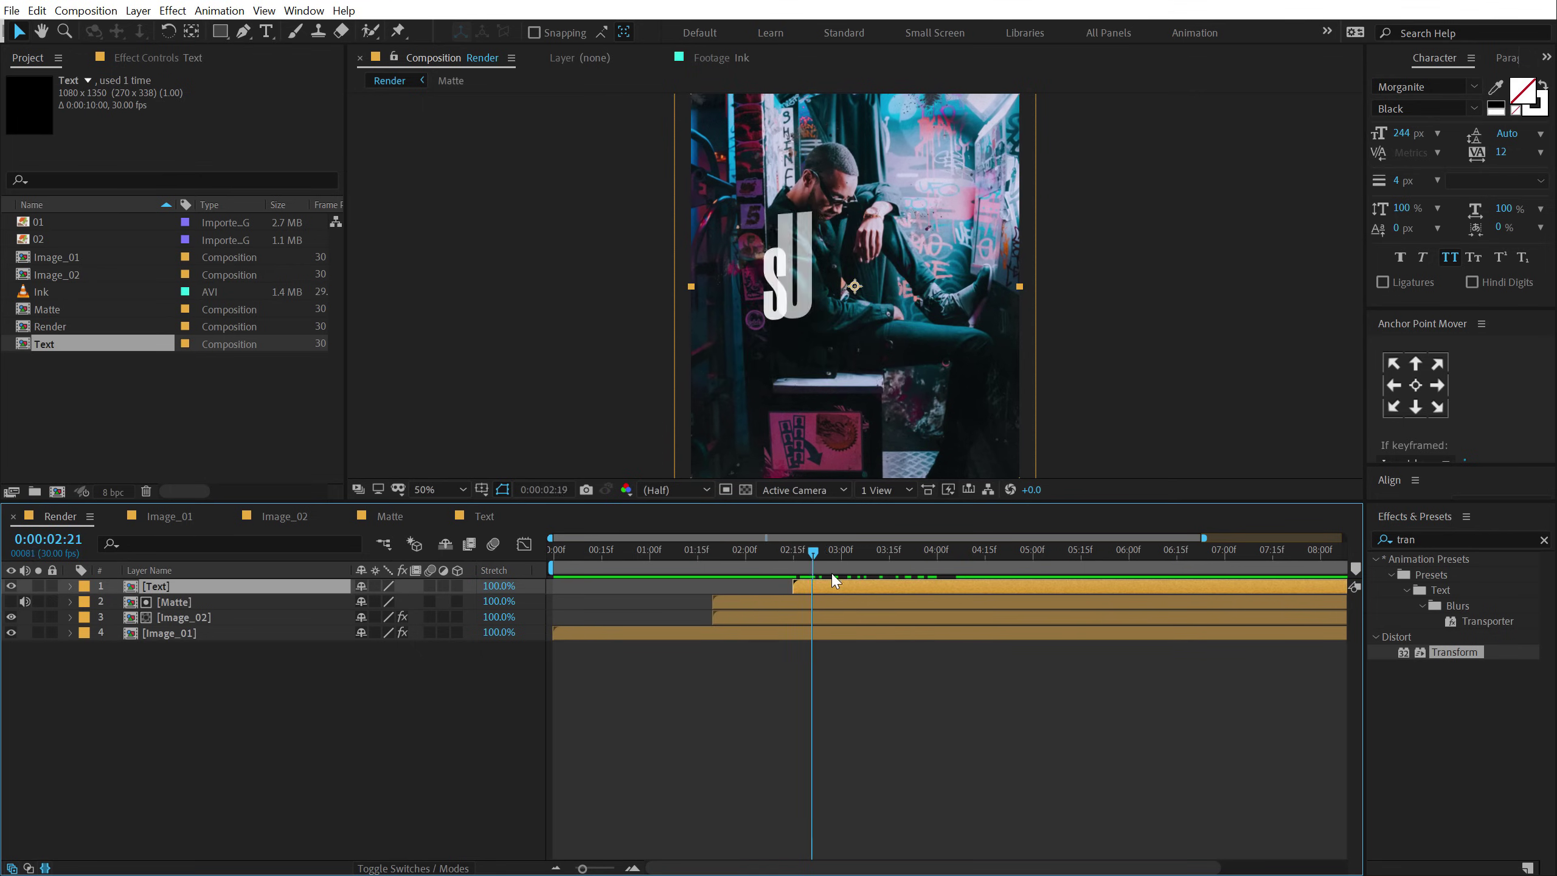
{"action": "key", "text": "space"}
- Move the Text layer down to the lower part of the image and set its Scale to 85%
{"action": "left_click_drag", "start_coordinate": [902, 313], "coordinate": [876, 353]}
{"action": "key", "text": "s"}
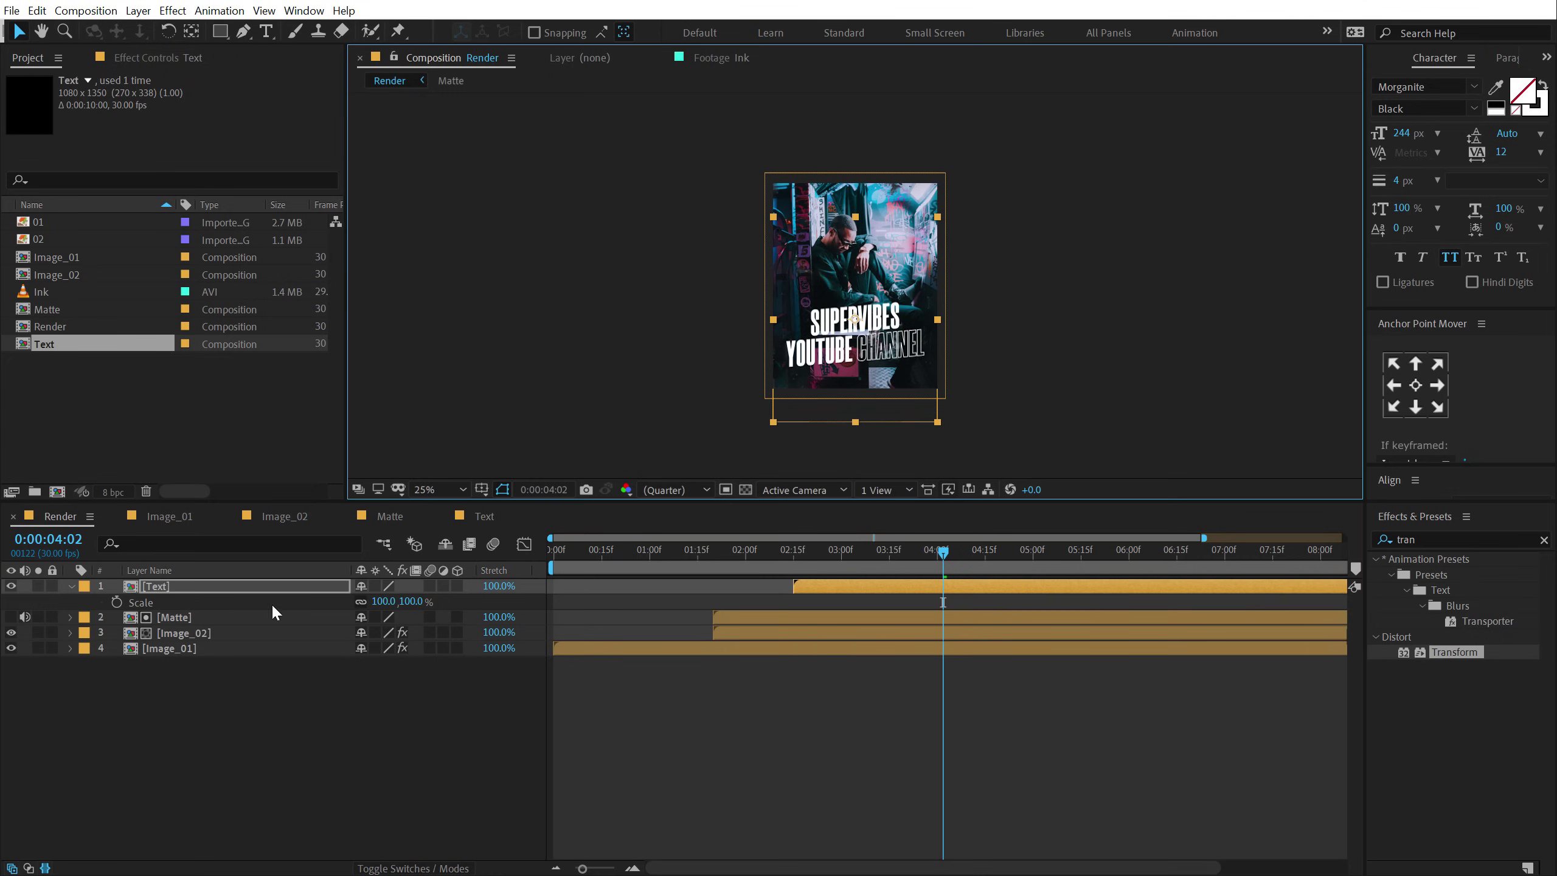
{"action": "left_click", "coordinate": [410, 603]}
{"action": "type", "text": "8"}
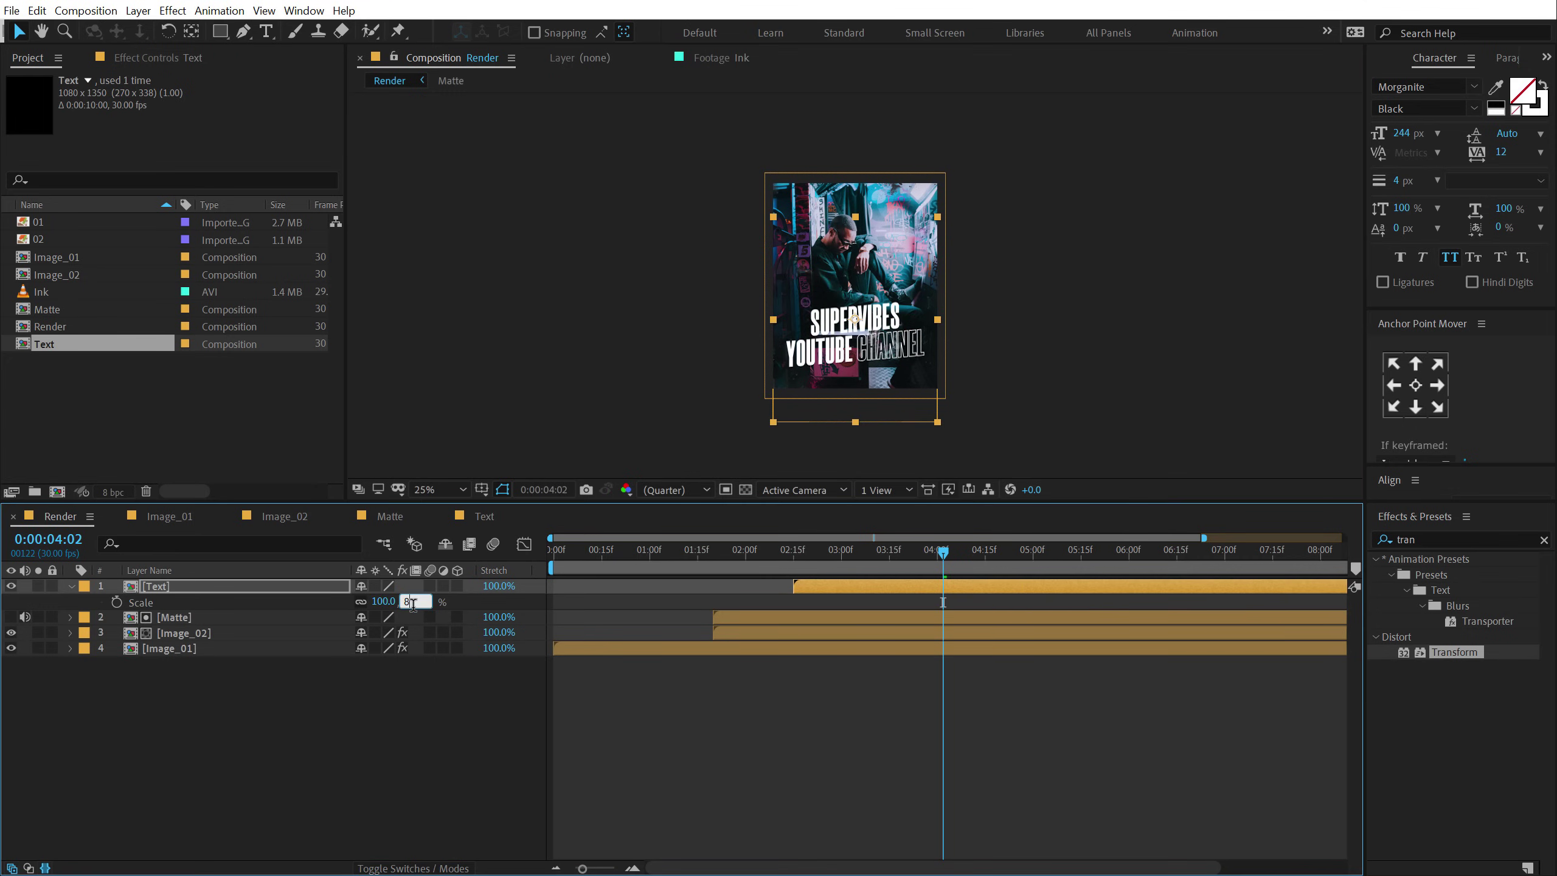
{"action": "type", "text": "5"}
{"action": "key", "text": "Return"}
{"action": "left_click", "coordinate": [355, 723]}
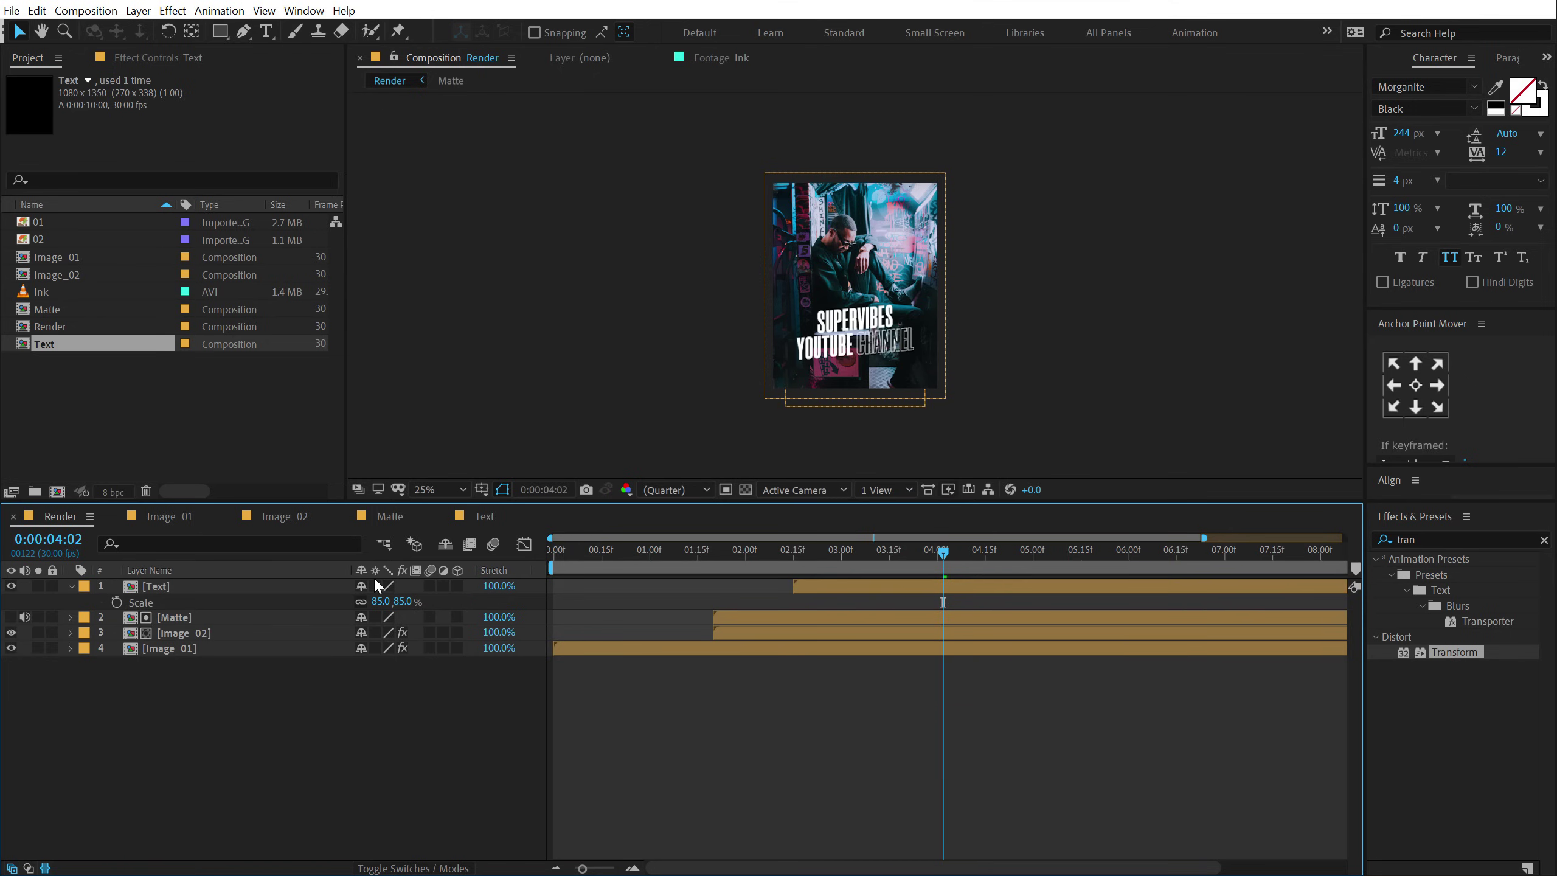
- Enable Collapse Transformations on the Text layer and inspect the title at 0:00:04:05 with 50% magnification
{"action": "left_click", "coordinate": [375, 586]}
{"action": "left_click_drag", "start_coordinate": [710, 543], "coordinate": [954, 567]}
{"action": "key", "text": "period"}
{"action": "key", "text": "period"}
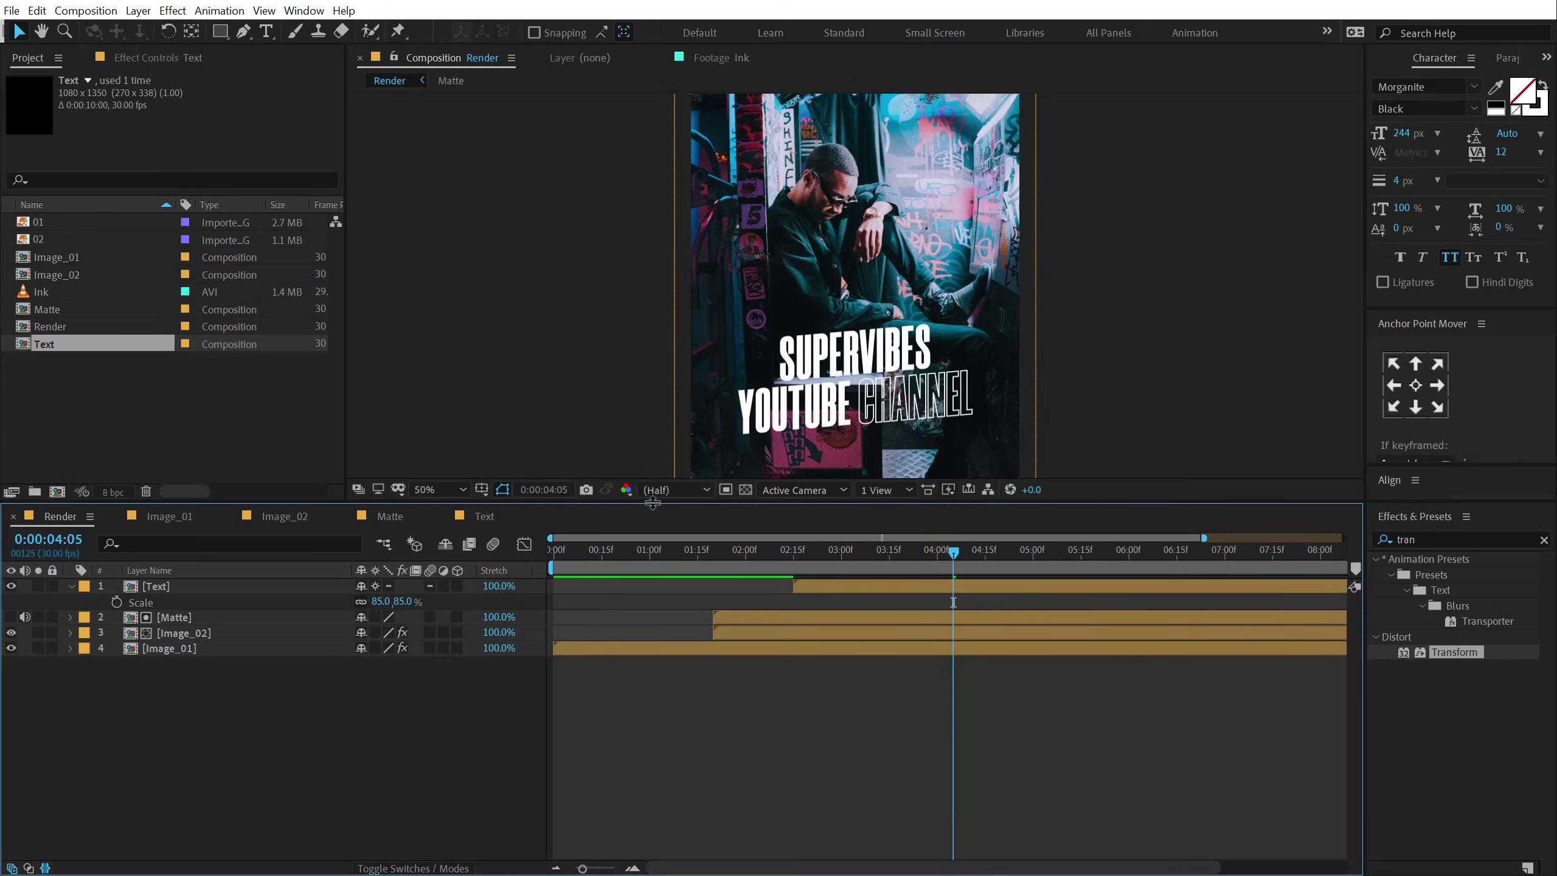
- Create a black 1080 by 1350 px solid named Overlay in the Render composition
{"action": "left_click_drag", "start_coordinate": [652, 503], "coordinate": [652, 599]}
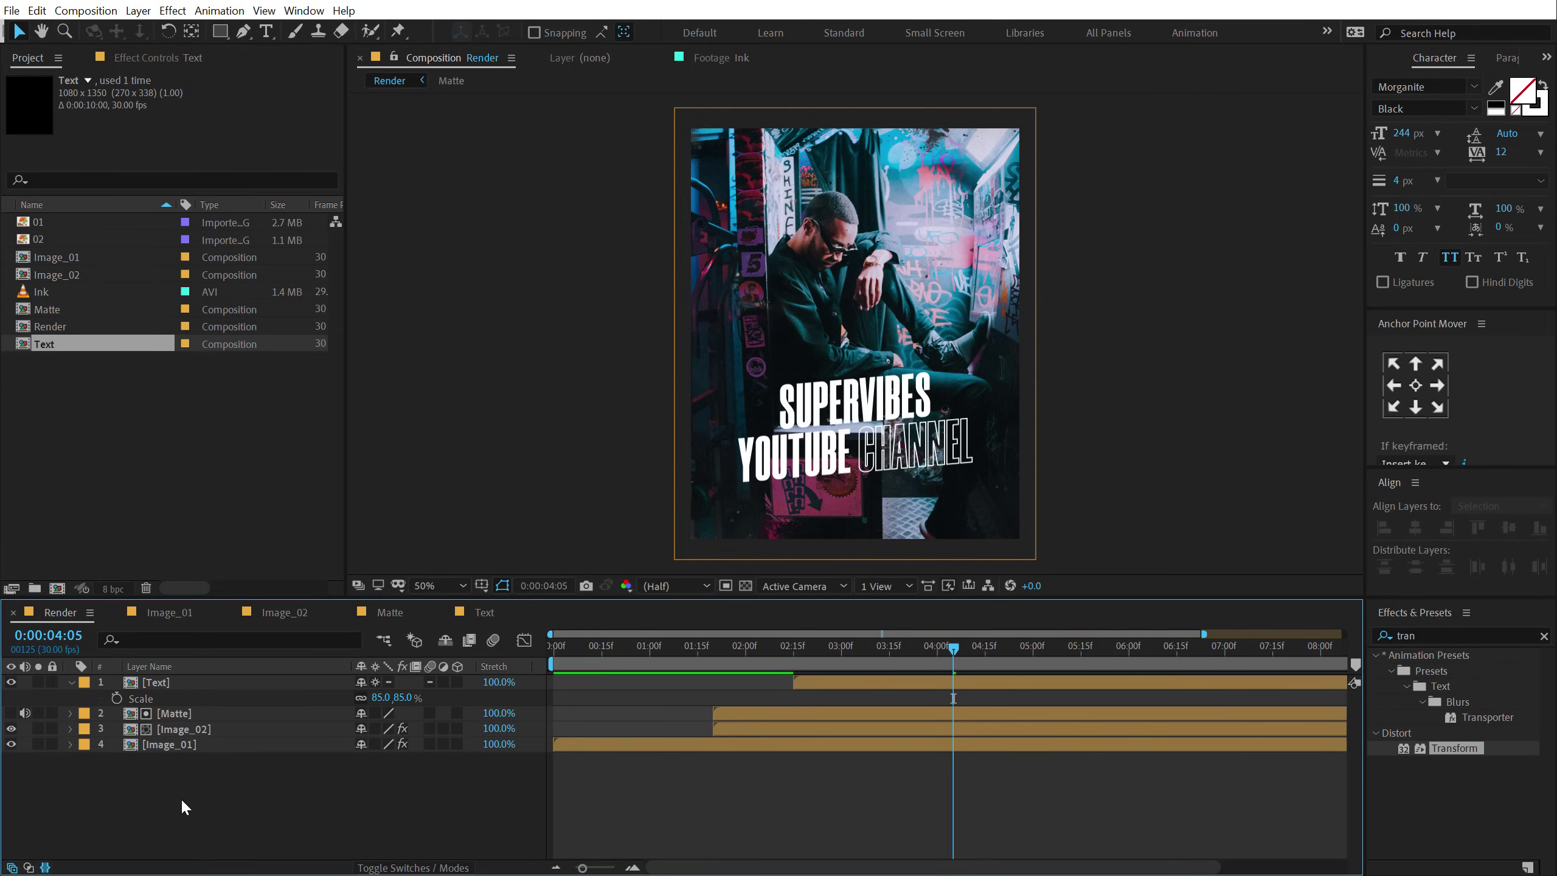
{"action": "left_click", "coordinate": [72, 682]}
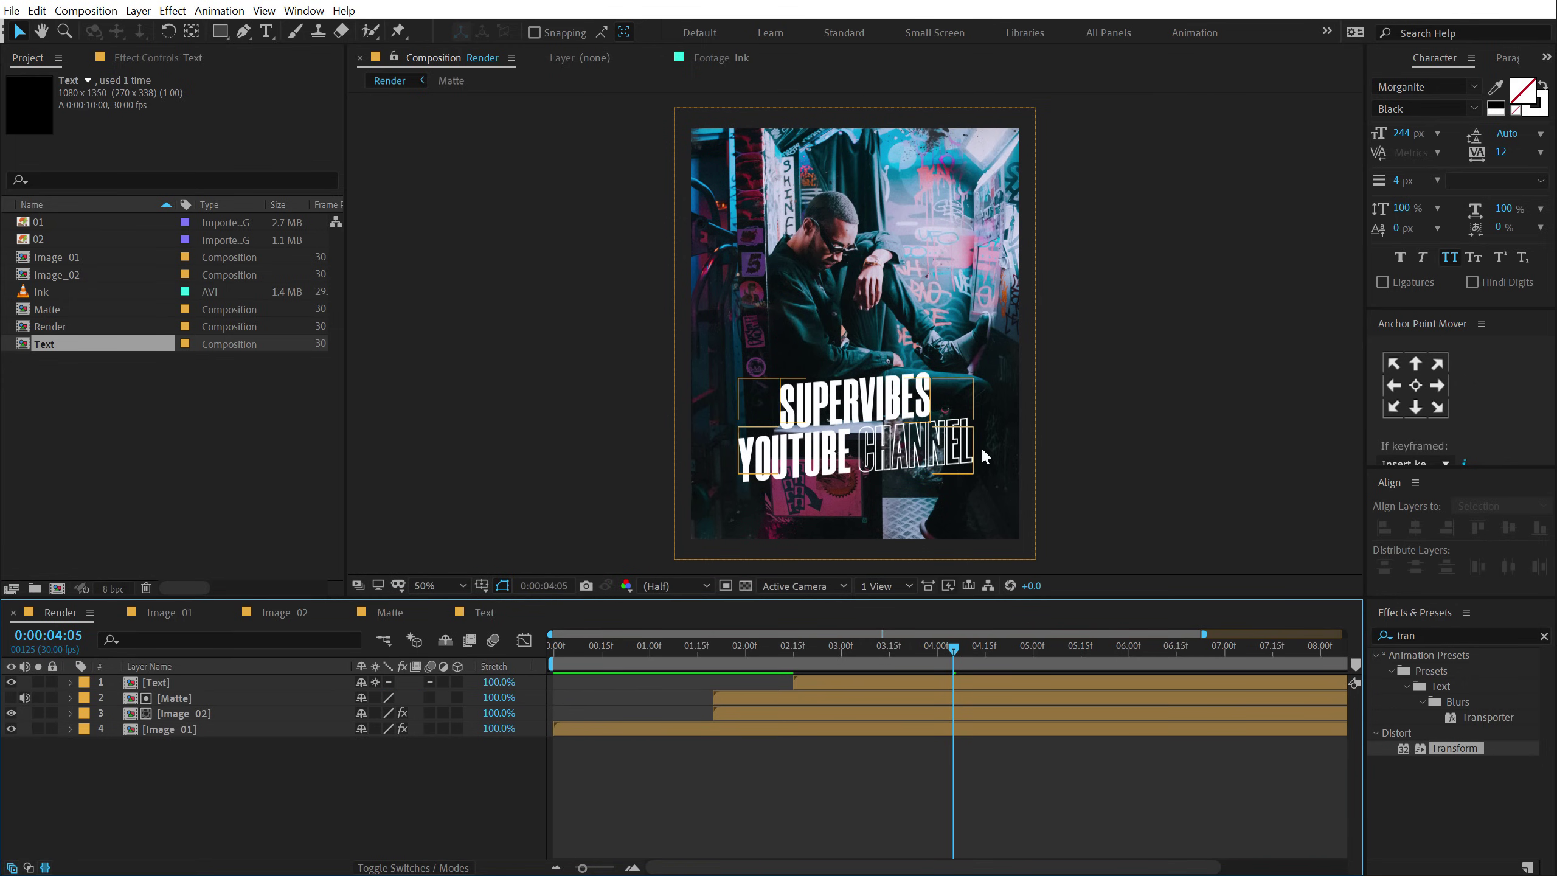
{"action": "left_click", "coordinate": [296, 752]}
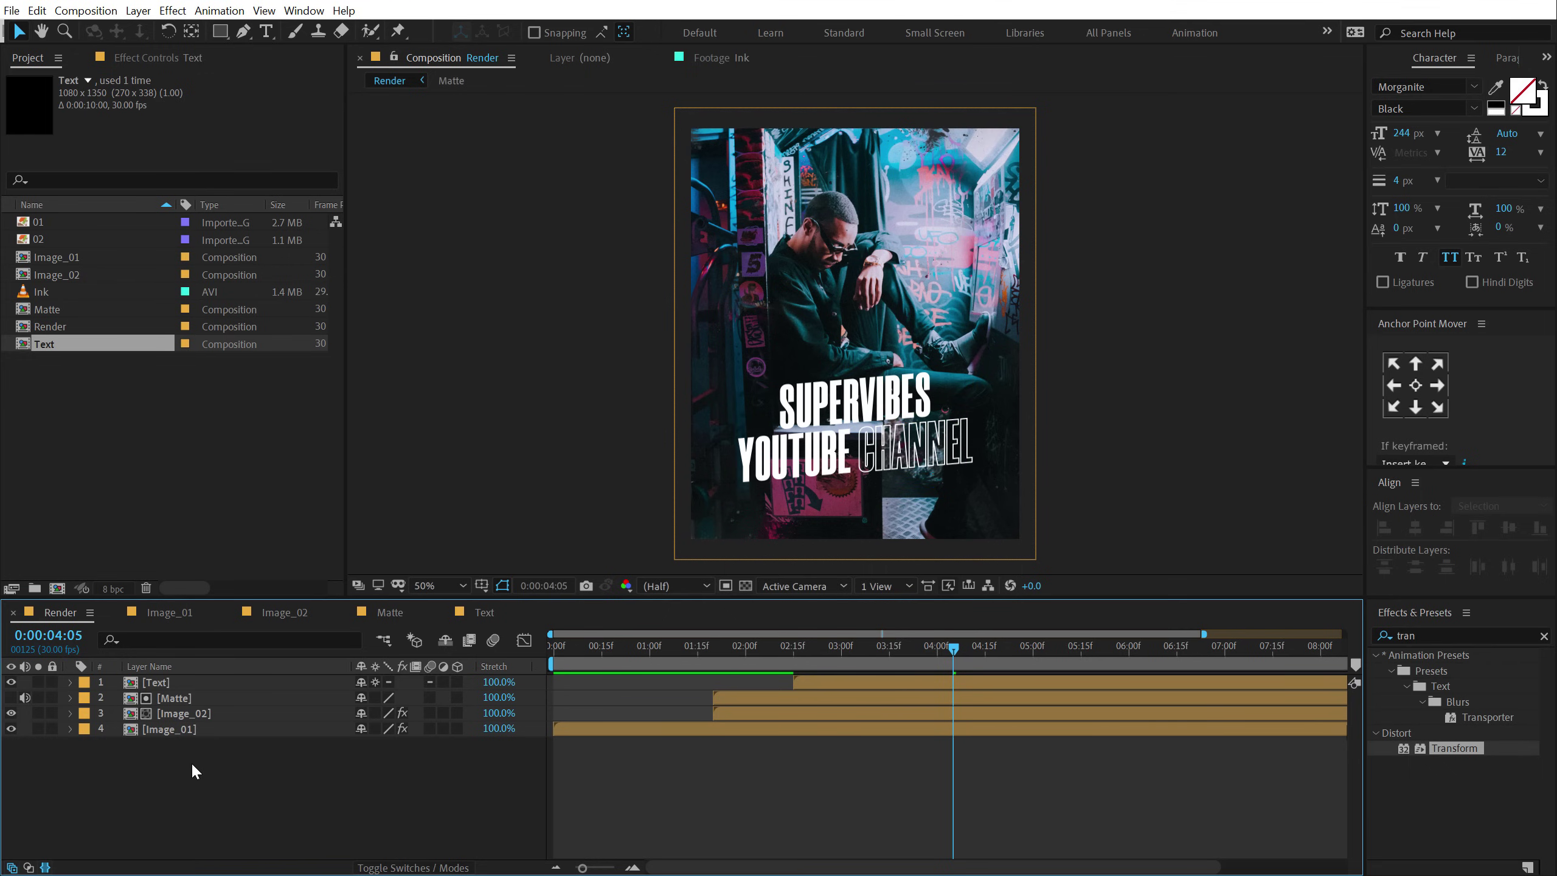
{"action": "key", "text": "ctrl+y"}
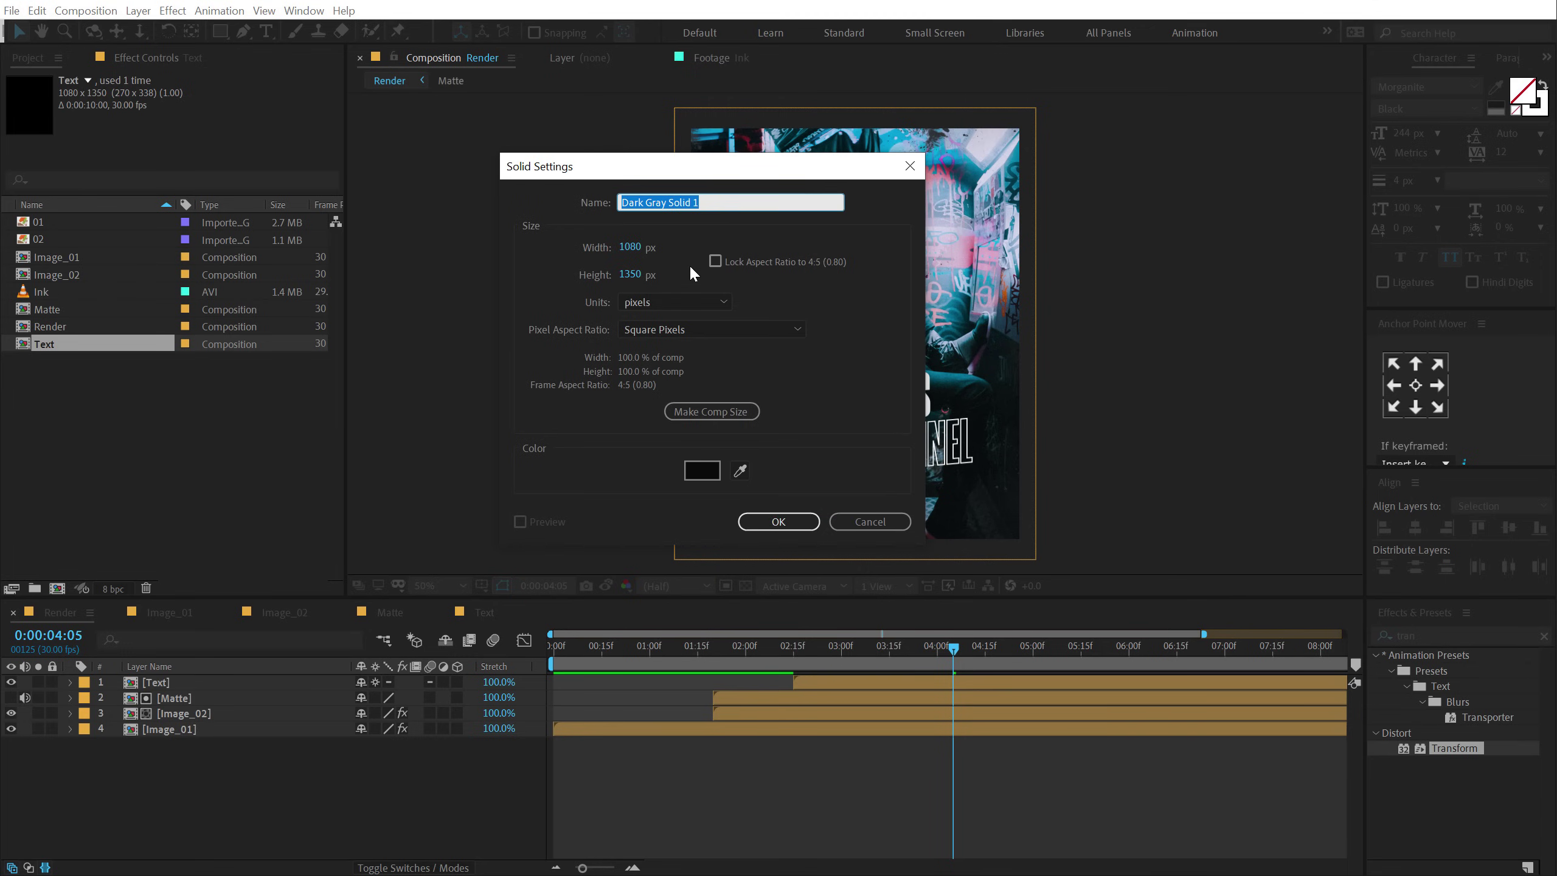
{"action": "type", "text": "Overly"}
{"action": "key", "text": "BackSpace"}
{"action": "type", "text": "ay"}
{"action": "key", "text": "Return"}
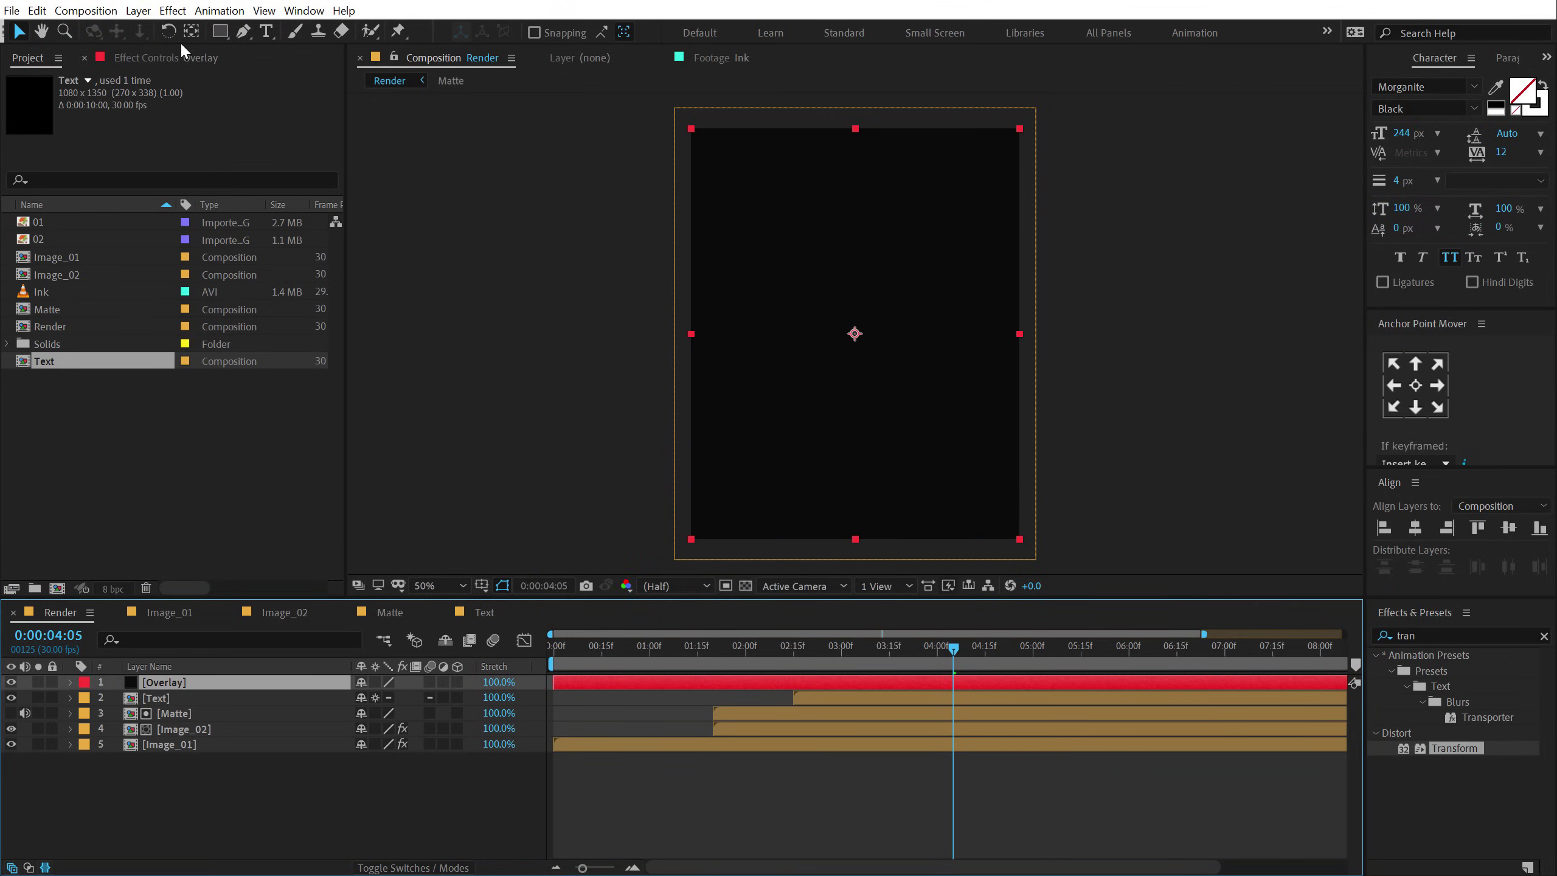
- Draw a rectangular mask on Overlay from above the frame down to the title, wider than the image, and invert it
{"action": "left_click", "coordinate": [219, 32]}
{"action": "scroll", "coordinate": [764, 229], "scroll_direction": "down", "scroll_amount": 2}
{"action": "left_click_drag", "start_coordinate": [684, 155], "coordinate": [1040, 374]}
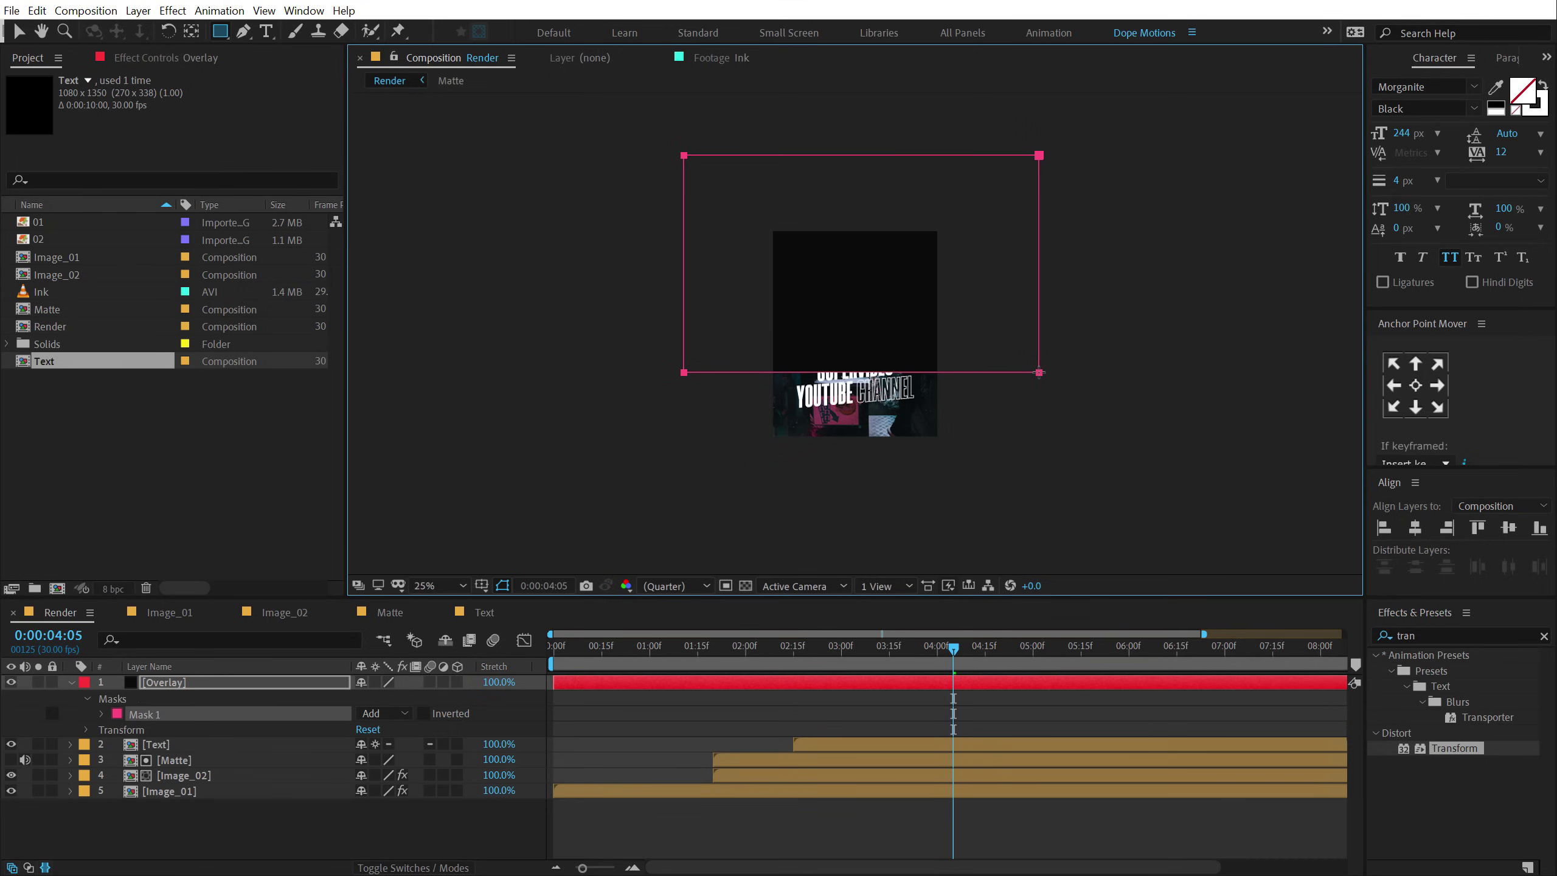
{"action": "left_click", "coordinate": [423, 713]}
- Set the Overlay mask's feather to 299 pixels and raise the mask's lower edge slightly
{"action": "key", "text": "f"}
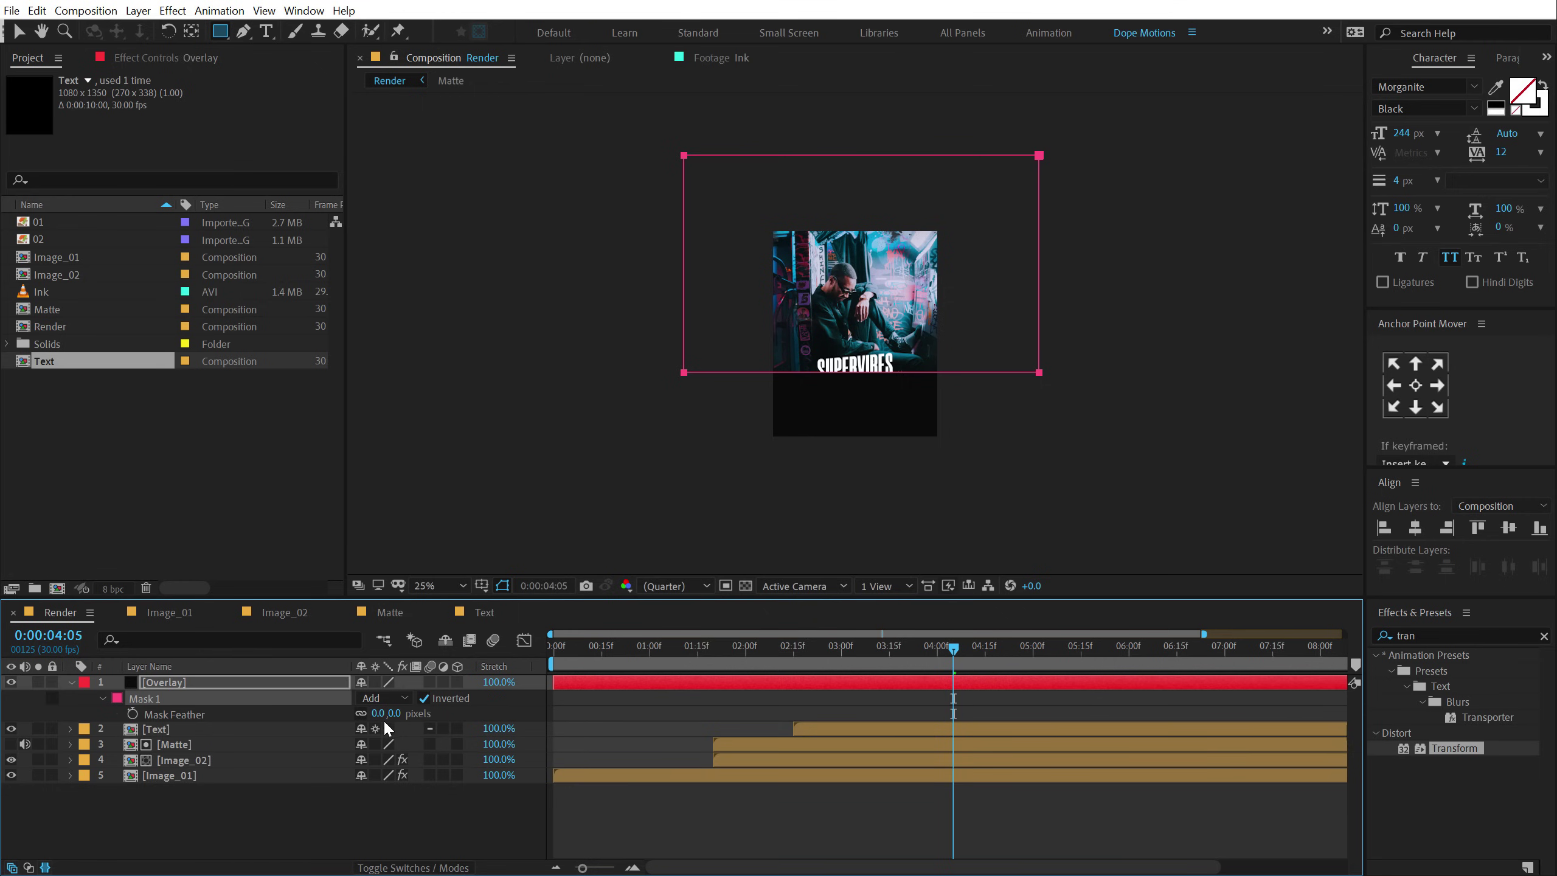
{"action": "left_click_drag", "start_coordinate": [394, 713], "coordinate": [649, 685]}
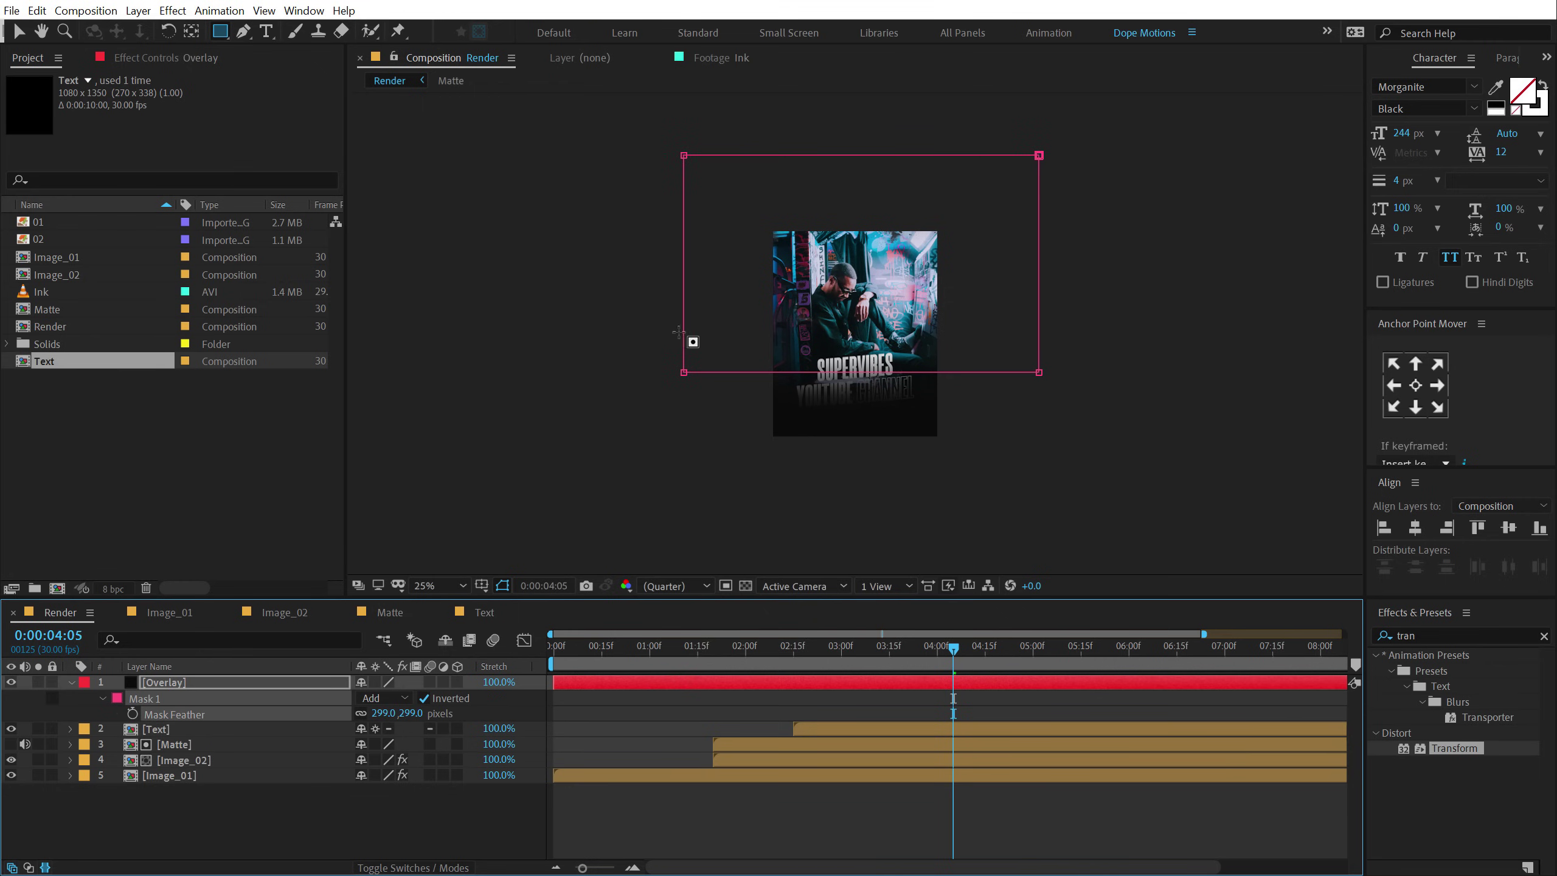
{"action": "key", "text": "v"}
{"action": "left_click_drag", "start_coordinate": [630, 332], "coordinate": [1050, 399]}
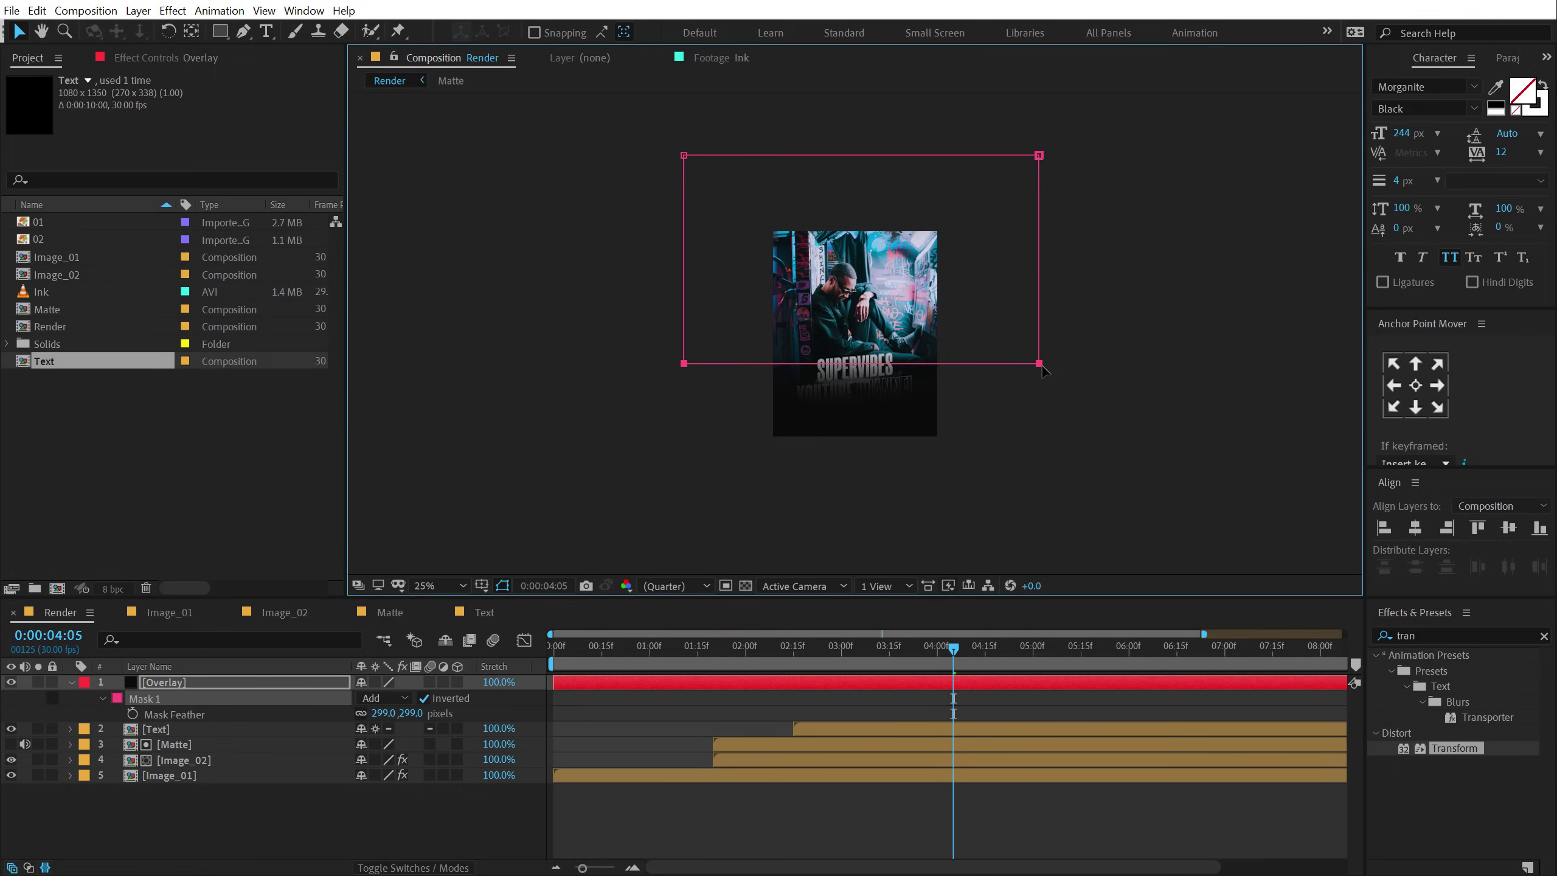
- Move the Overlay layer directly beneath the Text layer so it darkens the images behind the title
{"action": "left_click_drag", "start_coordinate": [179, 759], "coordinate": [174, 778]}
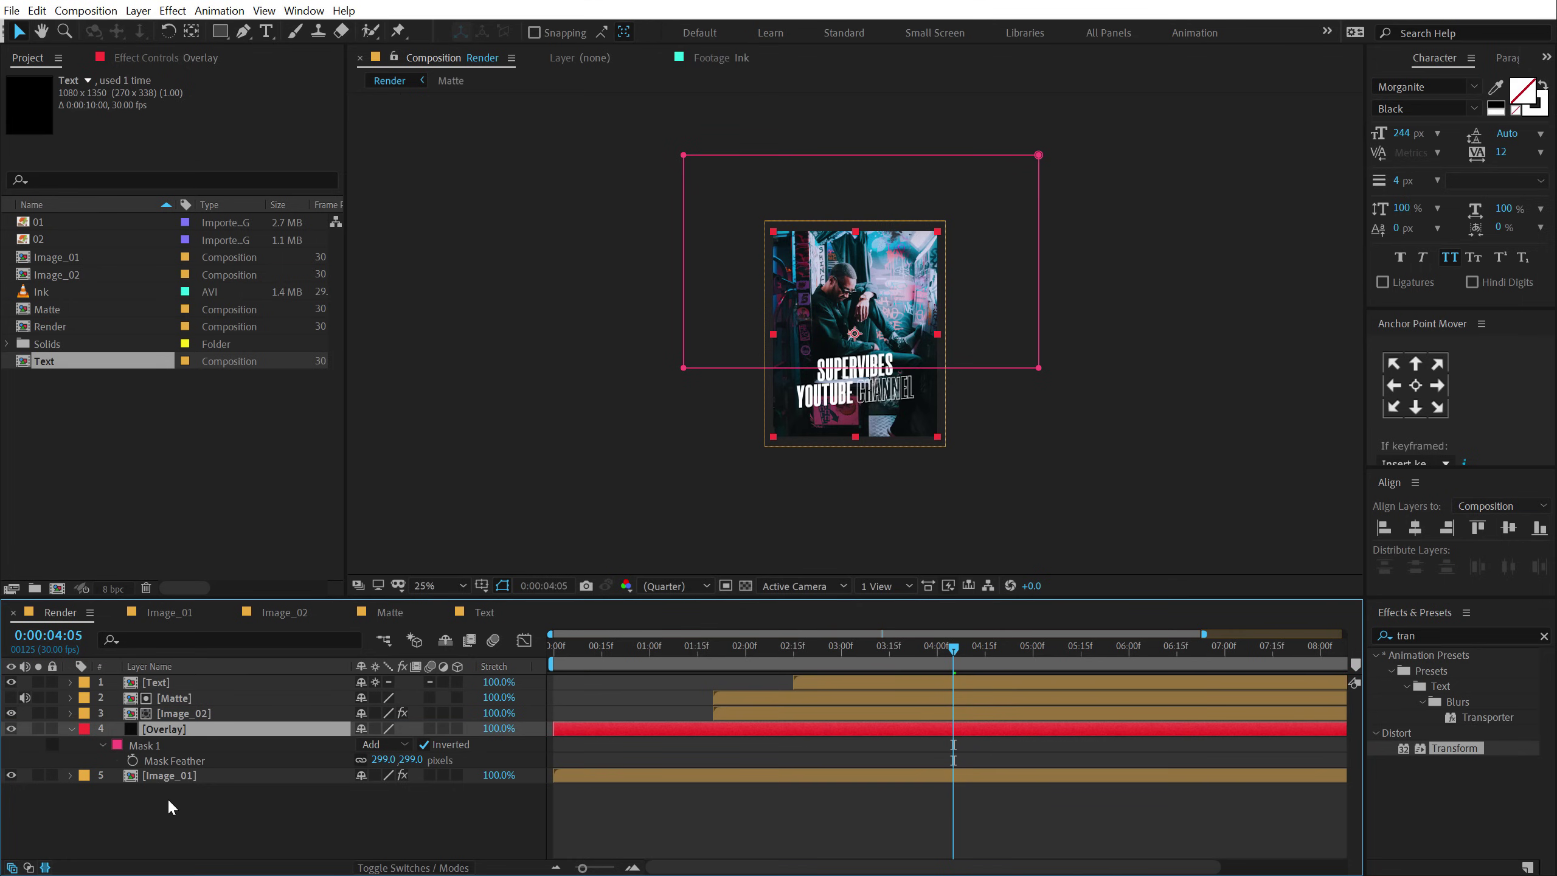
{"action": "left_click", "coordinate": [178, 797]}
{"action": "left_click", "coordinate": [154, 726]}
{"action": "left_click_drag", "start_coordinate": [154, 724], "coordinate": [163, 696]}
{"action": "key", "text": "period"}
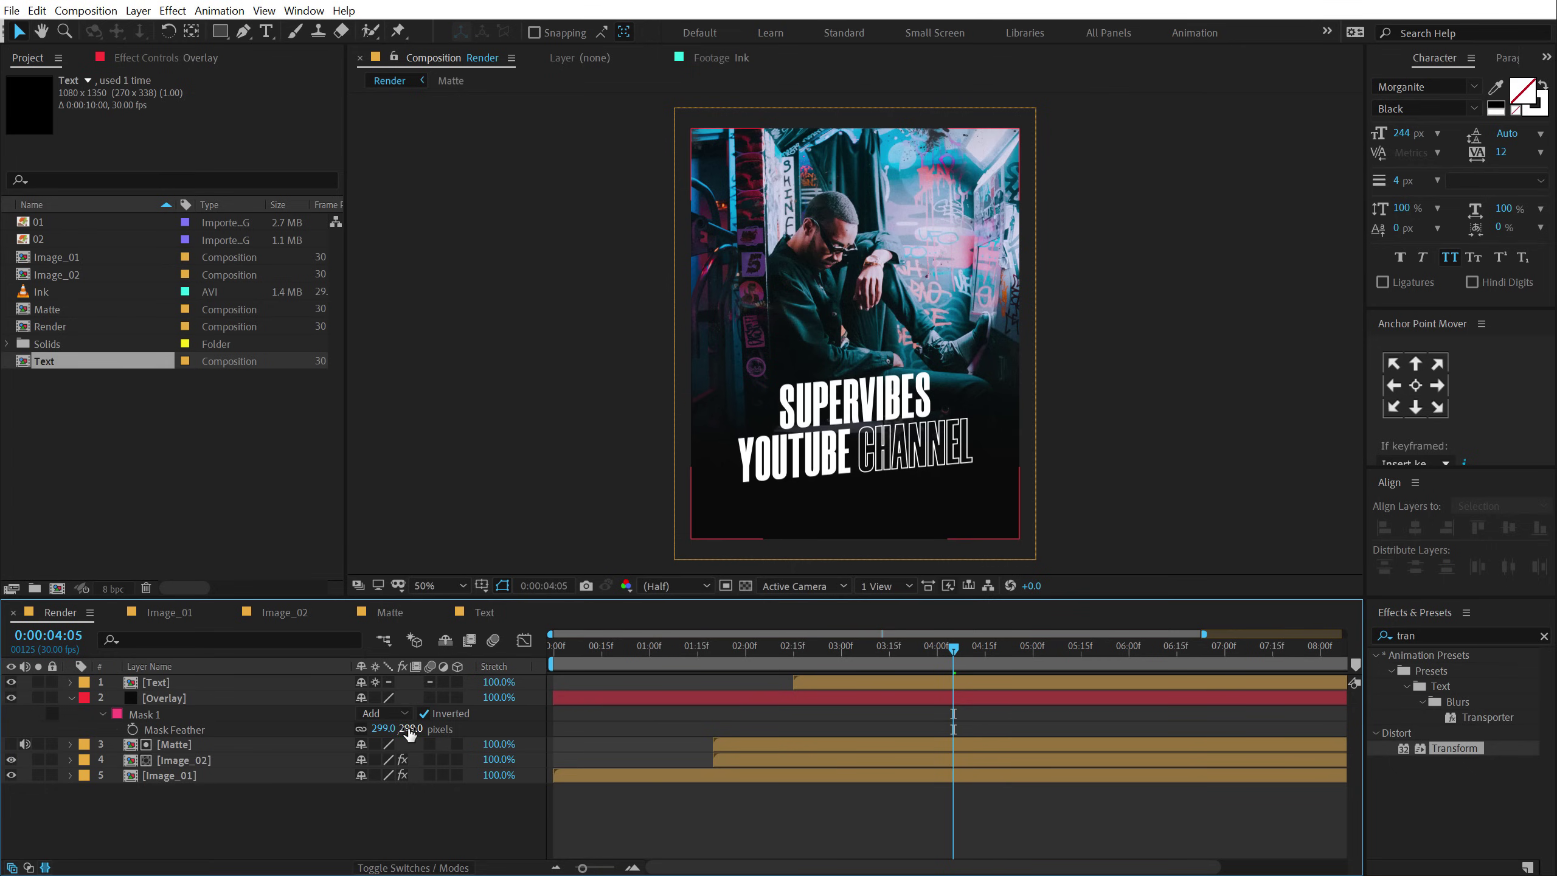
- Soften the Overlay gradient by setting Mask Feather to 436 pixels, and collapse the layer's properties
{"action": "left_click_drag", "start_coordinate": [410, 728], "coordinate": [504, 722]}
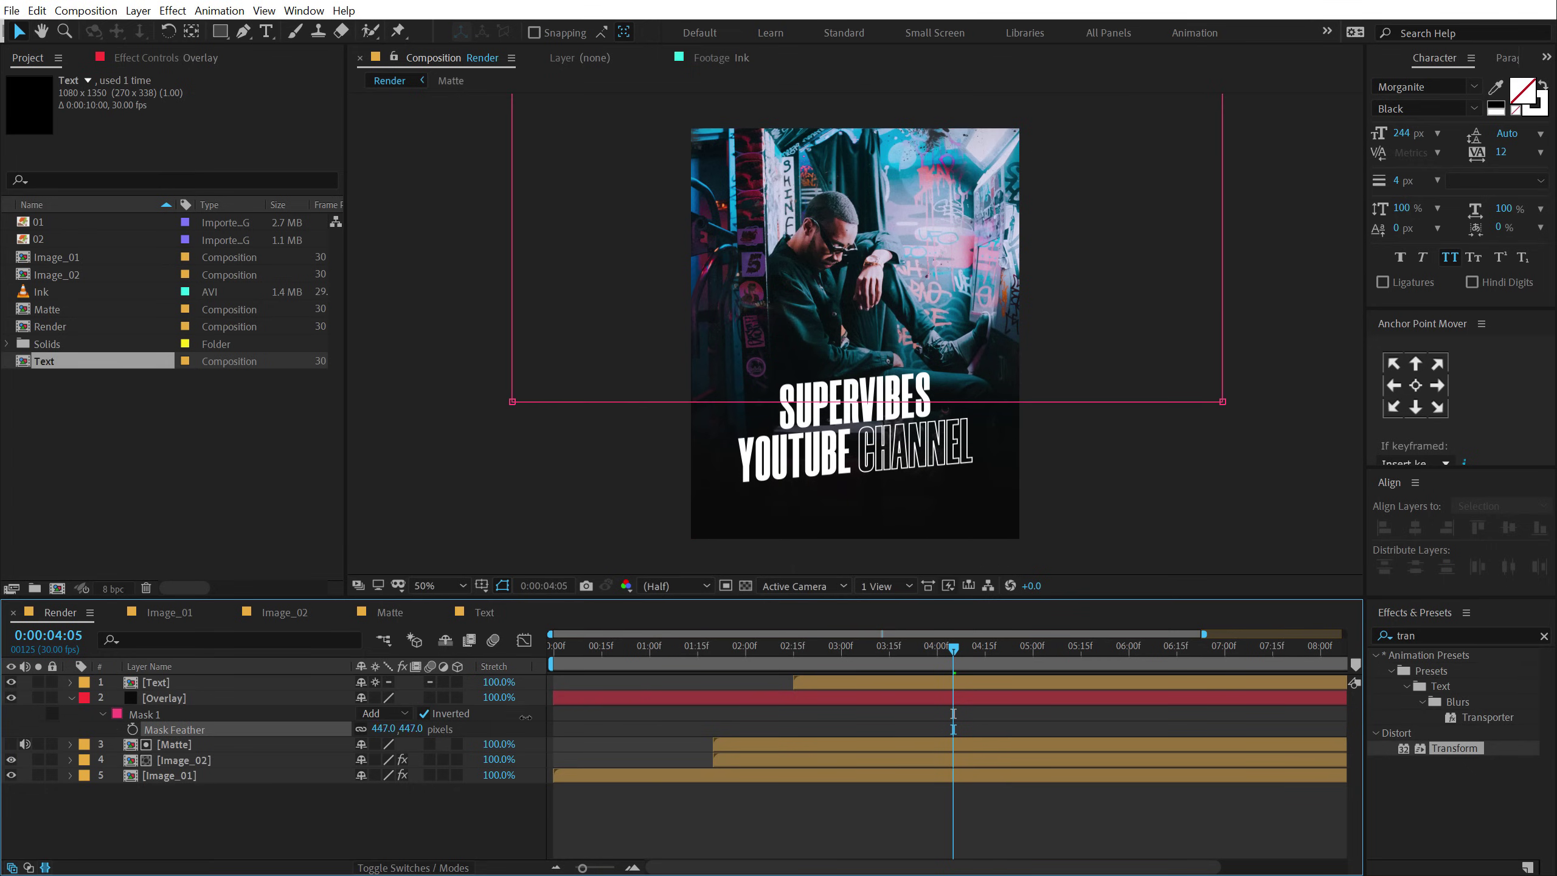
{"action": "left_click", "coordinate": [64, 707]}
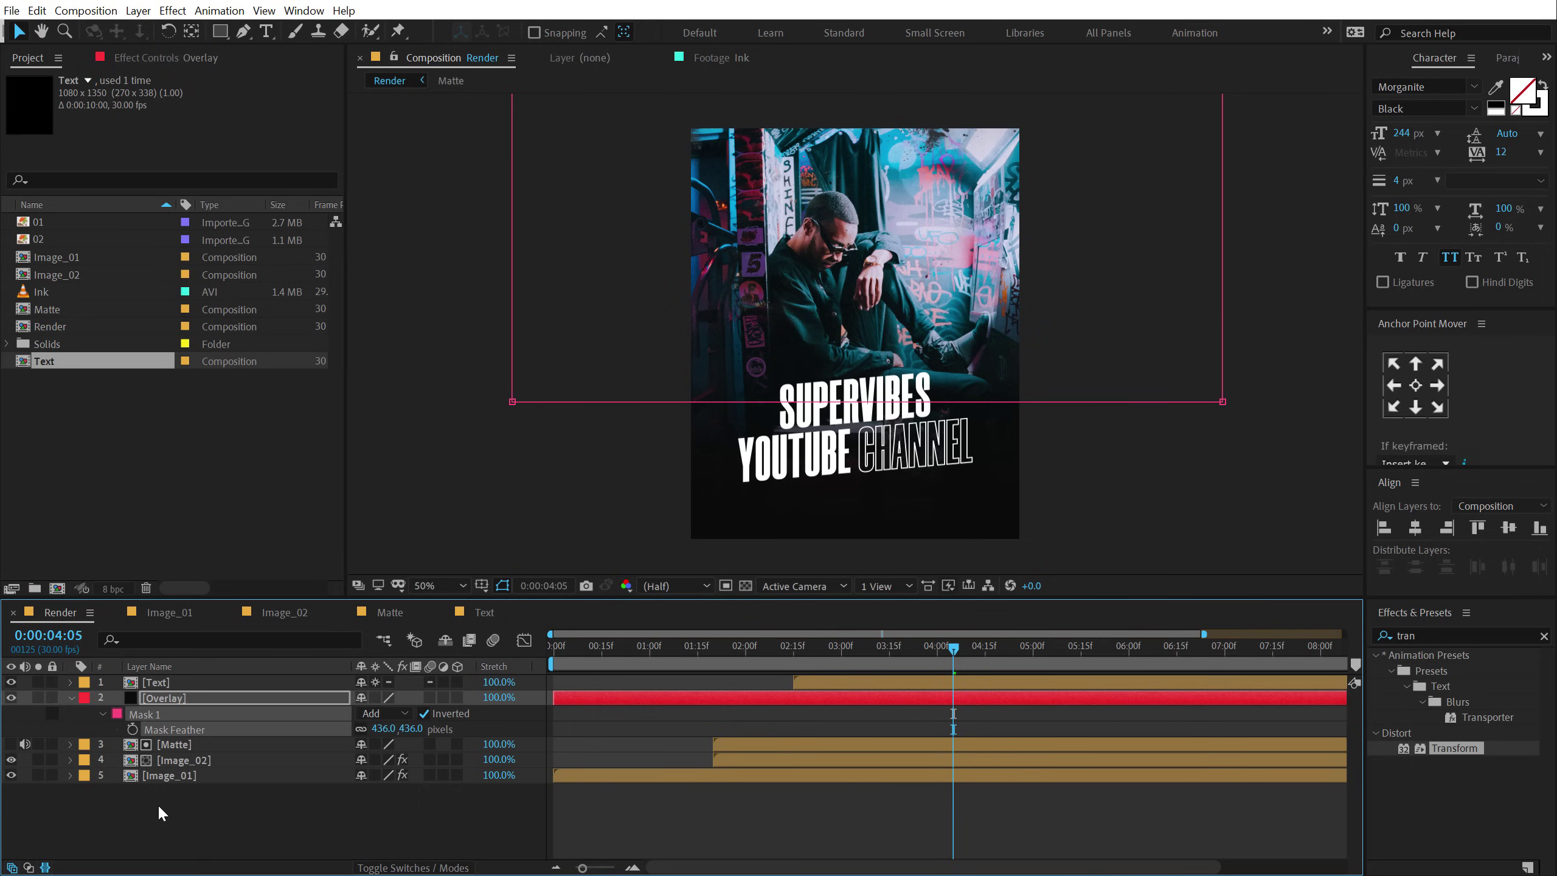
{"action": "left_click", "coordinate": [74, 697]}
{"action": "left_click", "coordinate": [145, 796]}
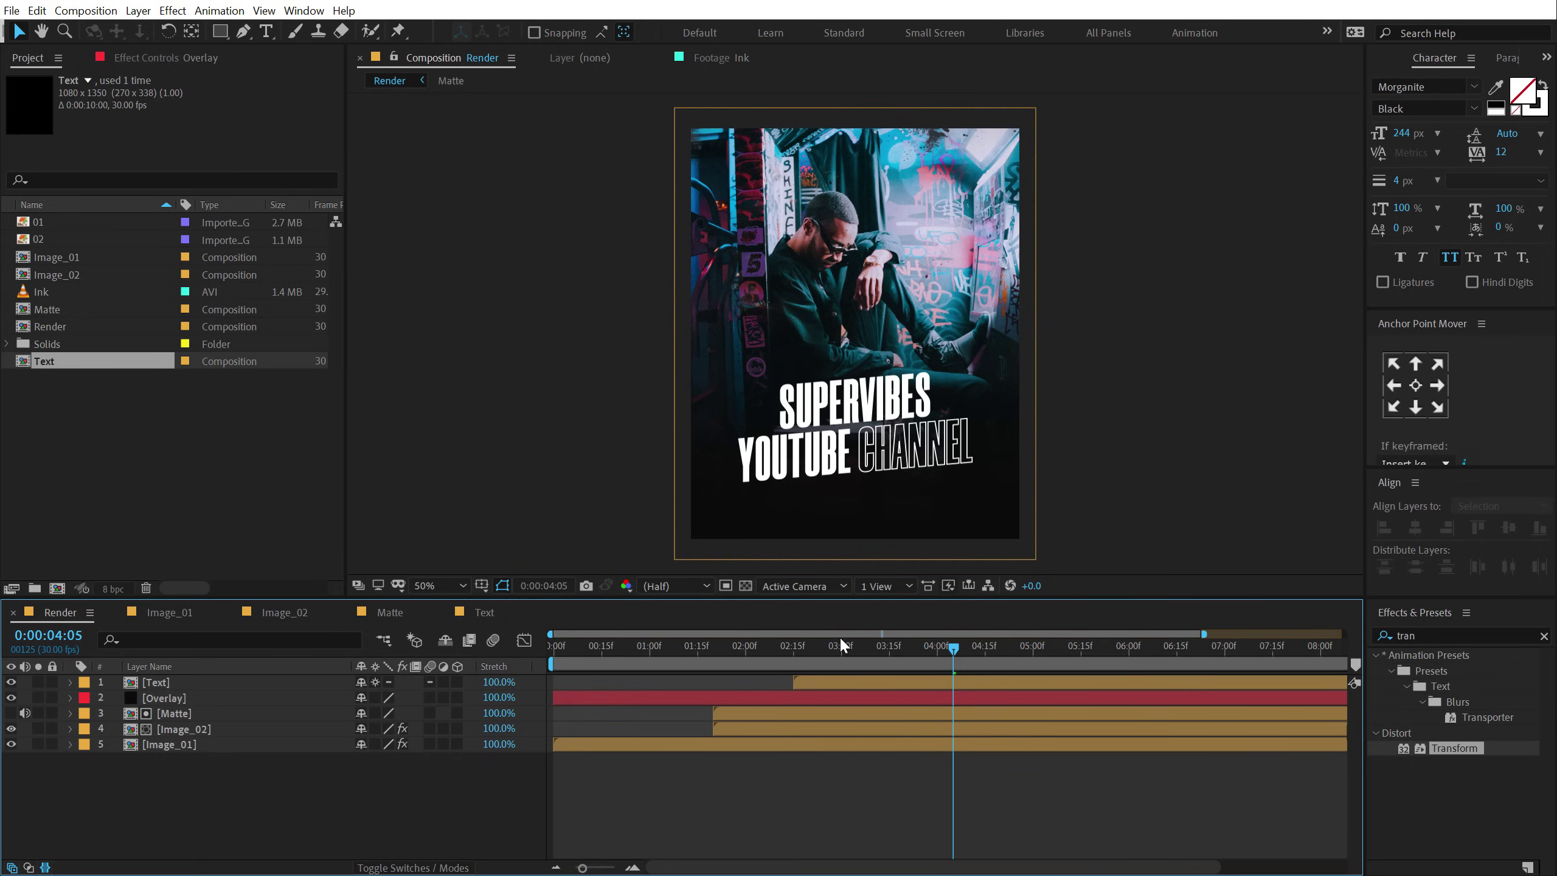
- Add a Position keyframe to the Overlay layer at 0:00:03:00
{"action": "left_click_drag", "start_coordinate": [708, 641], "coordinate": [843, 655]}
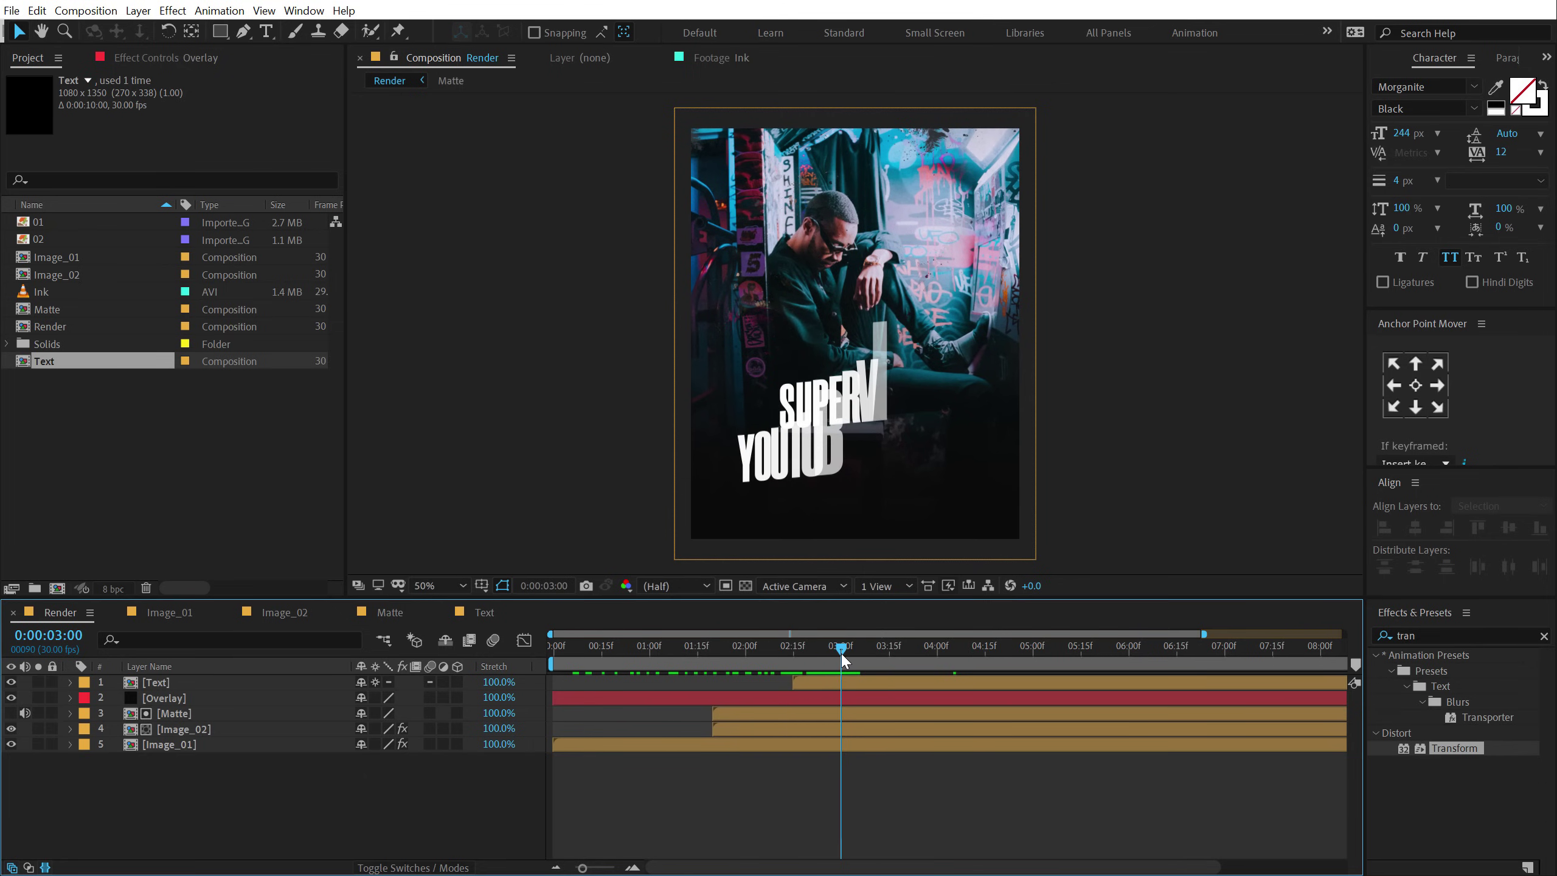
{"action": "left_click", "coordinate": [171, 700]}
{"action": "key", "text": "p"}
{"action": "left_click", "coordinate": [115, 713]}
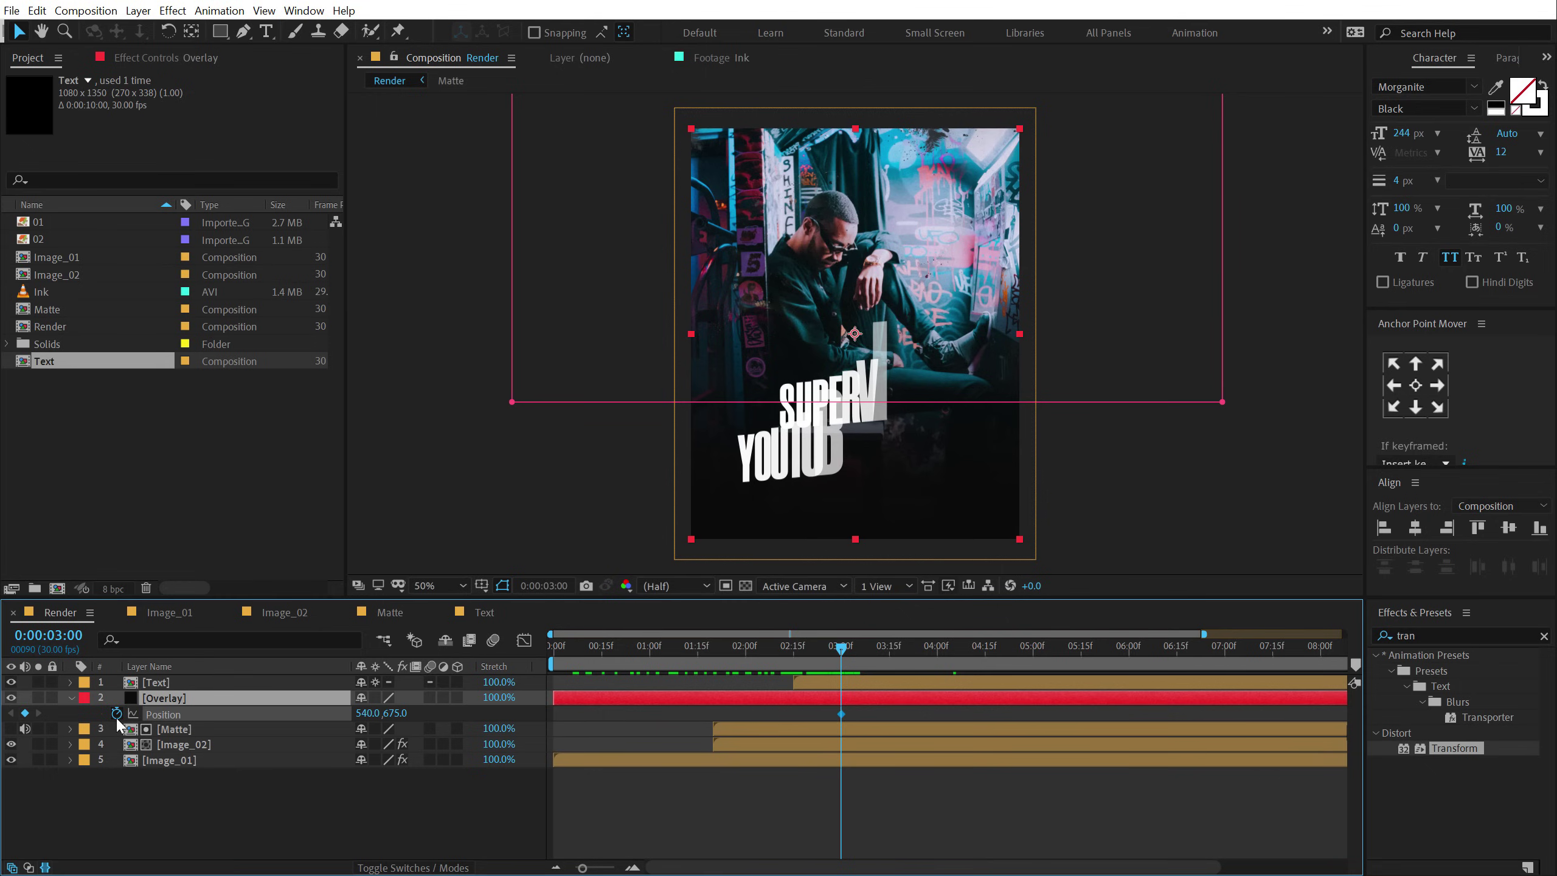
- At 0:00:01:20, move Overlay straight down out of the frame to Position 540, 1999
{"action": "left_click_drag", "start_coordinate": [838, 652], "coordinate": [713, 661]}
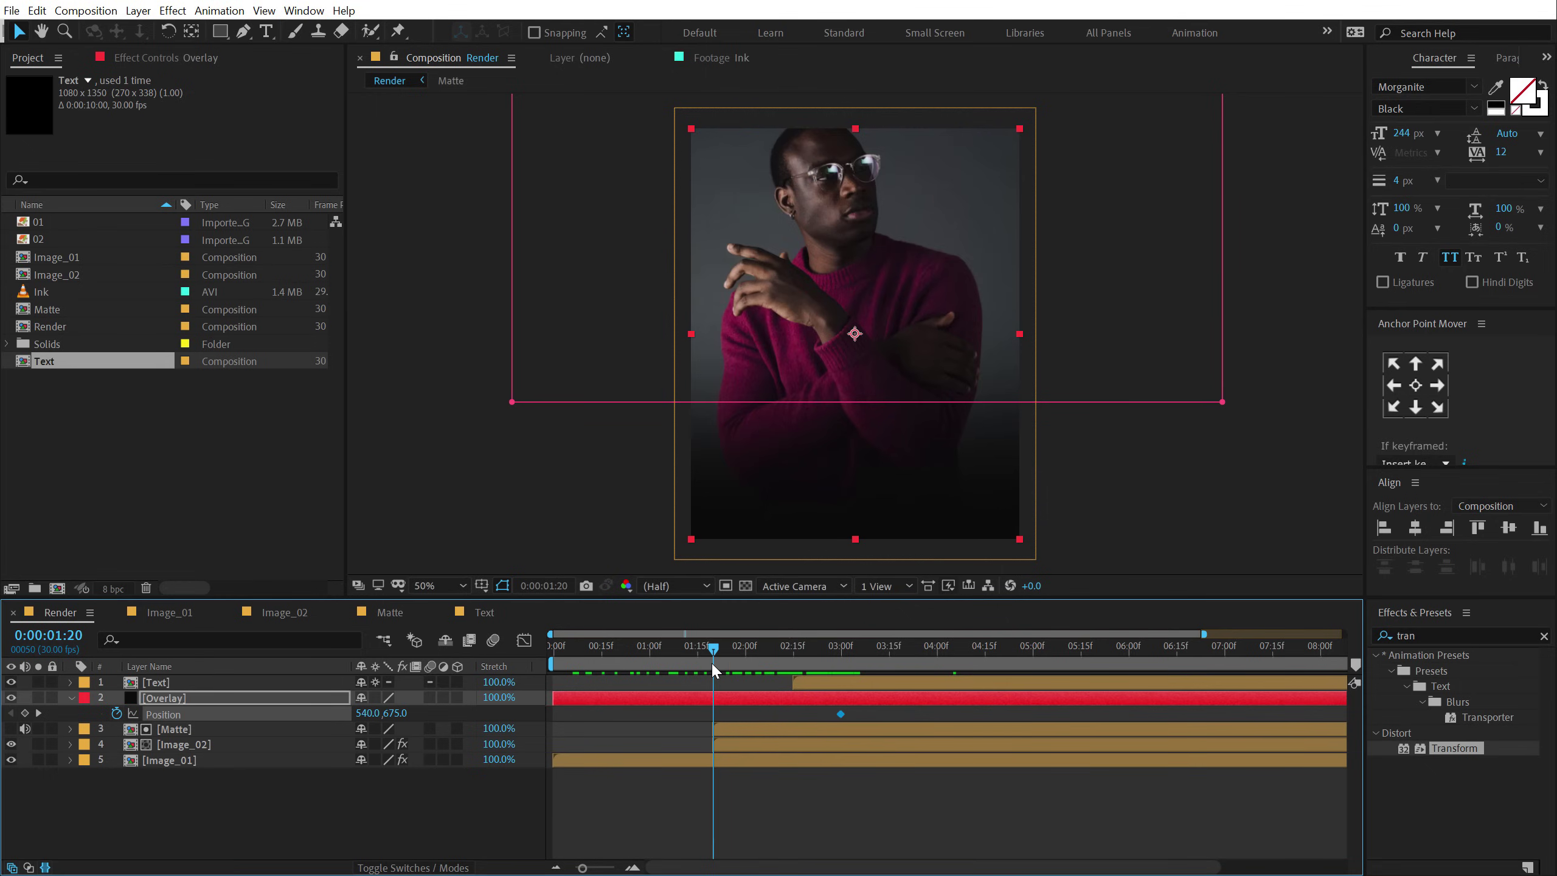
{"action": "scroll", "coordinate": [850, 358], "scroll_direction": "down", "scroll_amount": 2}
{"action": "left_click_drag", "start_coordinate": [869, 314], "coordinate": [842, 530]}
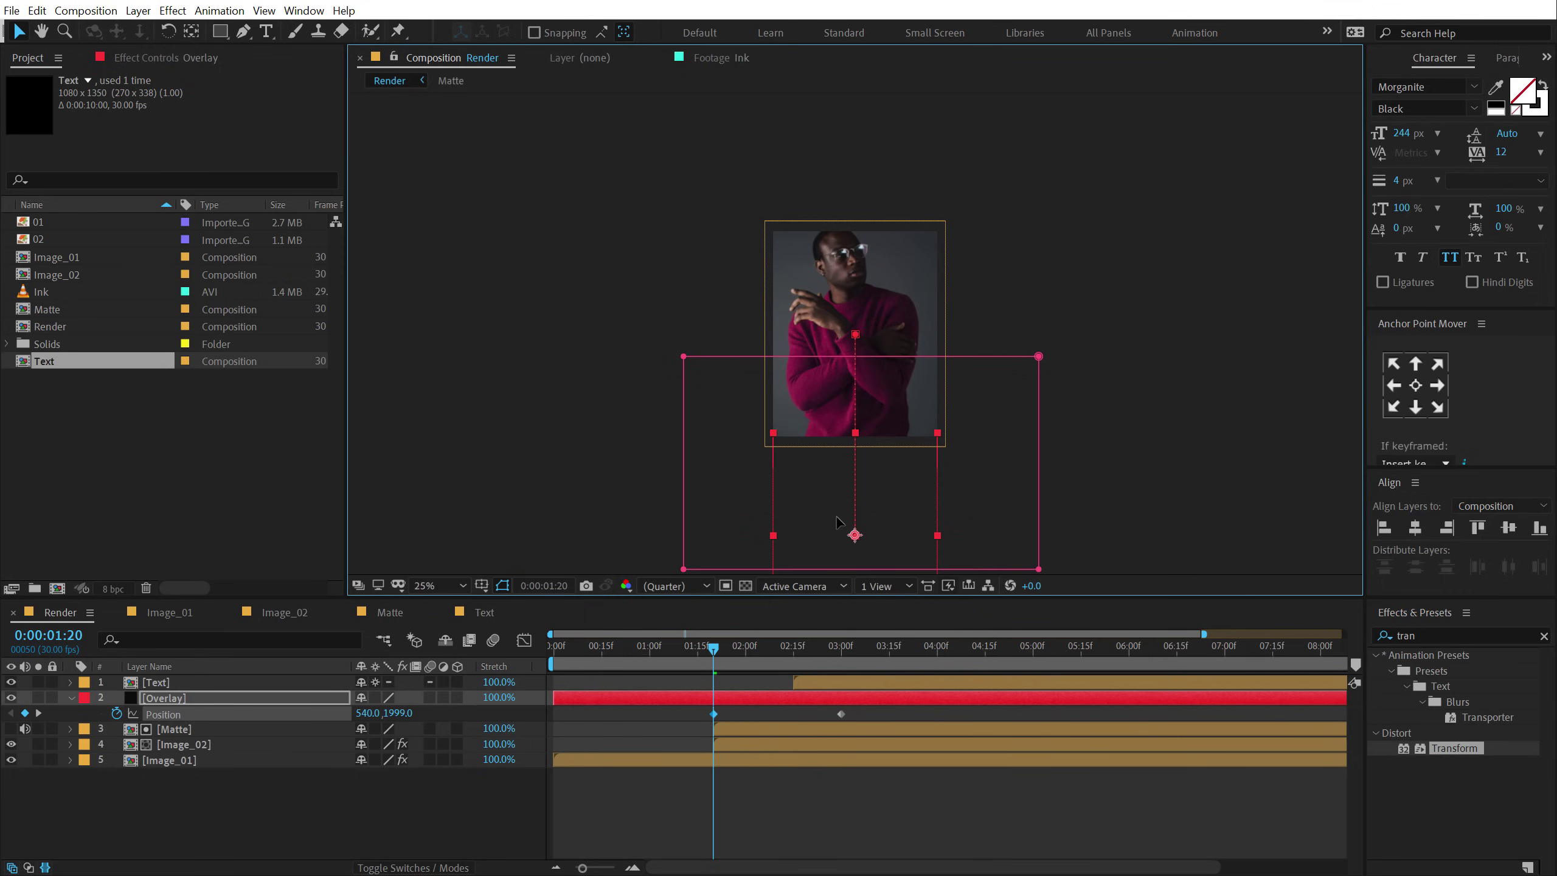
- Easy Ease both Overlay Position keyframes, shape the speed graph to peak early with a long slow-down, and preview the motion
{"action": "left_click", "coordinate": [681, 712]}
{"action": "left_click_drag", "start_coordinate": [687, 706], "coordinate": [889, 726]}
{"action": "key", "text": "F9"}
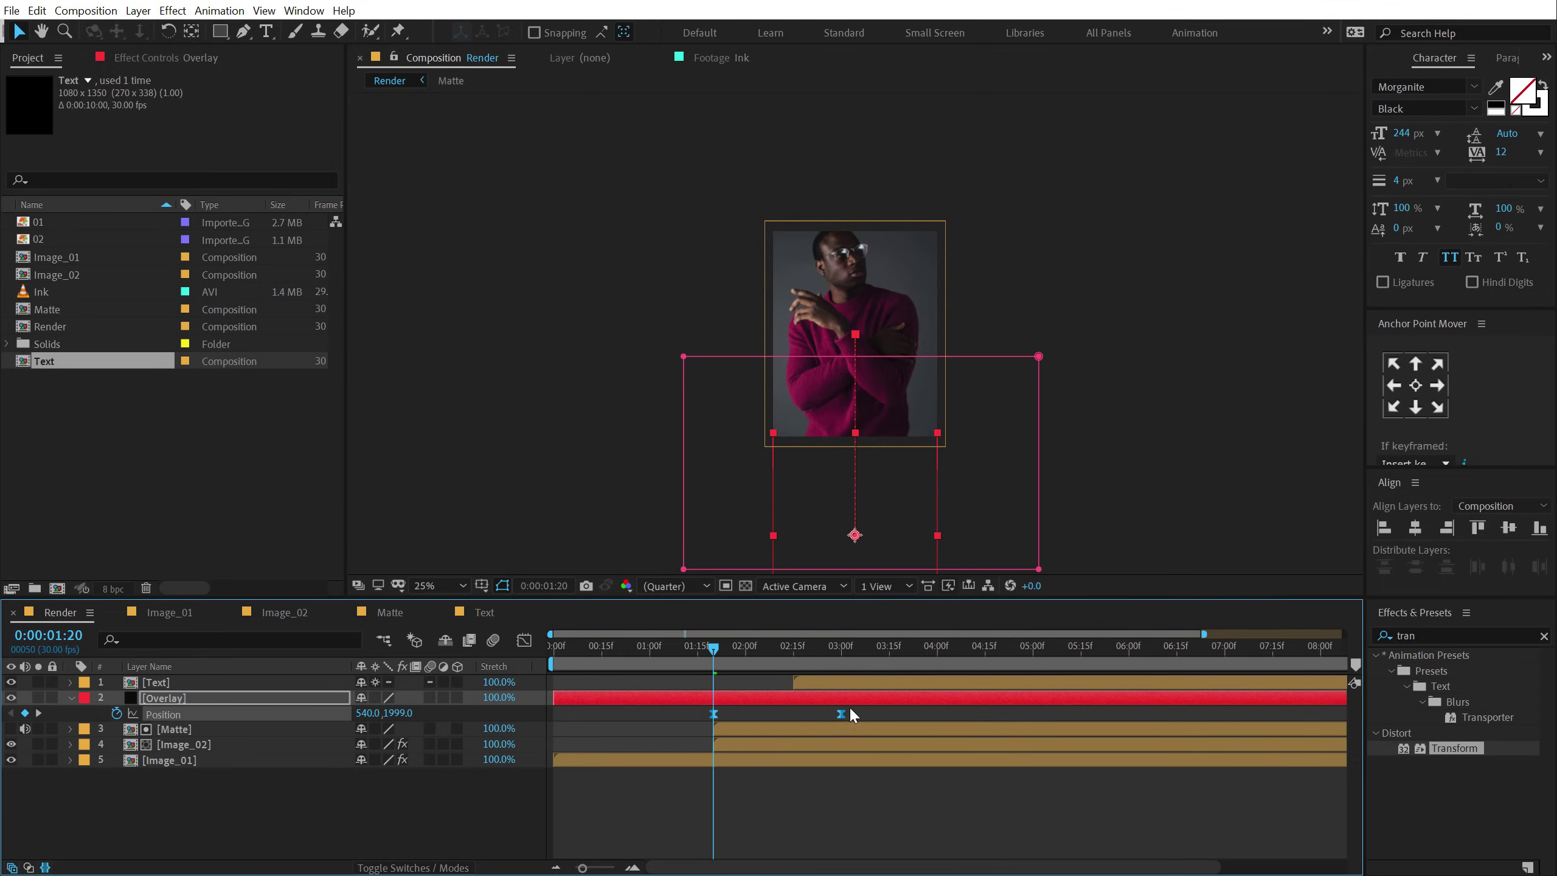
{"action": "left_click", "coordinate": [525, 640]}
{"action": "left_click_drag", "start_coordinate": [920, 783], "coordinate": [776, 821]}
{"action": "key", "text": "space"}
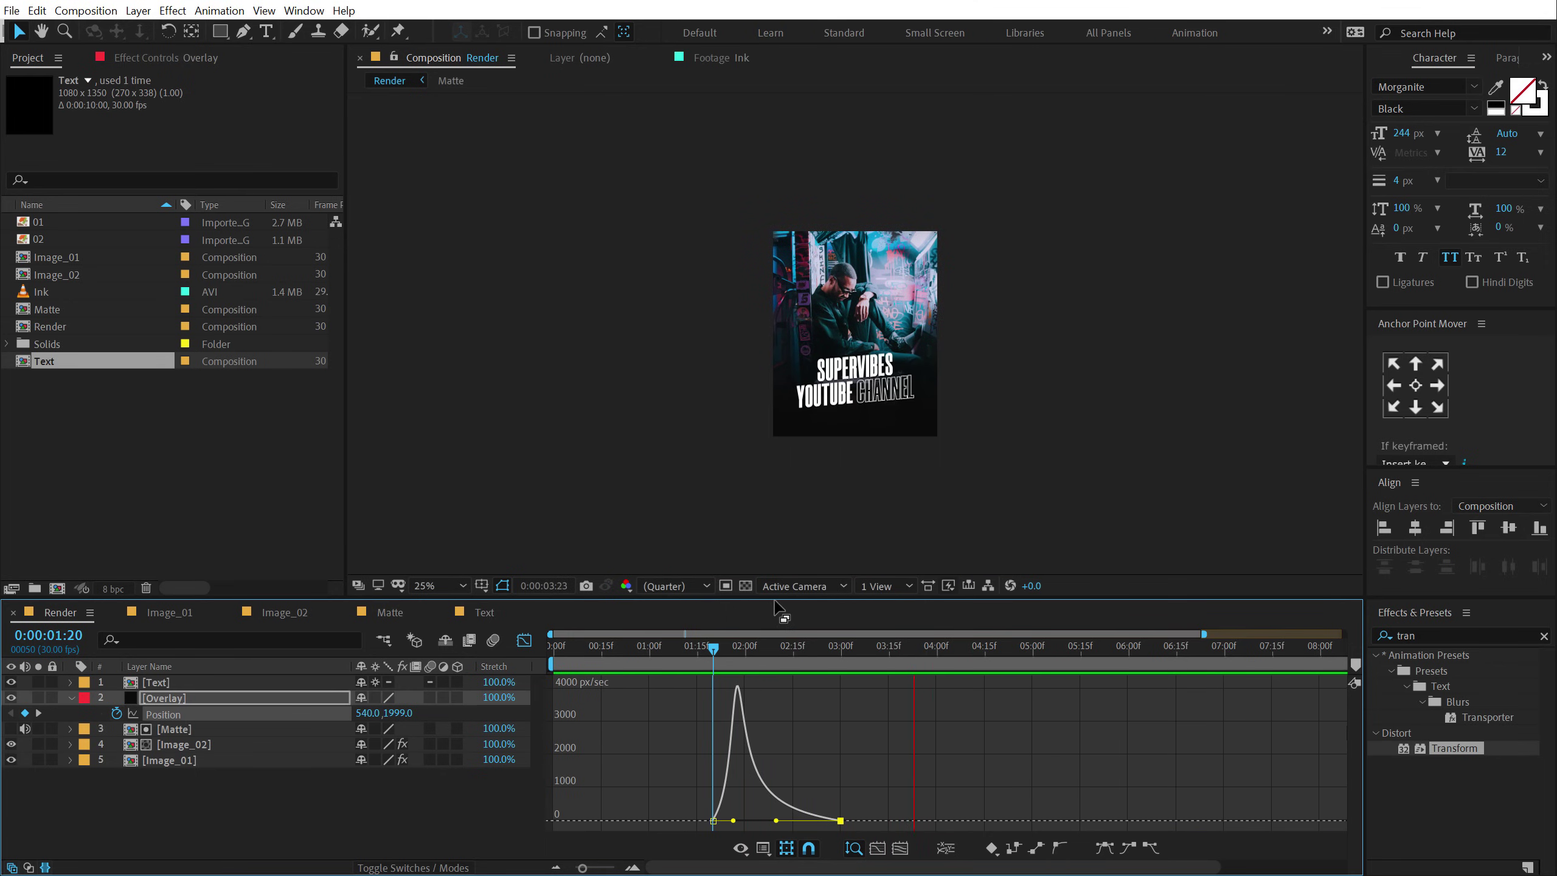
{"action": "left_click_drag", "start_coordinate": [715, 641], "coordinate": [967, 632]}
{"action": "left_click", "coordinate": [523, 641]}
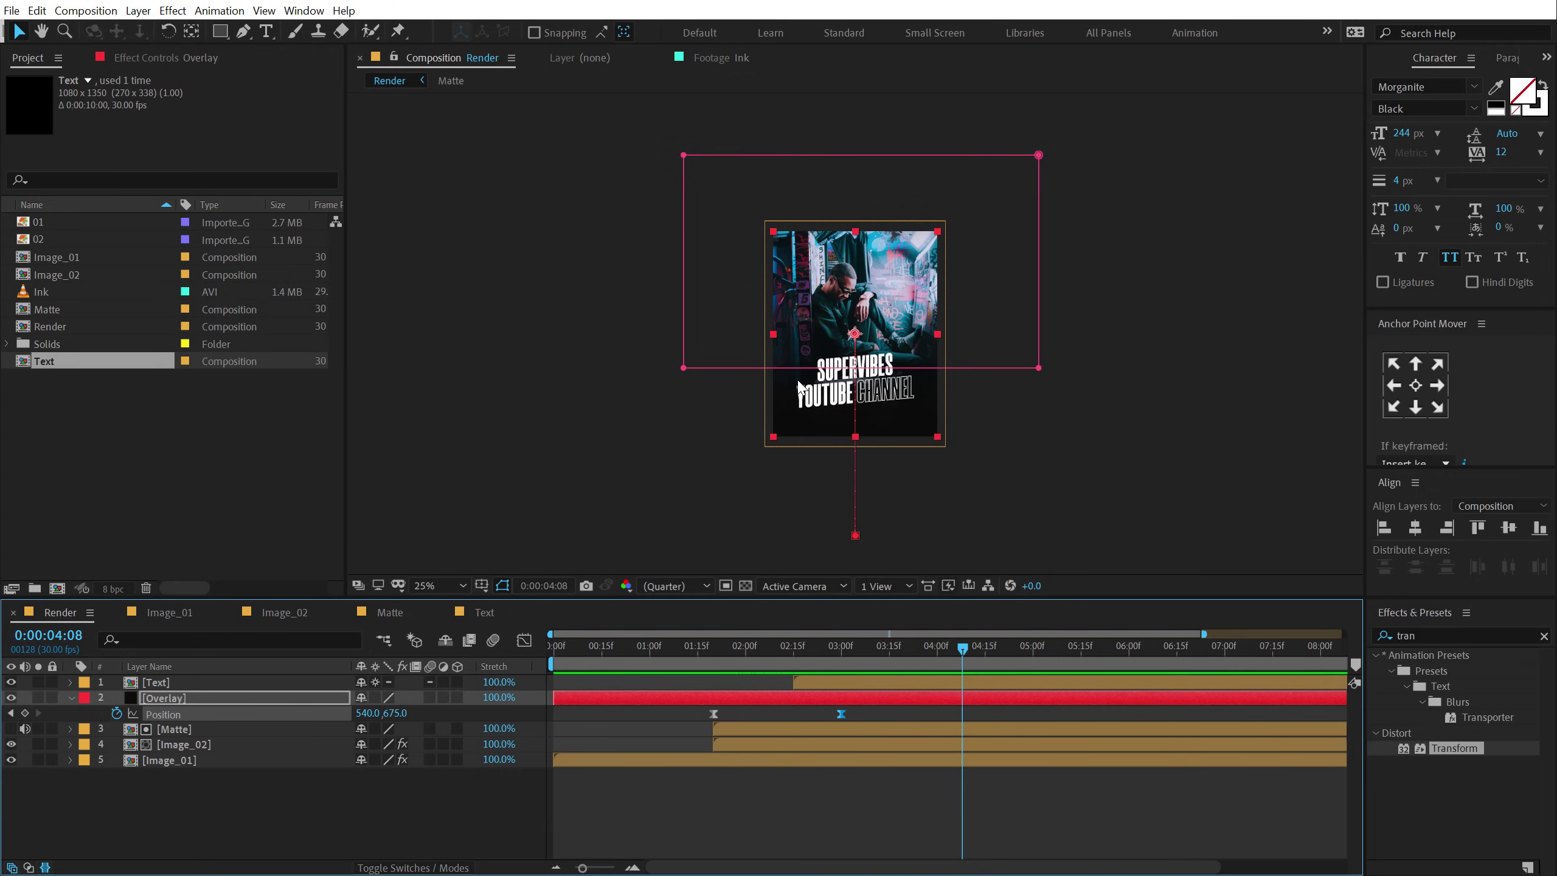
- Preview Render from the start at 50% magnification and inspect the title over the dark overlay at 0:00:04:11
{"action": "key", "text": "period"}
{"action": "left_click", "coordinate": [377, 780]}
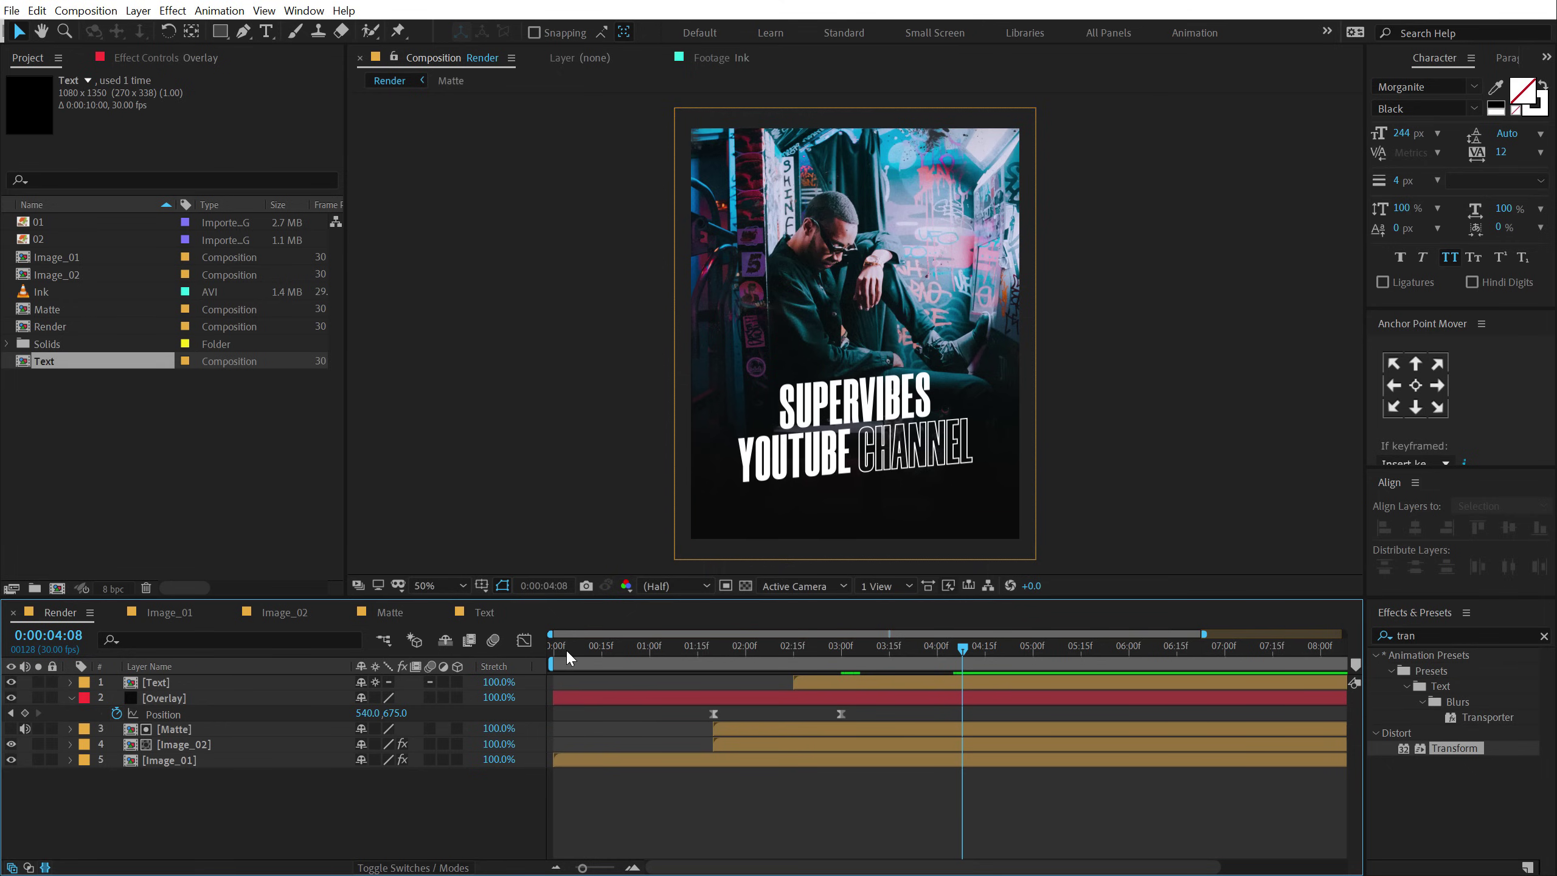
{"action": "left_click_drag", "start_coordinate": [565, 649], "coordinate": [549, 648]}
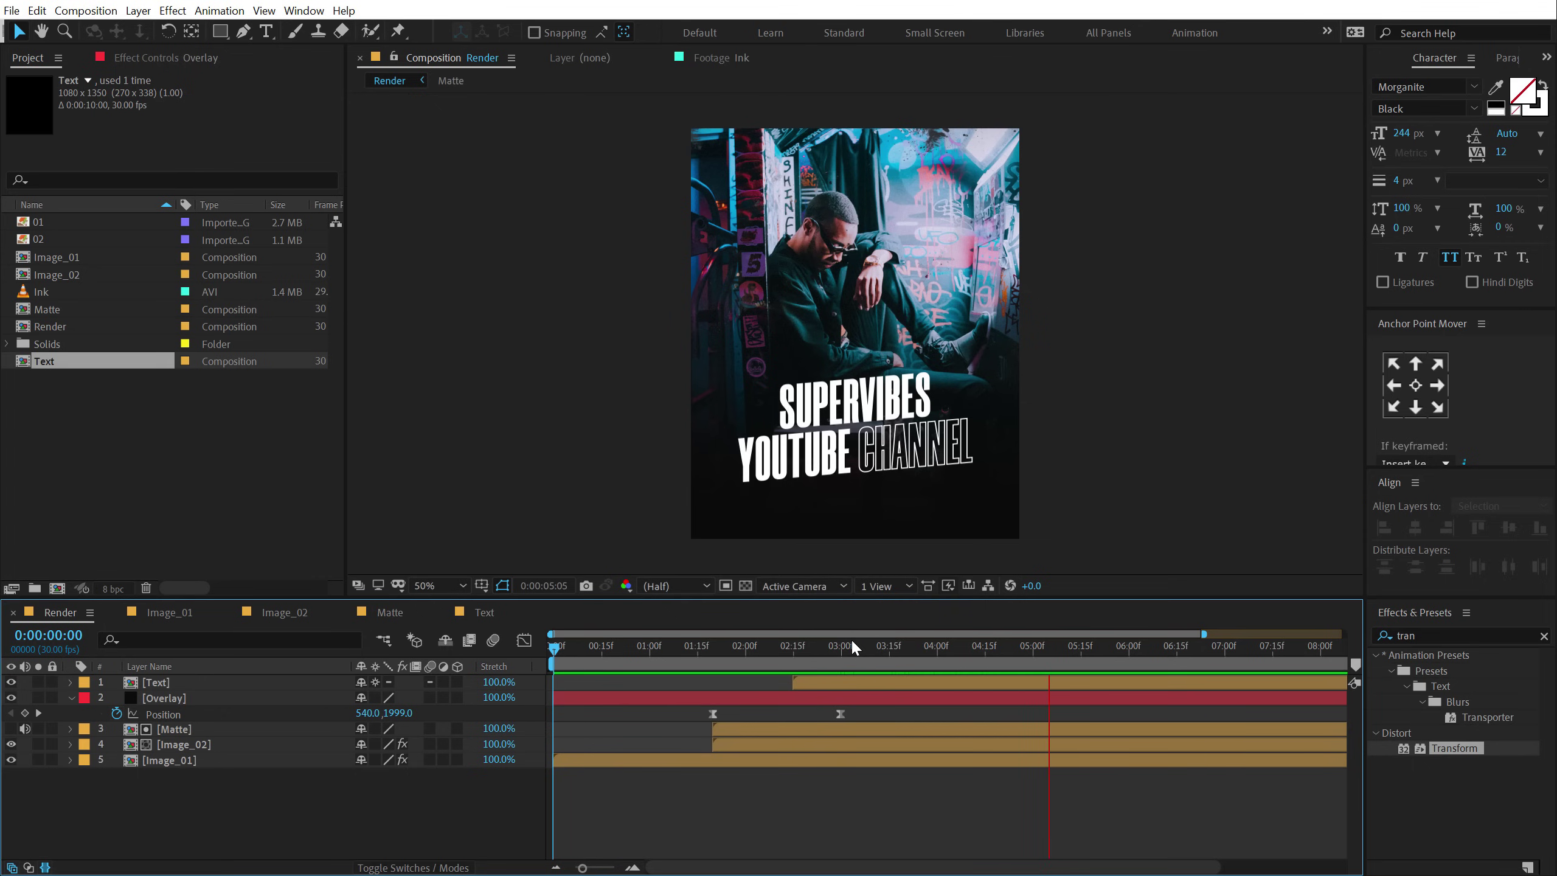
{"action": "left_click_drag", "start_coordinate": [851, 643], "coordinate": [974, 651]}
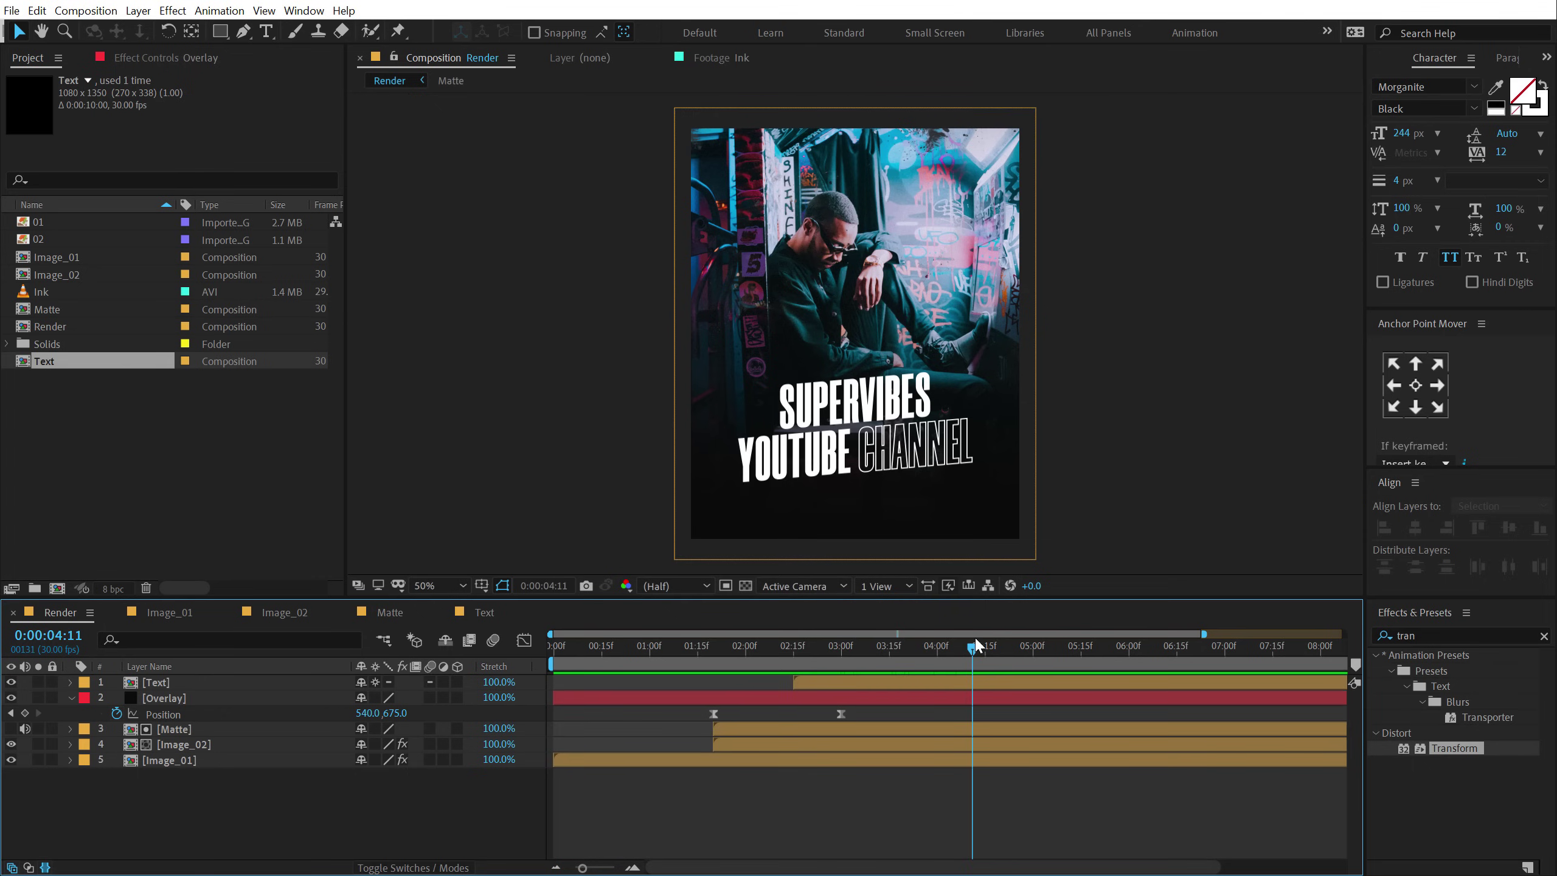